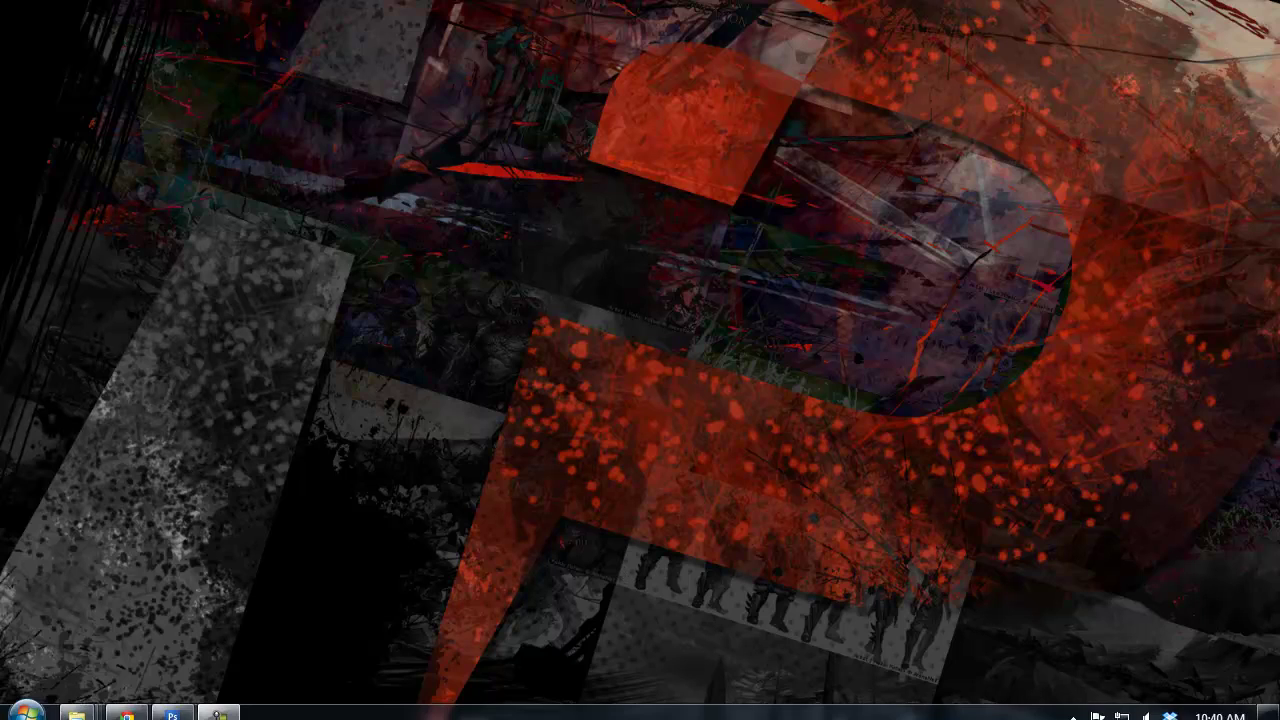
Search Google for skypaint and open the official skypaint.com website
click(125, 707)
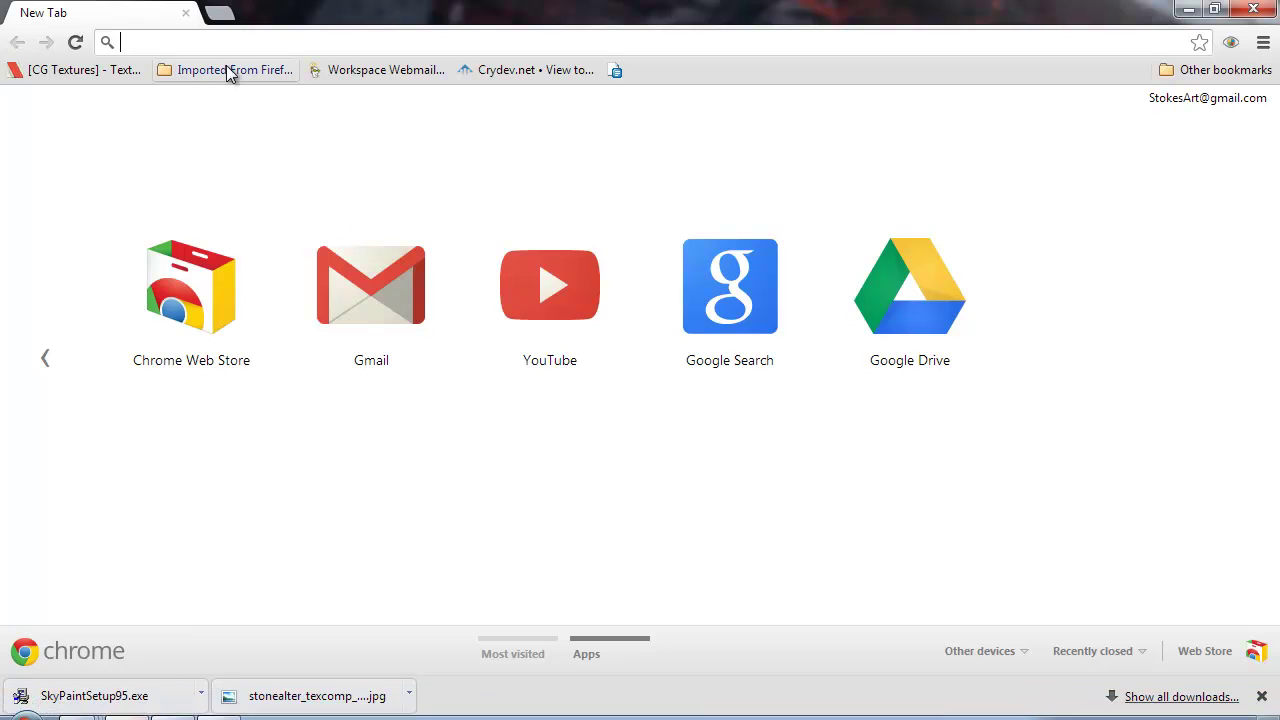
text(skypaint)
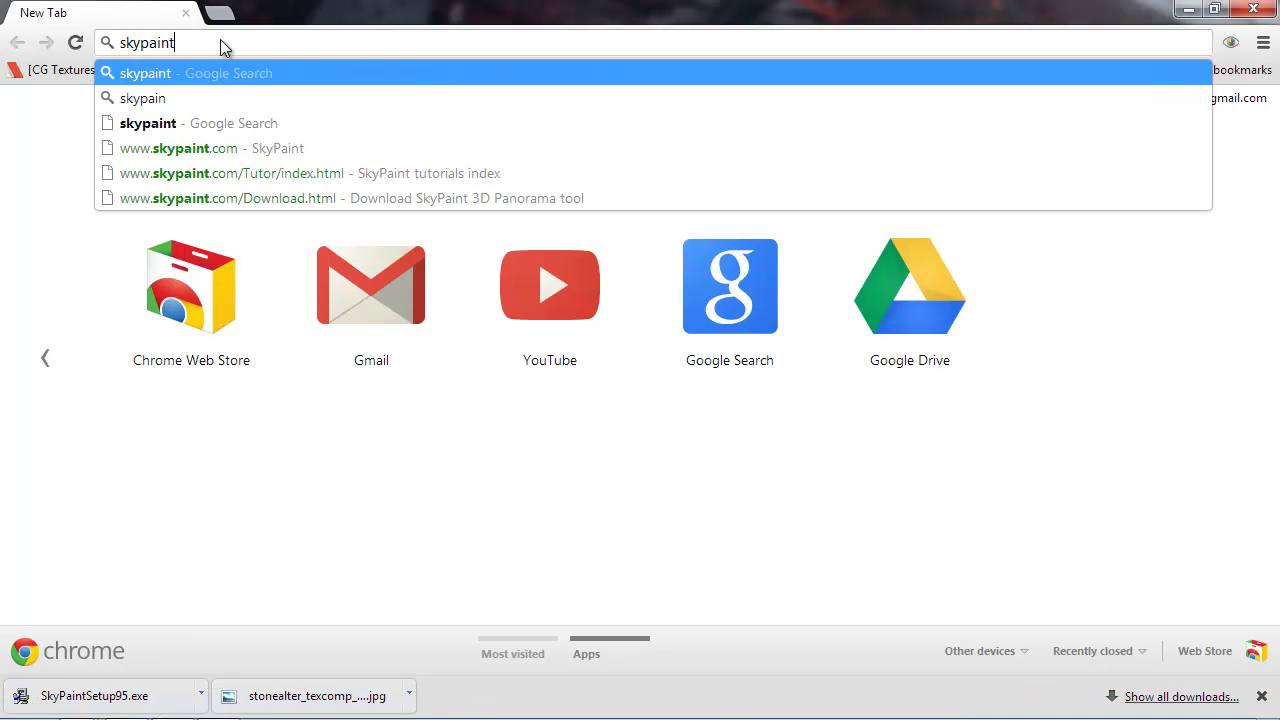
key(Return)
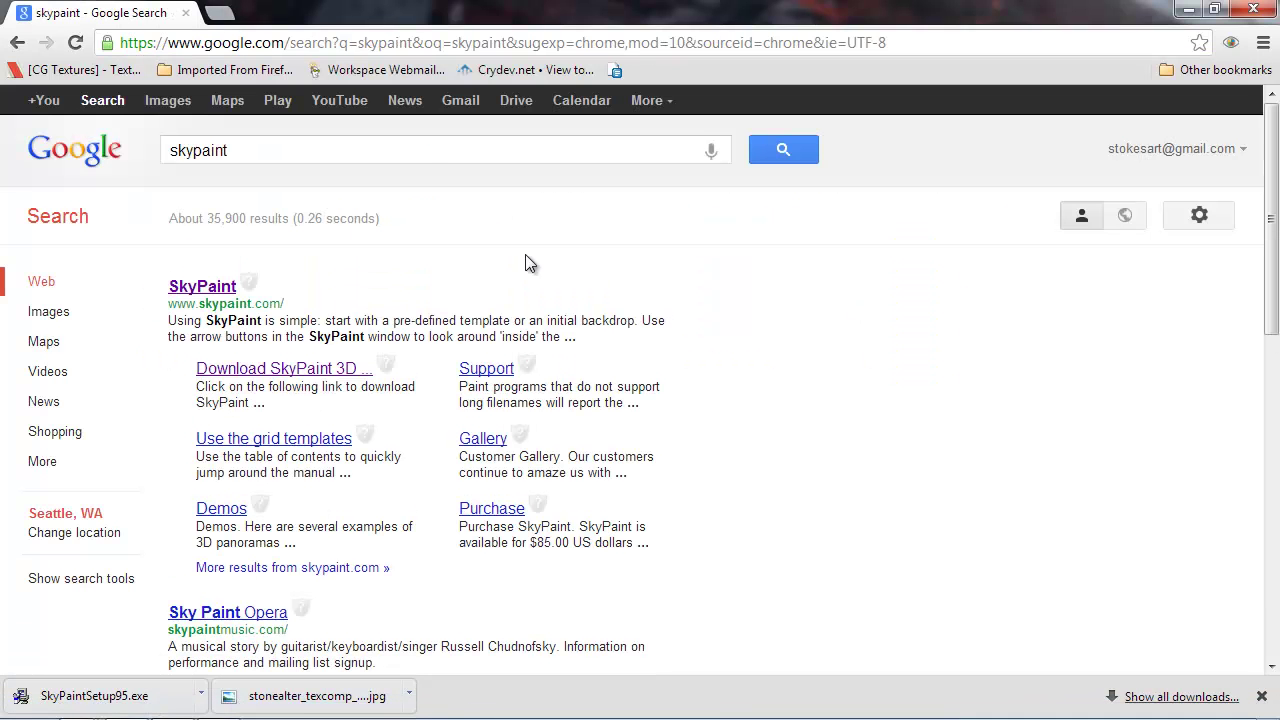
click(193, 290)
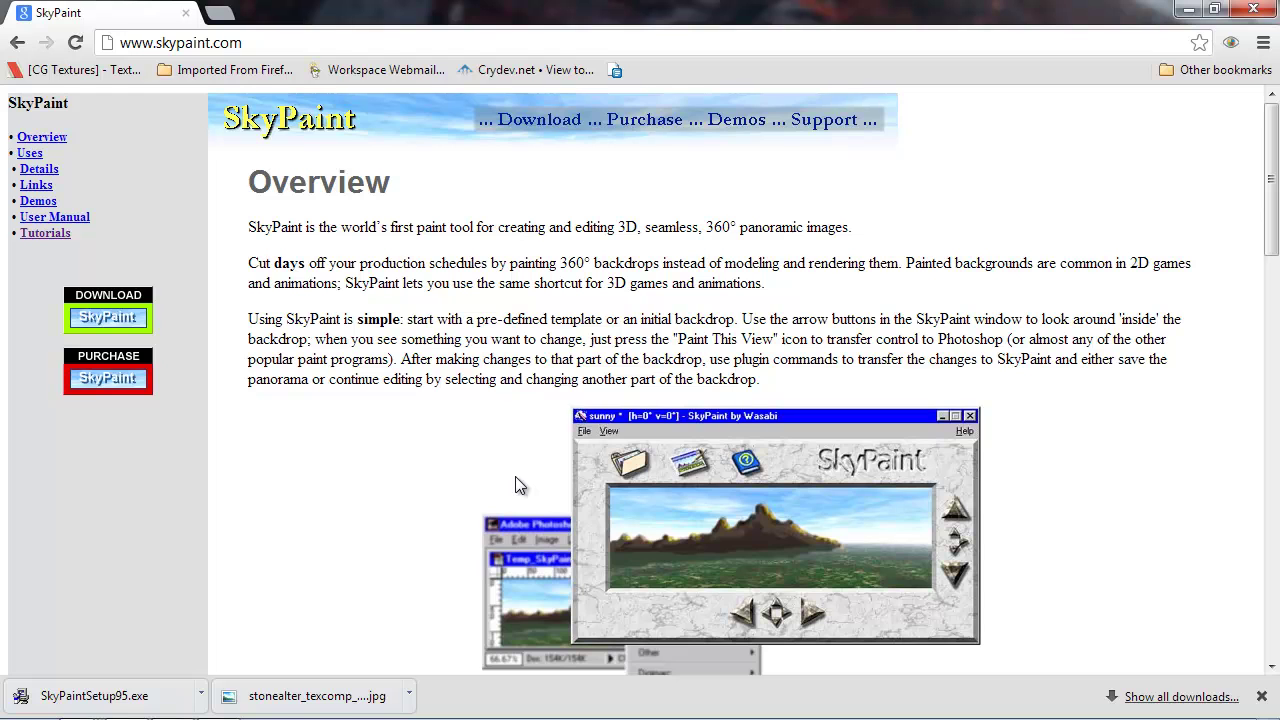
Download the SkyPaintSetup95.exe installer from the SkyPaint download page
scroll(513, 478, down, 2)
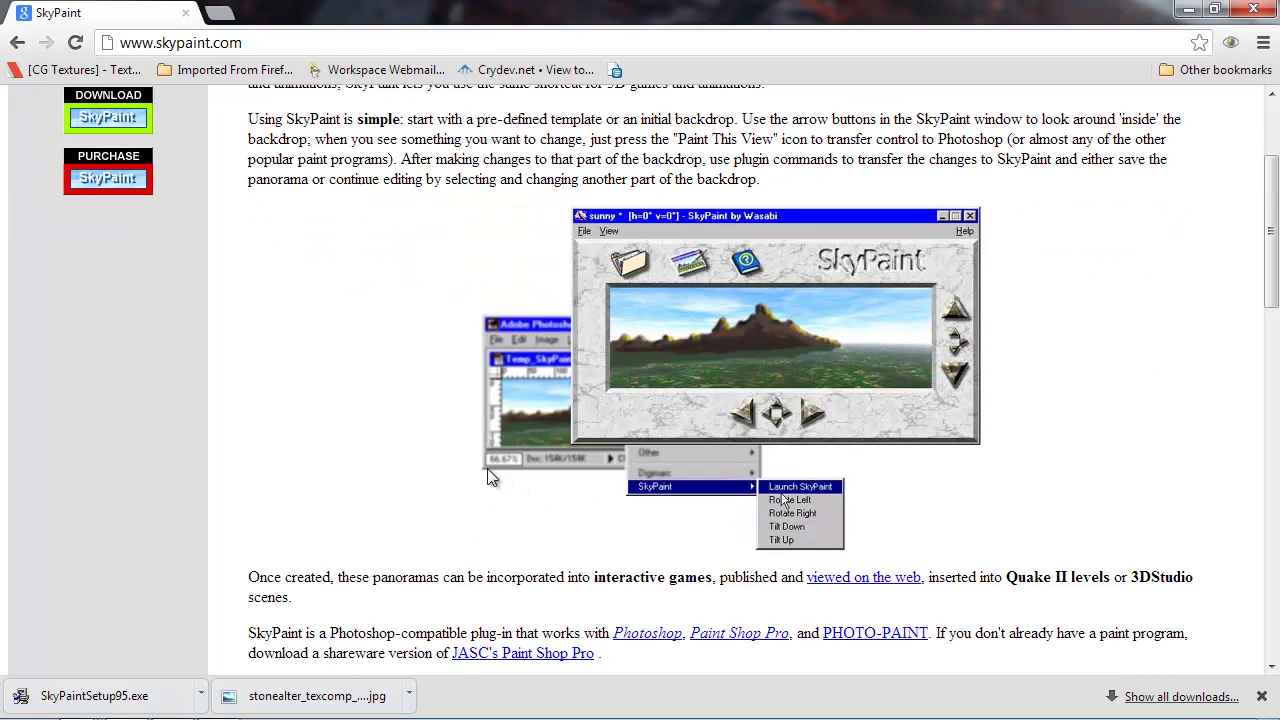
scroll(417, 437, up, 2)
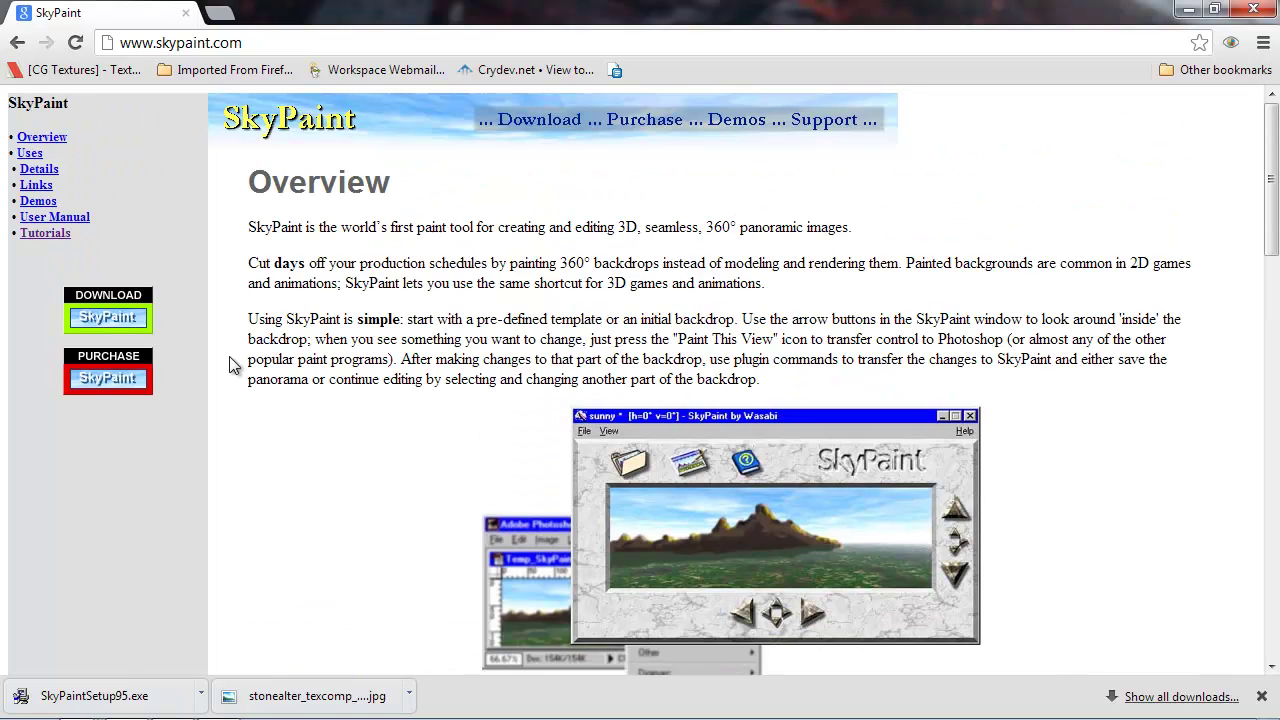
click(78, 310)
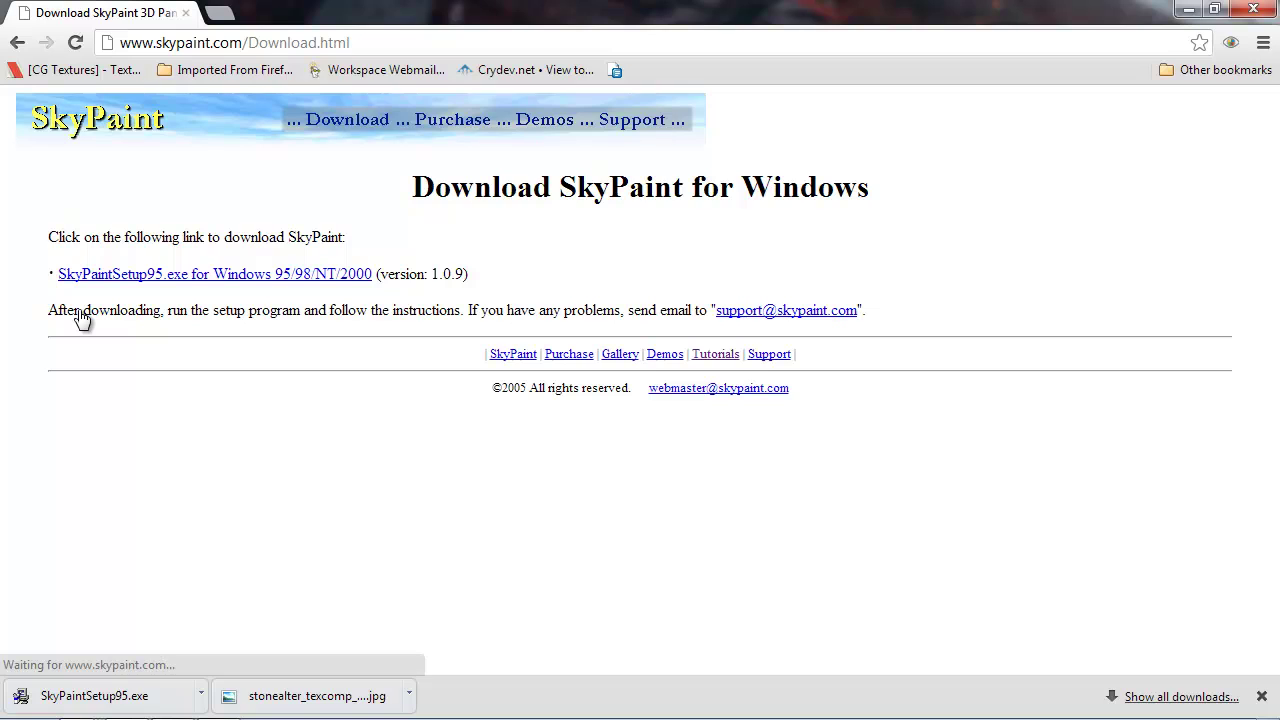
click(310, 276)
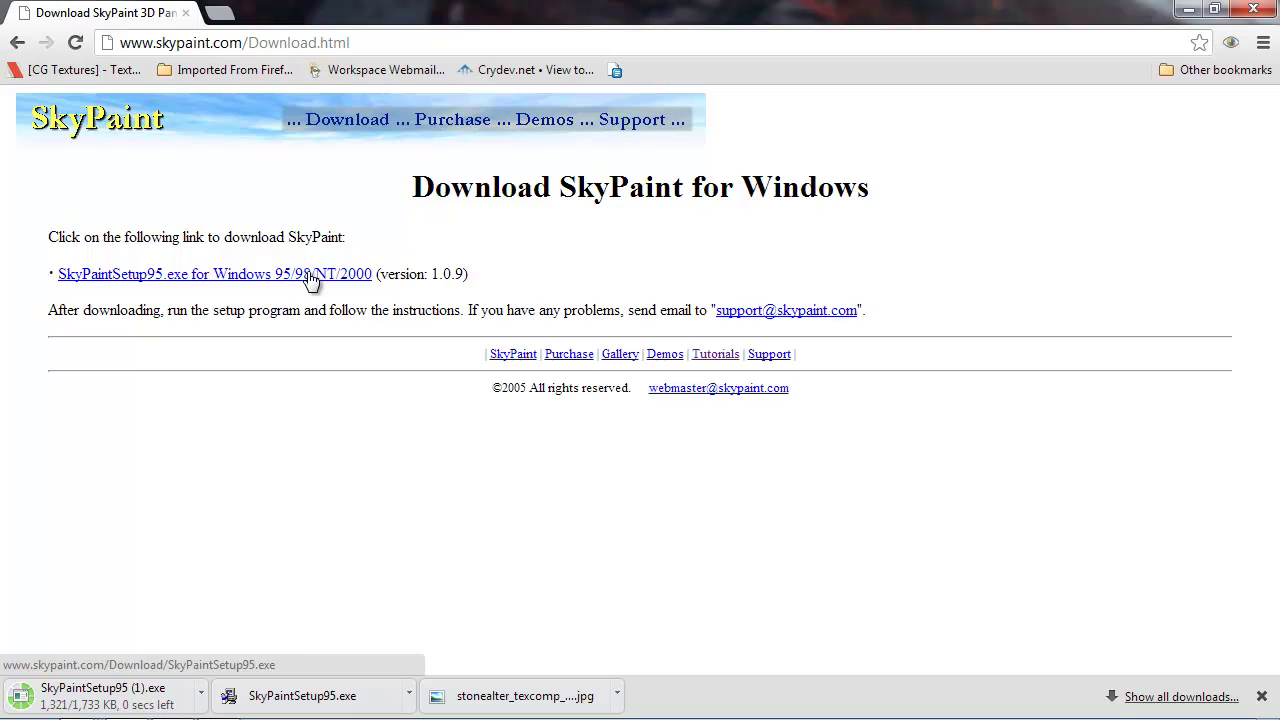
Run the SkyPaint installer and accept the license agreement
click(90, 700)
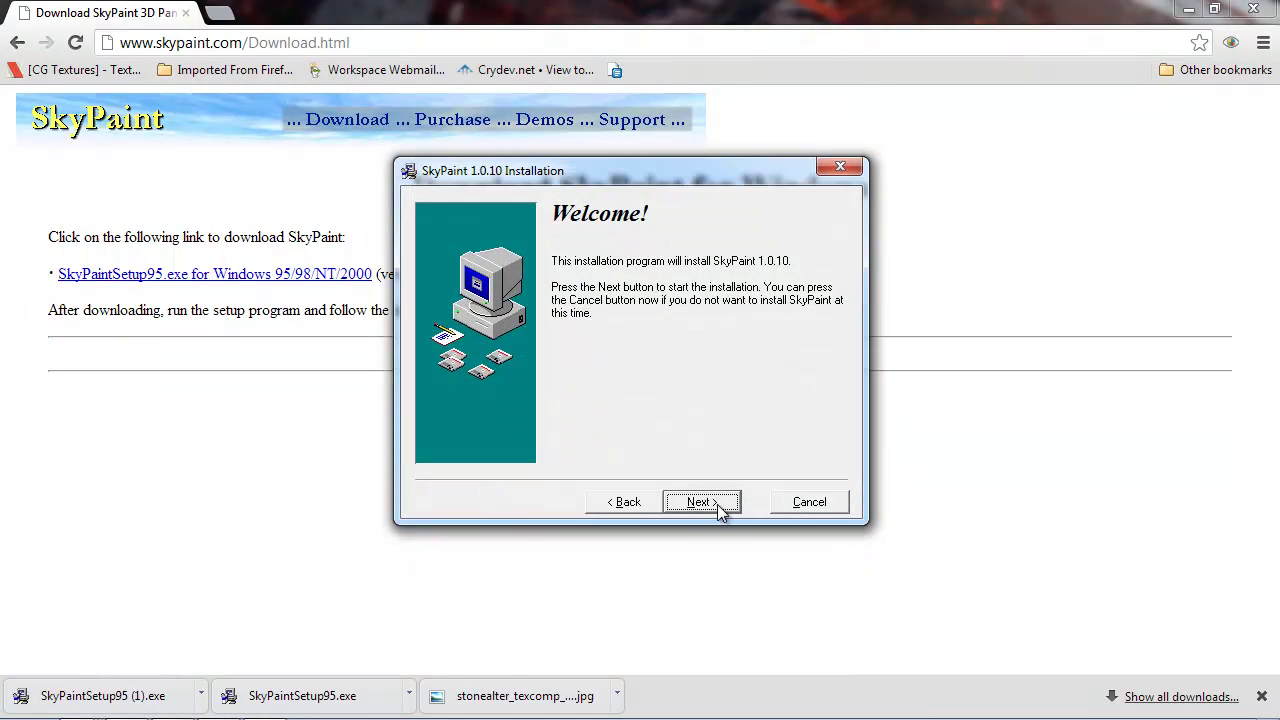
click(702, 502)
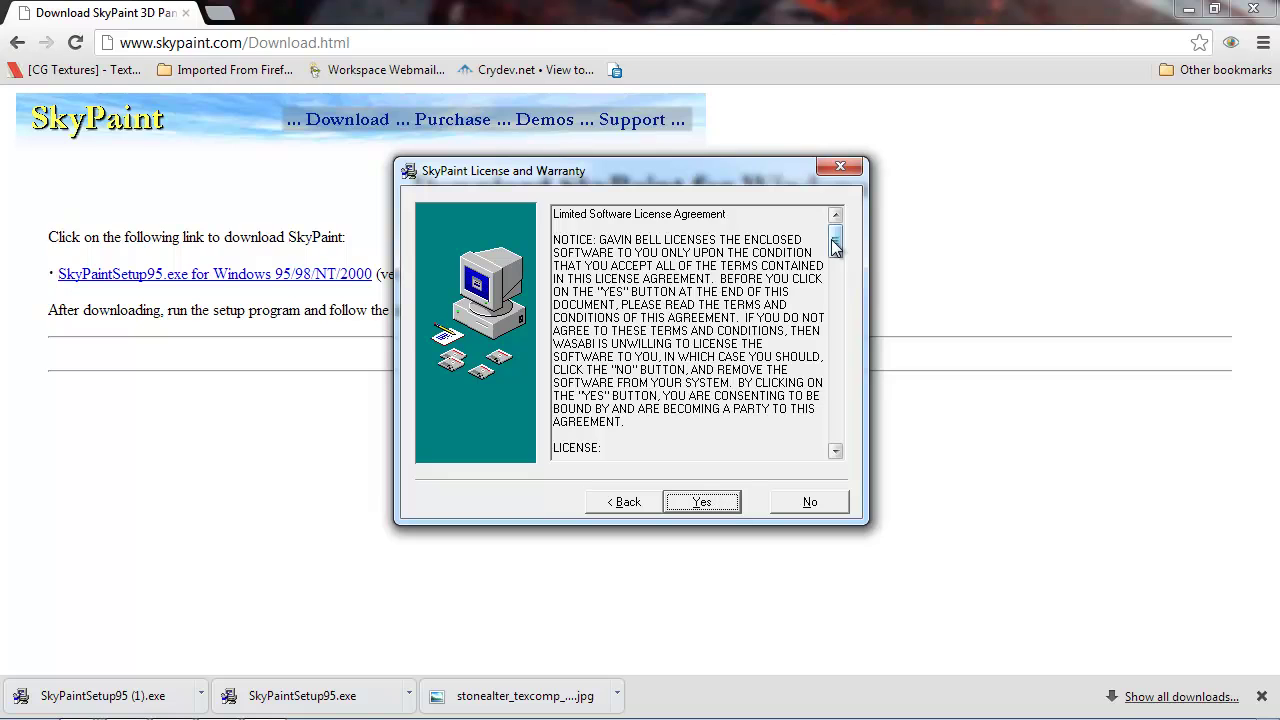
drag(835, 240, 835, 425)
key(Return)
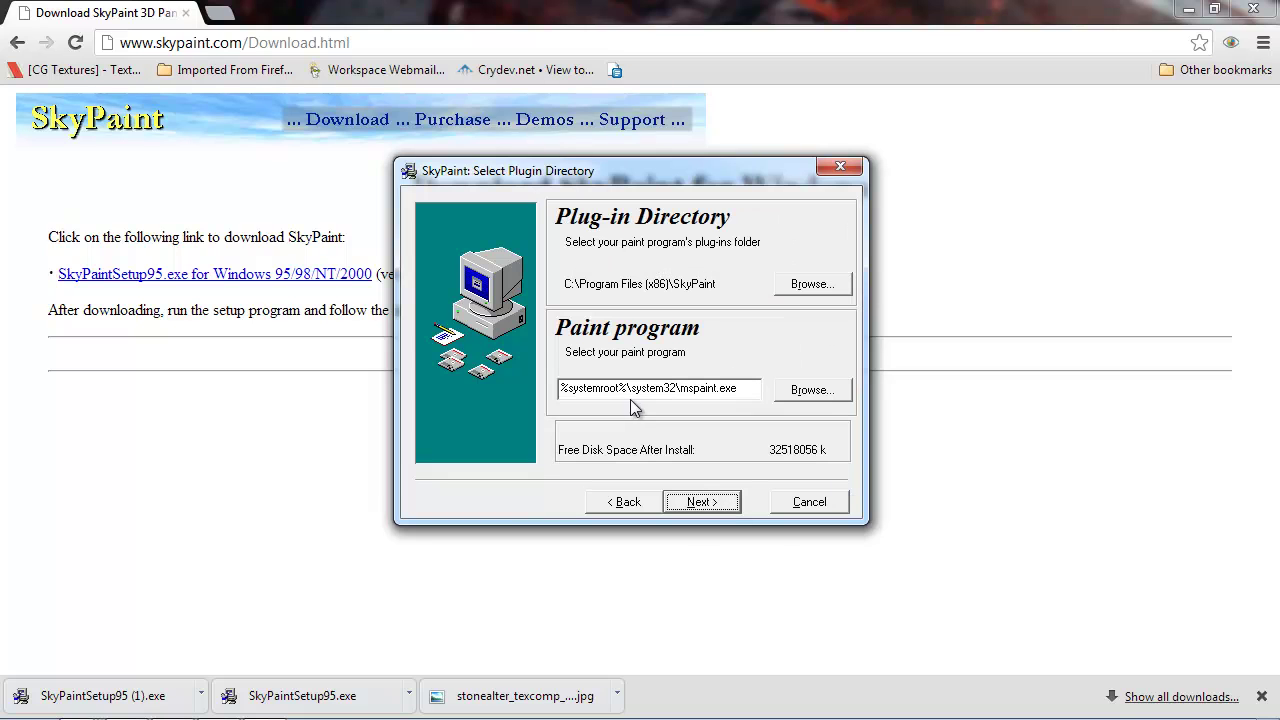
Set Photoshop CS3's Photoshop.exe as the paint program and continue with all components
click(812, 390)
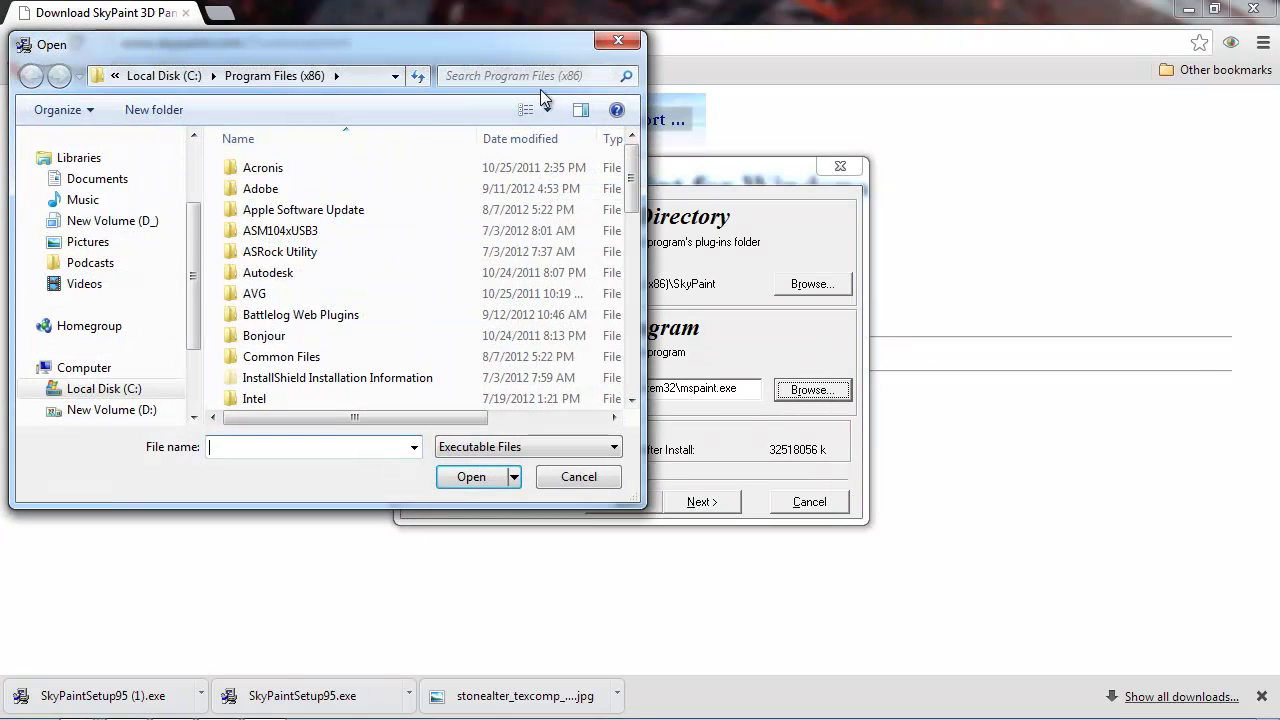
mouse_move(637, 170)
mouse_down()
mouse_move(652, 372)
mouse_move(640, 150)
mouse_up()
double_click(280, 190)
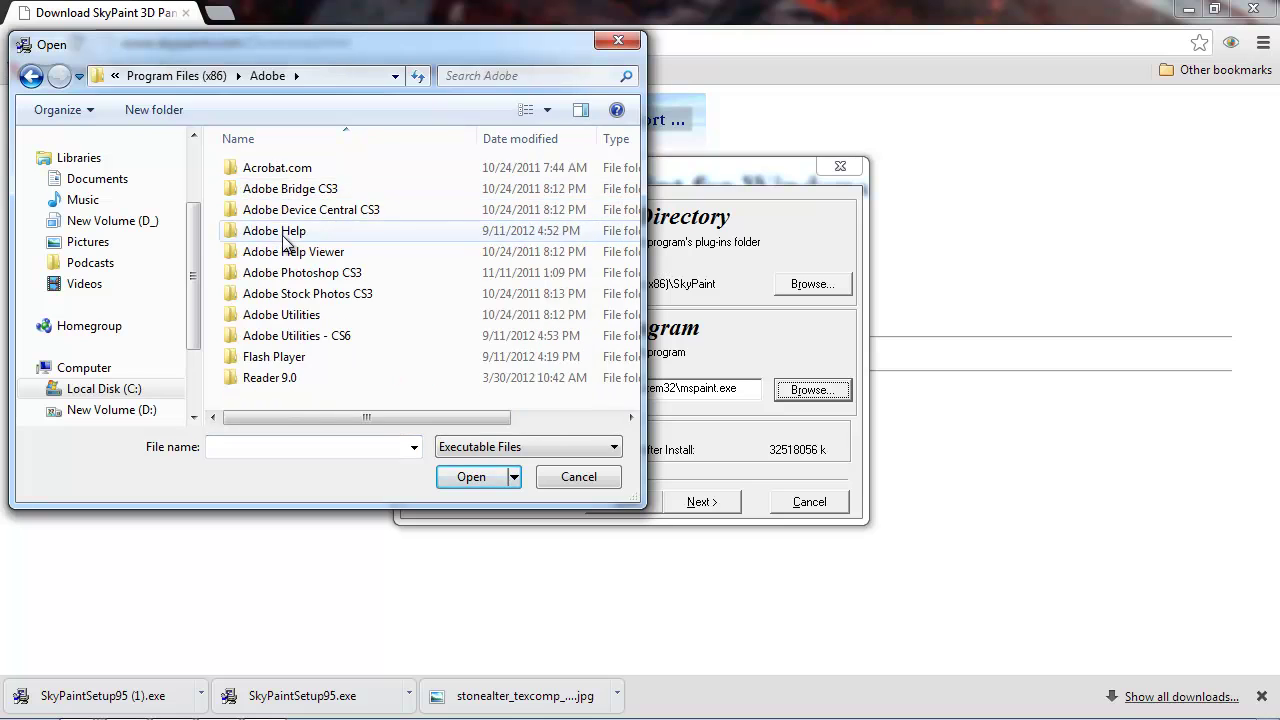
double_click(300, 274)
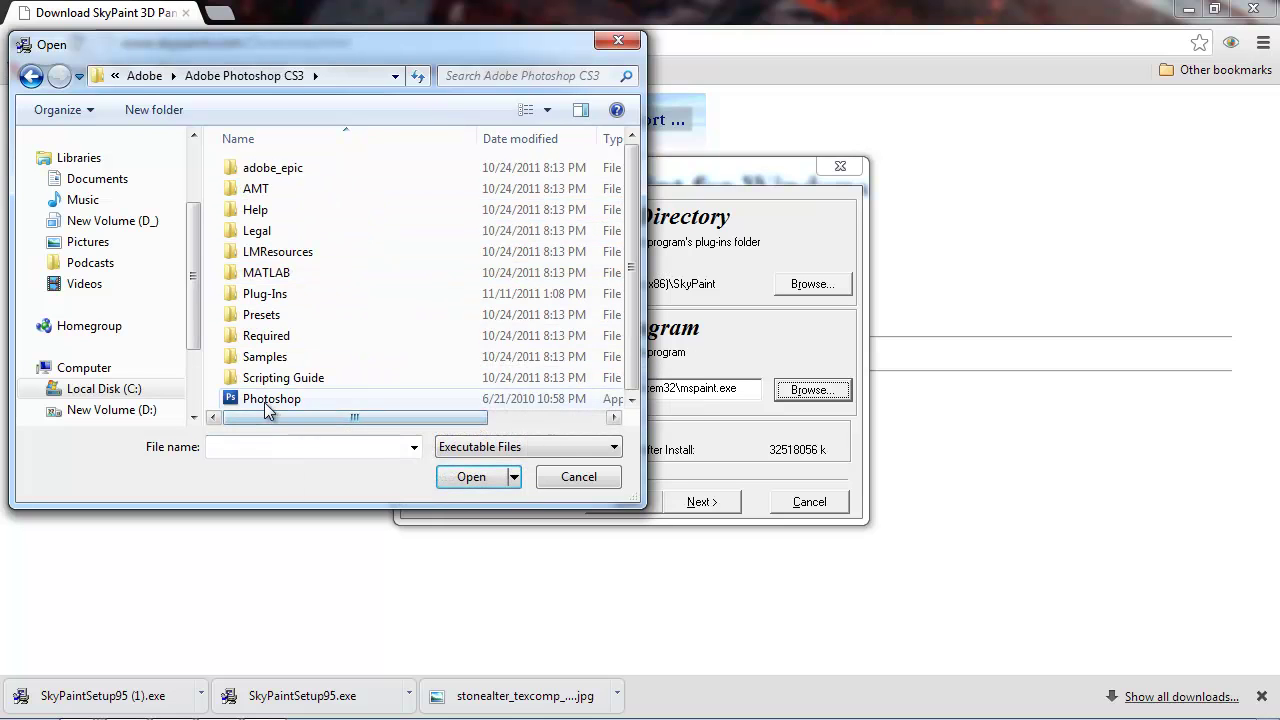
click(267, 400)
click(472, 476)
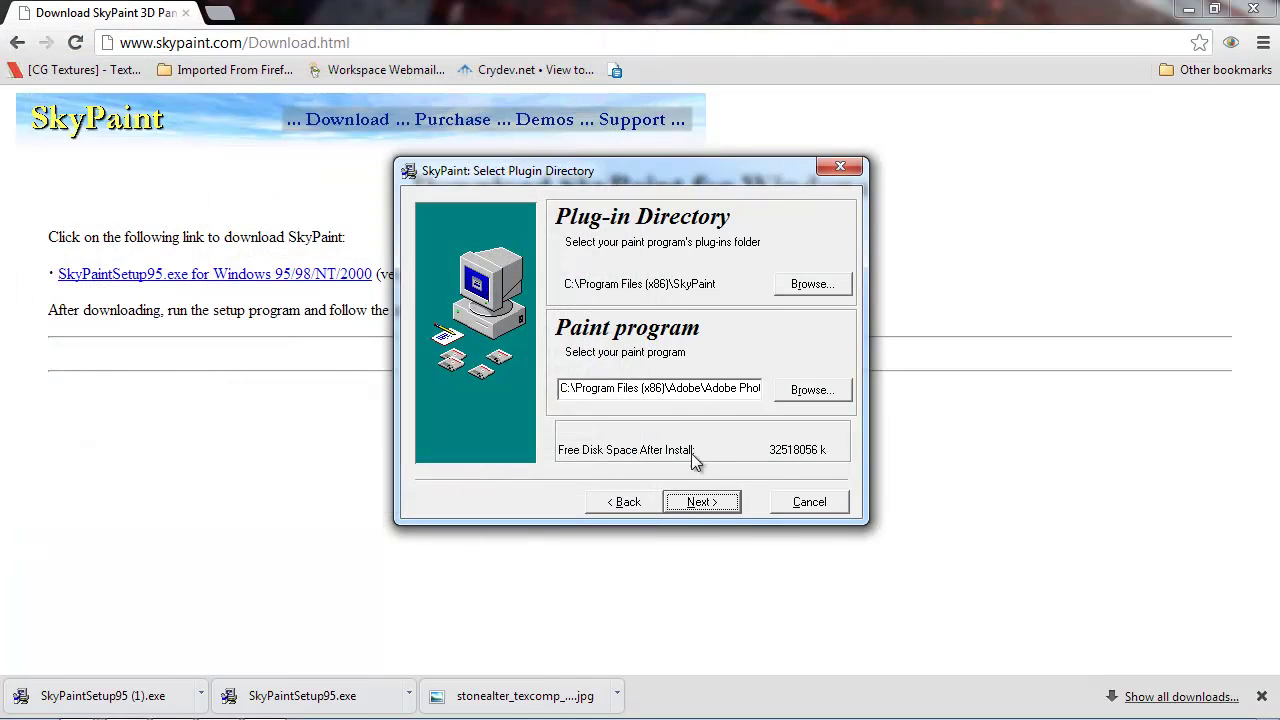
click(702, 502)
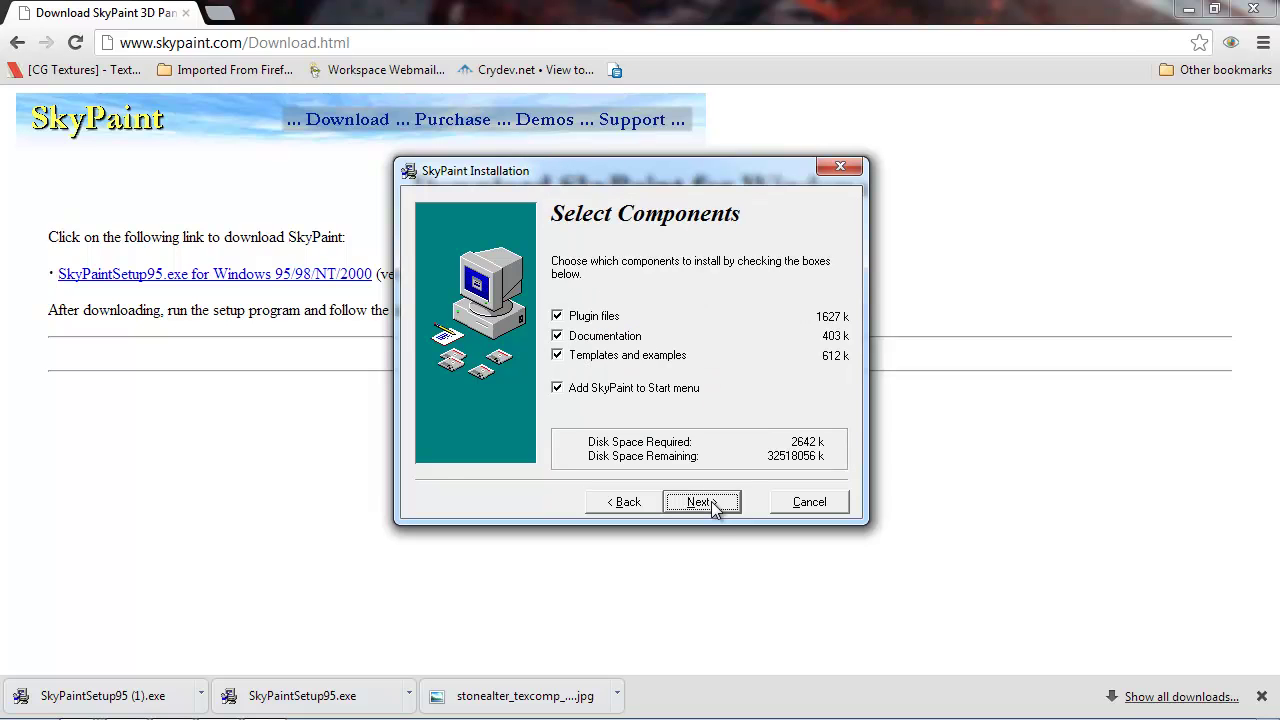
click(702, 502)
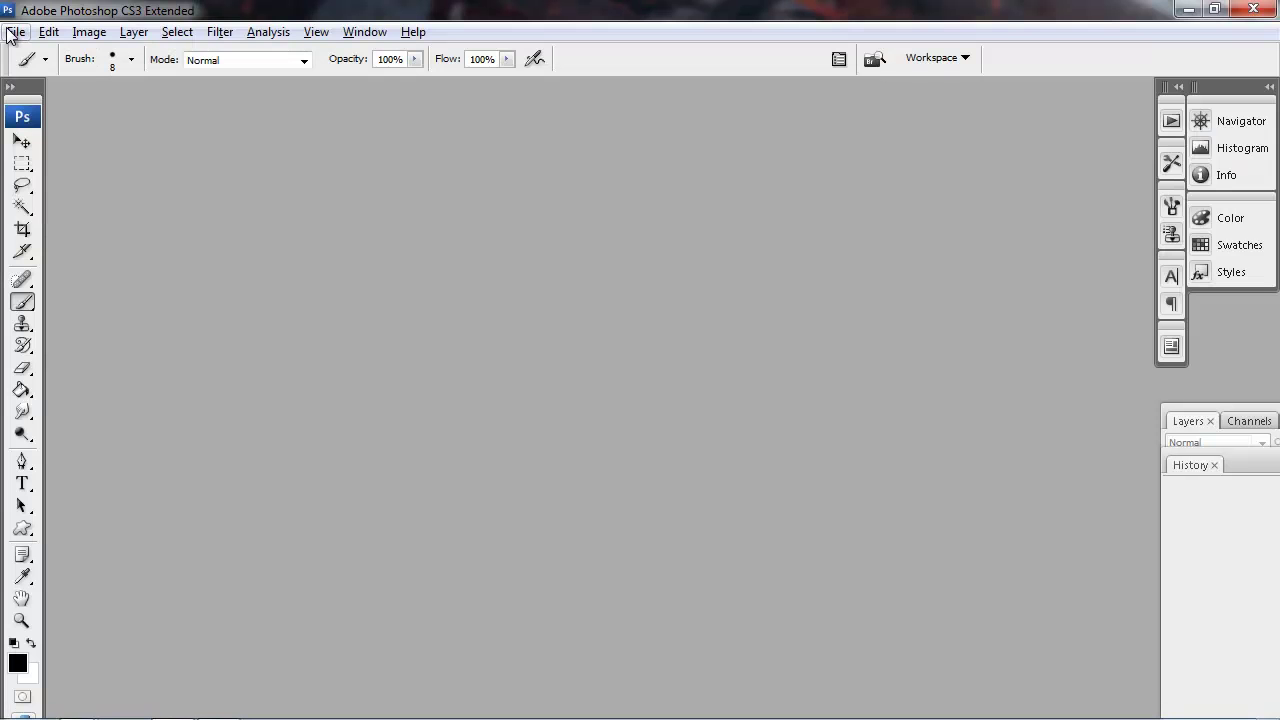
Enable Photoshop's Additional Plug-Ins Folder and set it to C:\Program Files (x86)\SkyPaint
click(50, 33)
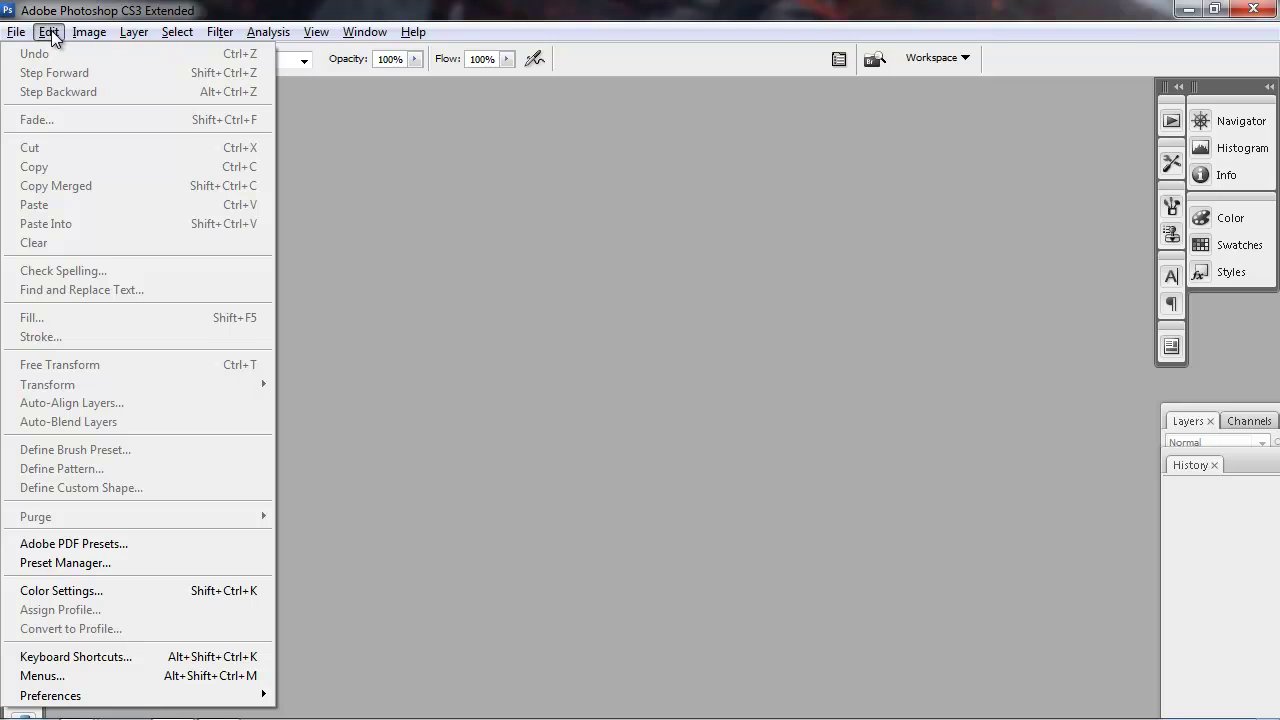
mouse_move(55, 700)
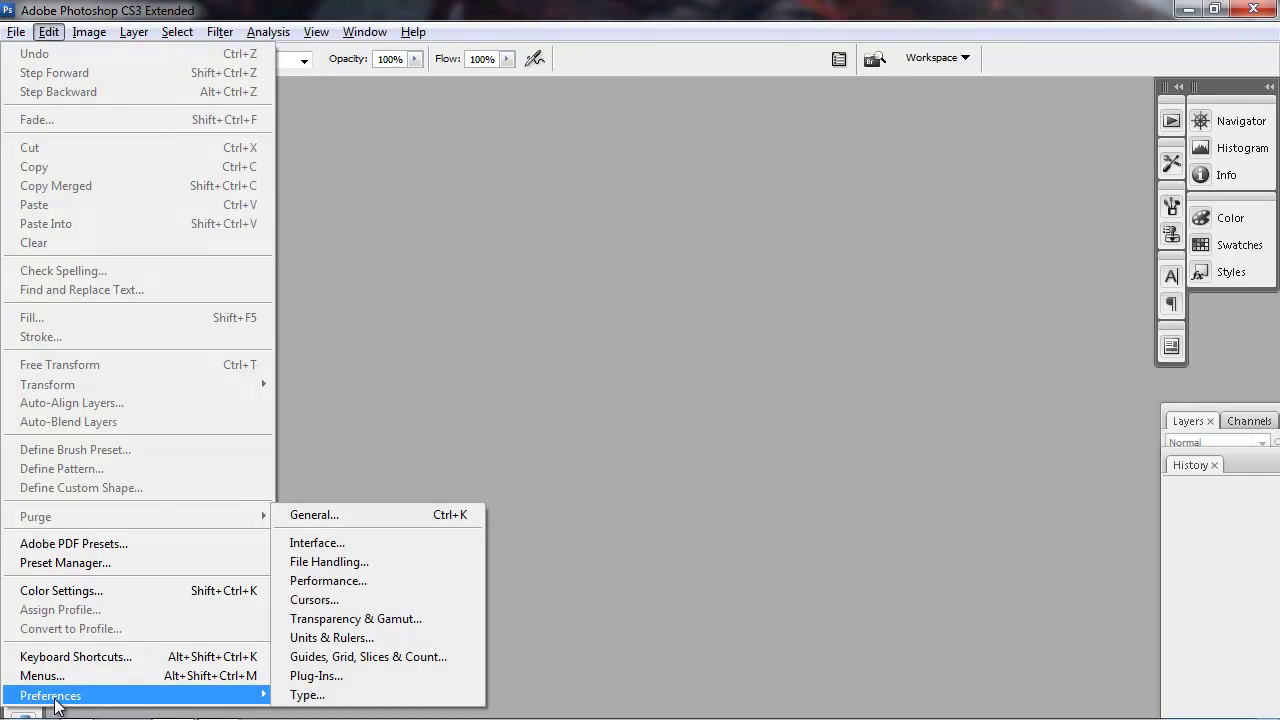
click(329, 676)
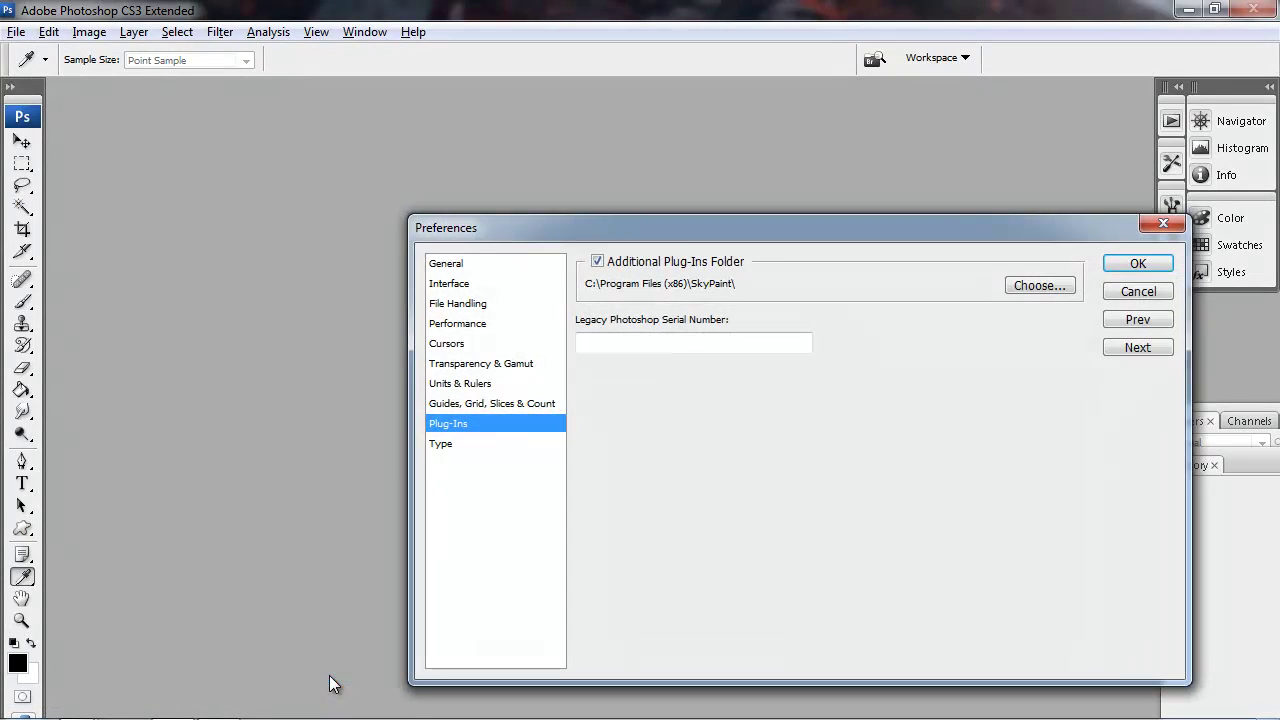
drag(629, 213, 444, 183)
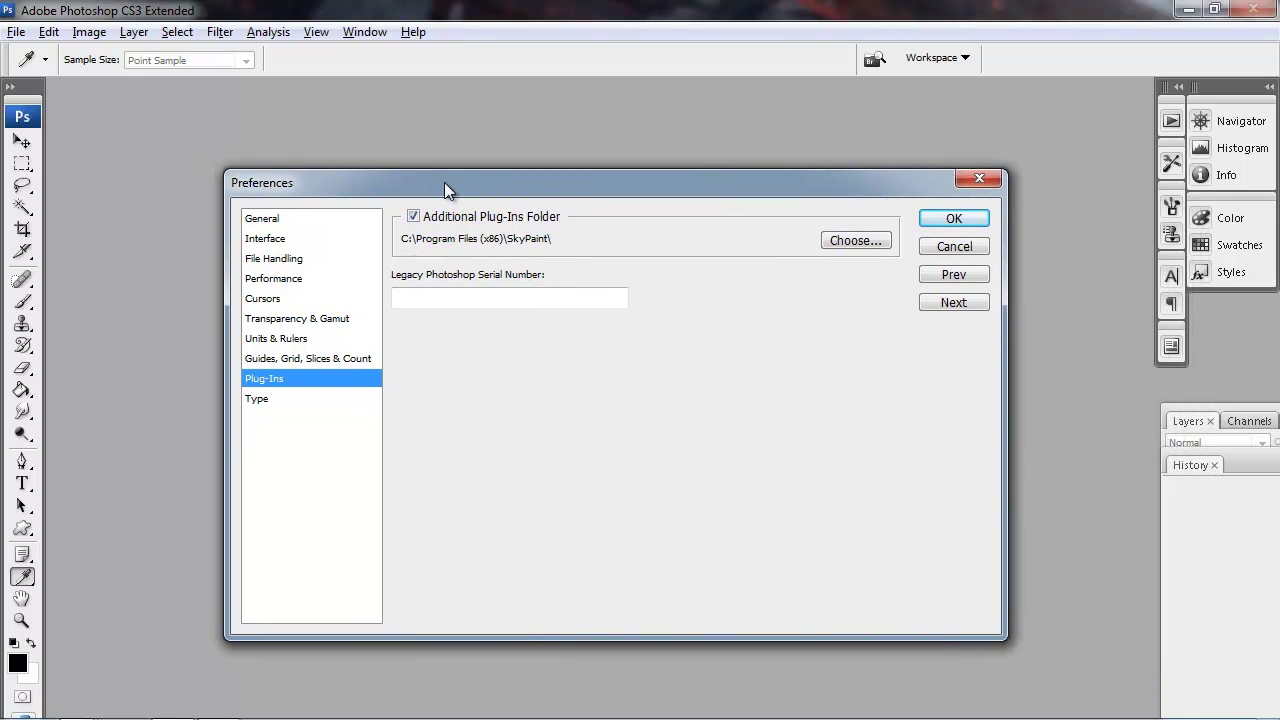
click(427, 218)
click(427, 218)
click(856, 241)
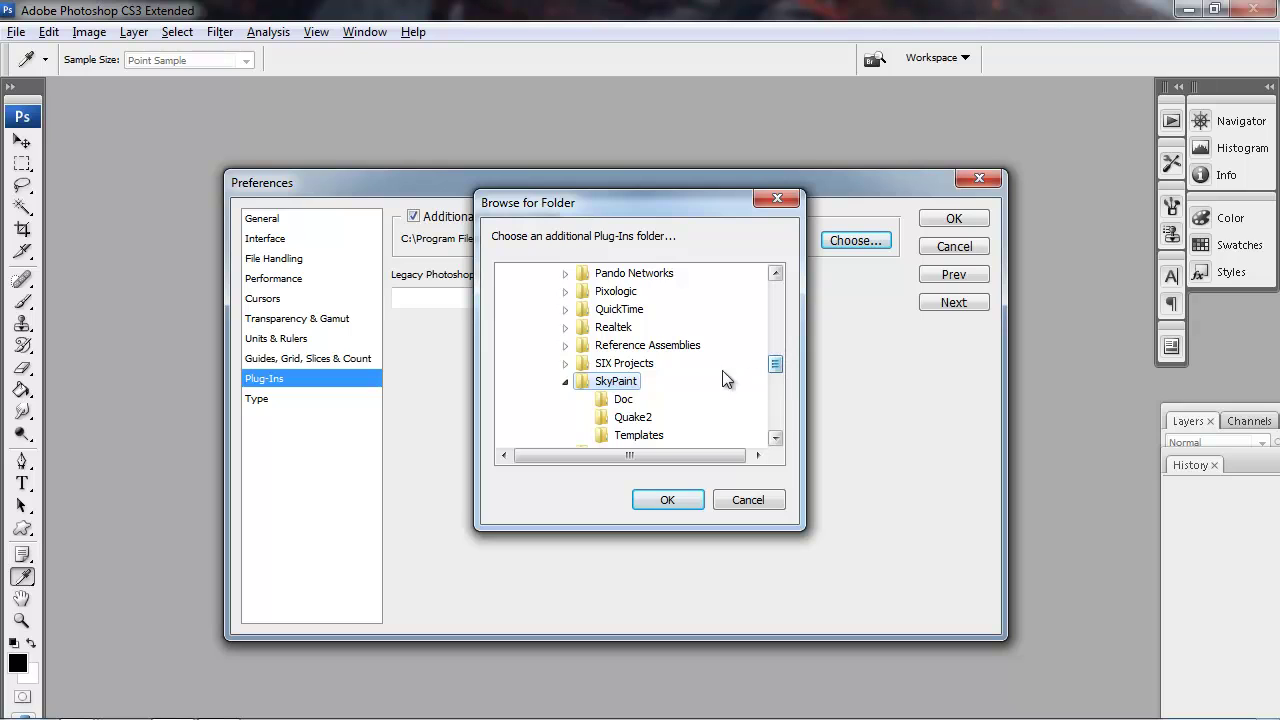
mouse_move(775, 364)
mouse_down()
mouse_move(771, 318)
mouse_move(767, 367)
mouse_up()
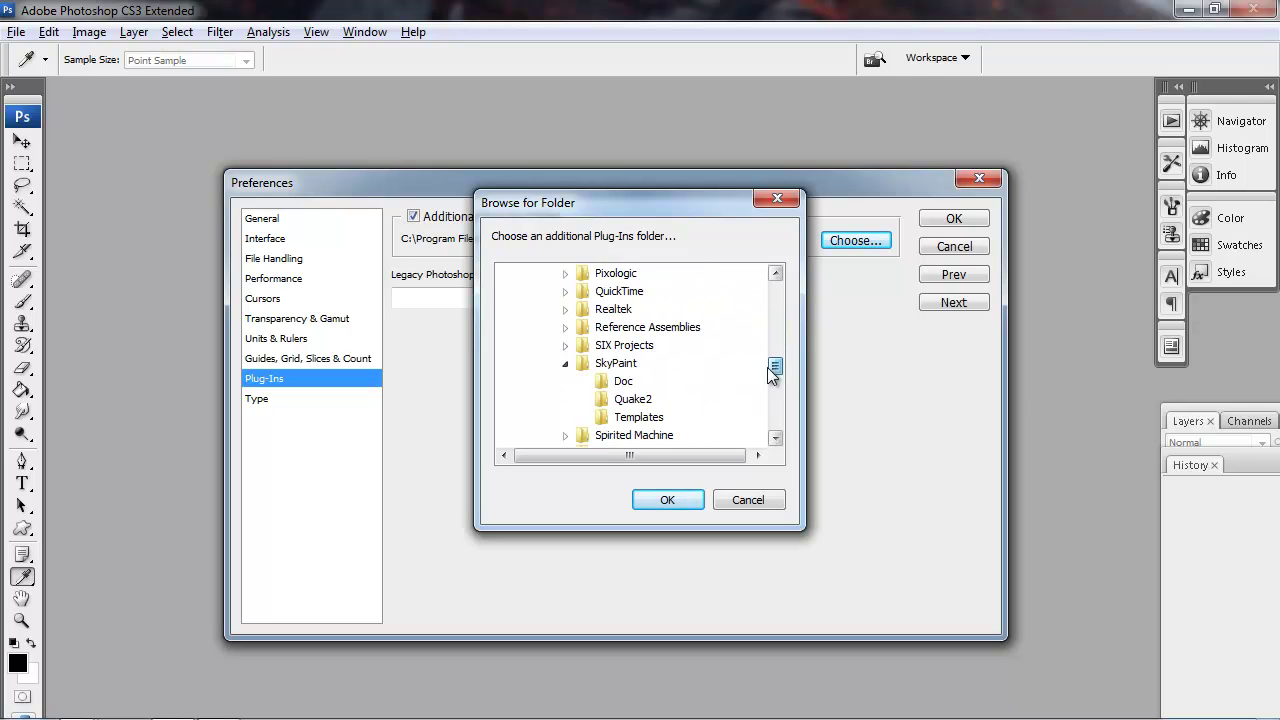
click(665, 500)
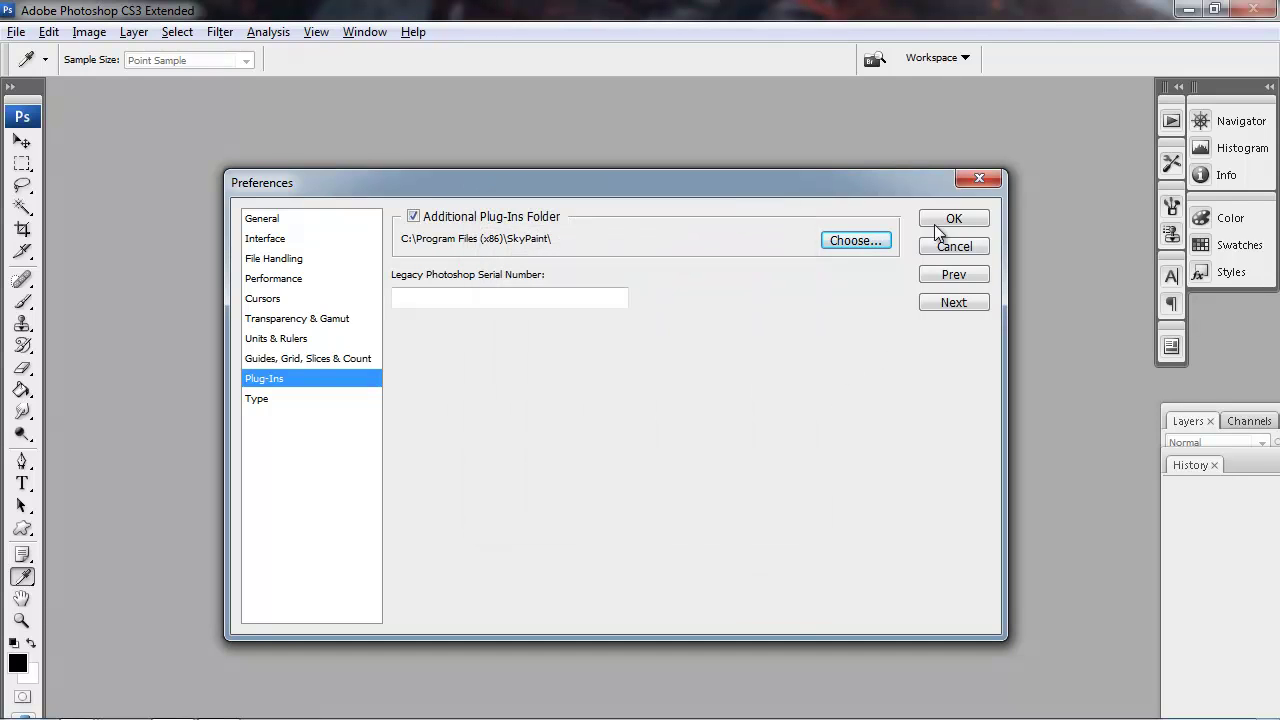
click(936, 216)
click(27, 706)
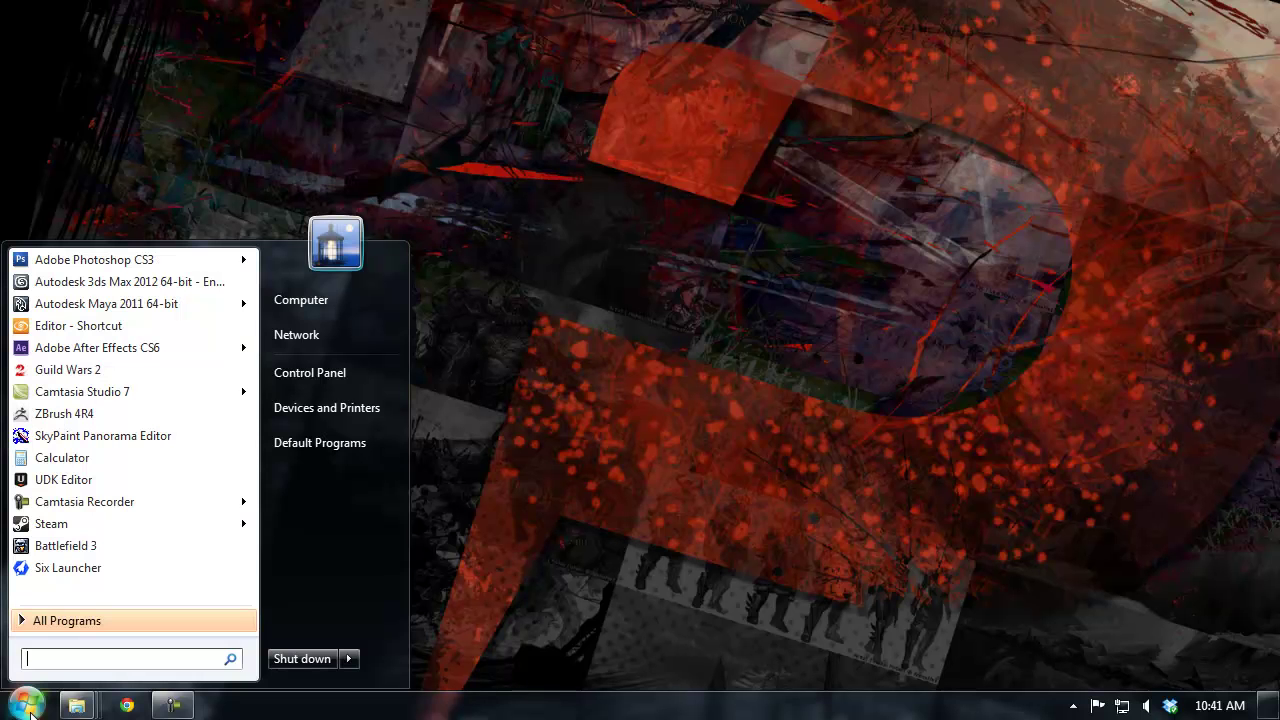
Launch SkyPaint Panorama Editor, enlarge its window, and rotate the sky view toward the sun
click(114, 437)
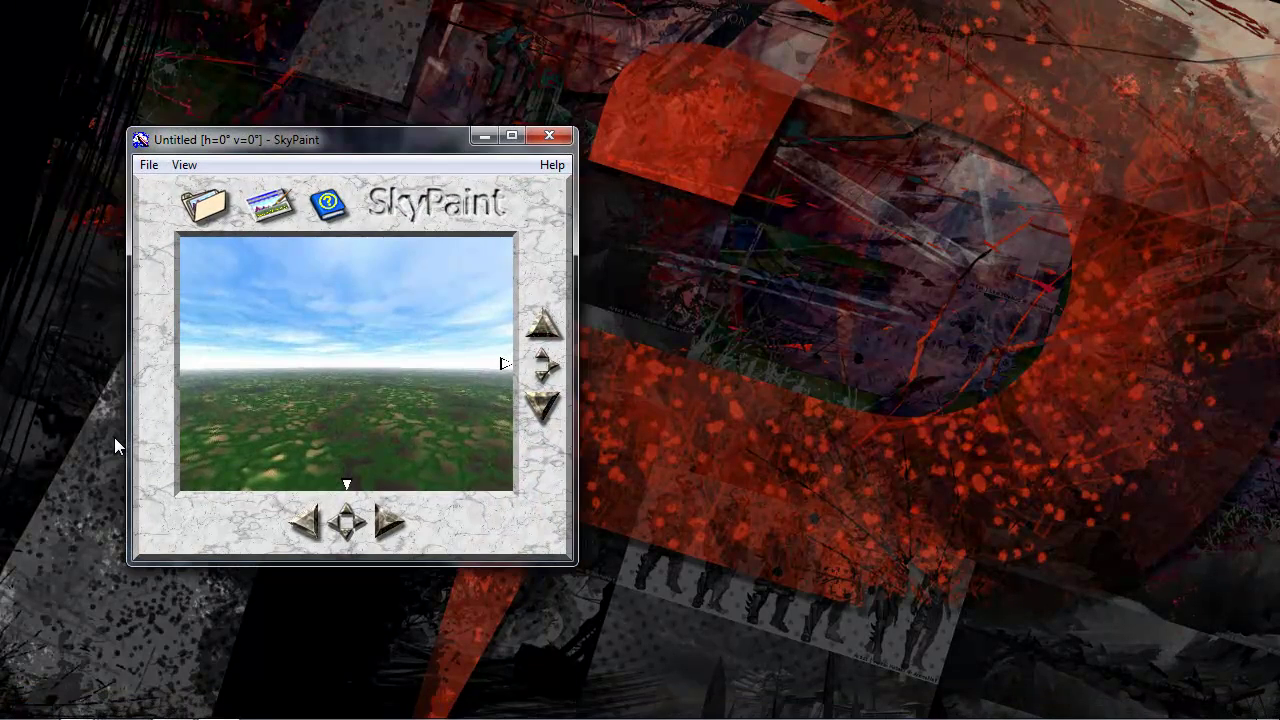
drag(388, 138, 462, 56)
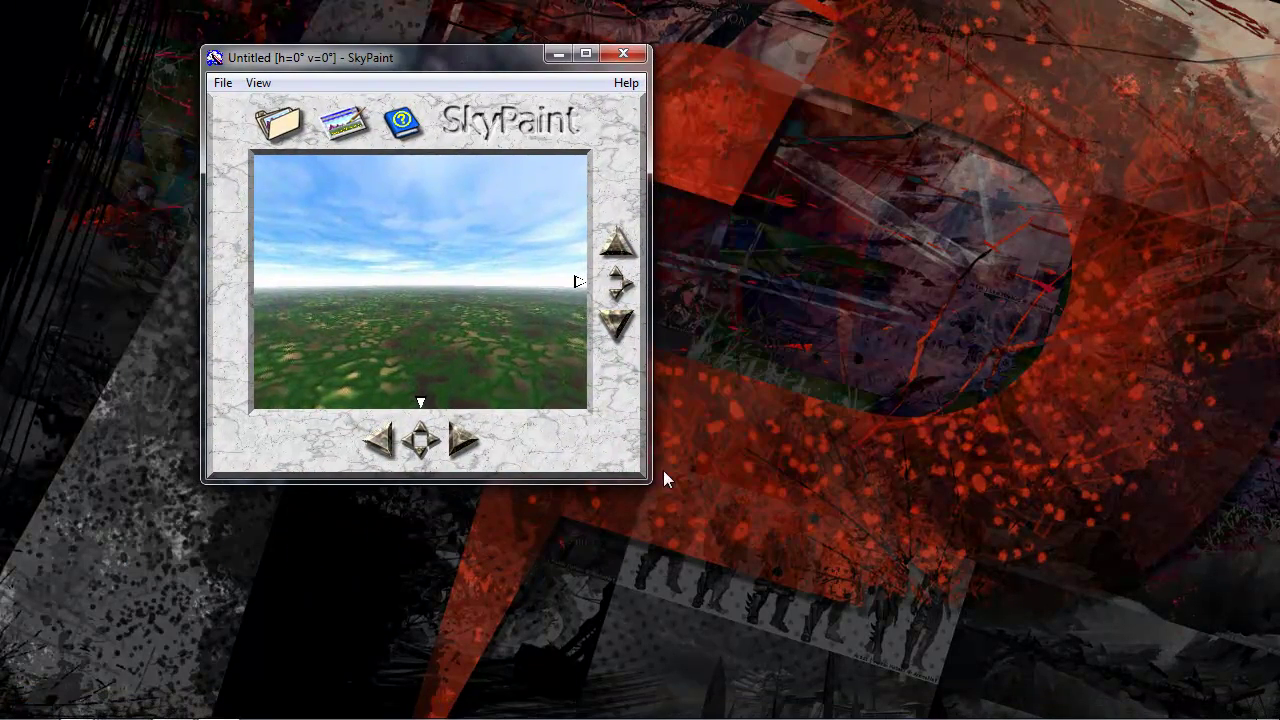
drag(648, 483, 1094, 674)
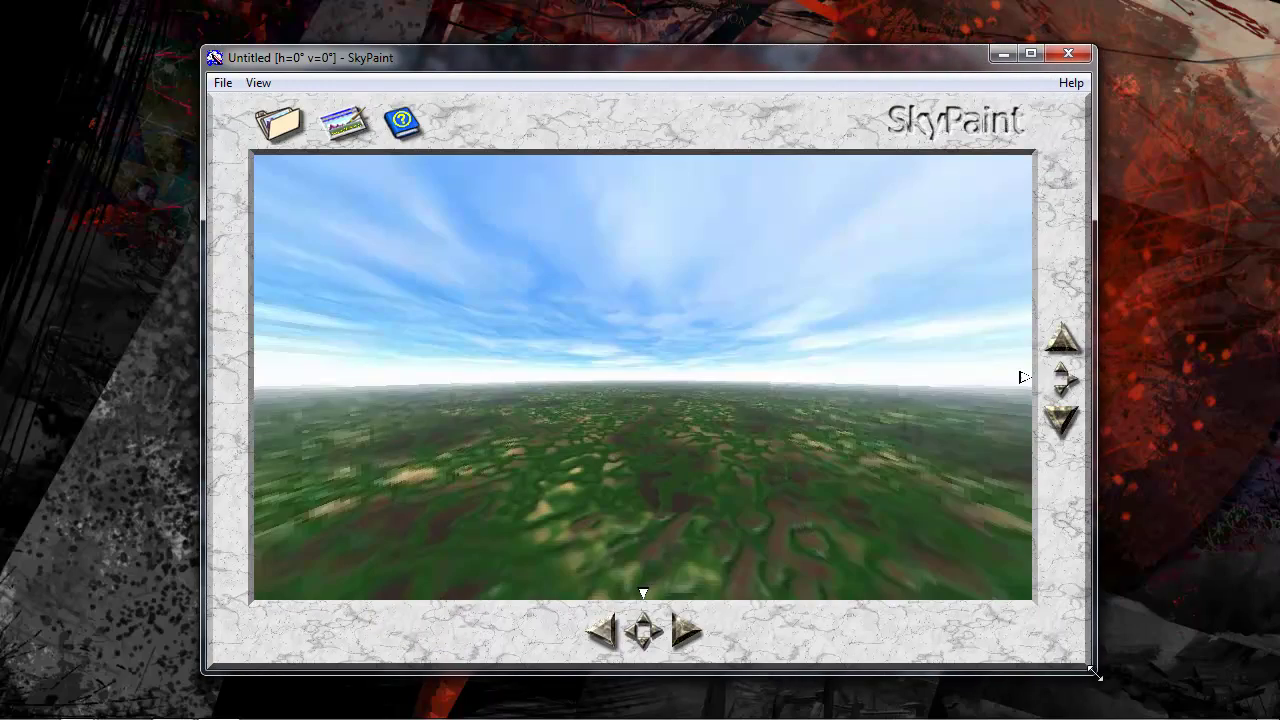
drag(665, 439, 694, 357)
click(289, 129)
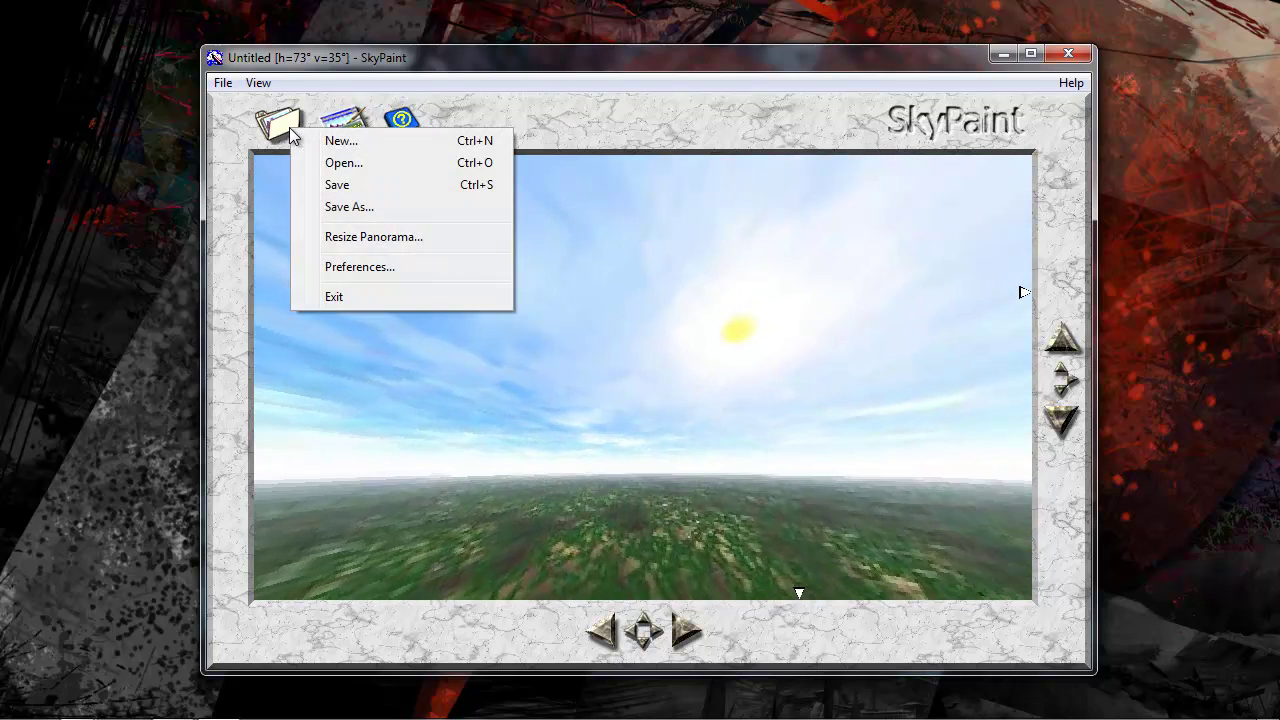
click(340, 237)
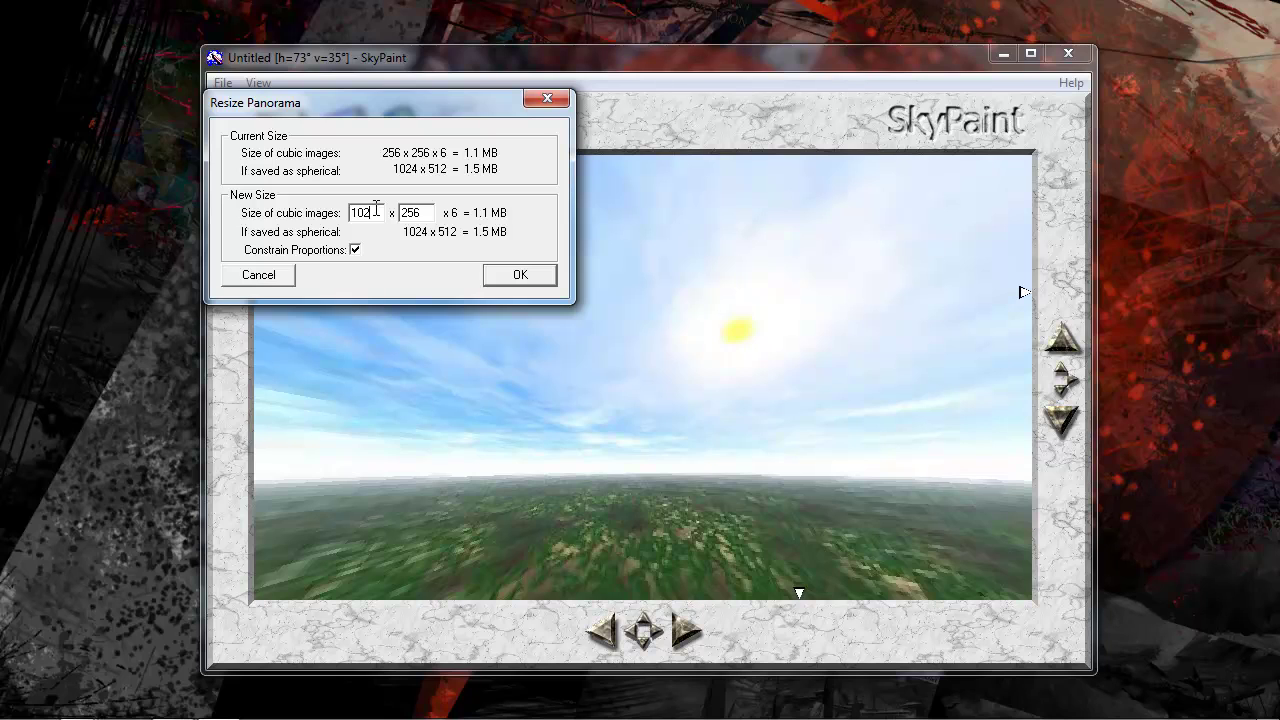
click(433, 212)
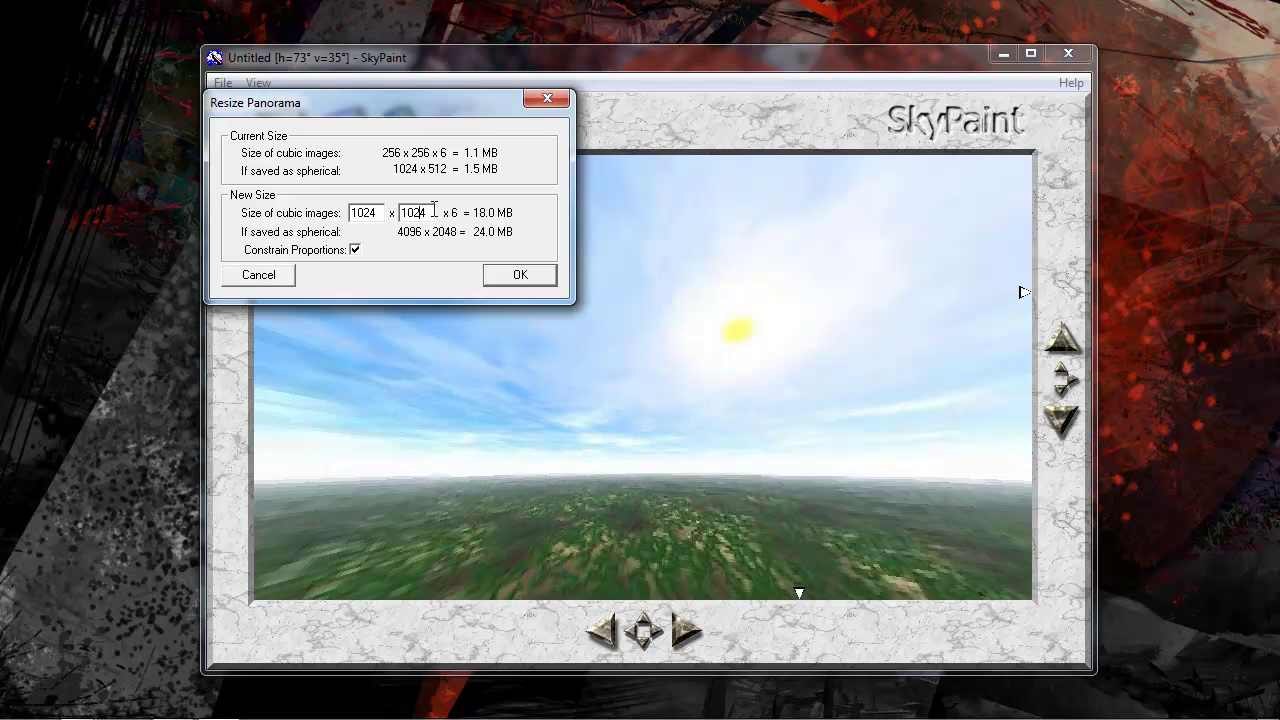
click(539, 277)
drag(659, 398, 744, 496)
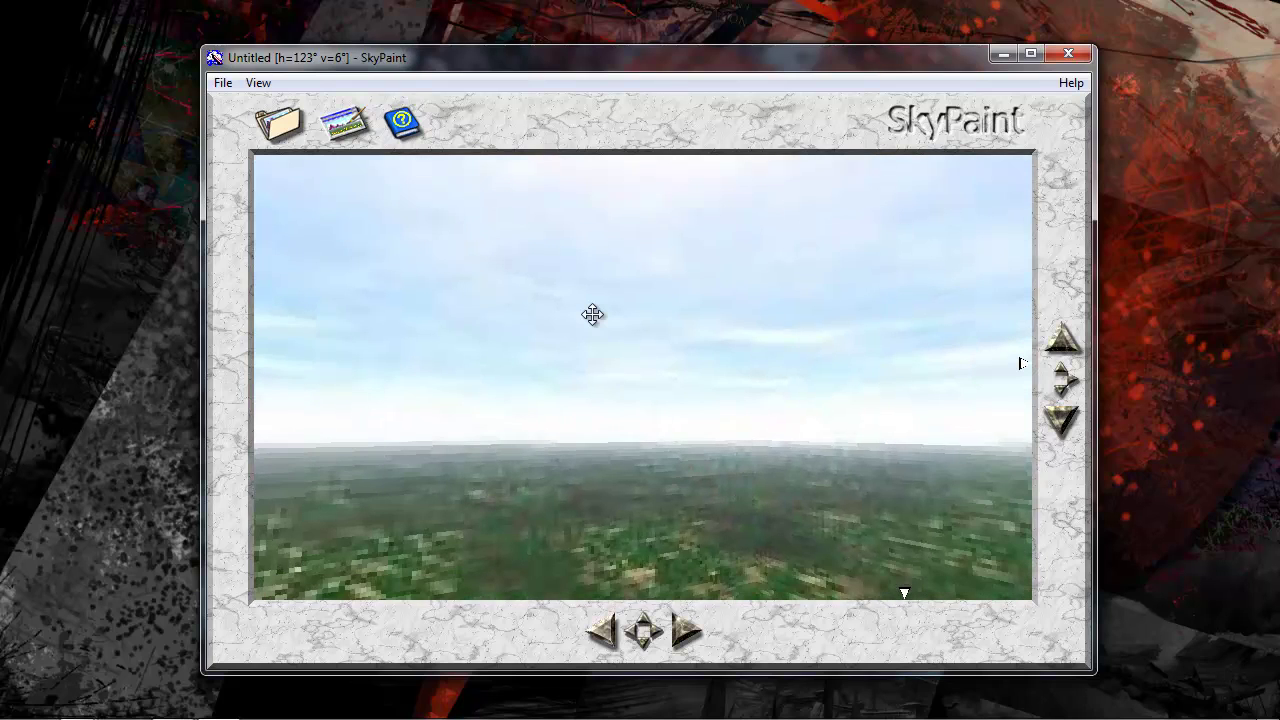
drag(521, 60, 243, 40)
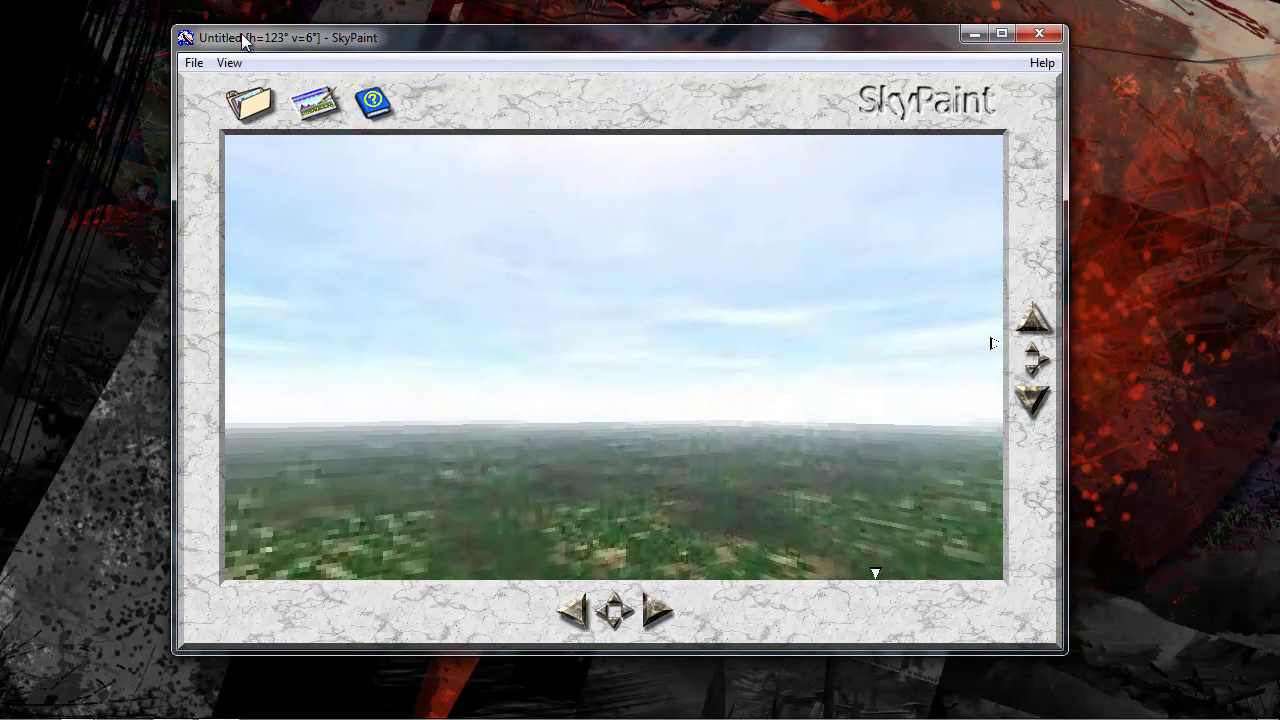
Save the panorama as SkyPaintDemo inside a new Desktop folder named SkyPaintDemo
click(190, 62)
click(90, 152)
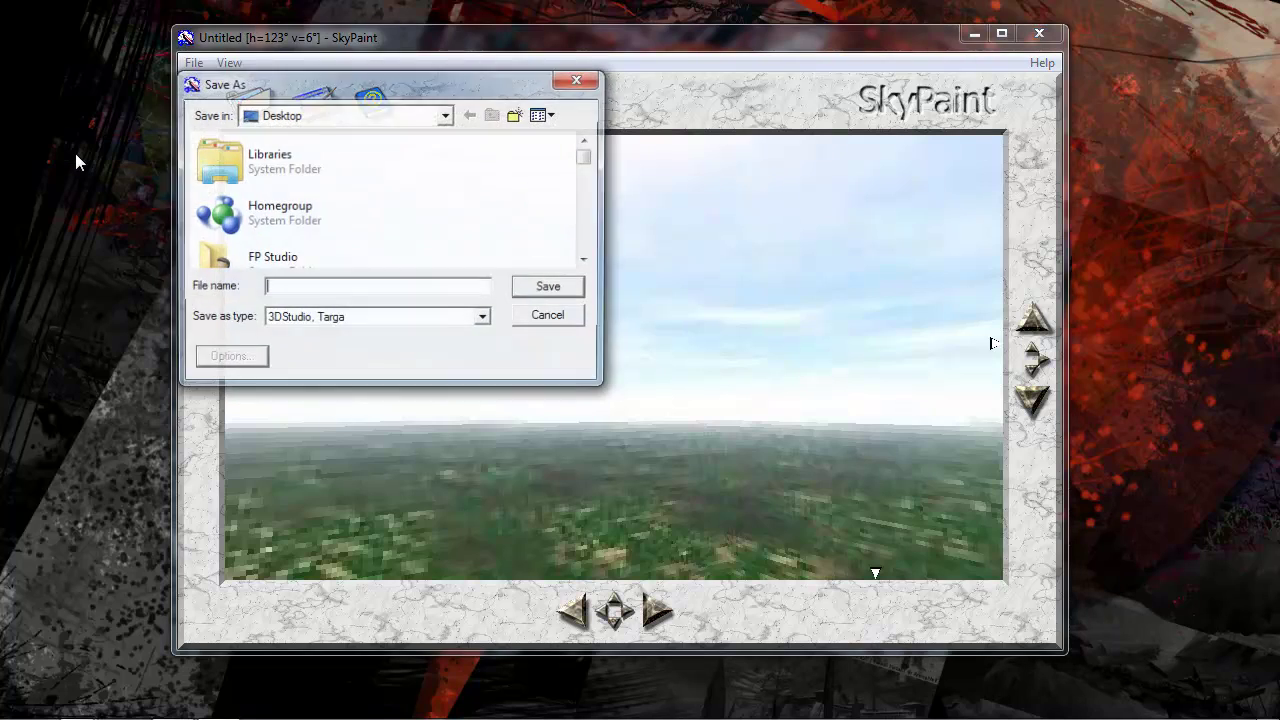
drag(455, 91, 557, 60)
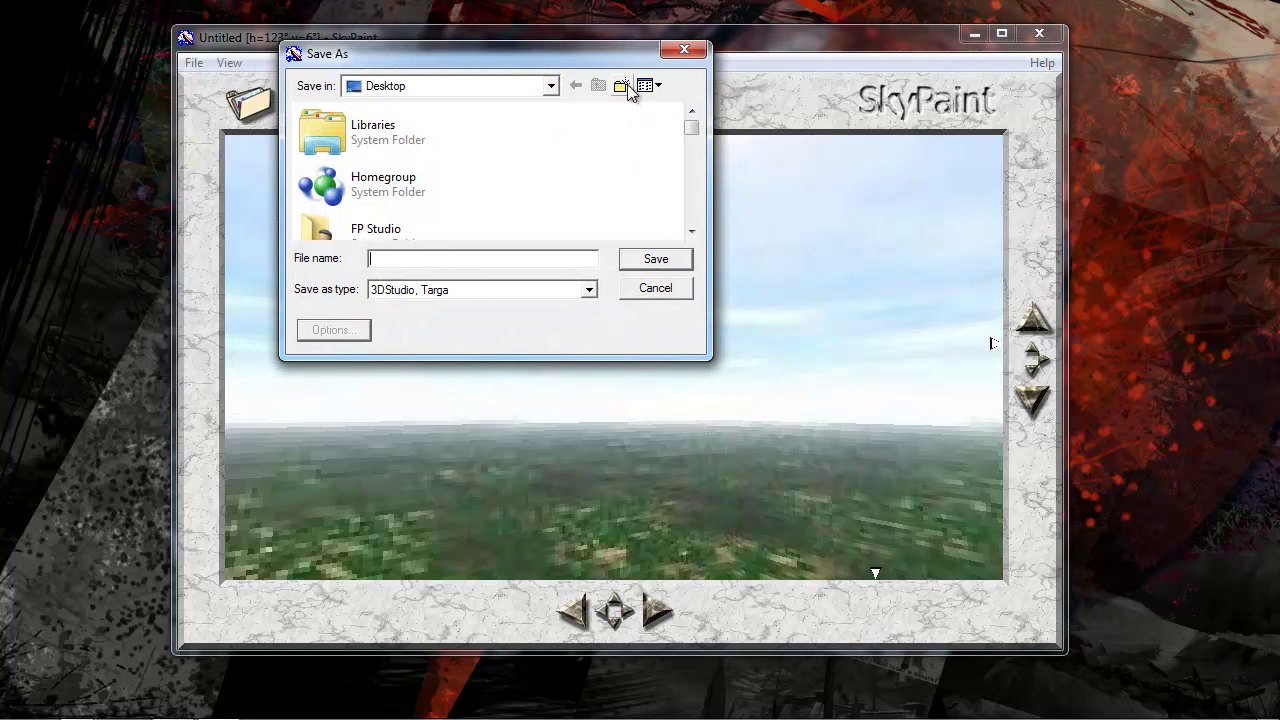
click(621, 86)
text(SkyPaint)
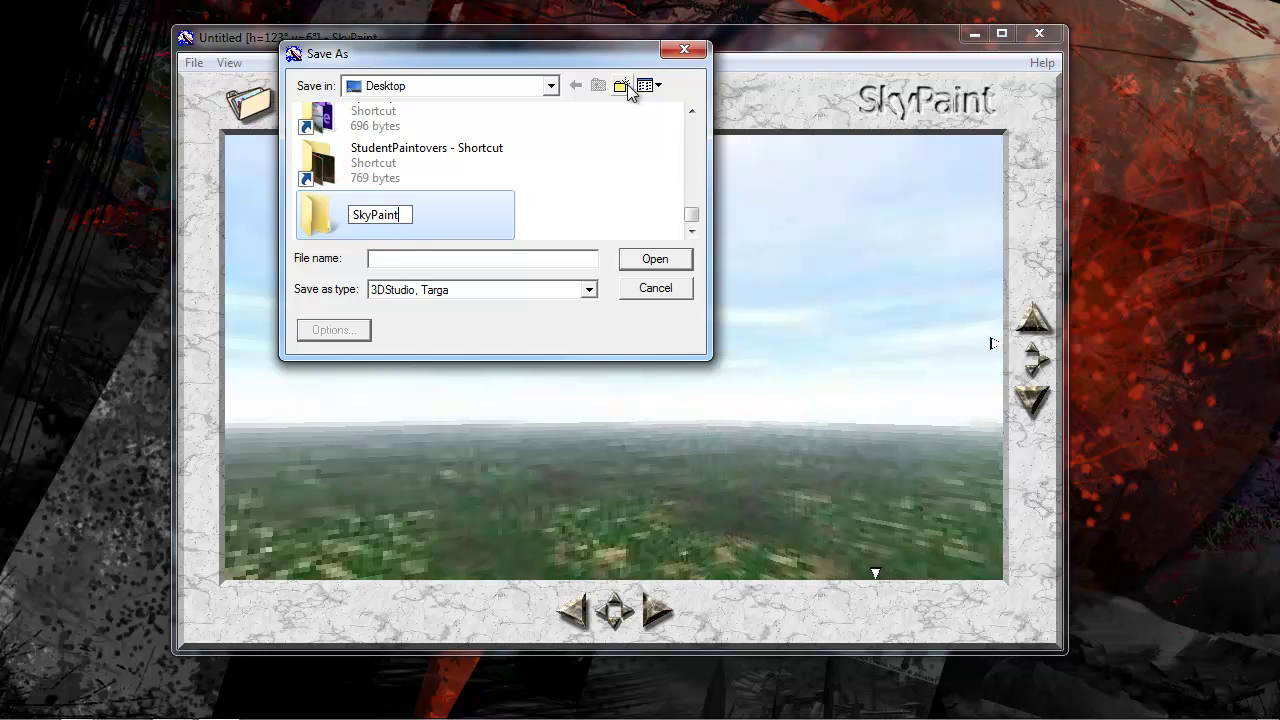
text(Demo)
key(Return)
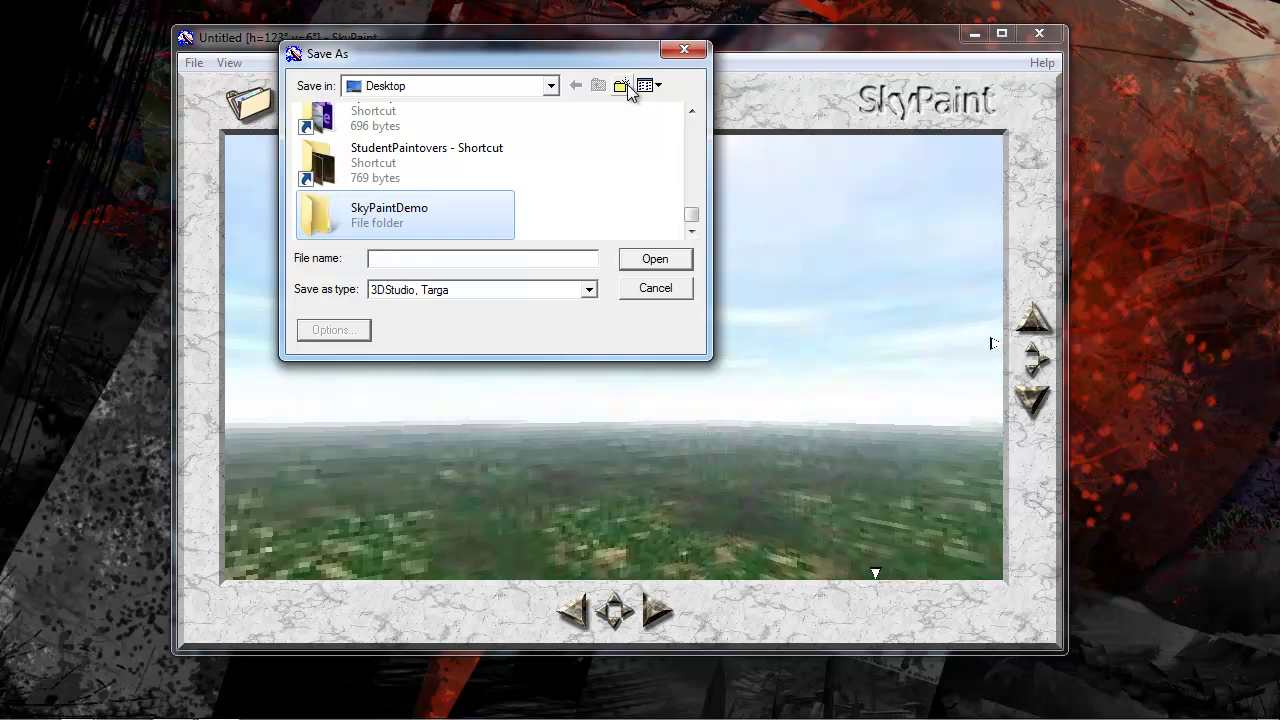
double_click(335, 218)
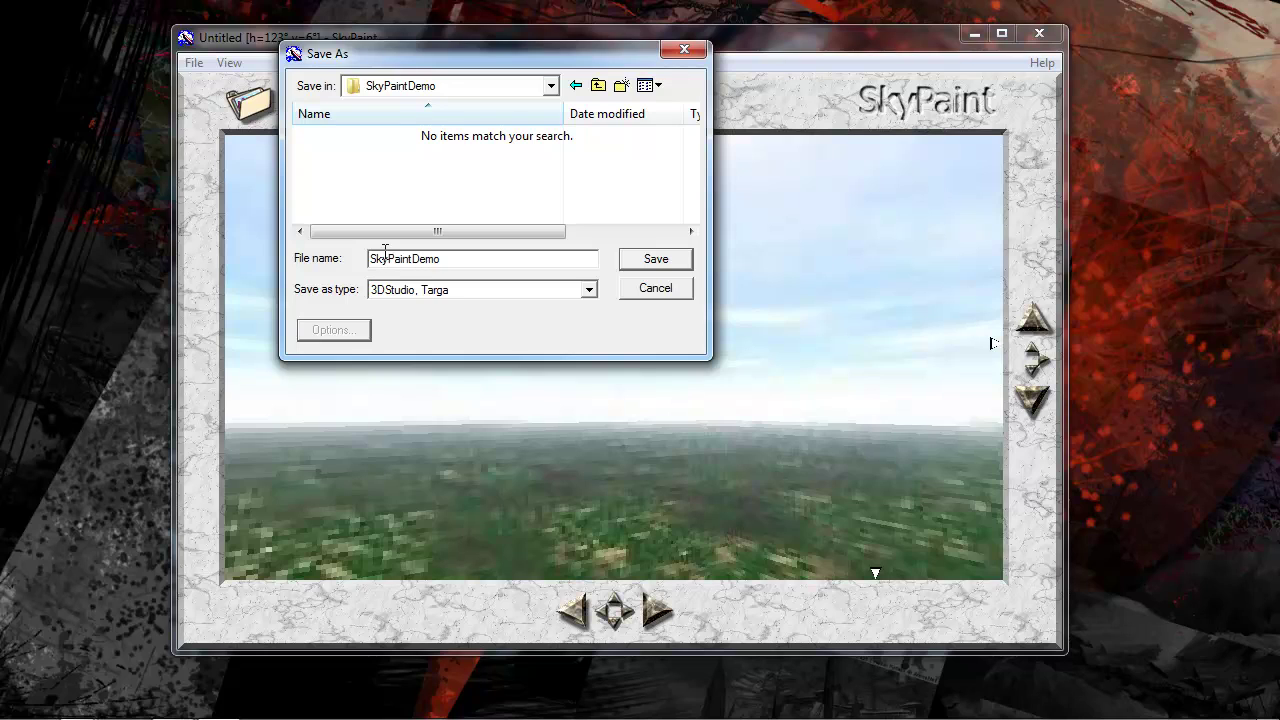
click(645, 258)
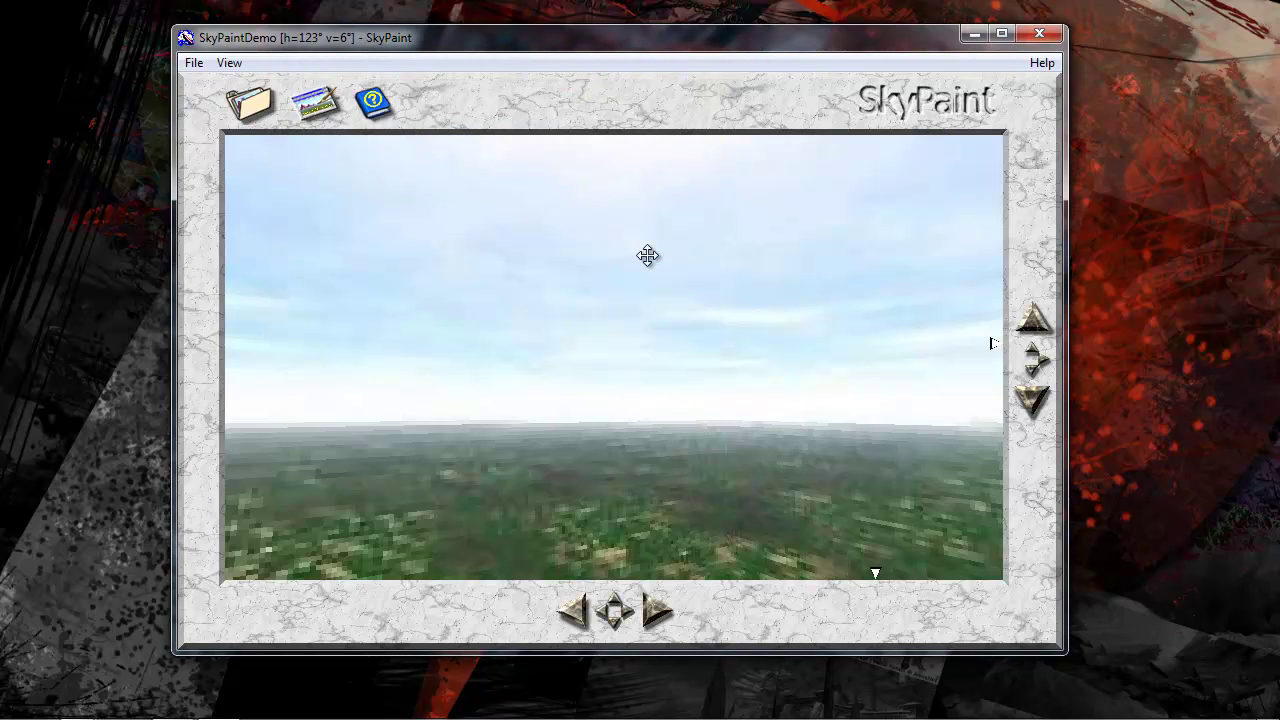
Move SkyPaint aside and bring up the Start menu's All Programs list
drag(899, 35, 962, 36)
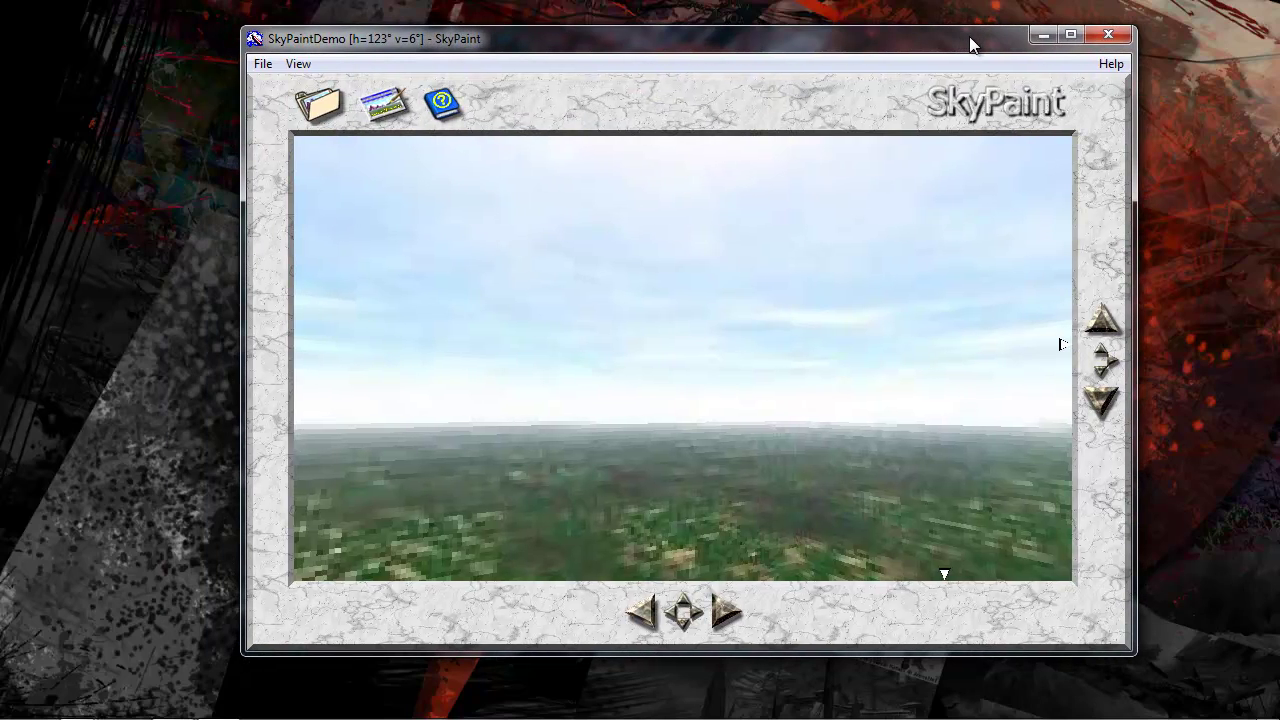
click(25, 708)
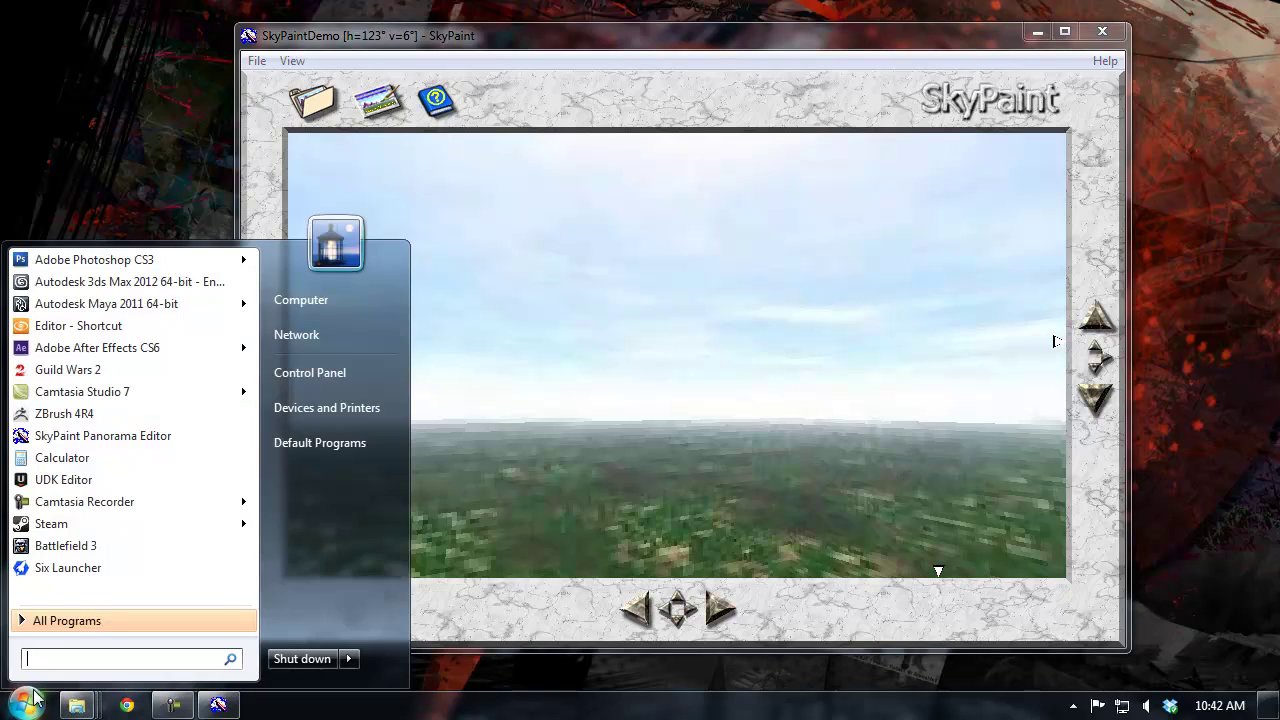
click(58, 622)
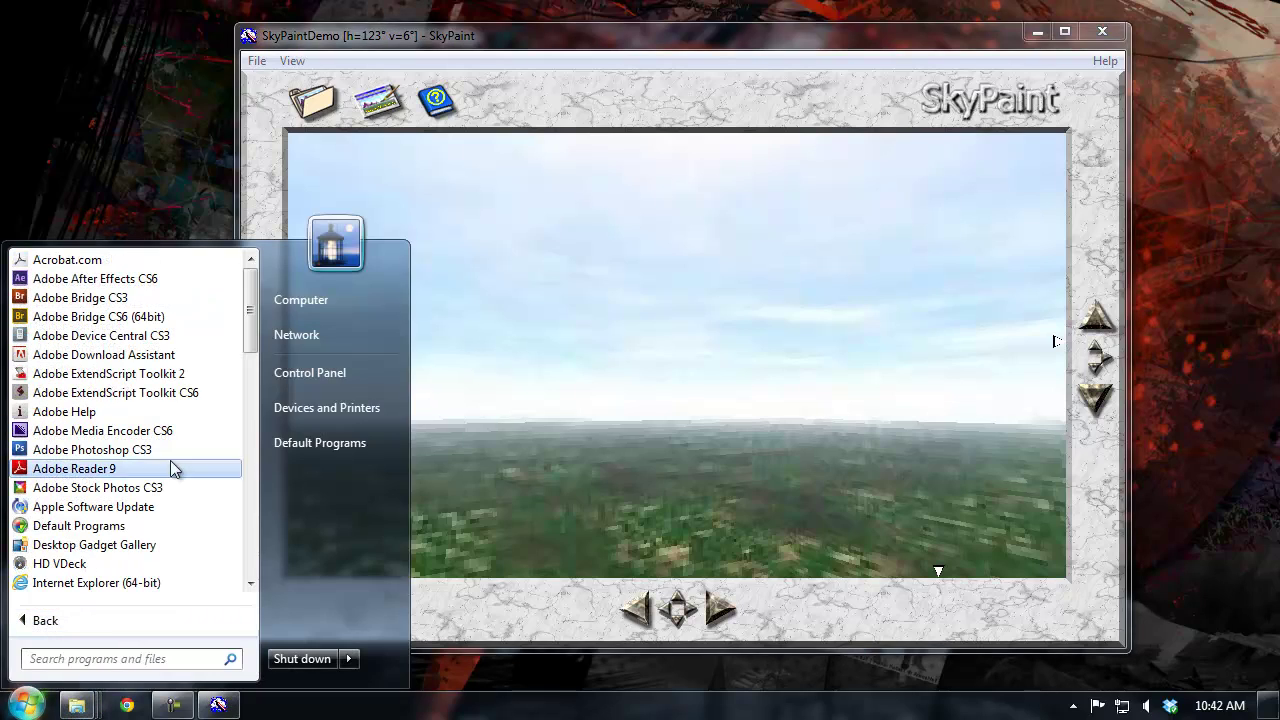
Launch Photoshop CS3 and open all six SkyPaintDemo .tga face files
click(51, 449)
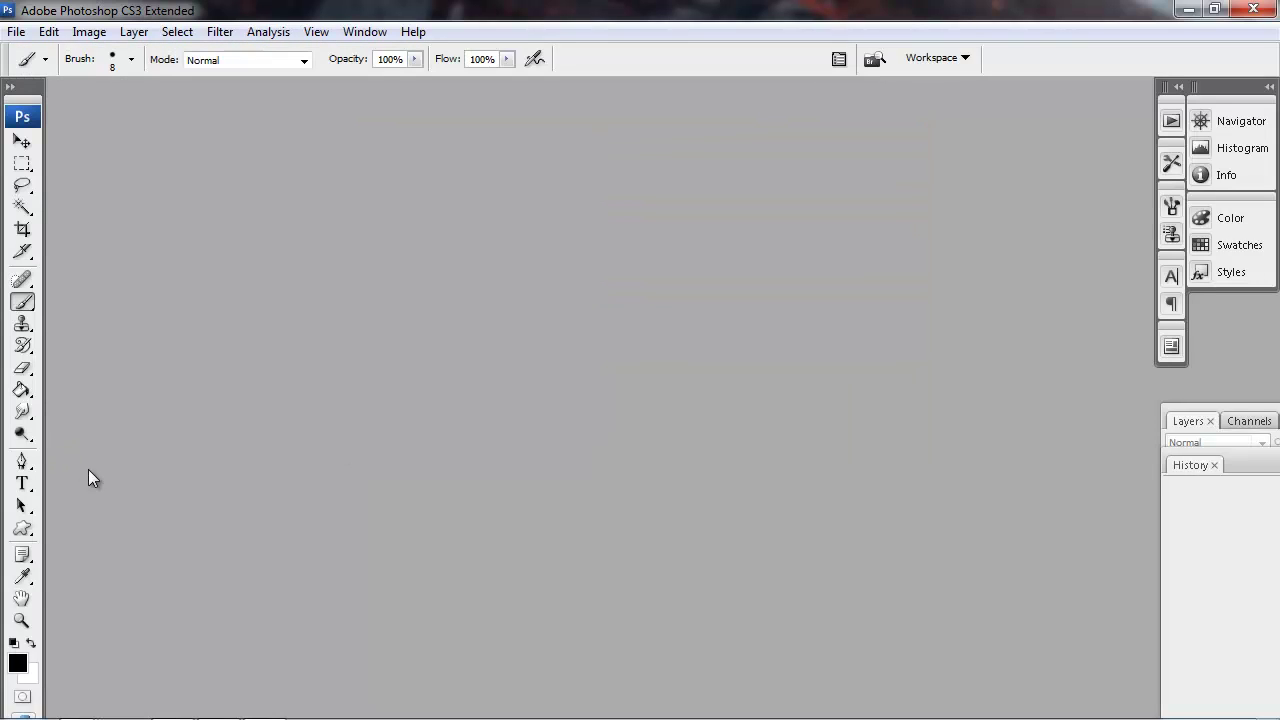
mouse_move(300, 712)
mouse_move(172, 712)
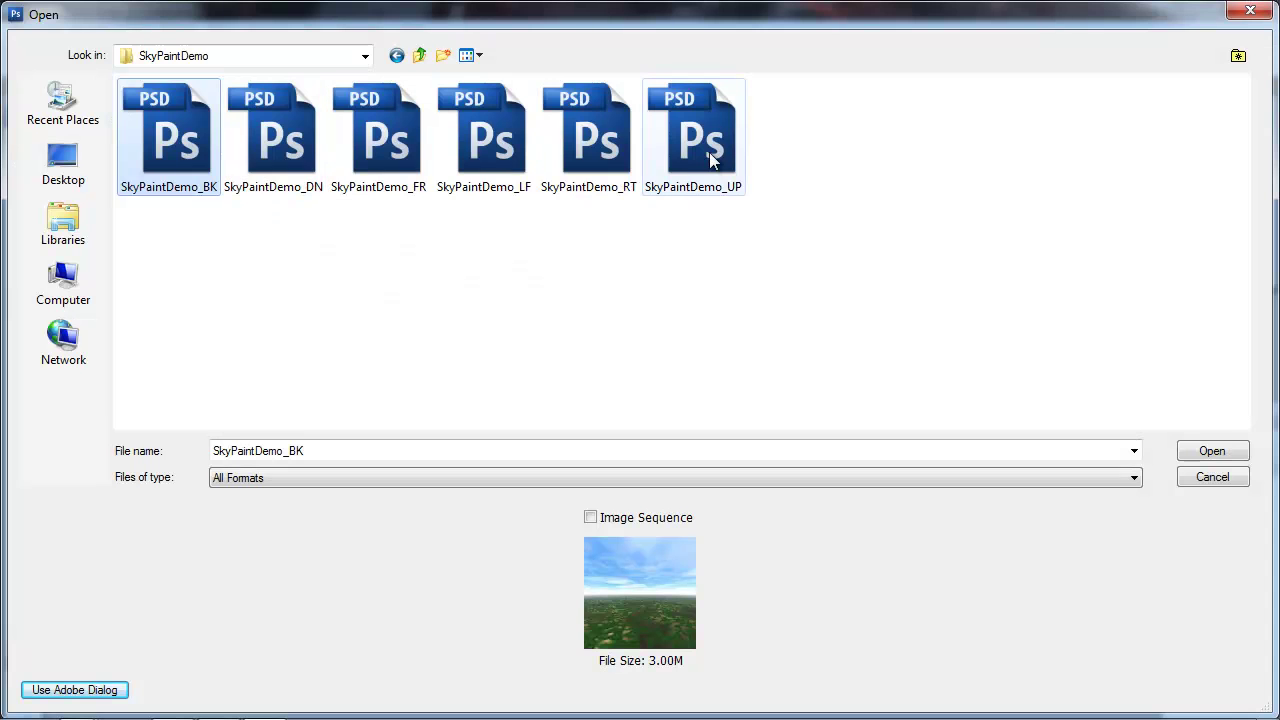
shift+click(709, 152)
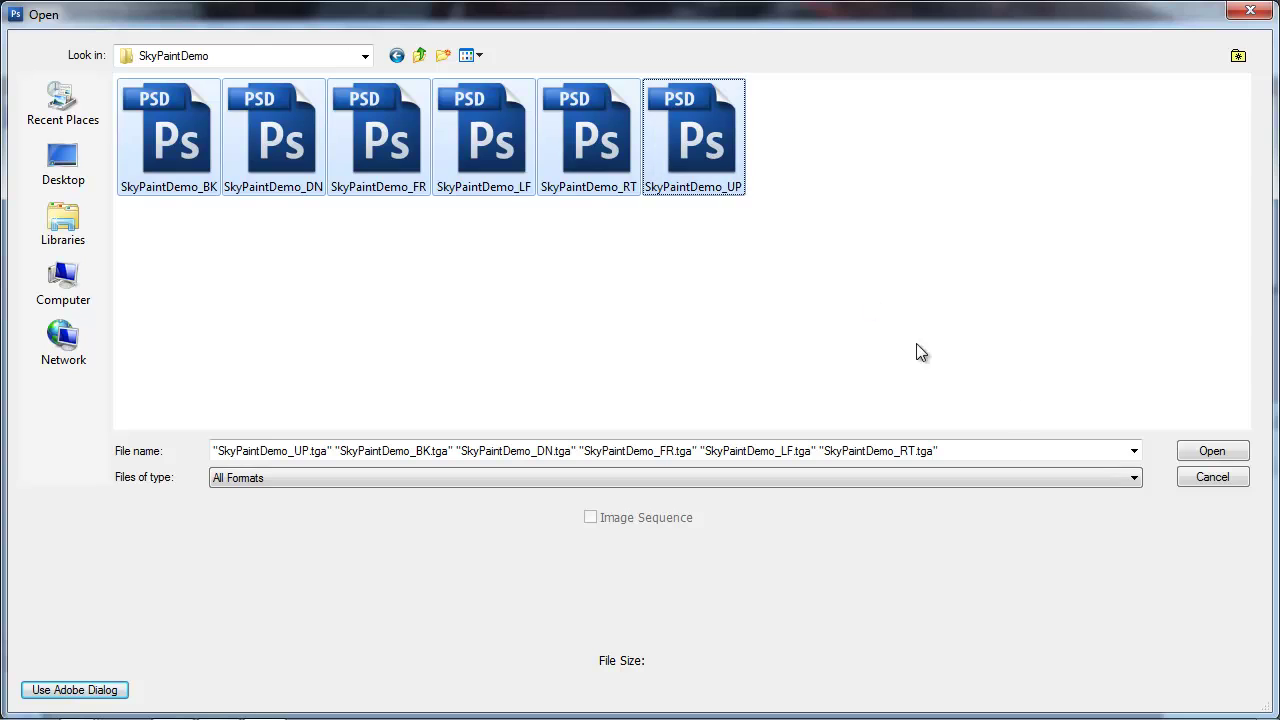
click(1193, 456)
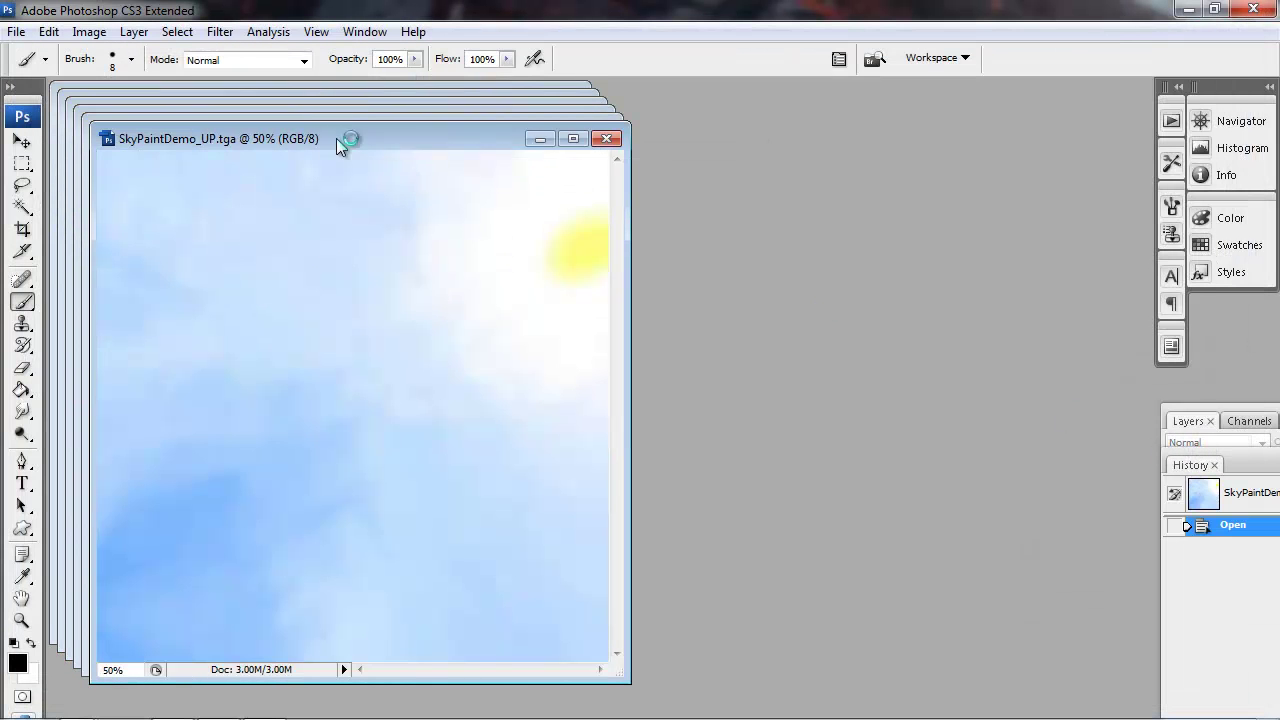
Spread the UP, RT, LF, DN and FR face windows apart, leaving FR in front
drag(336, 138, 782, 131)
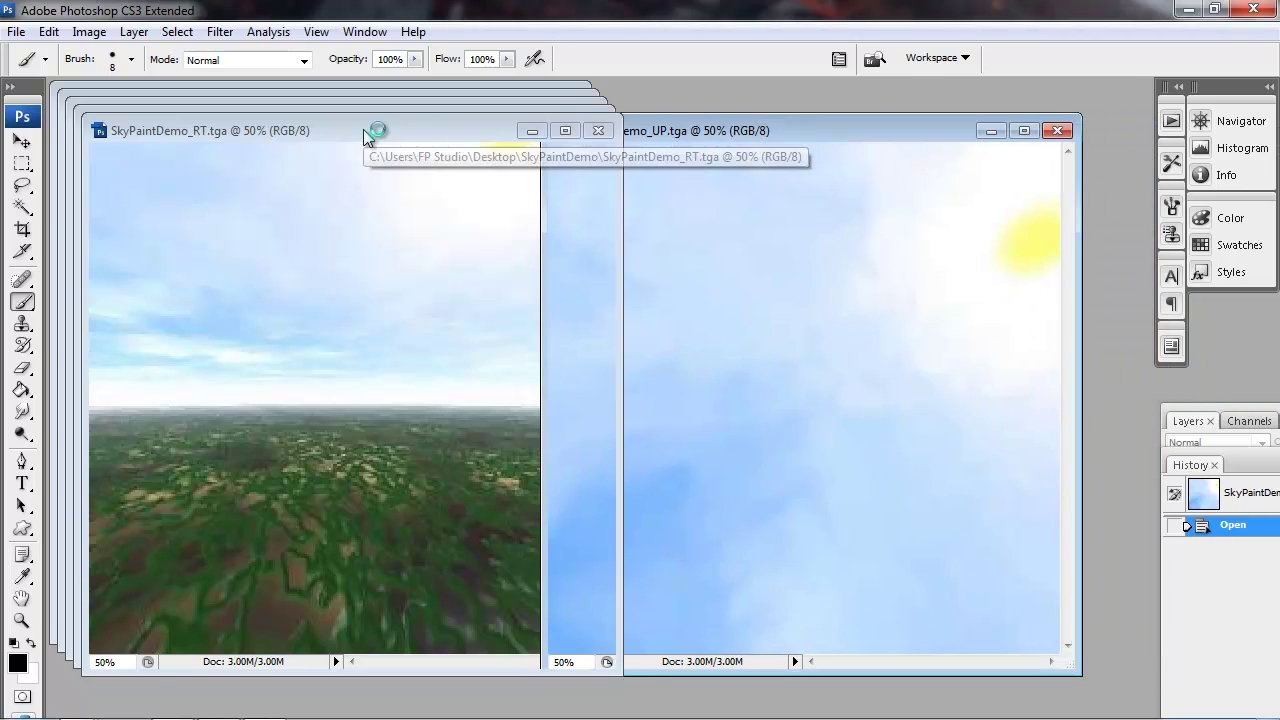
drag(371, 126, 809, 137)
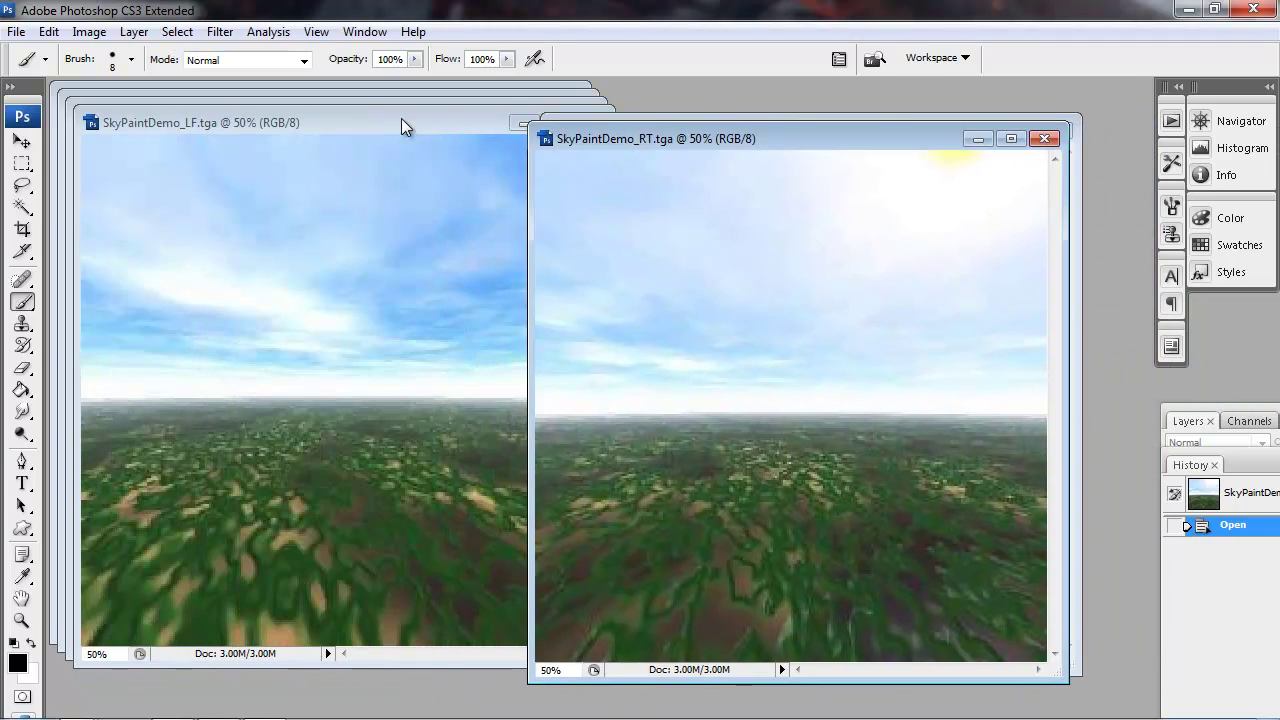
drag(401, 118, 875, 156)
drag(389, 121, 828, 137)
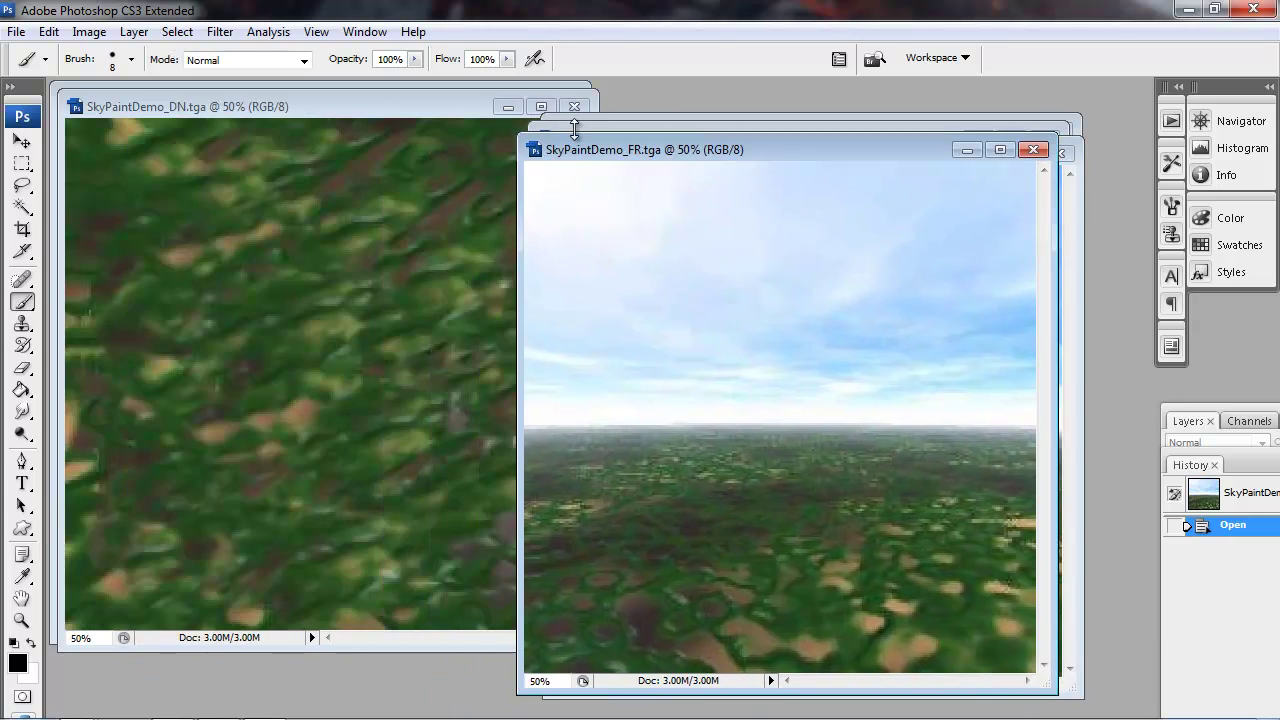
drag(355, 105, 322, 110)
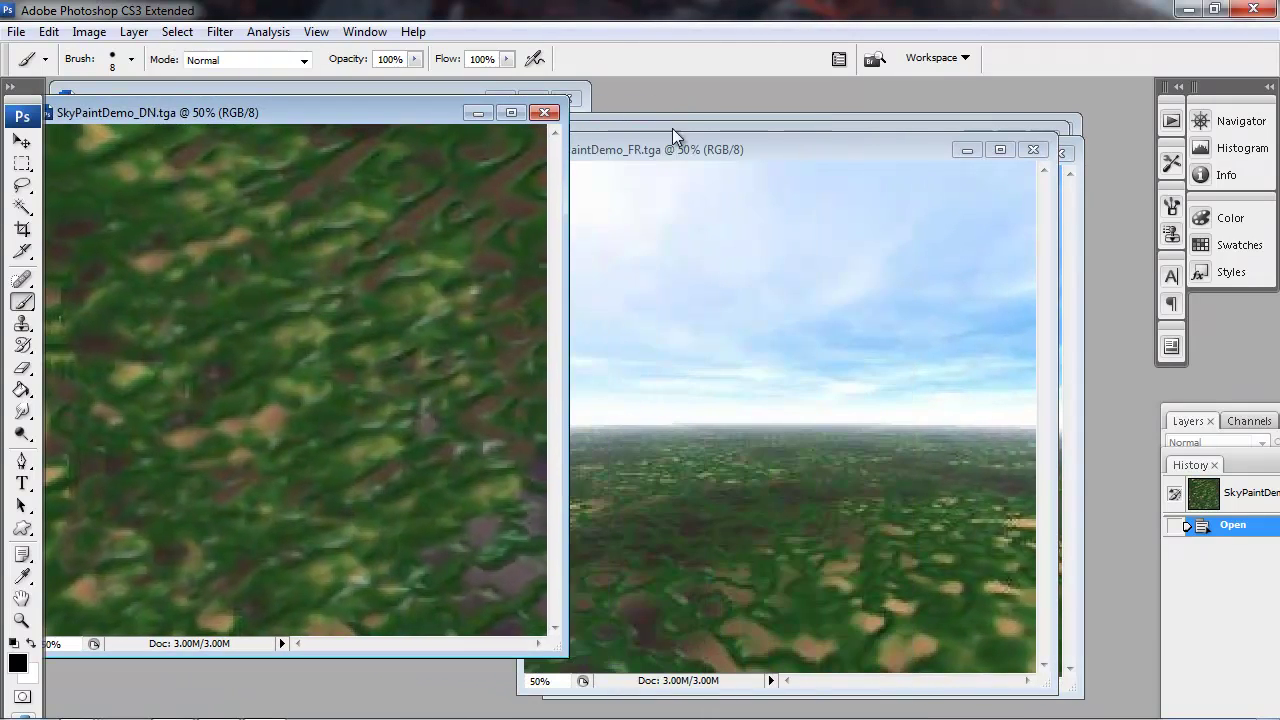
drag(673, 150, 317, 115)
Browse the Open dialog to D:\ArtReference\CGTexture_files\Skies\FullSkies\Overcast
click(14, 32)
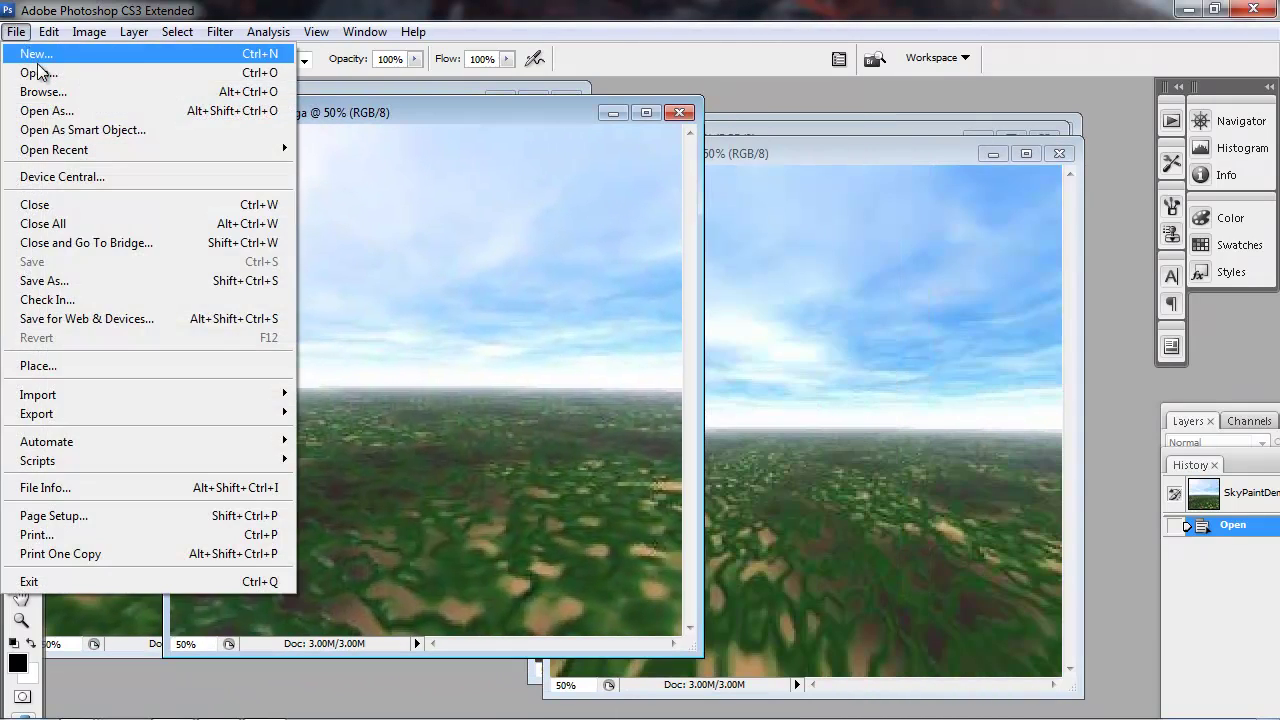
click(45, 77)
click(64, 163)
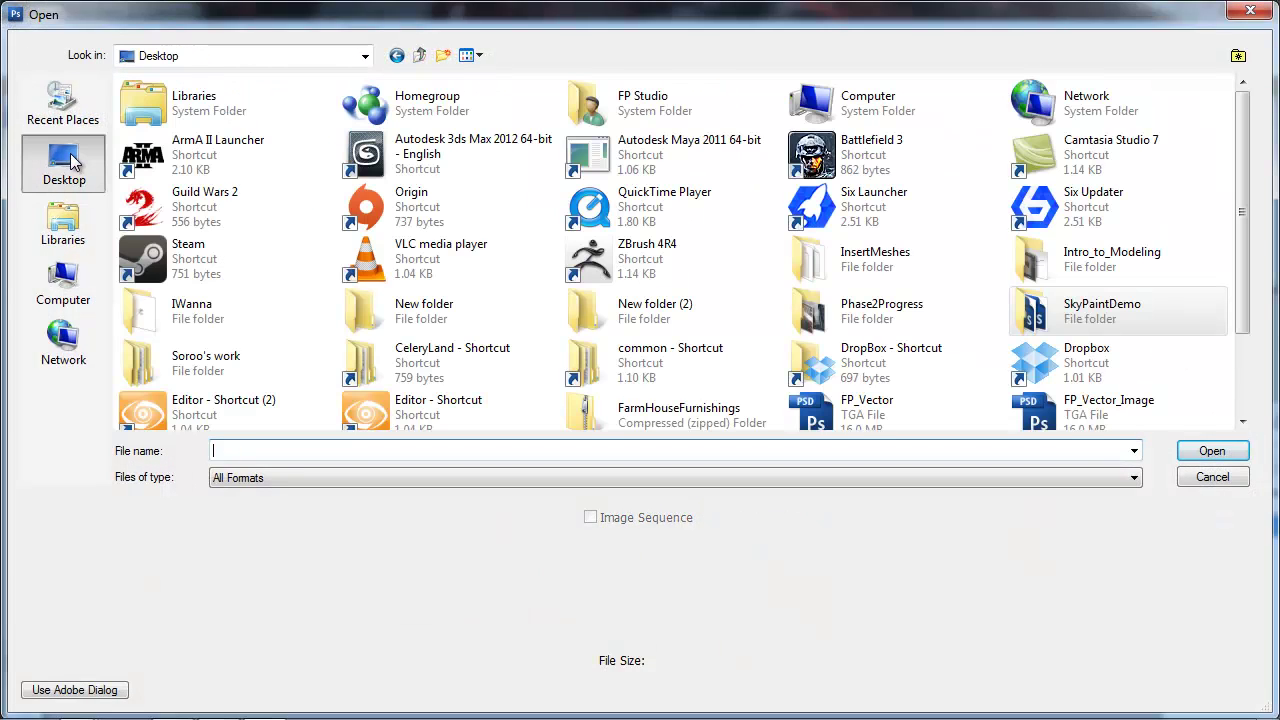
click(63, 283)
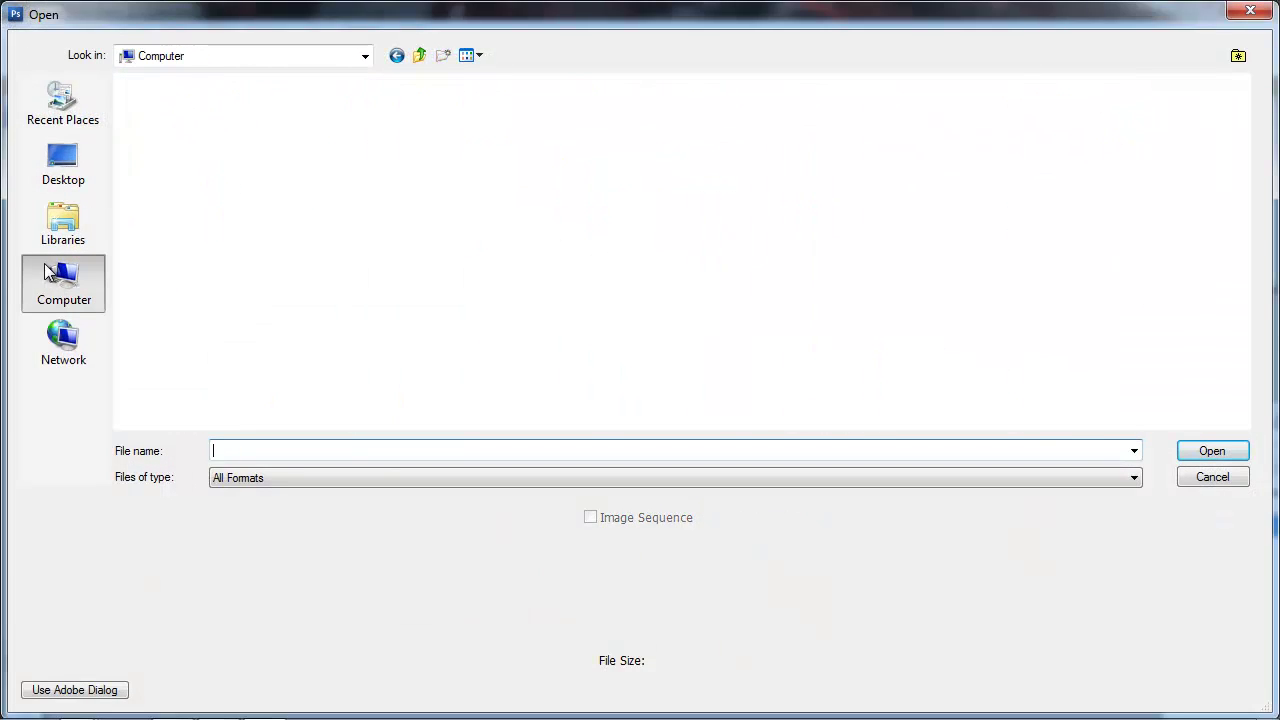
double_click(471, 126)
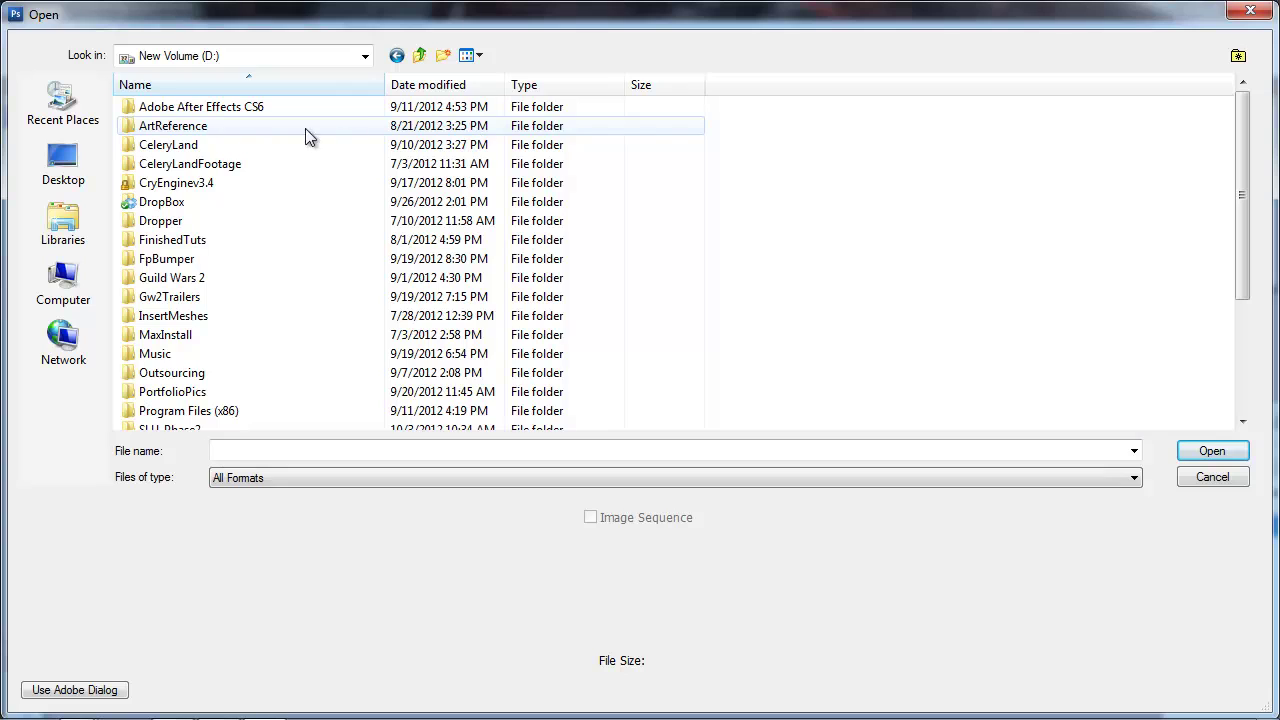
double_click(172, 127)
double_click(172, 127)
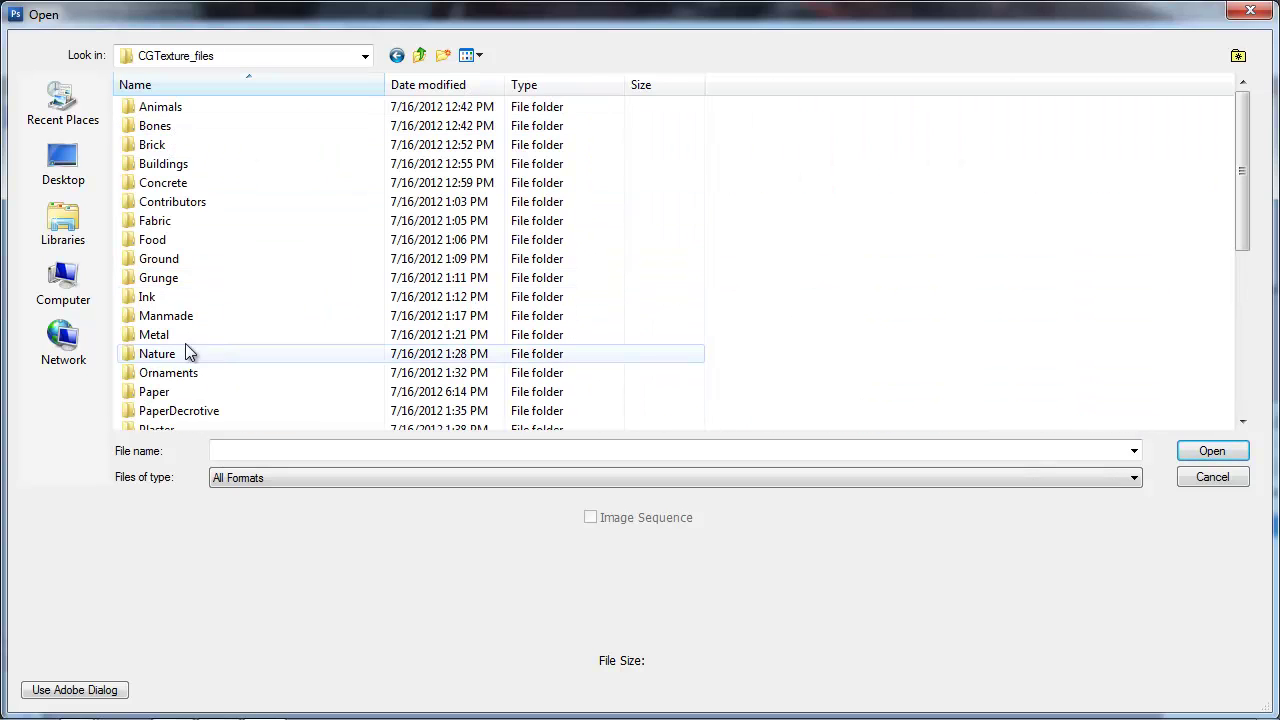
scroll(195, 350, down, 6)
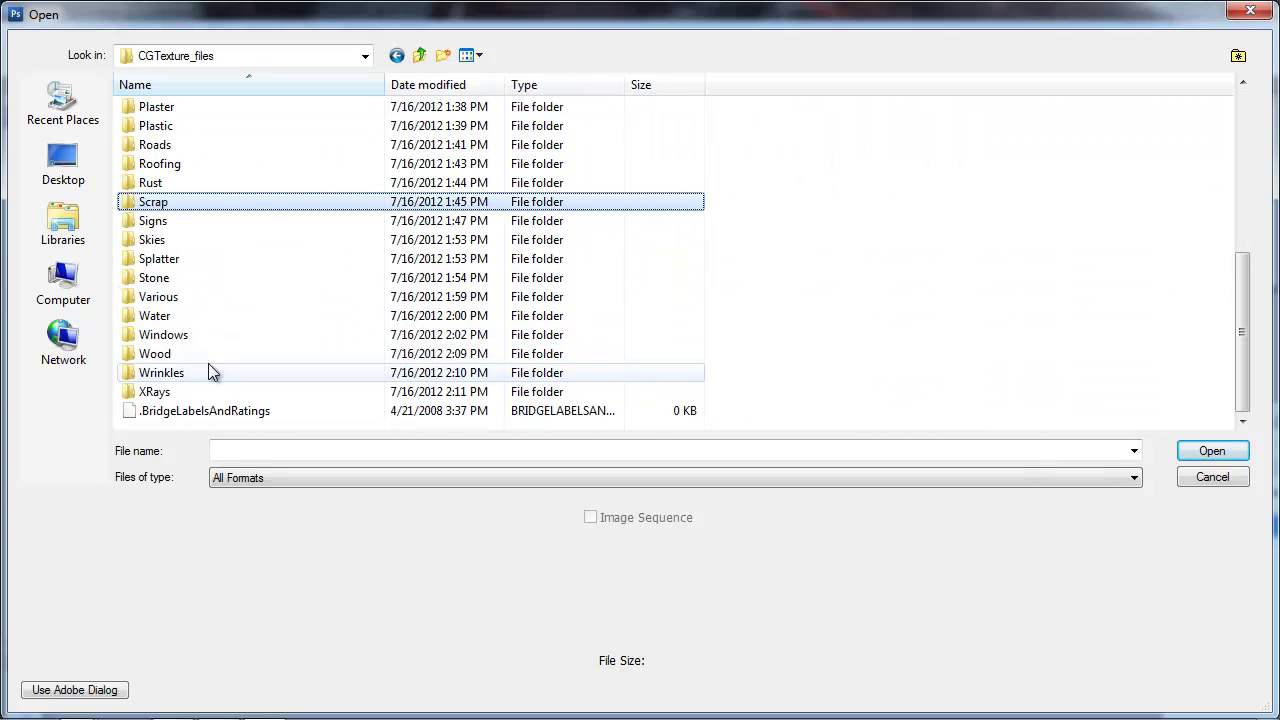
double_click(157, 240)
double_click(153, 152)
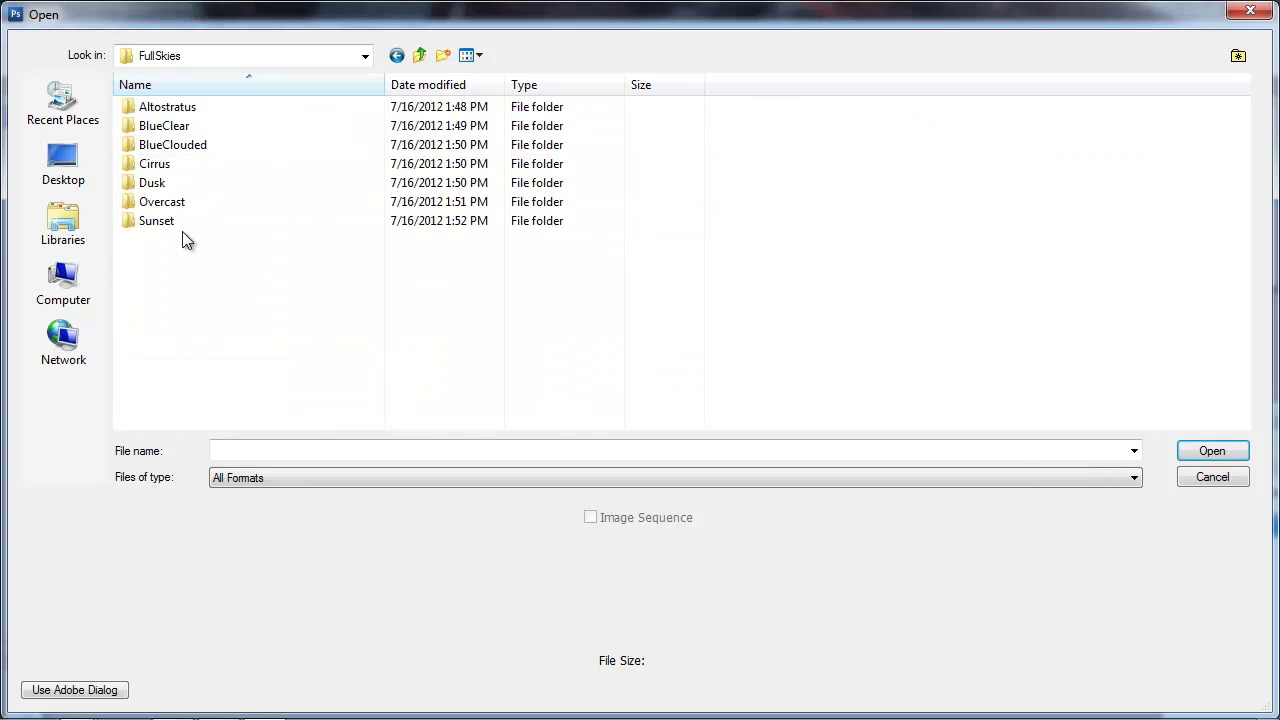
double_click(158, 203)
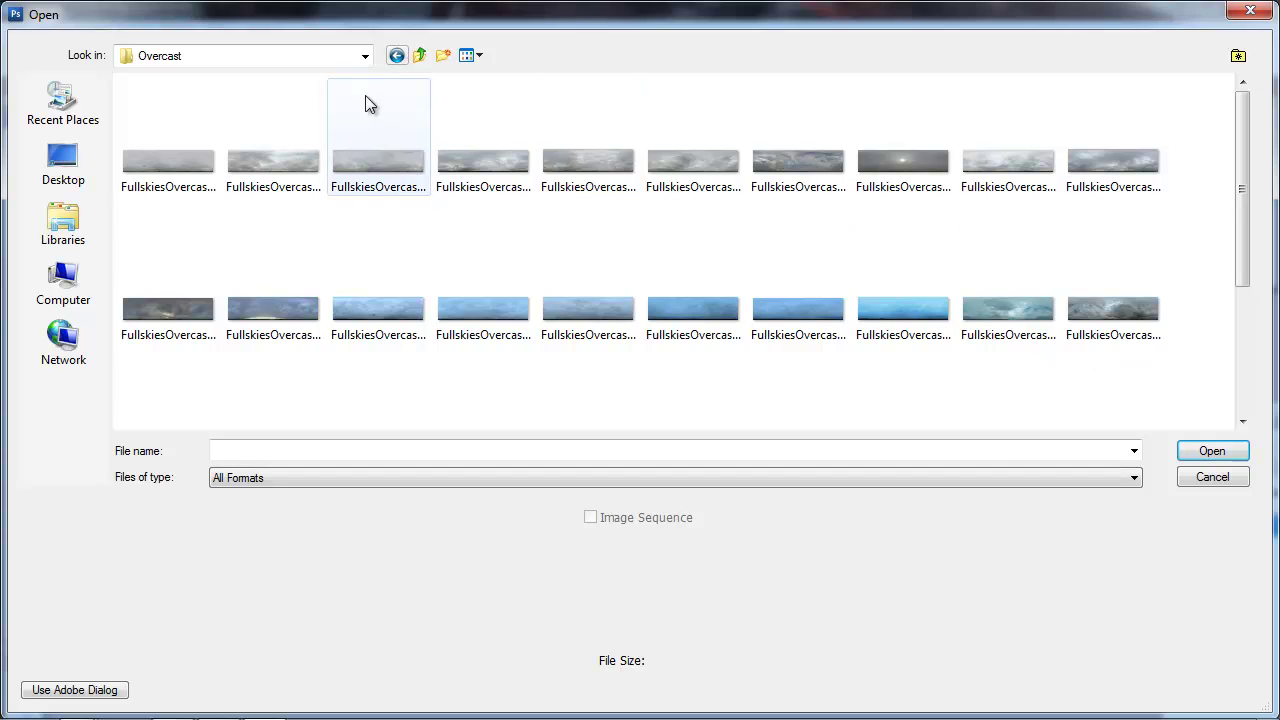
Switch to Extra large icons and open FullskiesOvercast0011
click(469, 55)
click(389, 80)
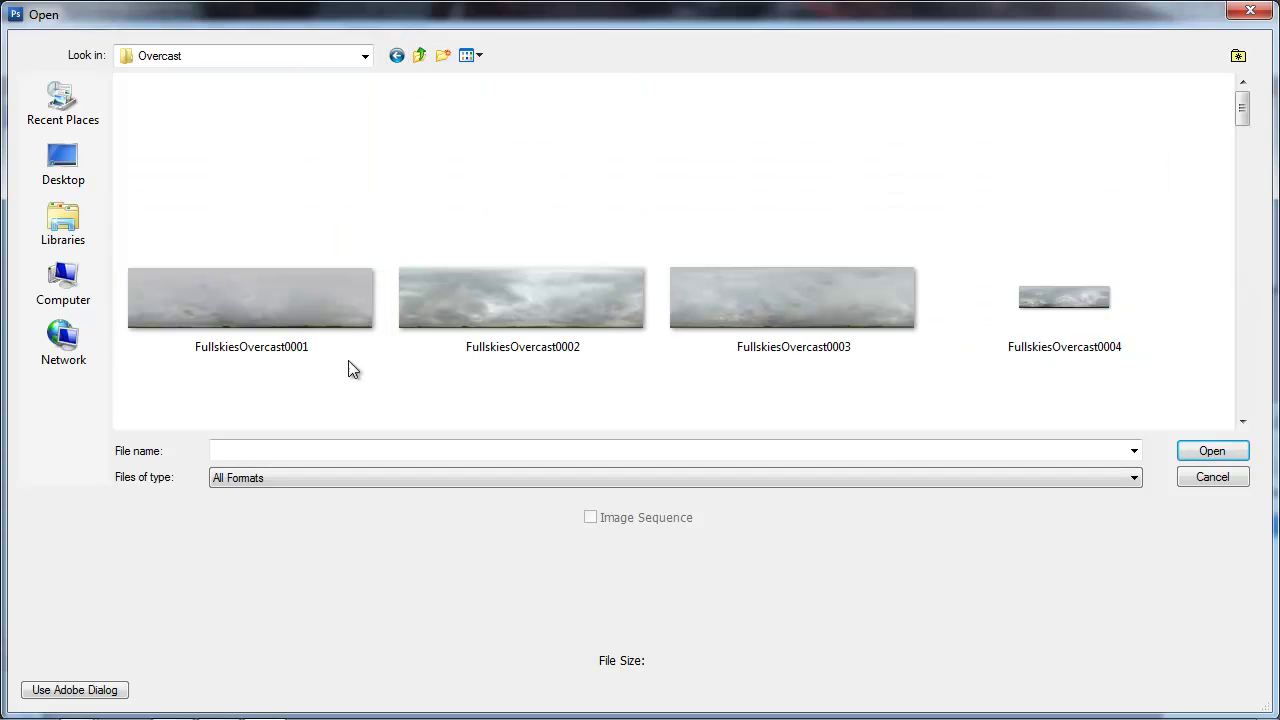
drag(1245, 113, 1275, 192)
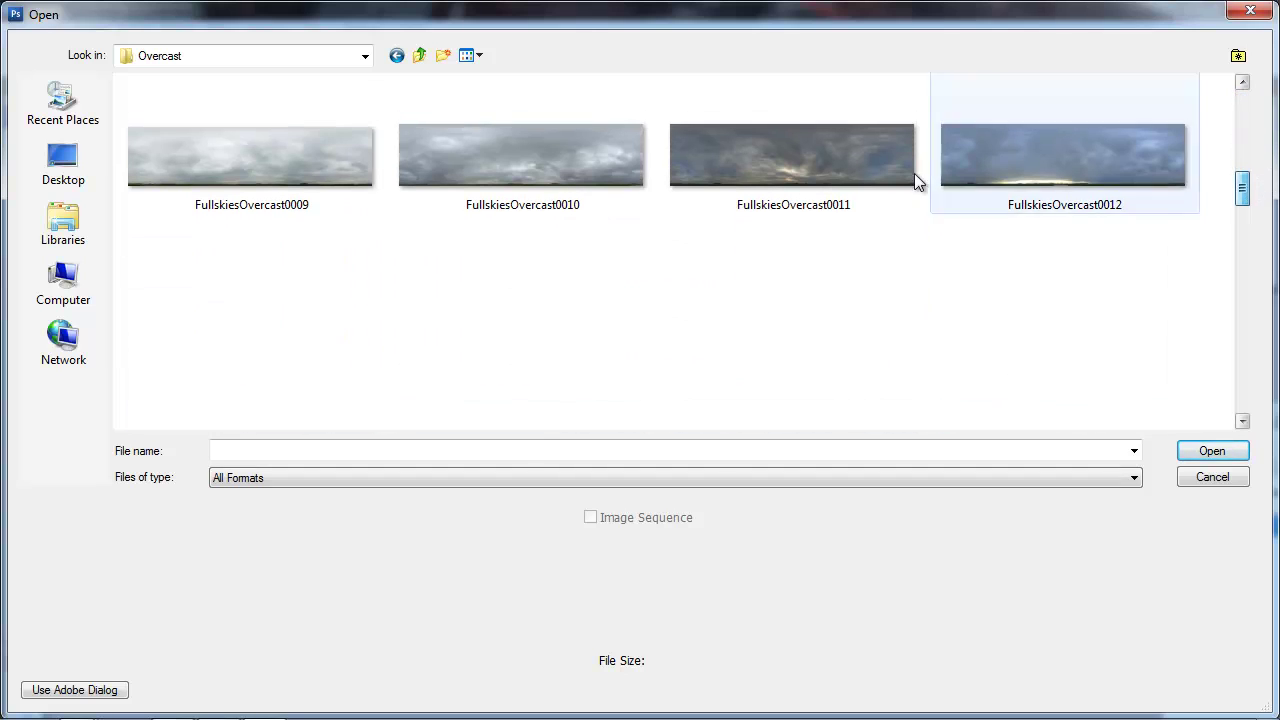
click(830, 153)
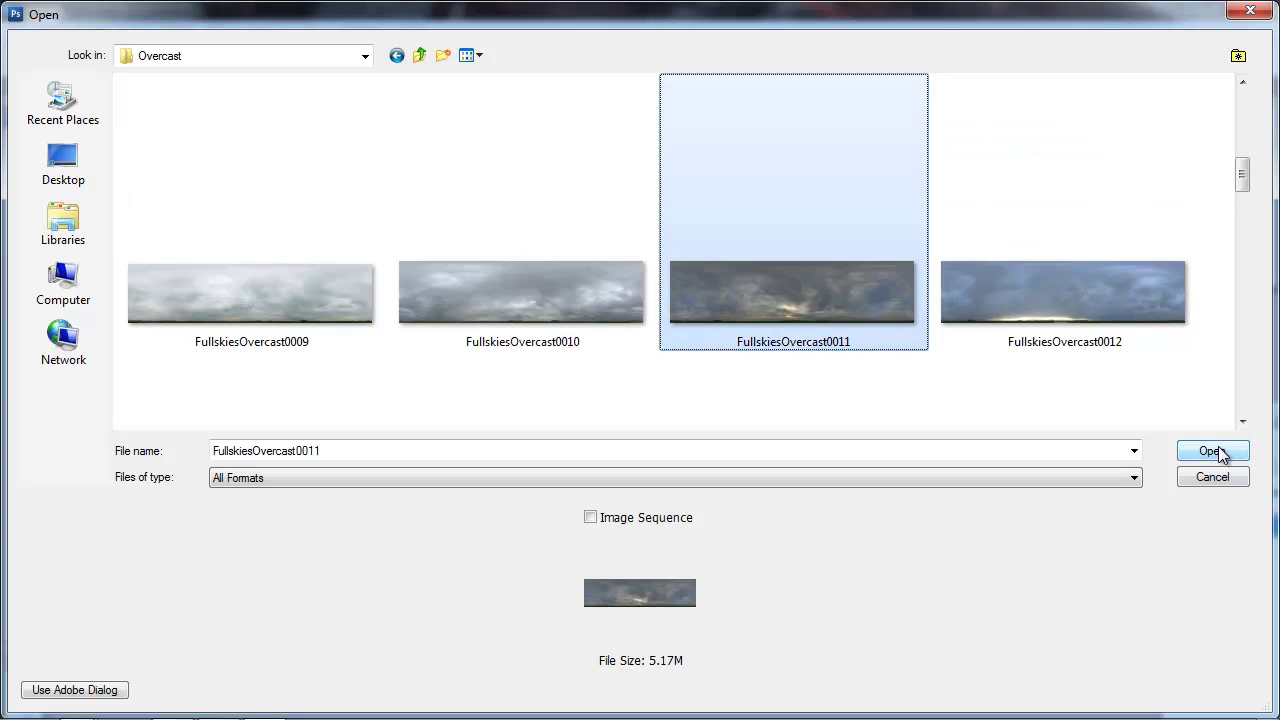
click(1212, 451)
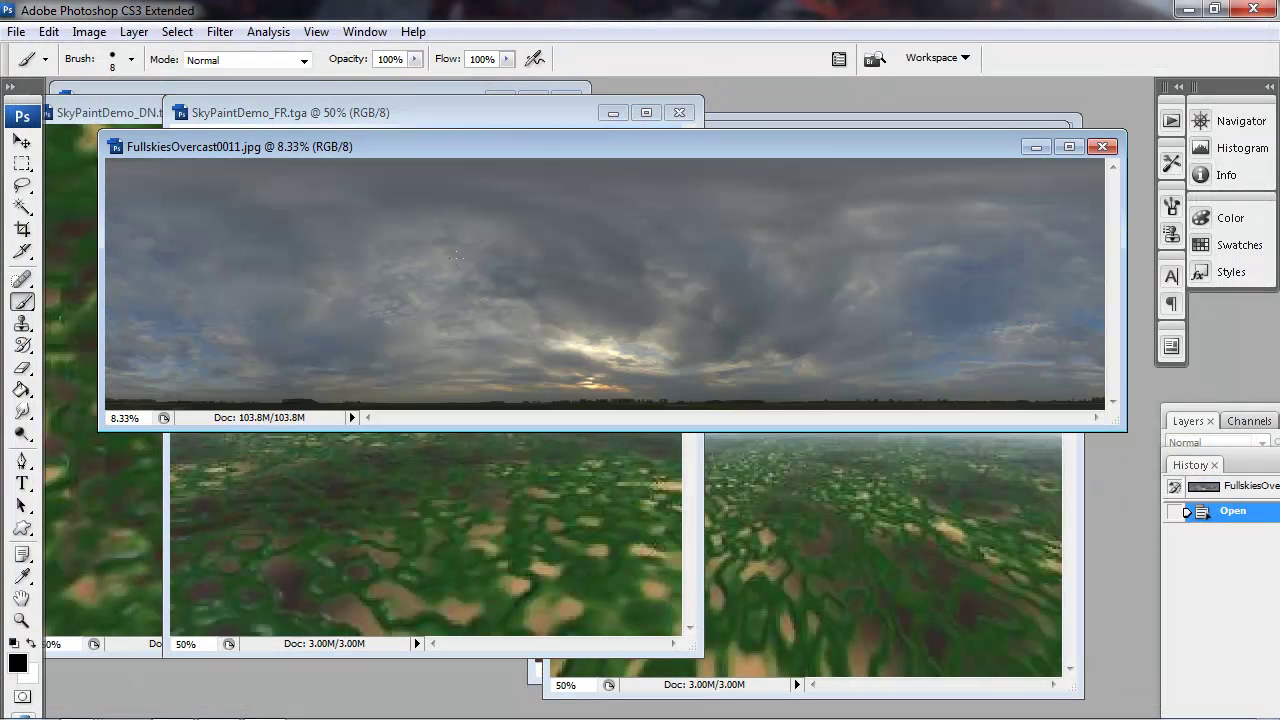
Enlarge the panorama window, zoom to 50% on the horizon, and pan across the clouds
drag(1125, 427, 1165, 592)
drag(627, 149, 546, 156)
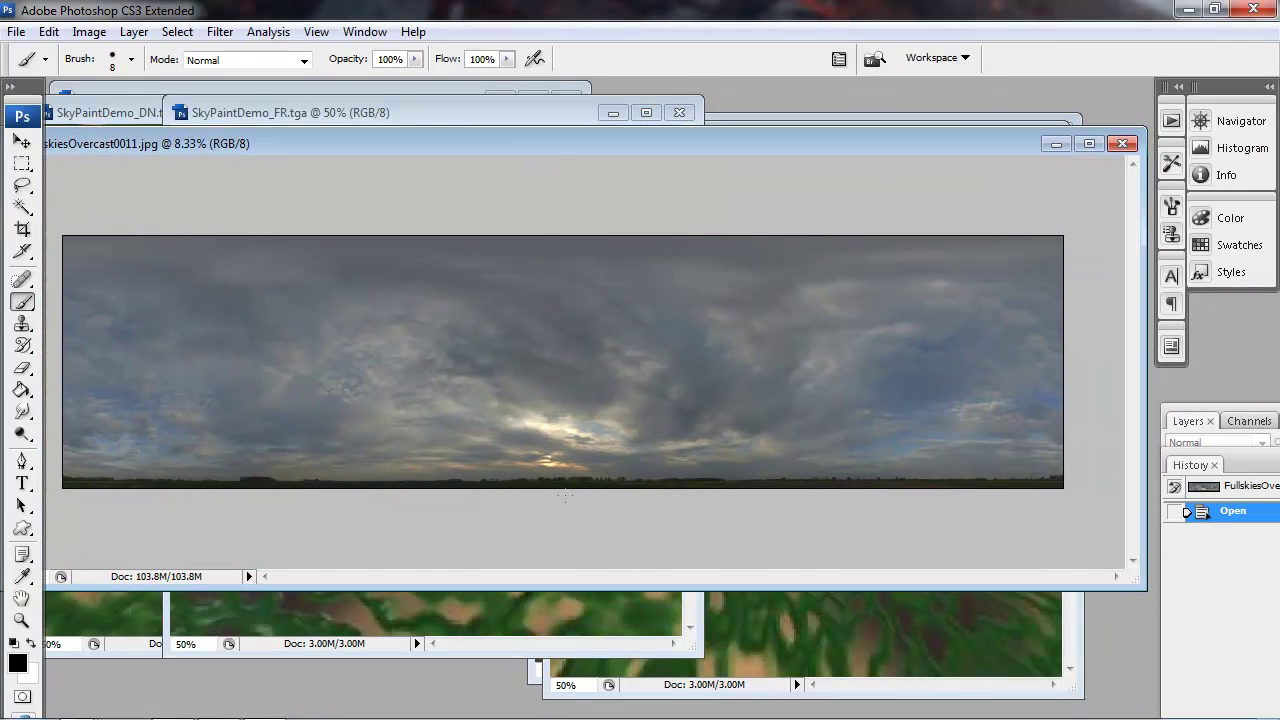
key(z)
click(531, 464)
click(623, 529)
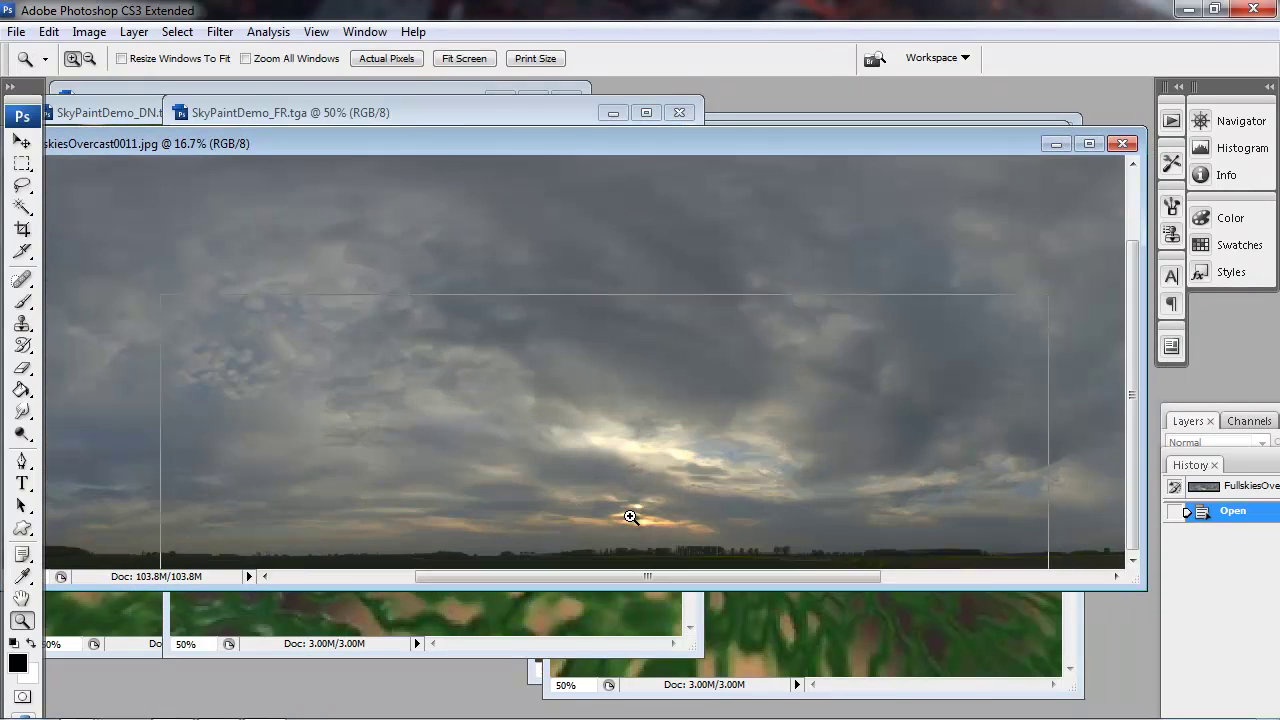
click(631, 517)
click(640, 525)
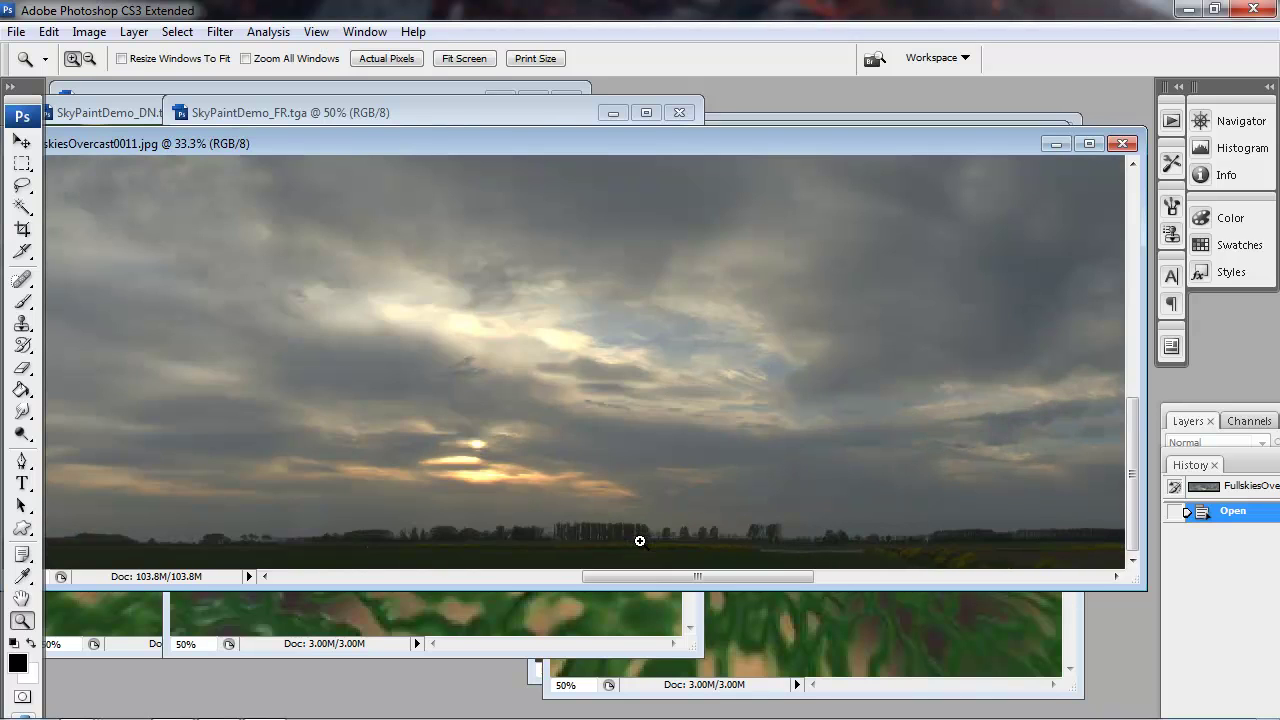
click(497, 453)
drag(480, 491, 482, 394)
drag(617, 417, 366, 366)
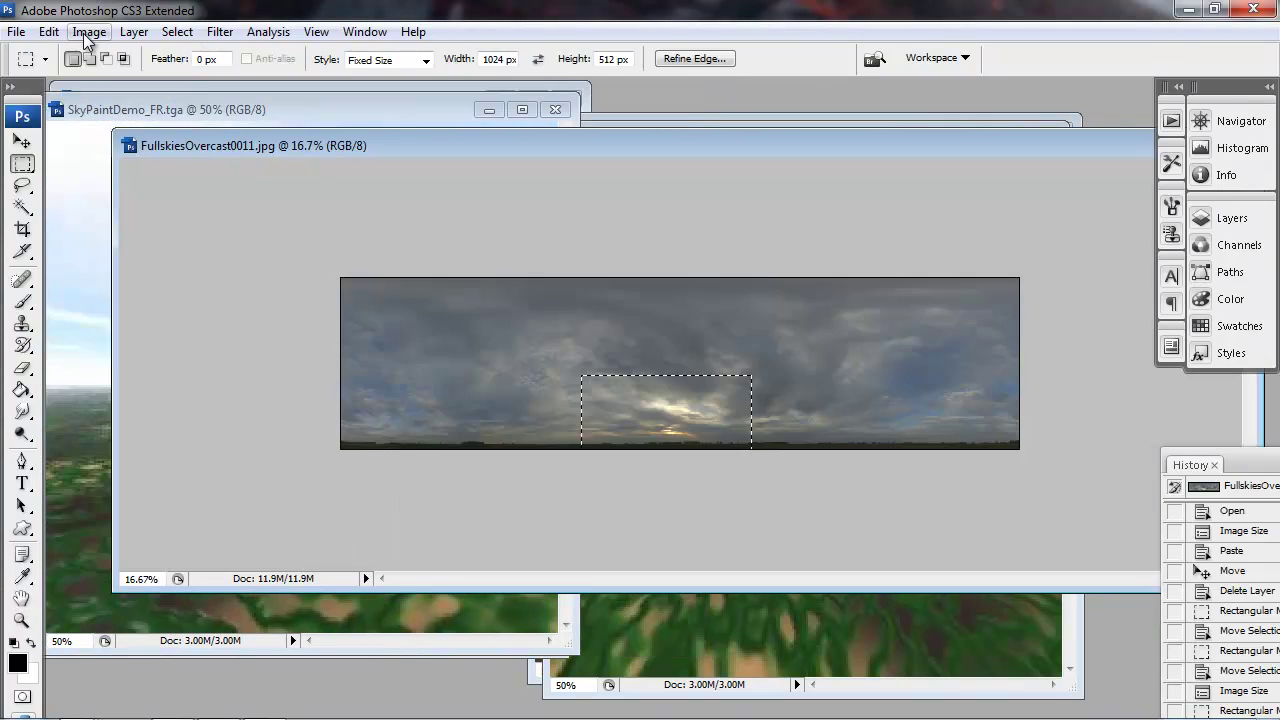
click(89, 31)
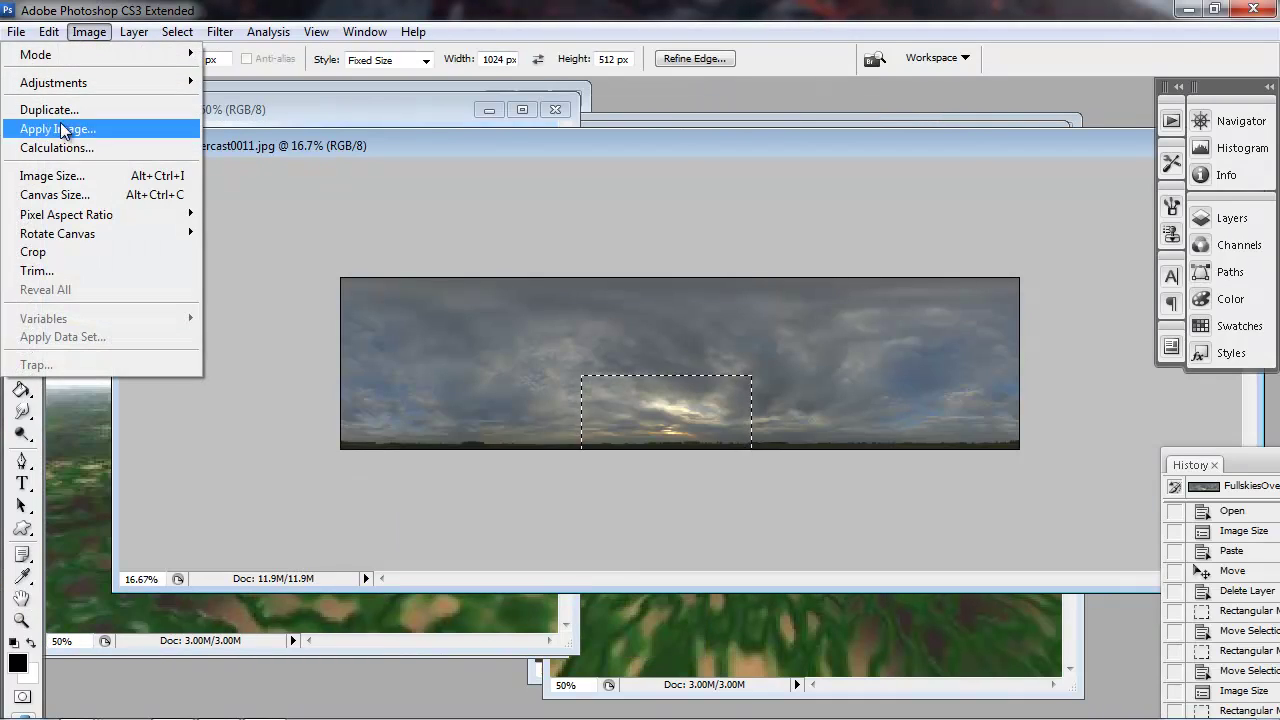
Change the panorama's Image Size width from 4063 to 4096 pixels
click(59, 174)
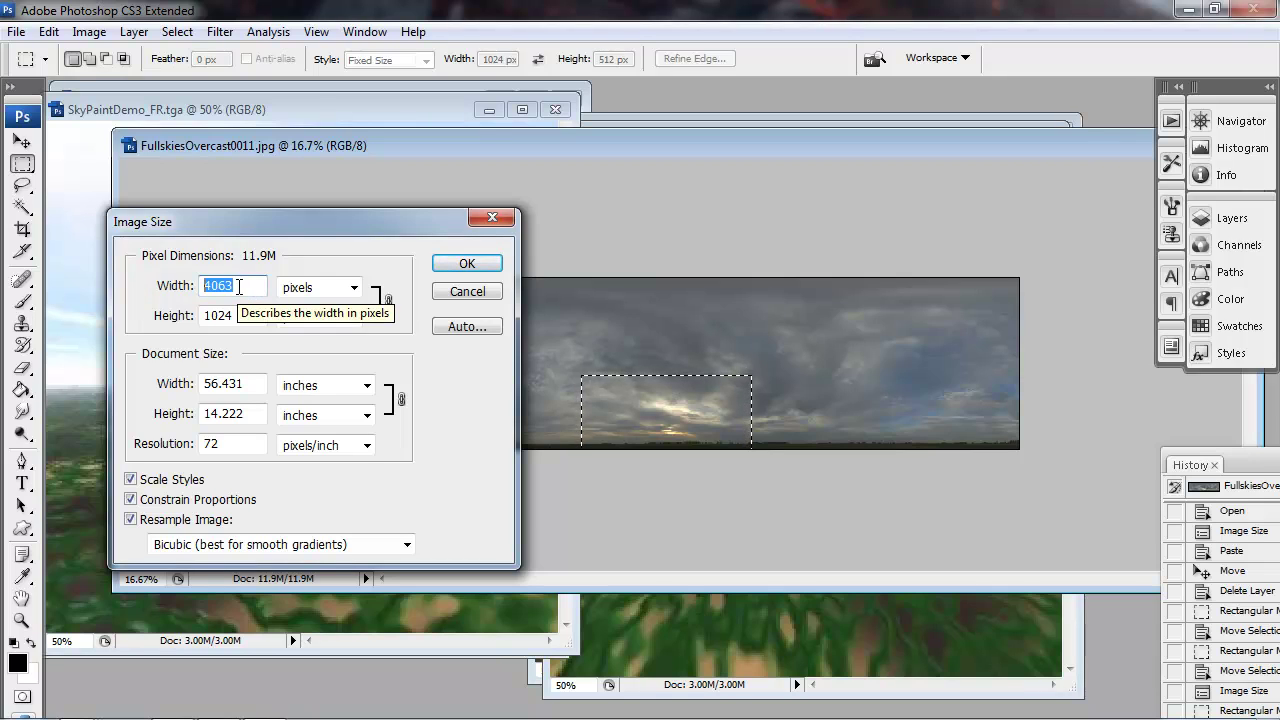
click(227, 287)
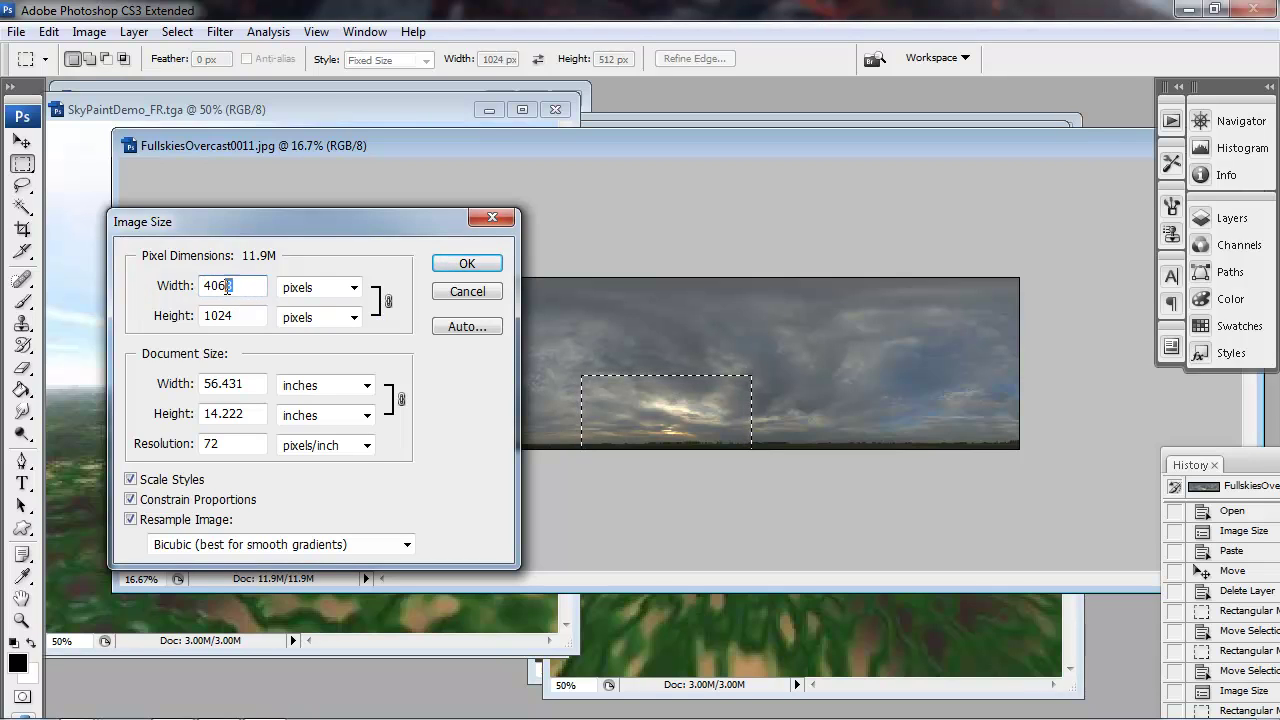
text(96)
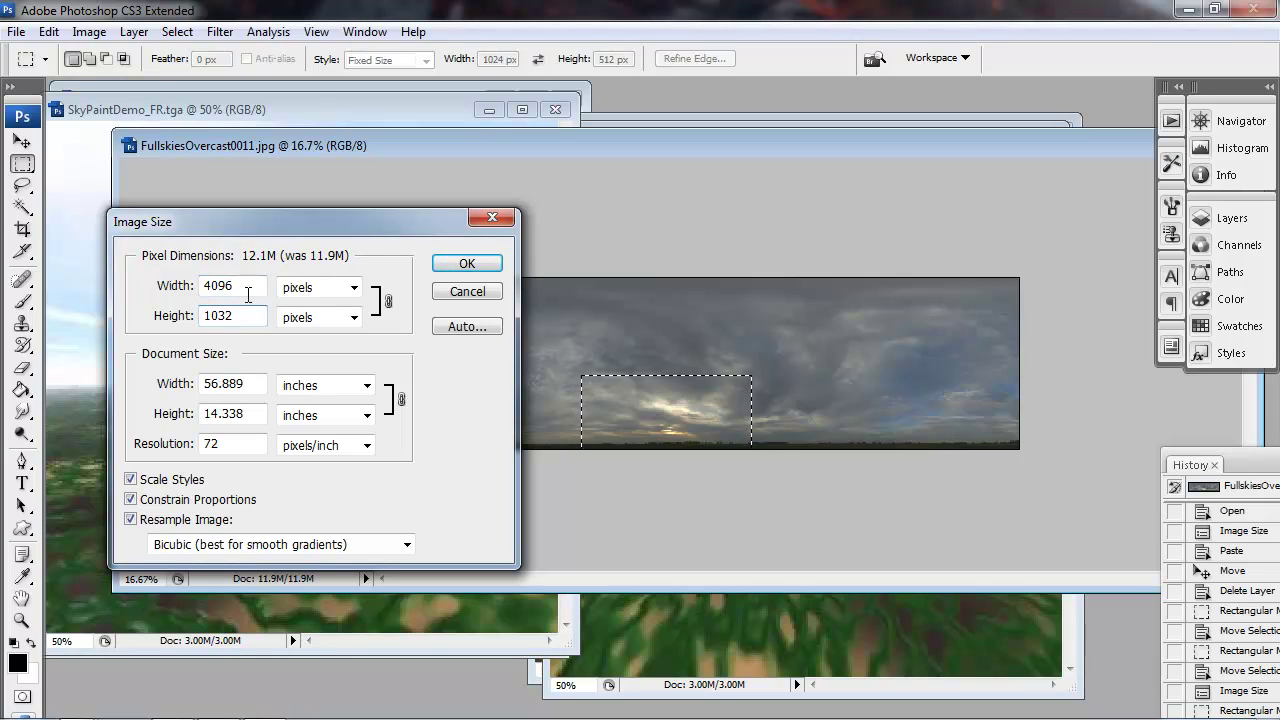
click(441, 266)
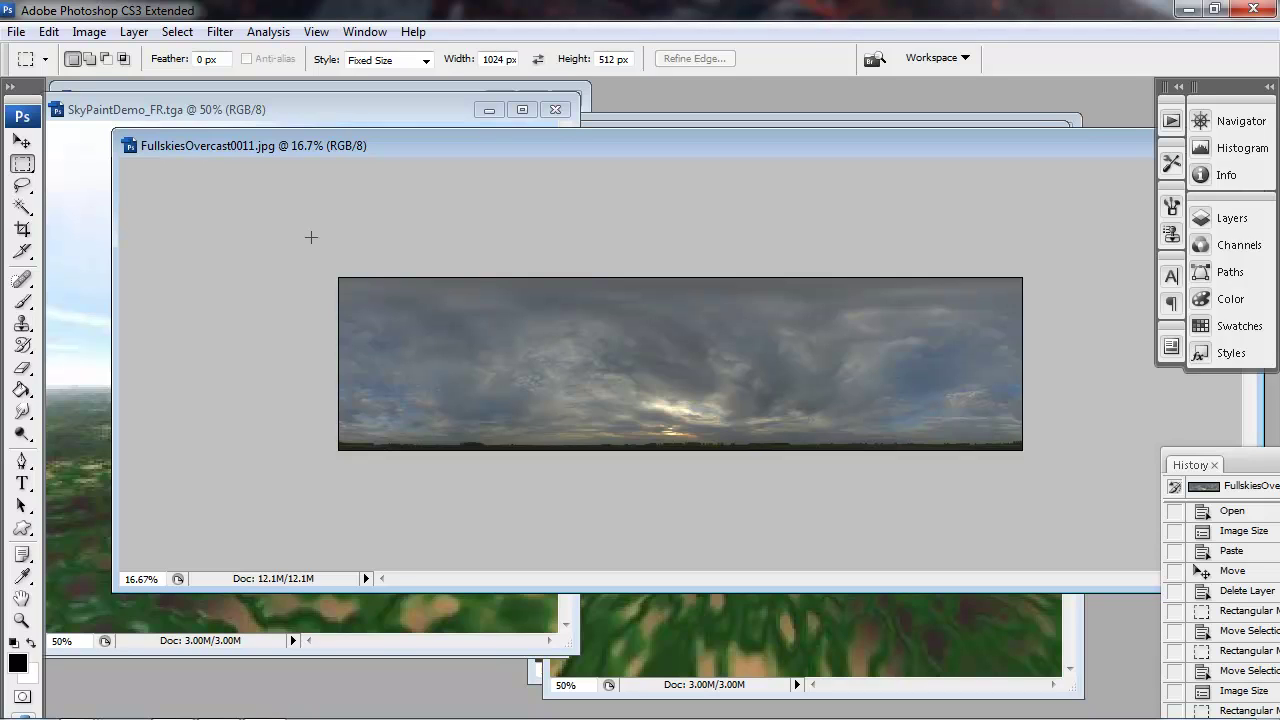
Place a 1024x512 fixed selection at the panorama's lower-left and move its window aside
click(340, 365)
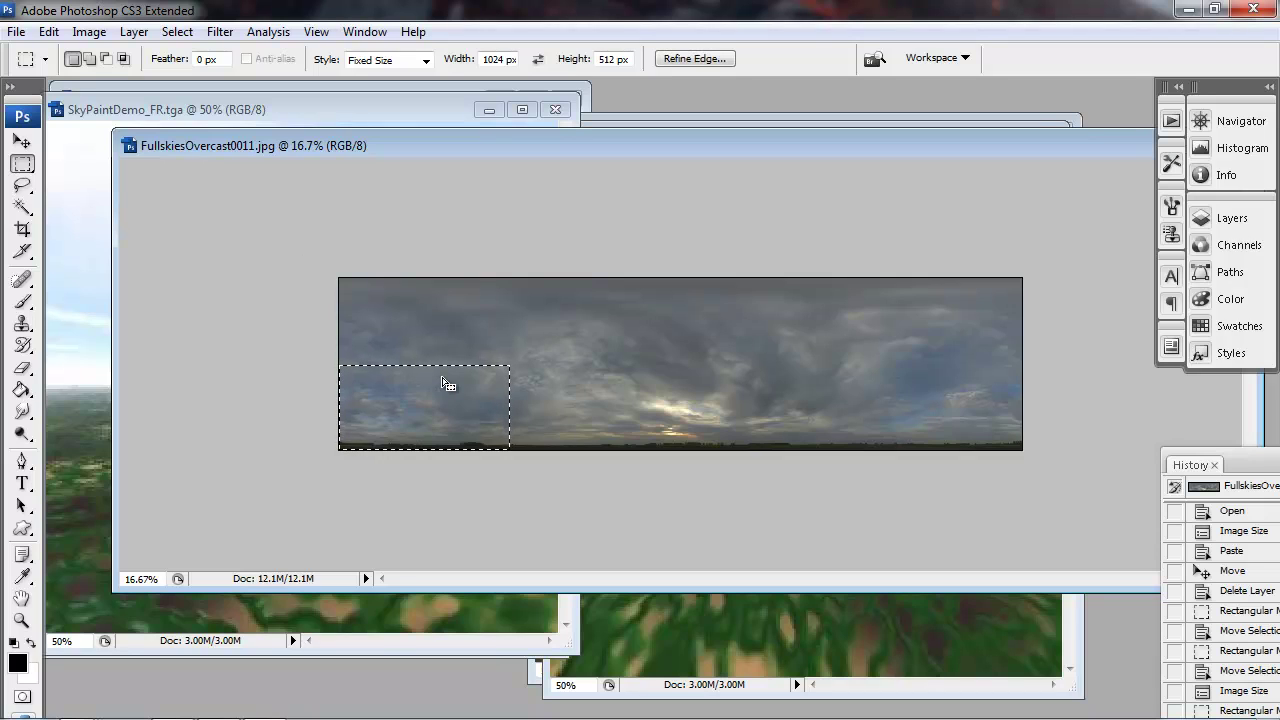
drag(458, 143, 638, 116)
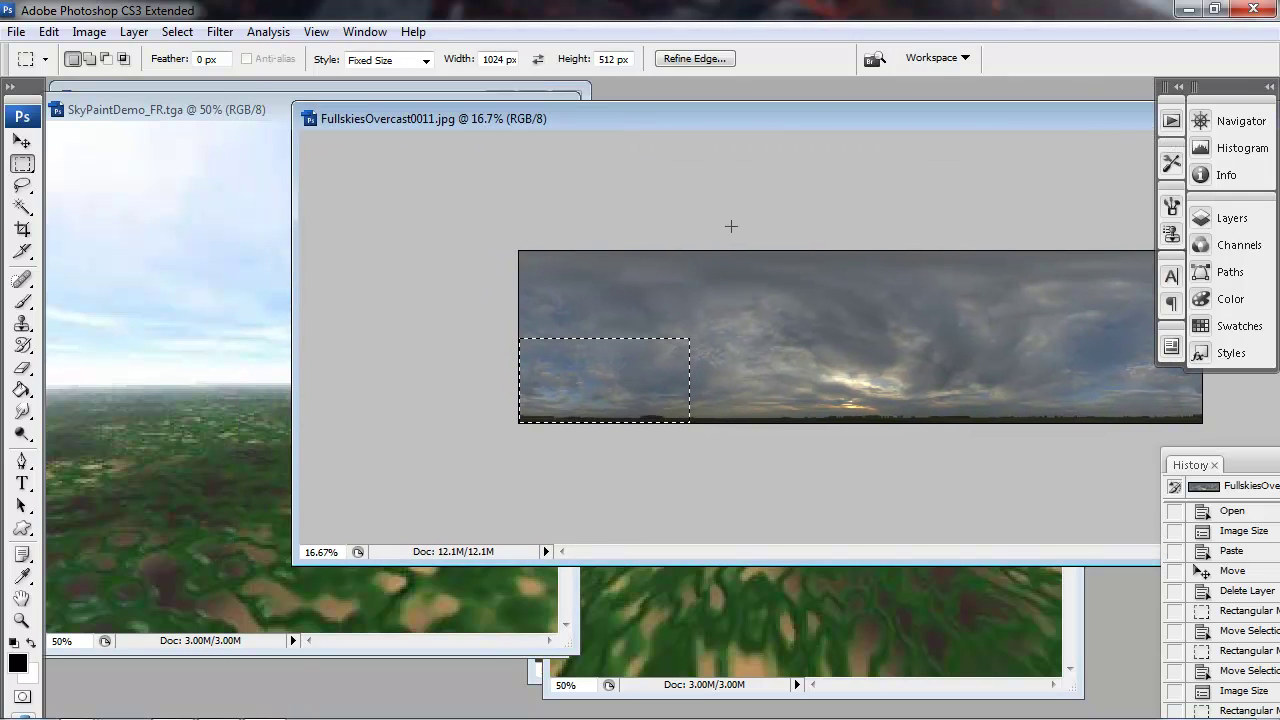
drag(646, 126, 663, 138)
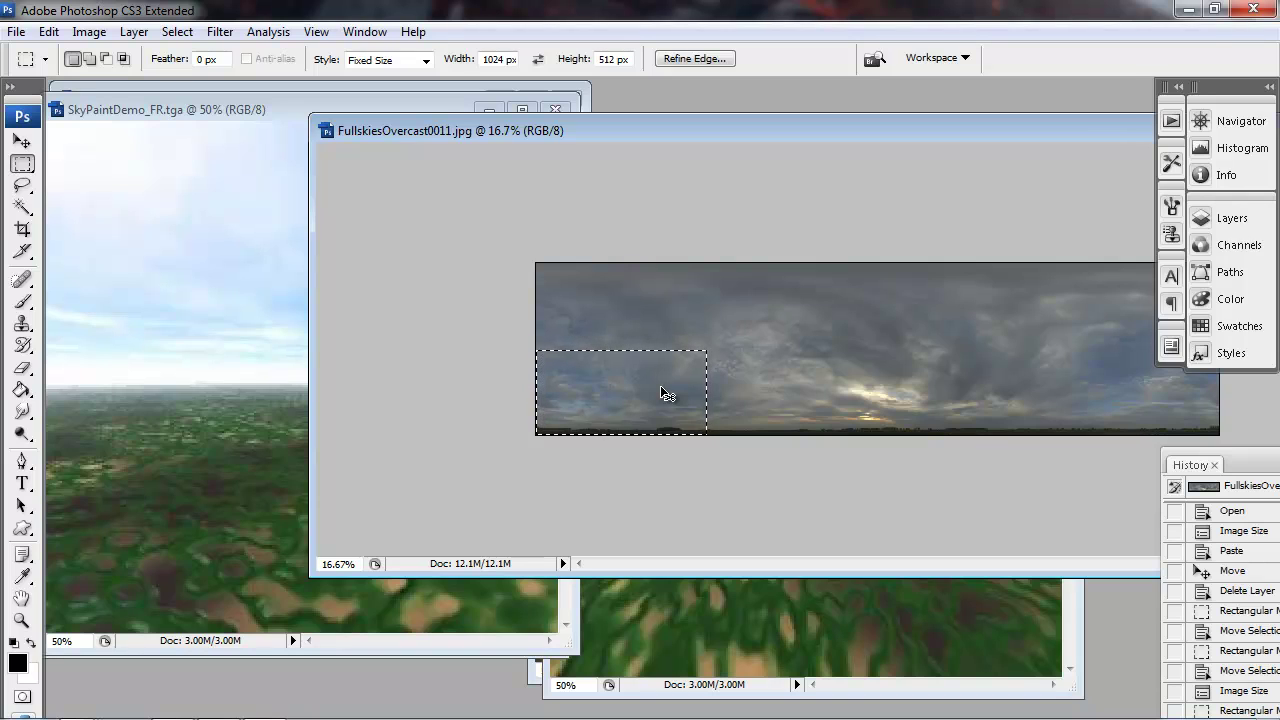
drag(608, 136, 758, 162)
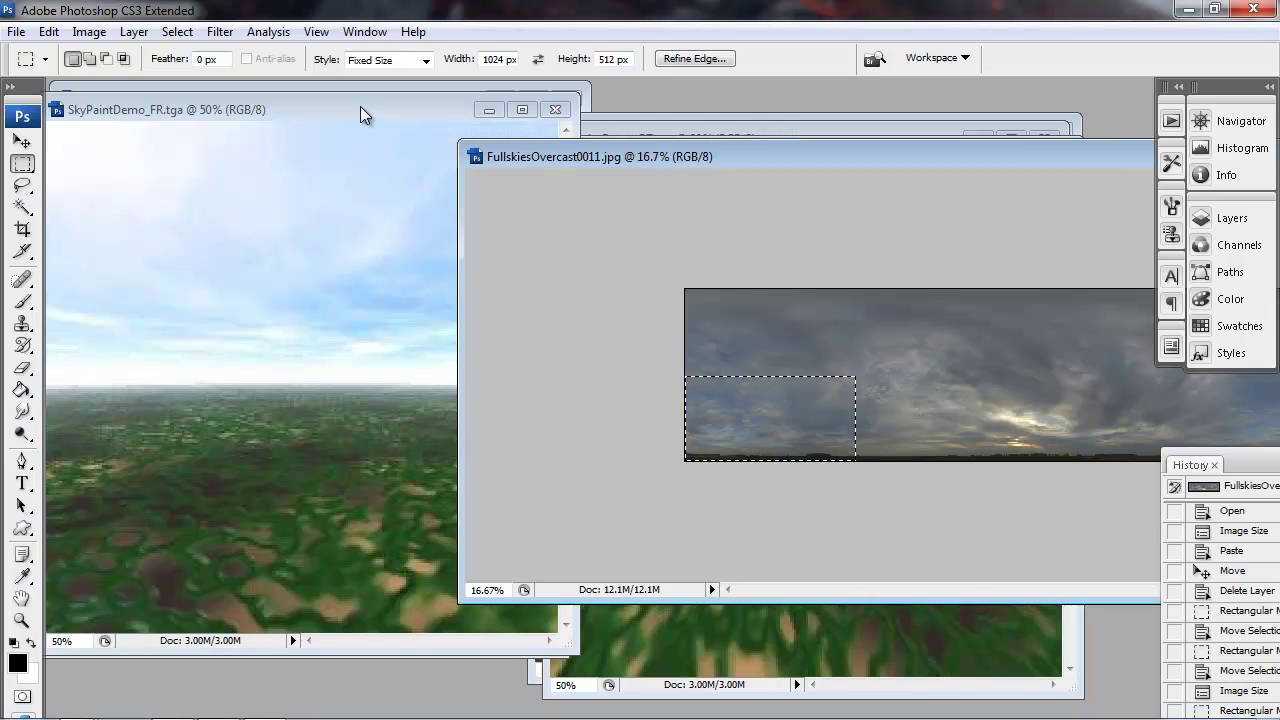
Paste the sky block into SkyPaintDemo_FR and raise Layer 1 to cover its sky
drag(360, 106, 526, 117)
key(z)
alt+click(482, 435)
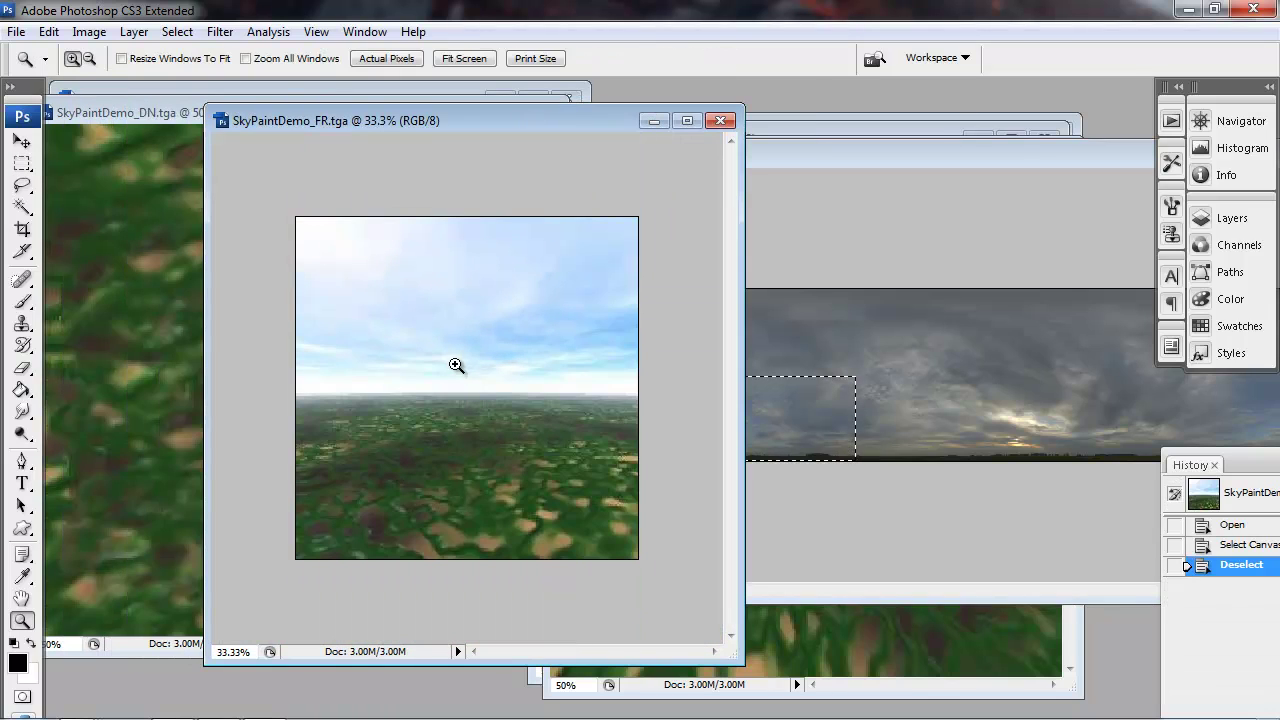
key(ctrl+v)
key(v)
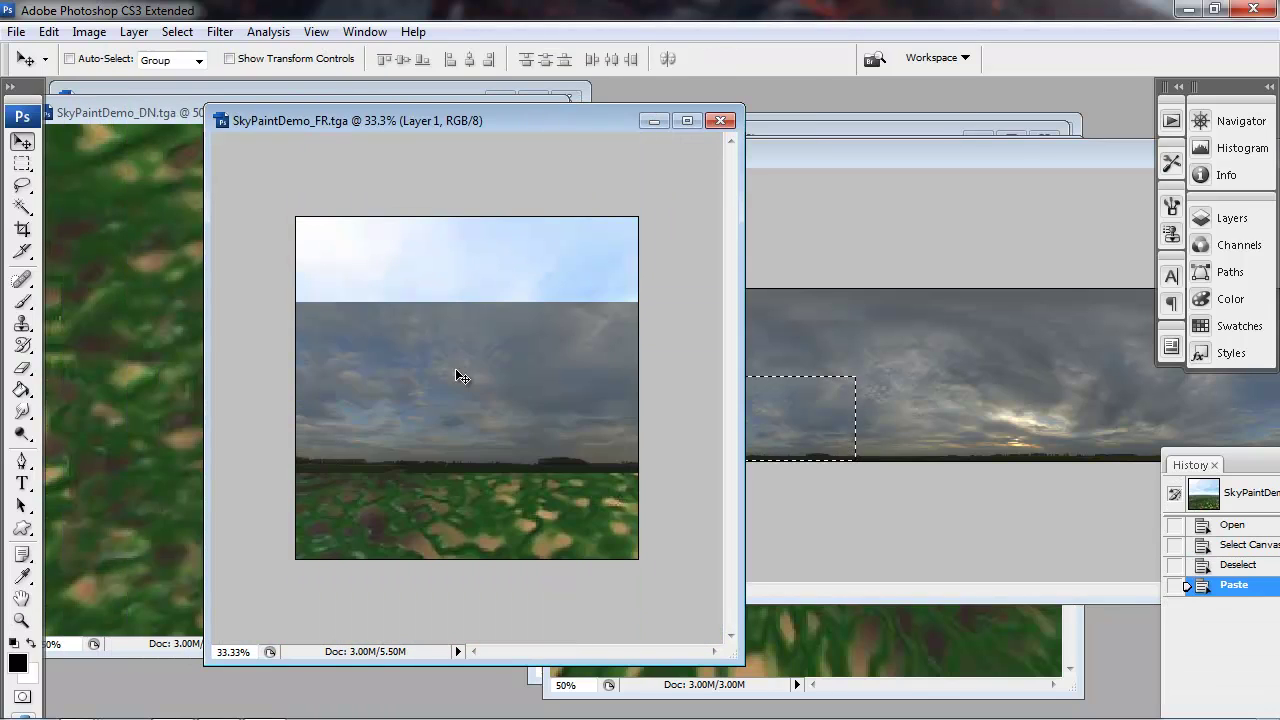
drag(453, 387, 466, 309)
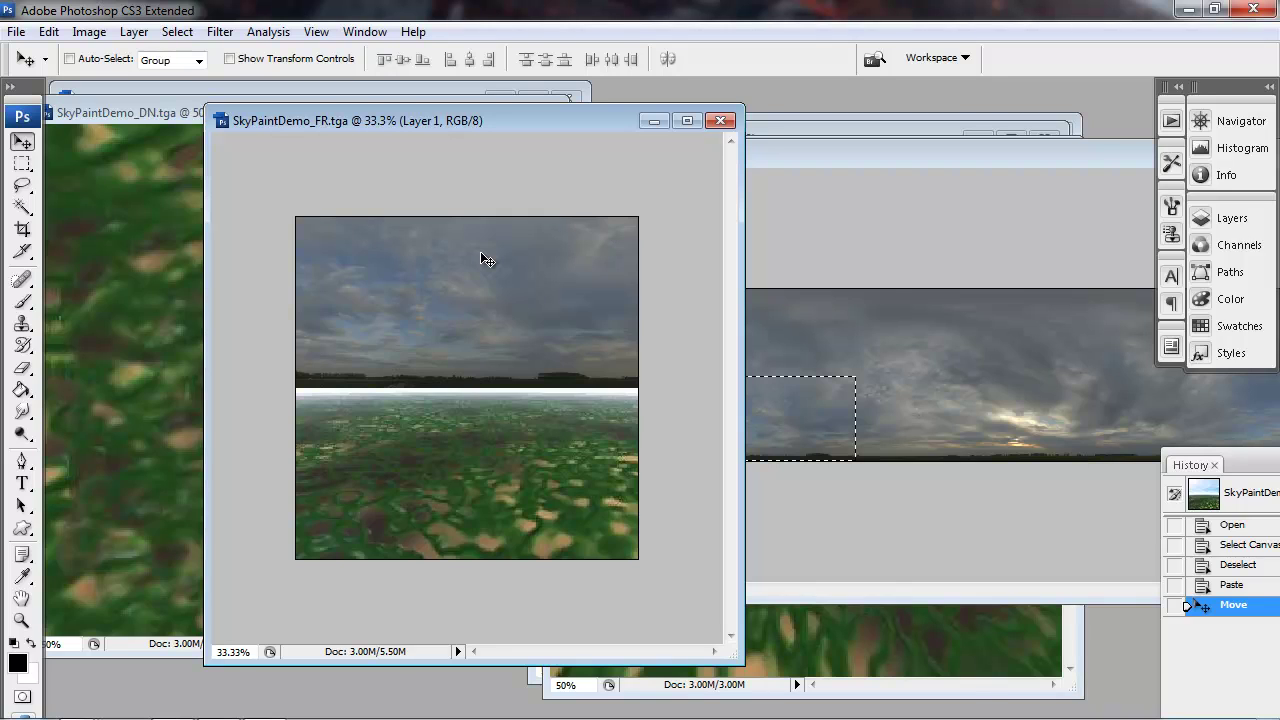
drag(536, 131, 373, 156)
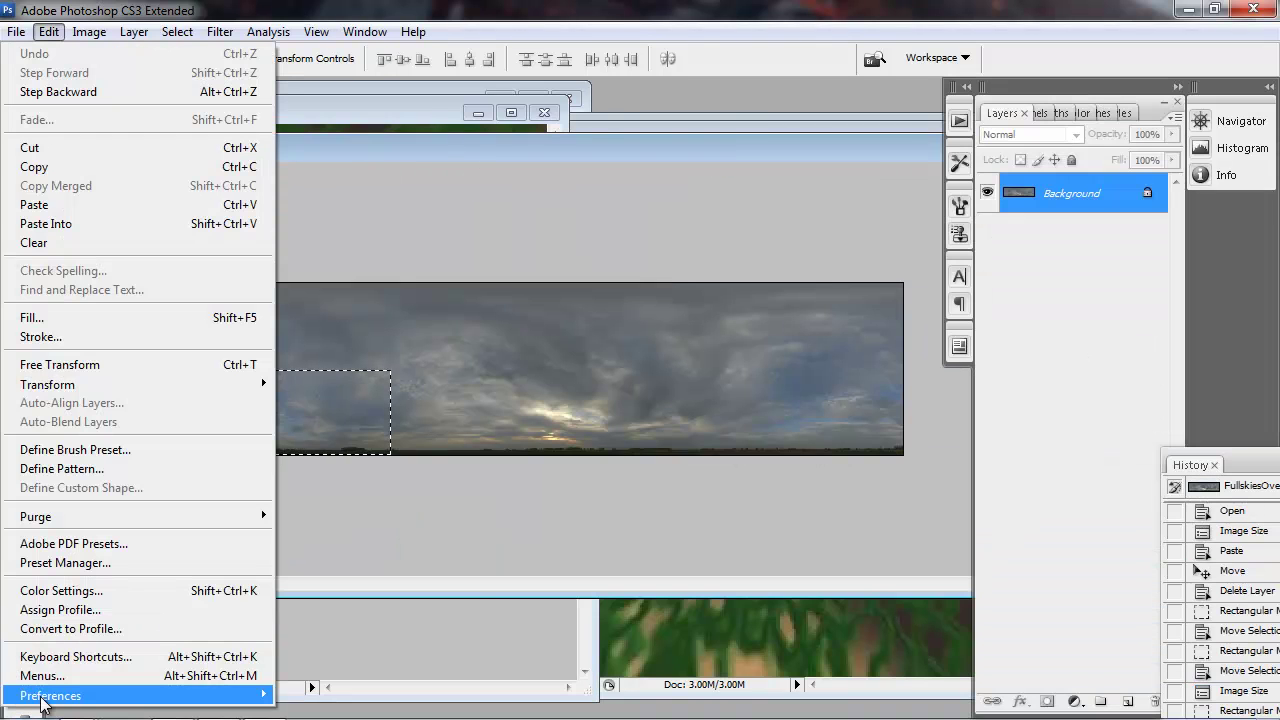
Switch grid units to pixels, set subdivisions to 1 and gridline spacing to 1000
mouse_move(47, 698)
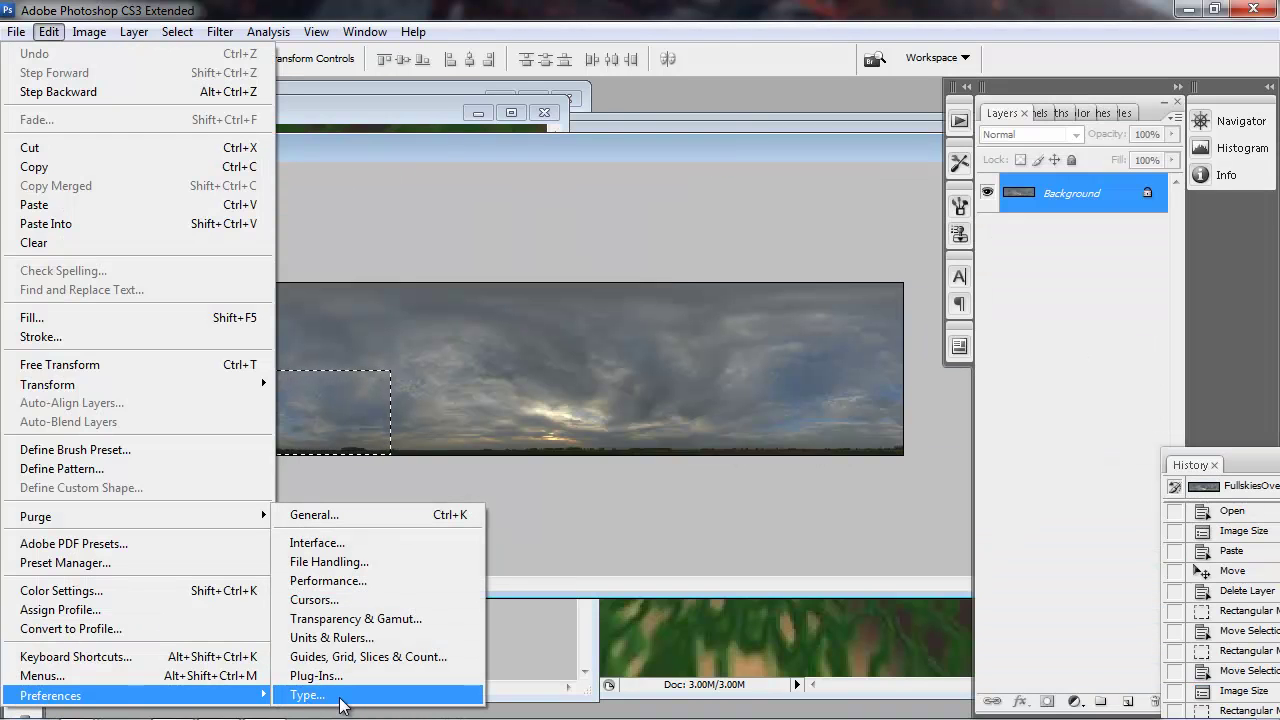
click(338, 656)
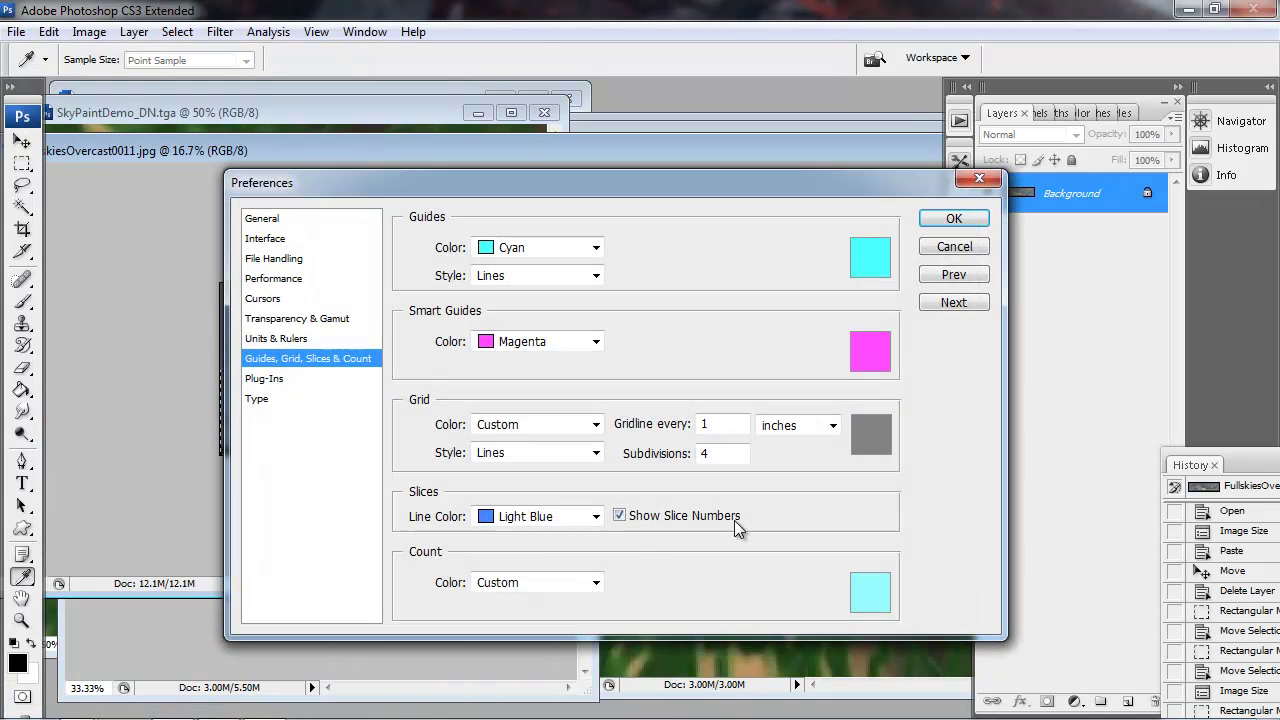
click(832, 426)
click(790, 445)
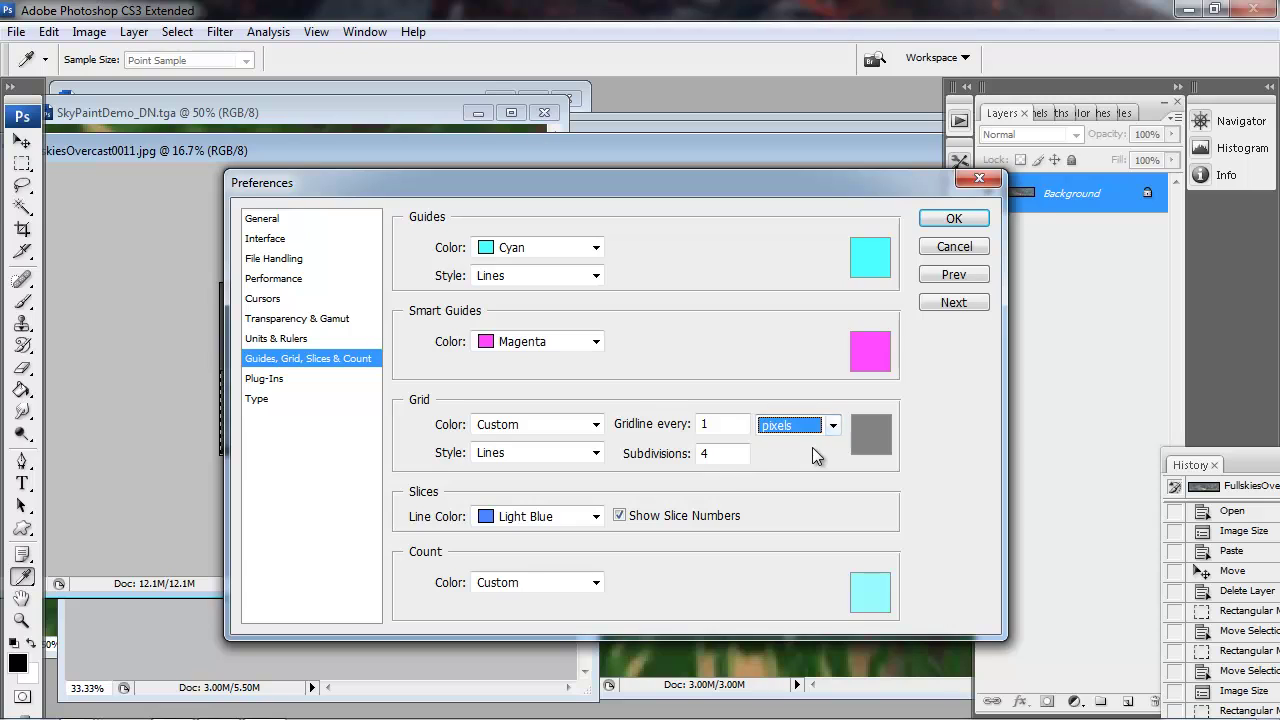
double_click(719, 455)
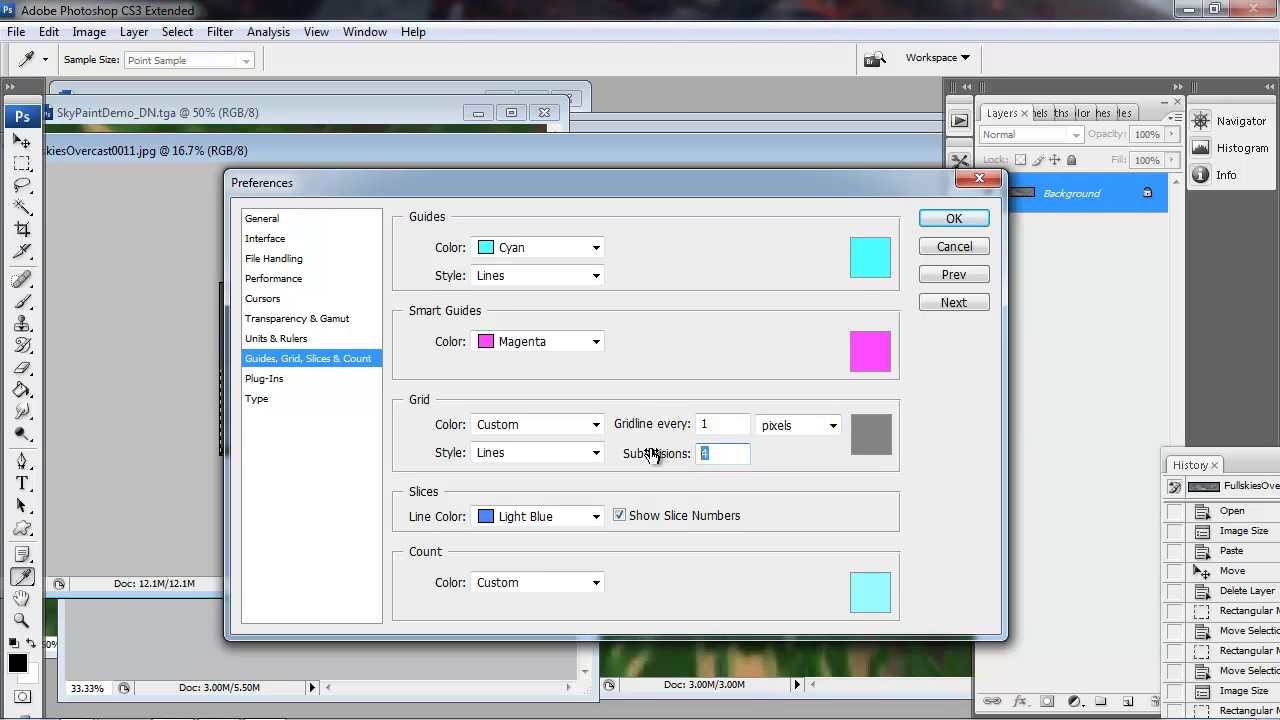
text(2)
double_click(717, 426)
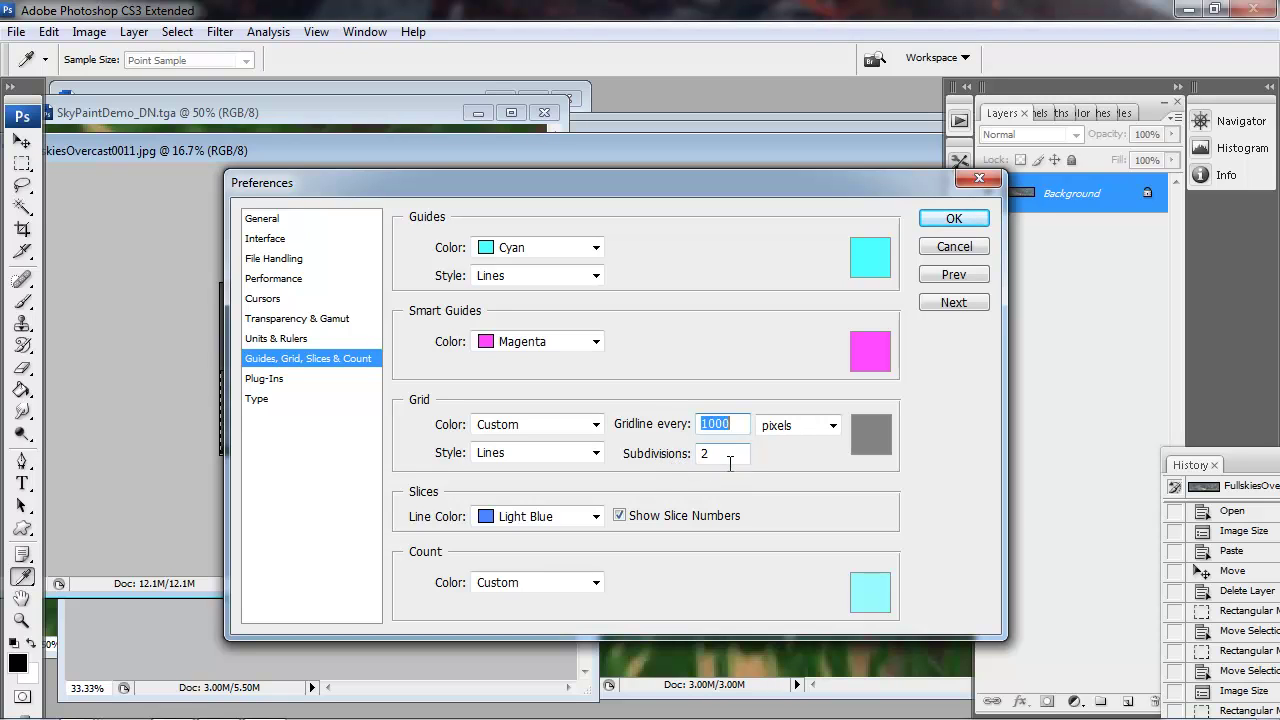
text(1000)
key(Tab)
text(1)
click(628, 425)
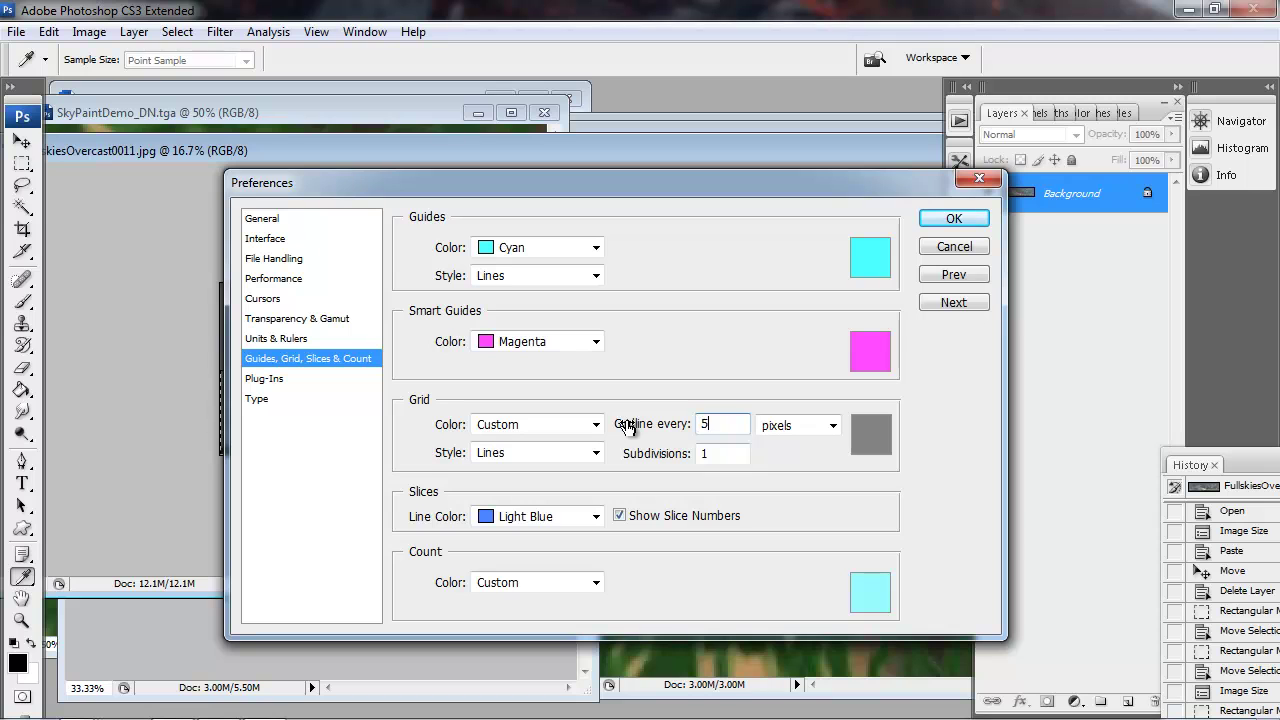
Confirm the new grid preferences and show the grid over the panorama
click(954, 219)
key(v)
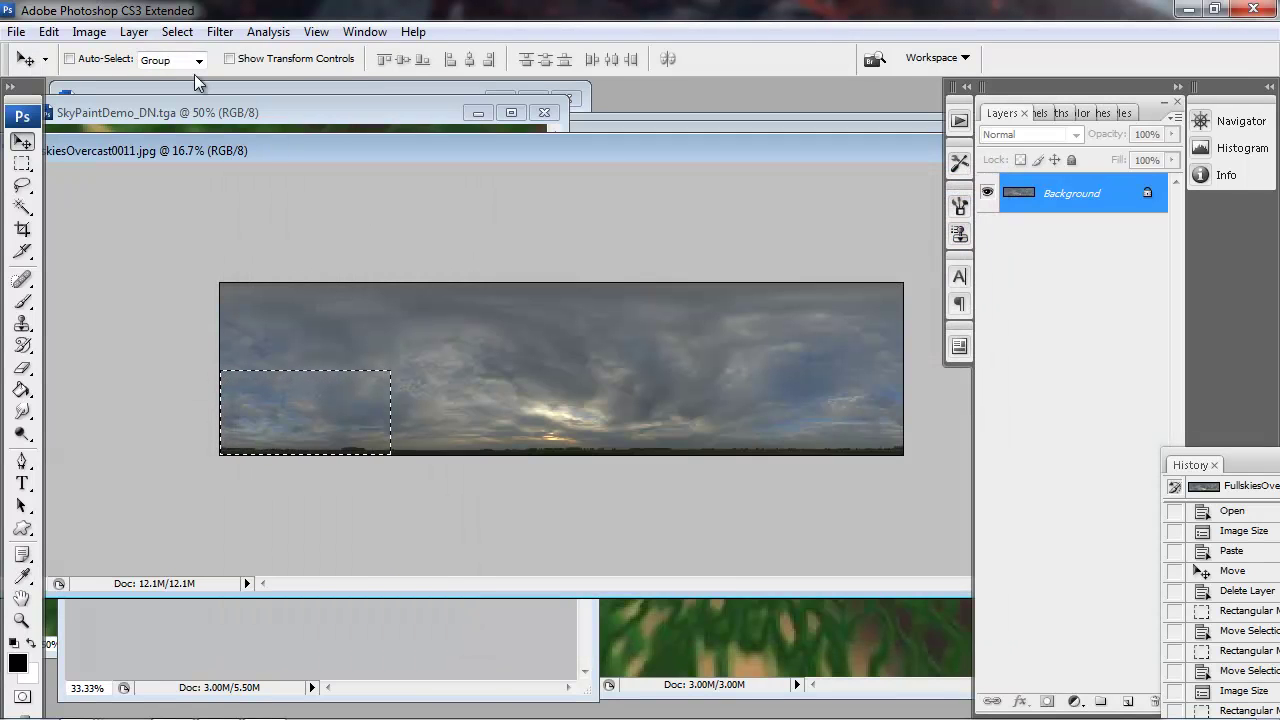
click(316, 31)
mouse_move(206, 312)
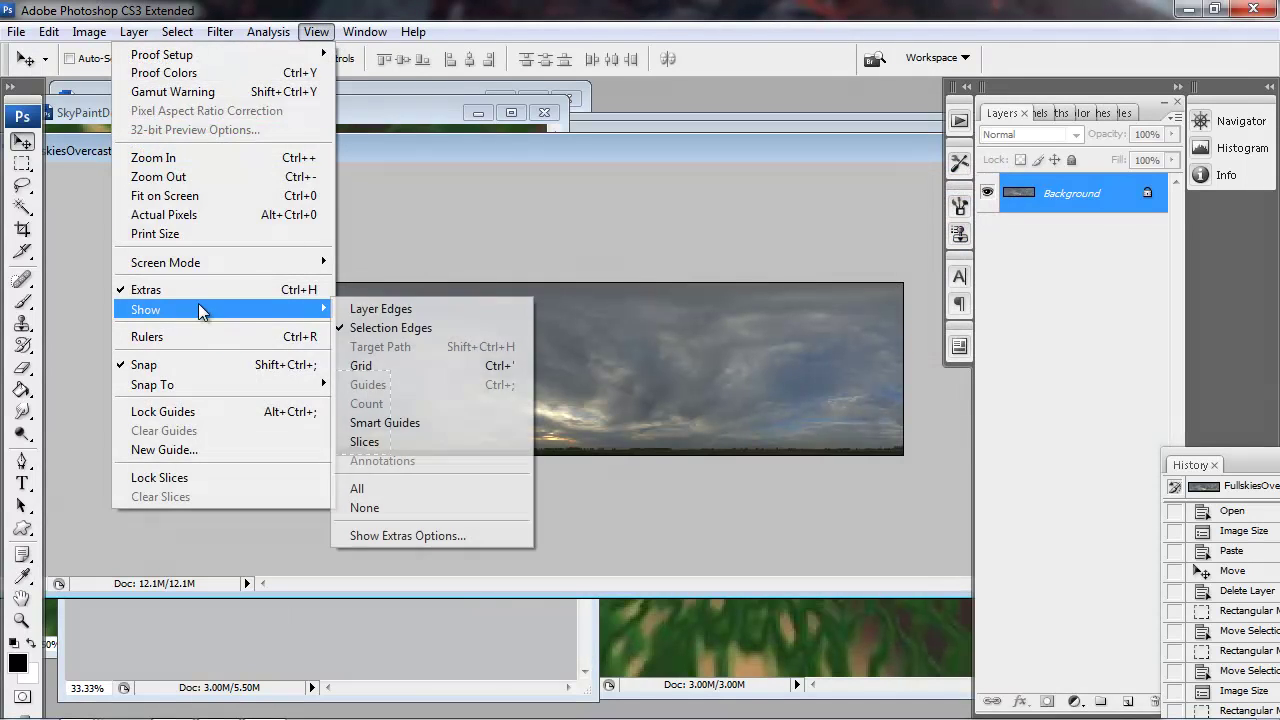
click(380, 368)
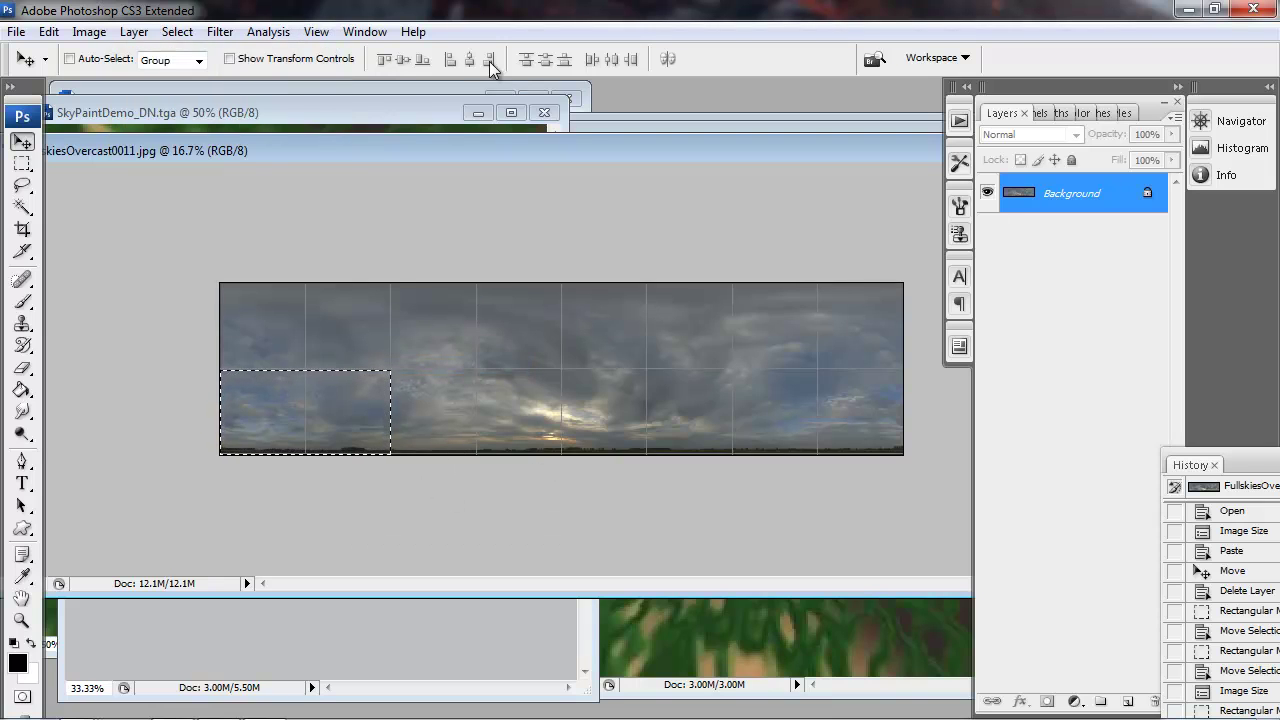
Check the View Snap To options, then shift the selected sky block right
click(365, 31)
mouse_move(316, 31)
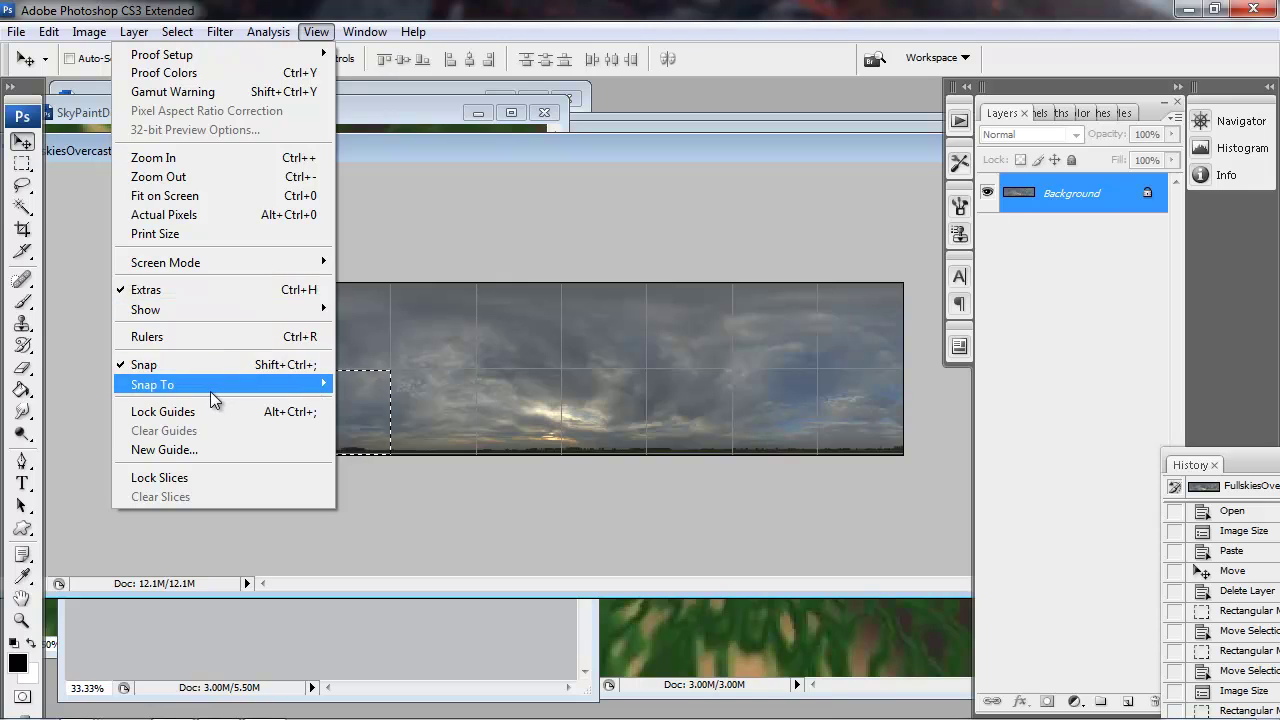
mouse_move(208, 390)
click(57, 215)
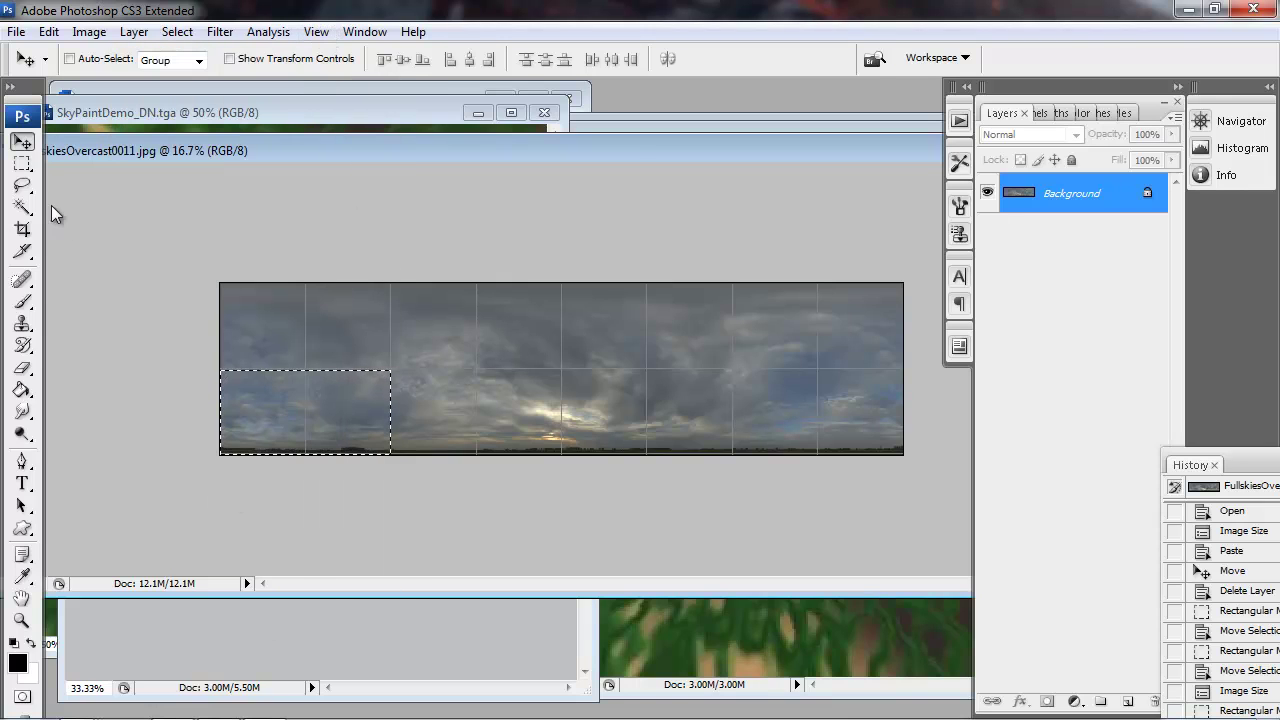
drag(363, 441, 551, 443)
Undo the block move, deselect, and rearrange the panorama and face windows
key(ctrl+z)
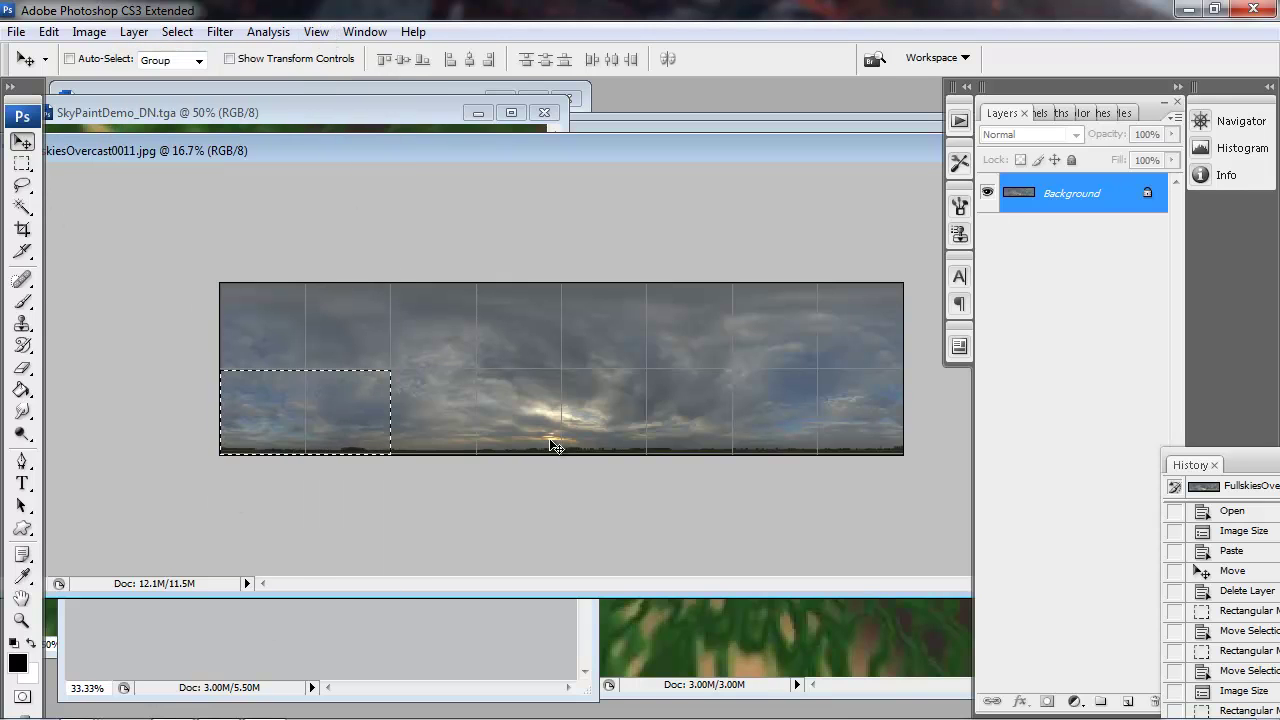
key(ctrl+d)
key(m)
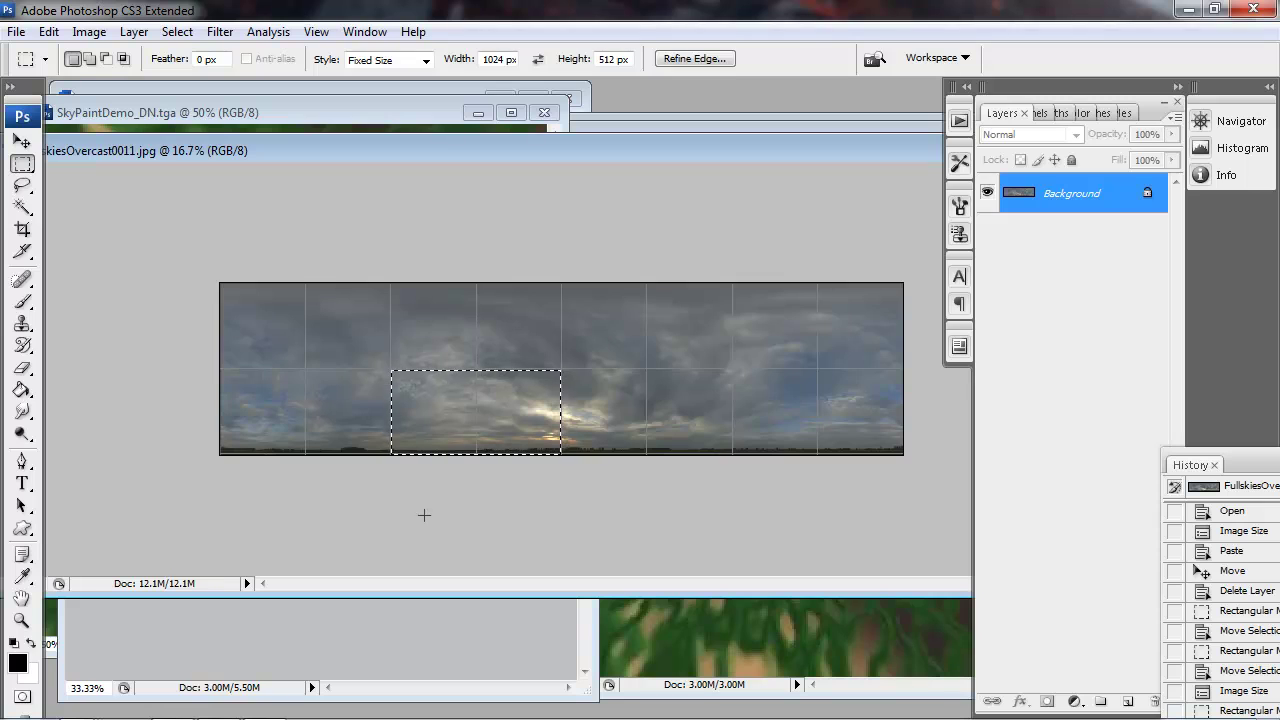
double_click(446, 150)
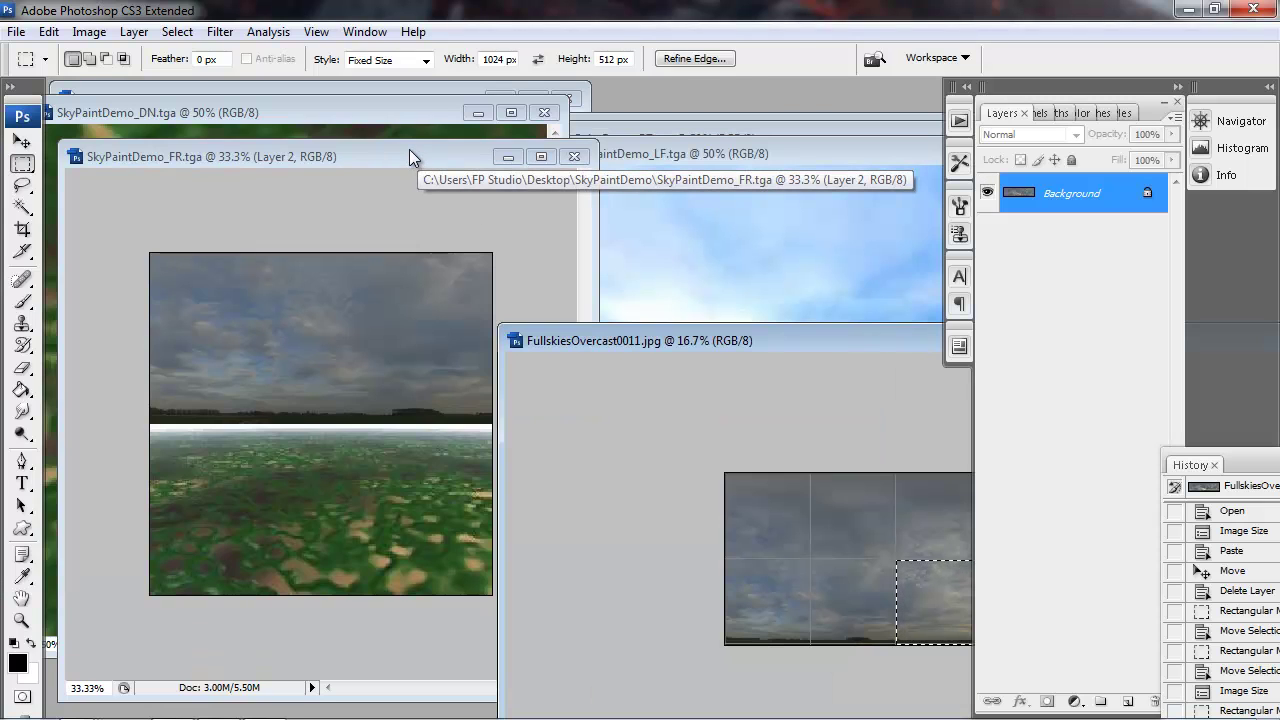
mouse_move(409, 149)
mouse_down()
mouse_move(430, 175)
mouse_move(408, 138)
mouse_move(389, 138)
mouse_up()
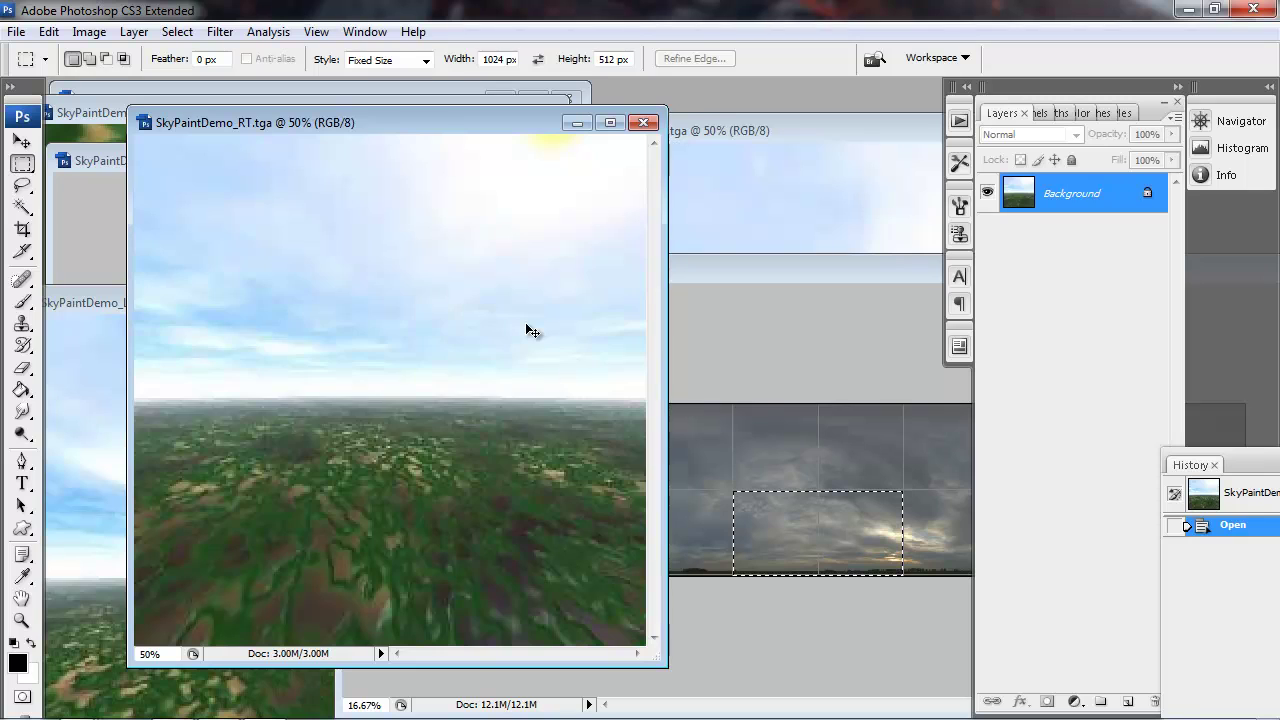
Paste the sky block into SkyPaintDemo_RT and move it over the face's top half
key(ctrl+v)
key(v)
drag(392, 487, 340, 356)
key(z)
alt+click(403, 399)
key(v)
drag(425, 366, 420, 372)
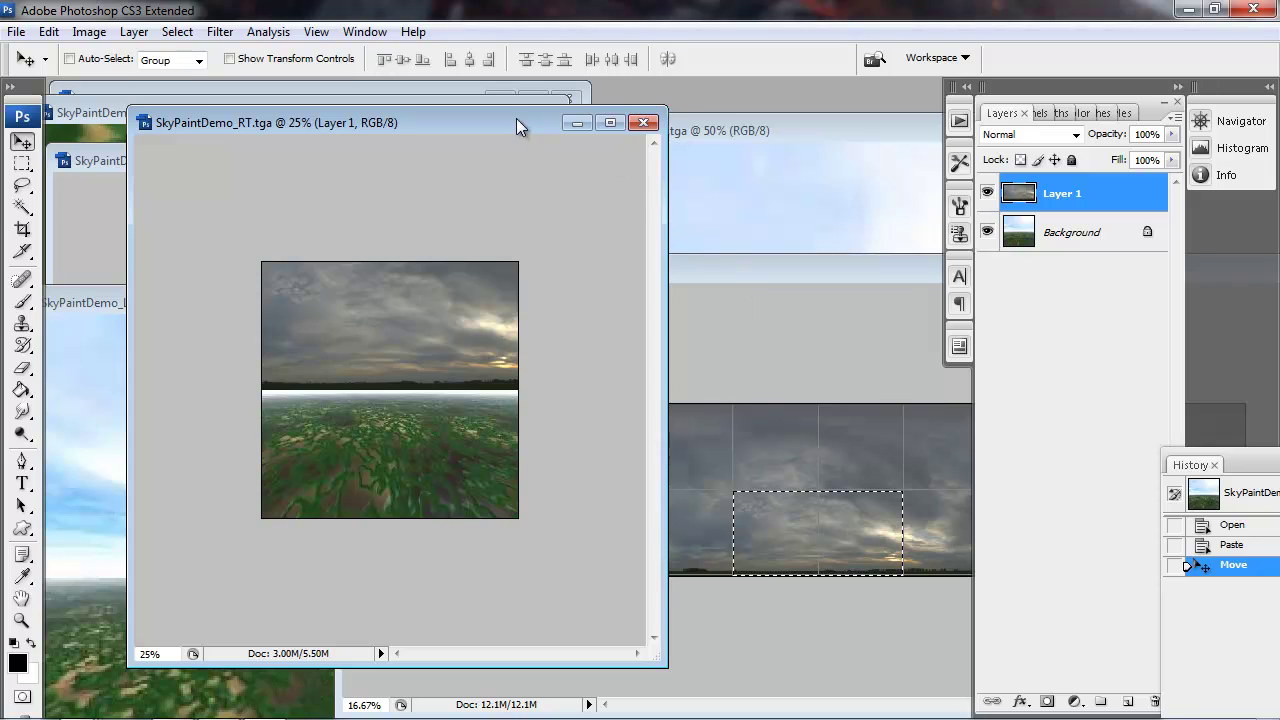
drag(516, 126, 509, 352)
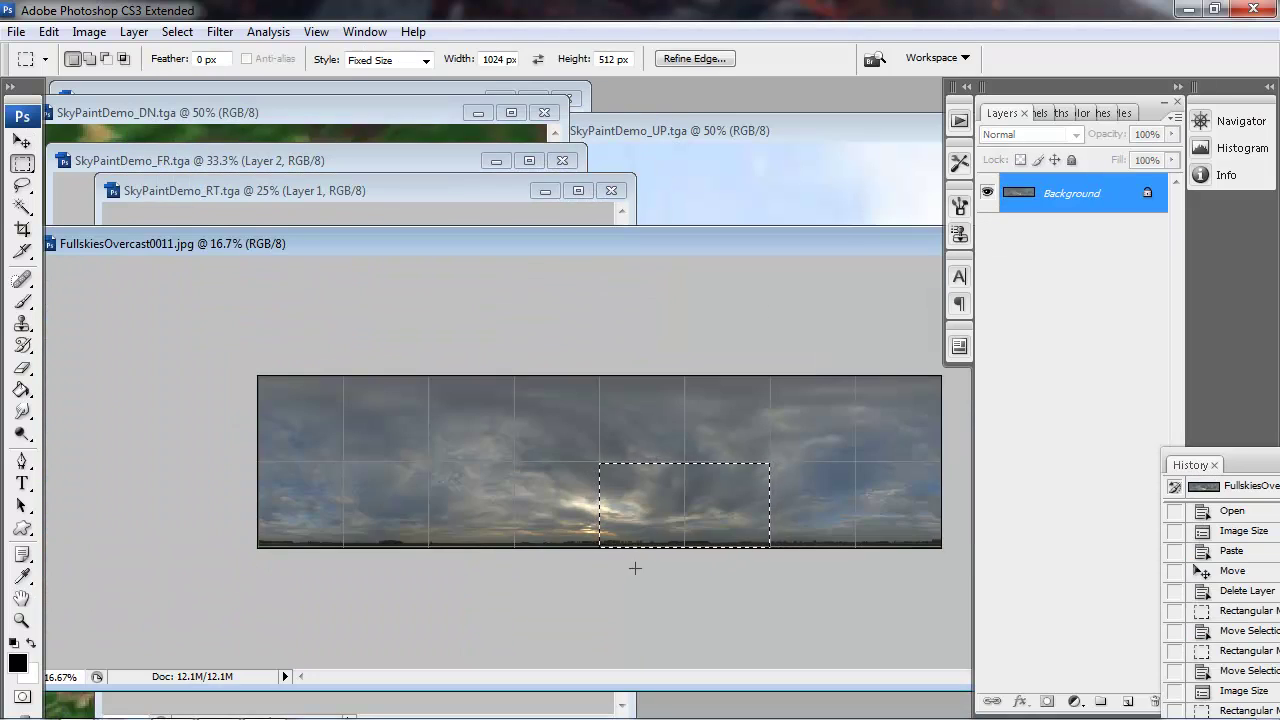
Shift the selection to the next panorama section and paste it into SkyPaintDemo_BK's top half
click(634, 566)
drag(686, 497, 649, 495)
drag(480, 248, 818, 472)
drag(426, 200, 814, 170)
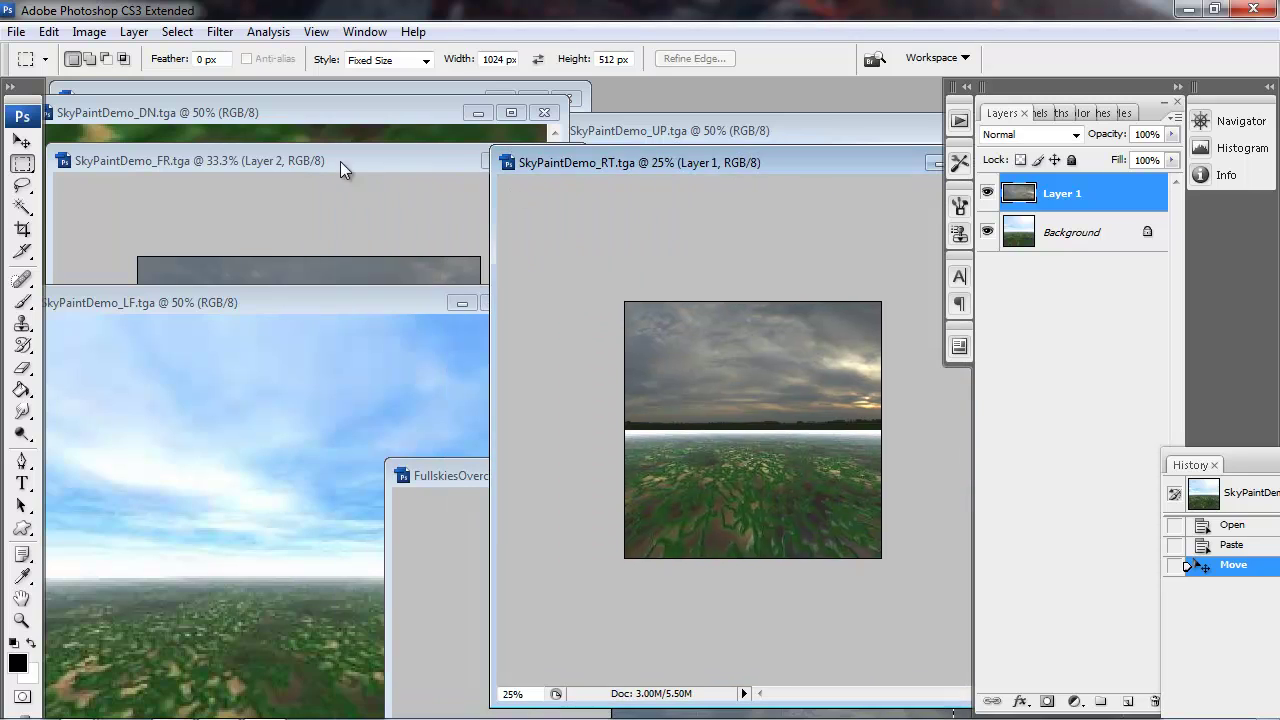
drag(259, 116, 424, 187)
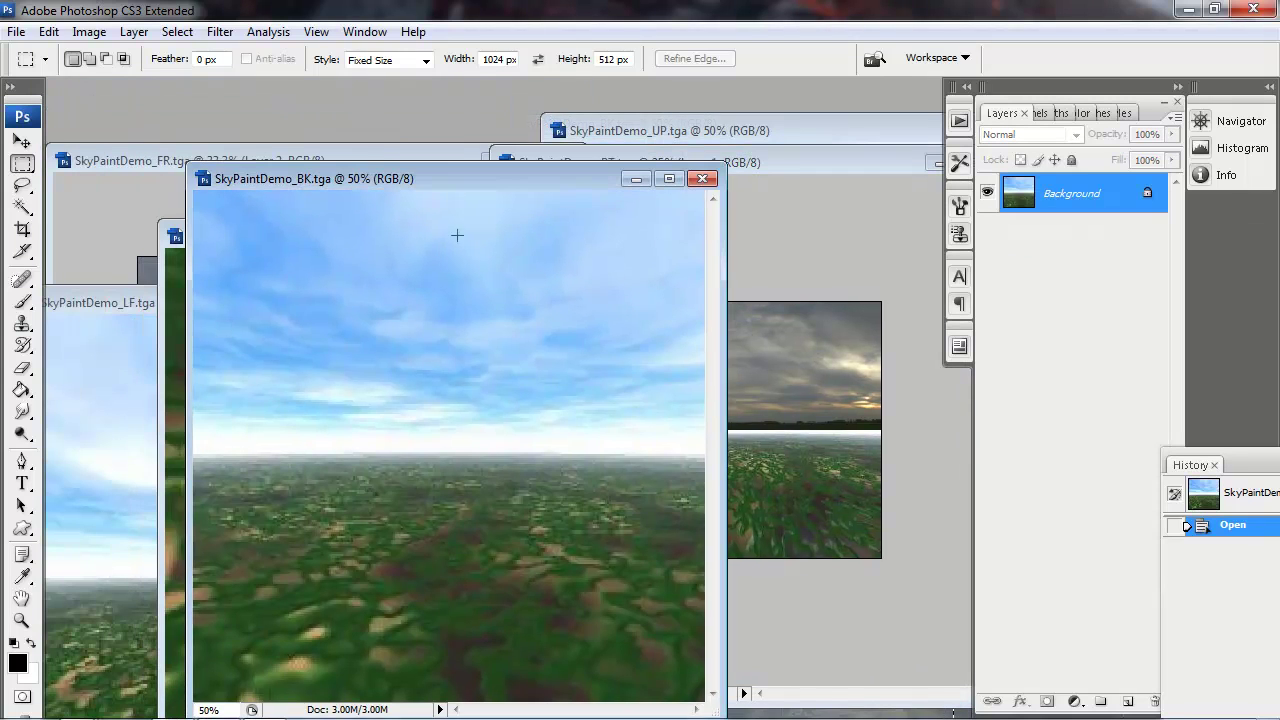
key(ctrl+v)
key(v)
alt+click(394, 437)
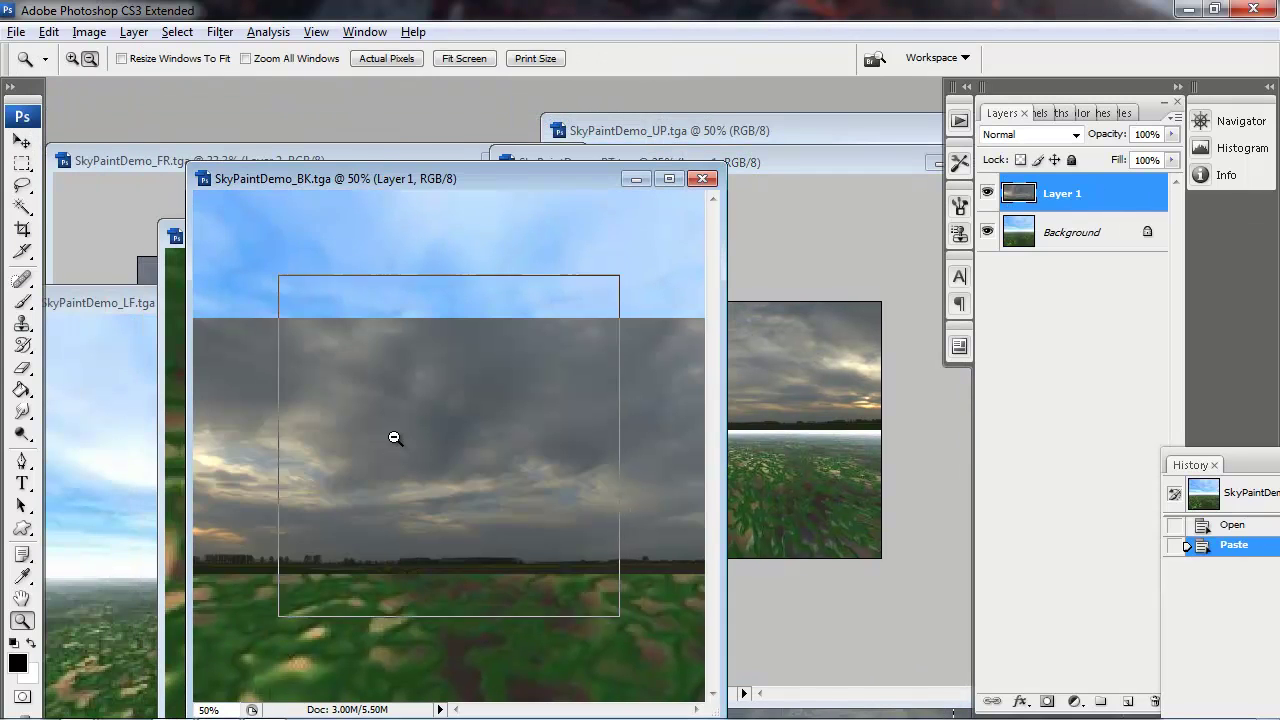
drag(394, 443, 398, 355)
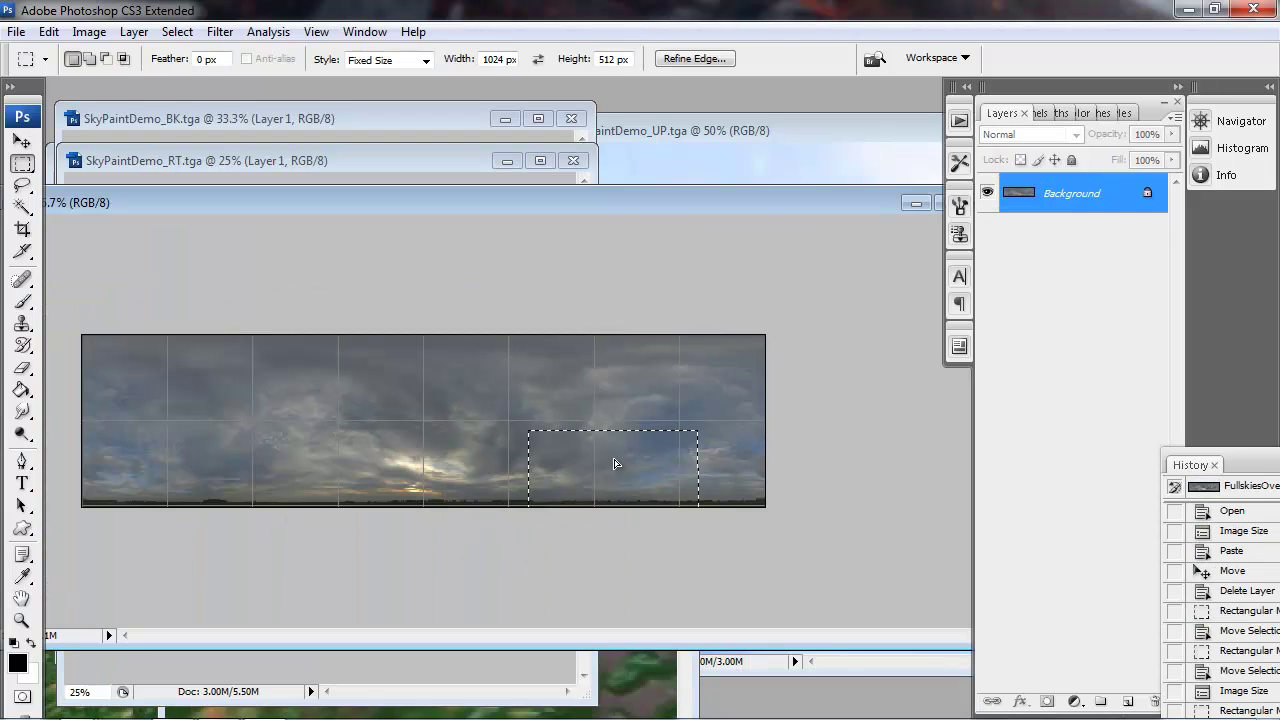
Move the selection to the panorama's bottom-right section and zoom SkyPaintDemo_LF to 33.3%
drag(615, 463, 683, 455)
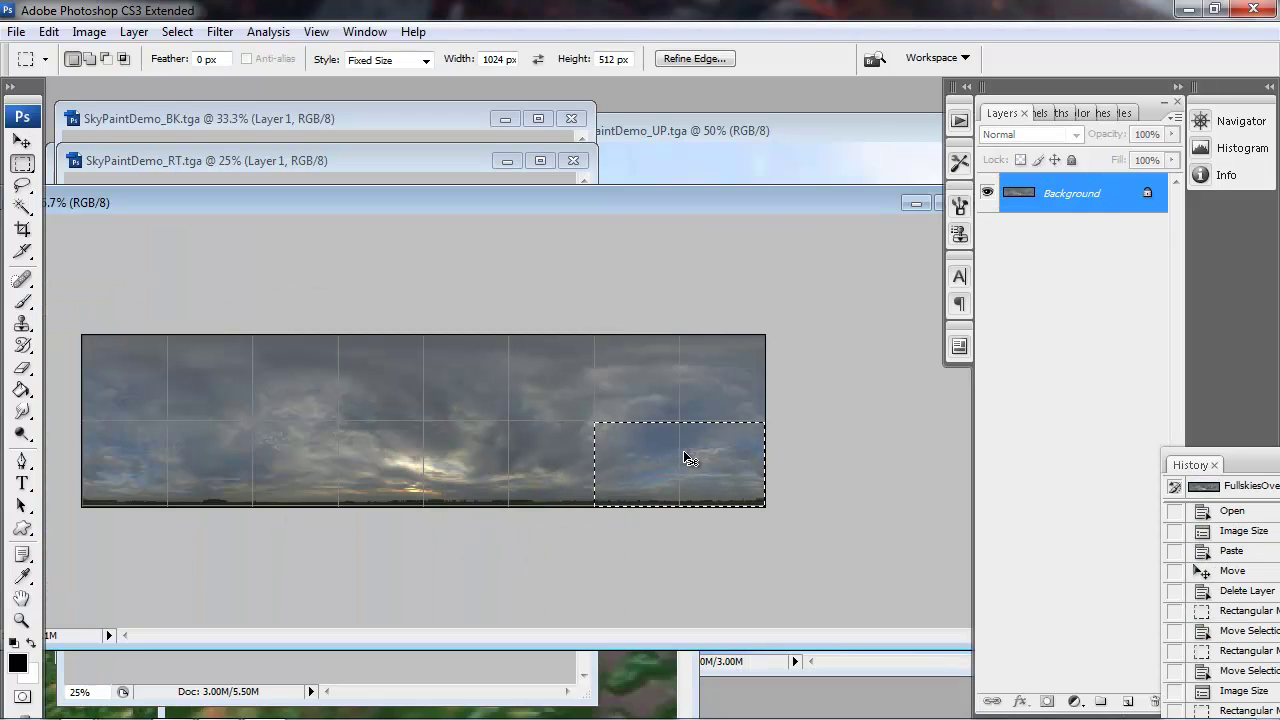
drag(489, 203, 812, 392)
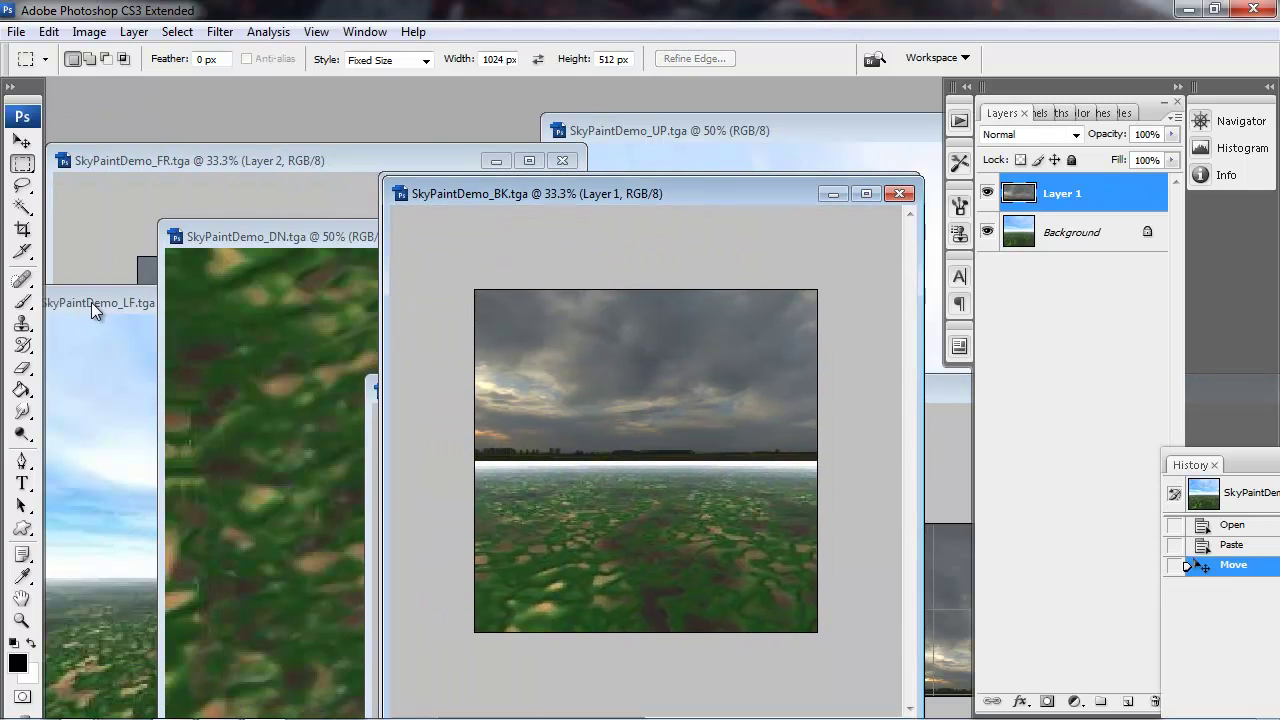
drag(91, 302, 281, 168)
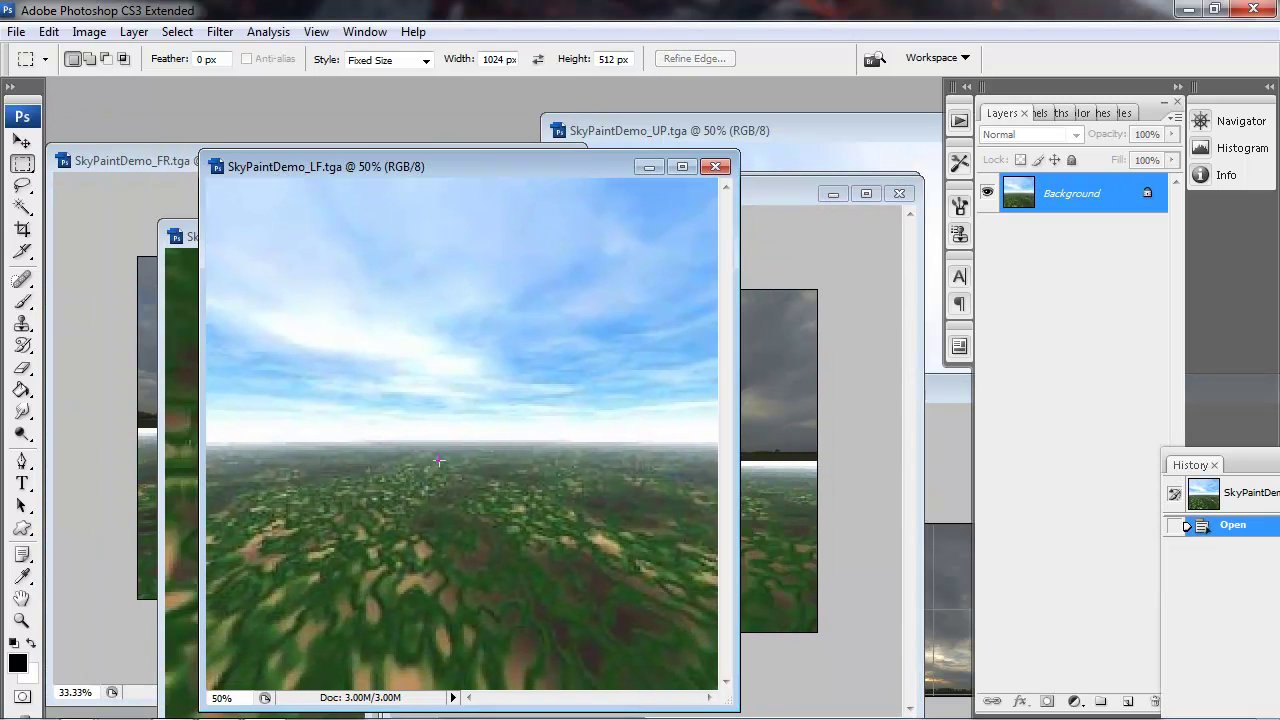
key(z)
alt+click(442, 418)
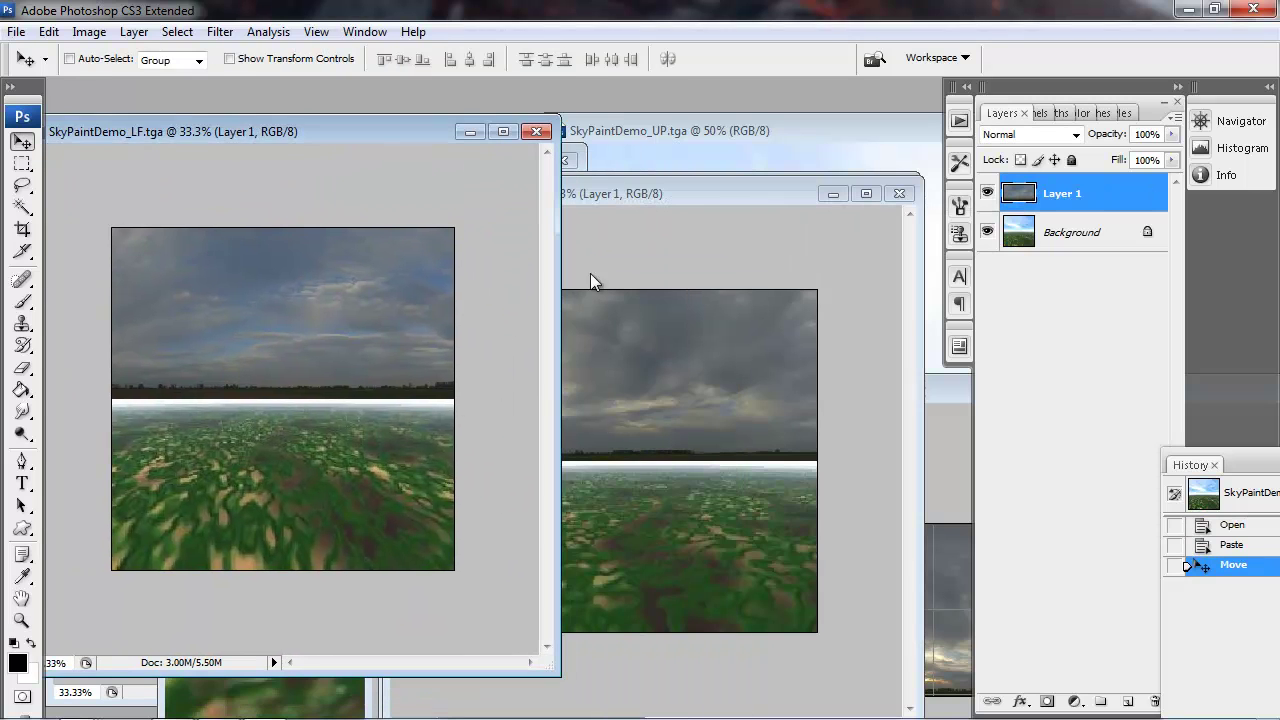
drag(948, 389, 149, 290)
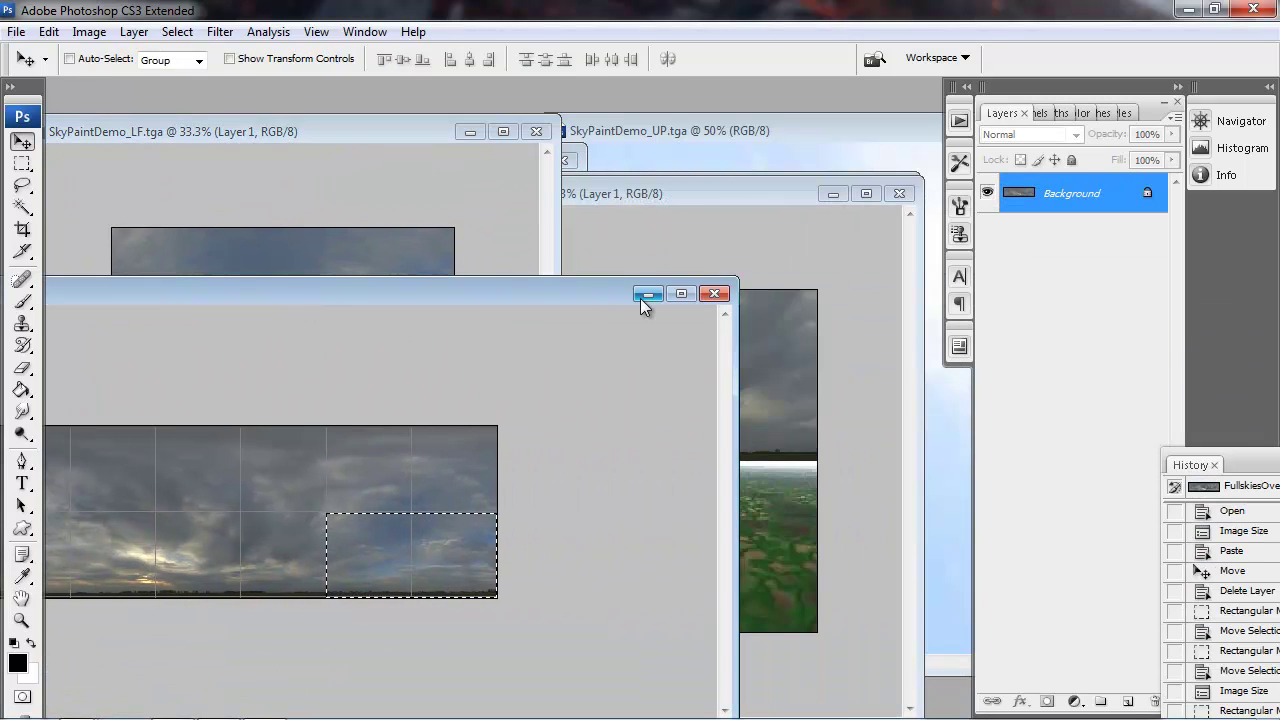
click(640, 298)
Merge the sky layer into the left face and save it
drag(353, 127, 419, 108)
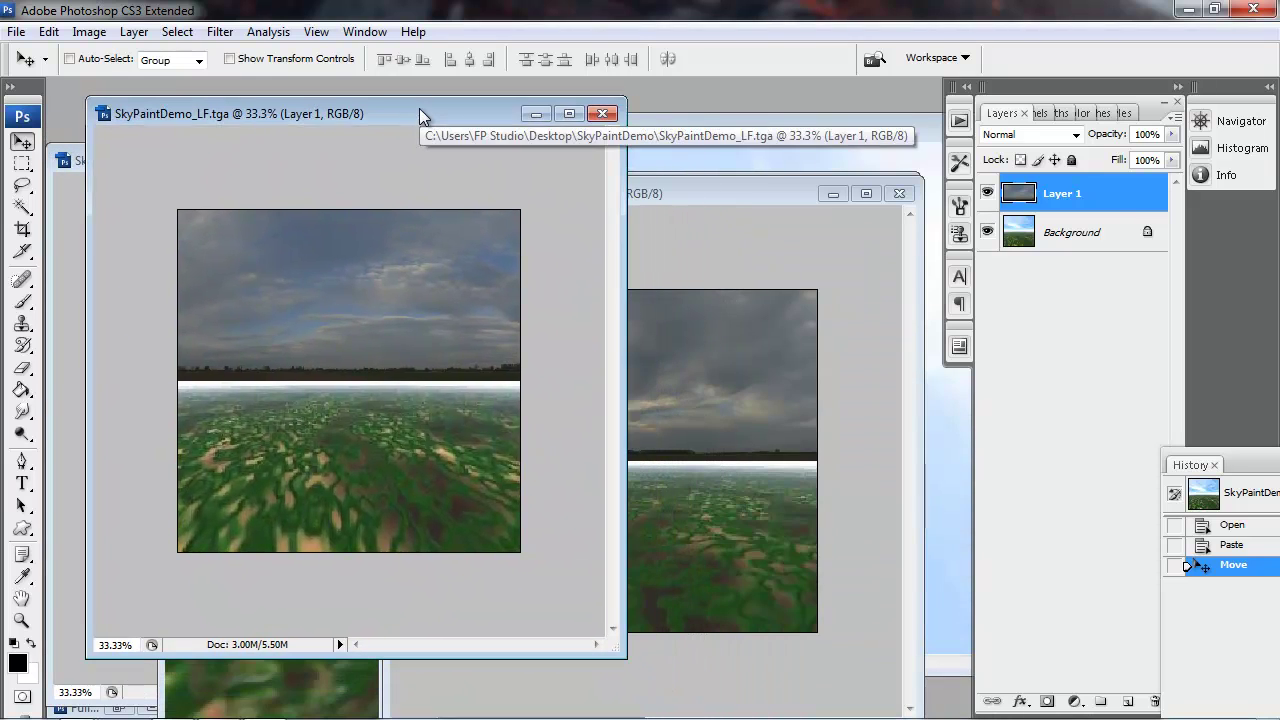
key(ctrl+e)
click(8, 35)
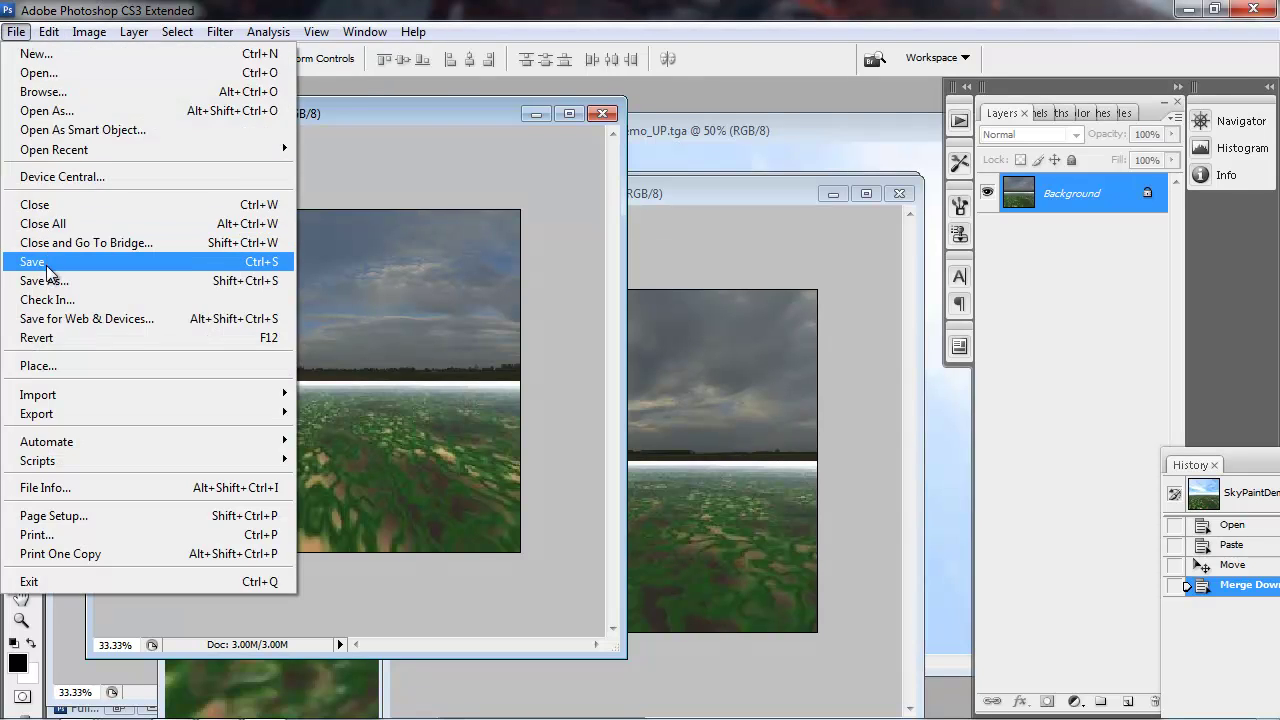
click(50, 253)
Merge the sky layer into the back face and save it
click(708, 211)
key(ctrl+e)
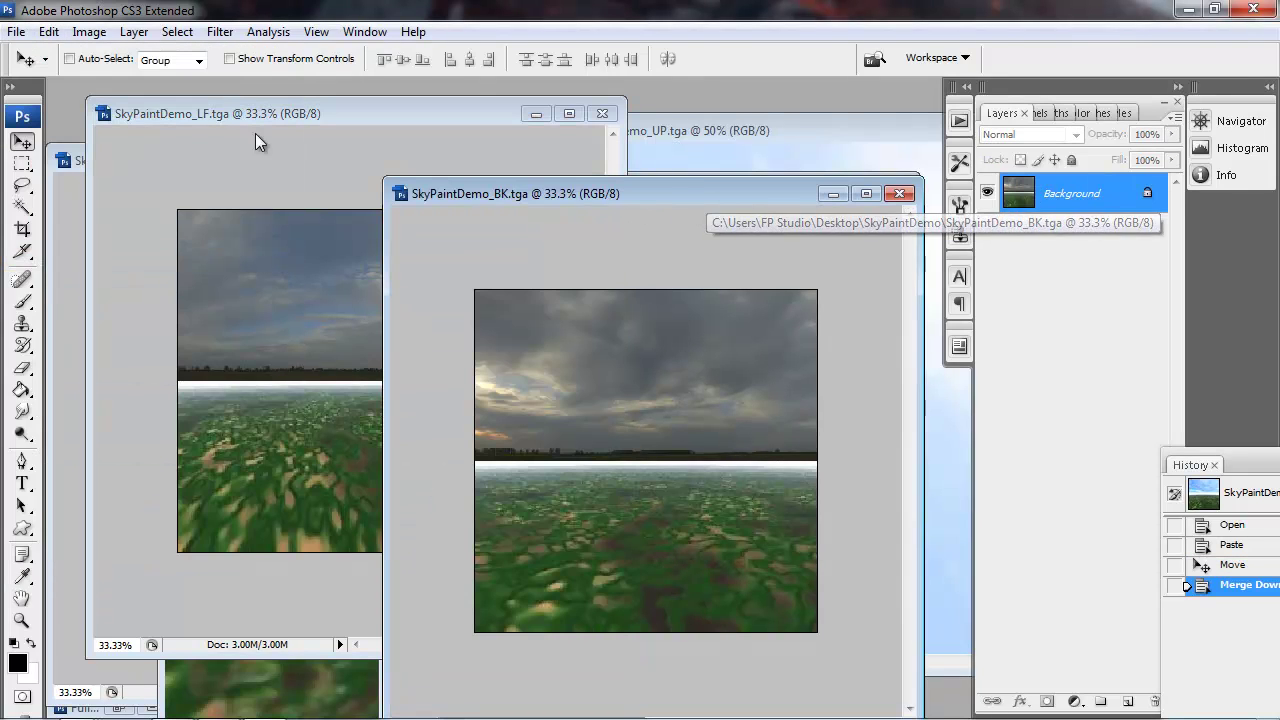
click(16, 34)
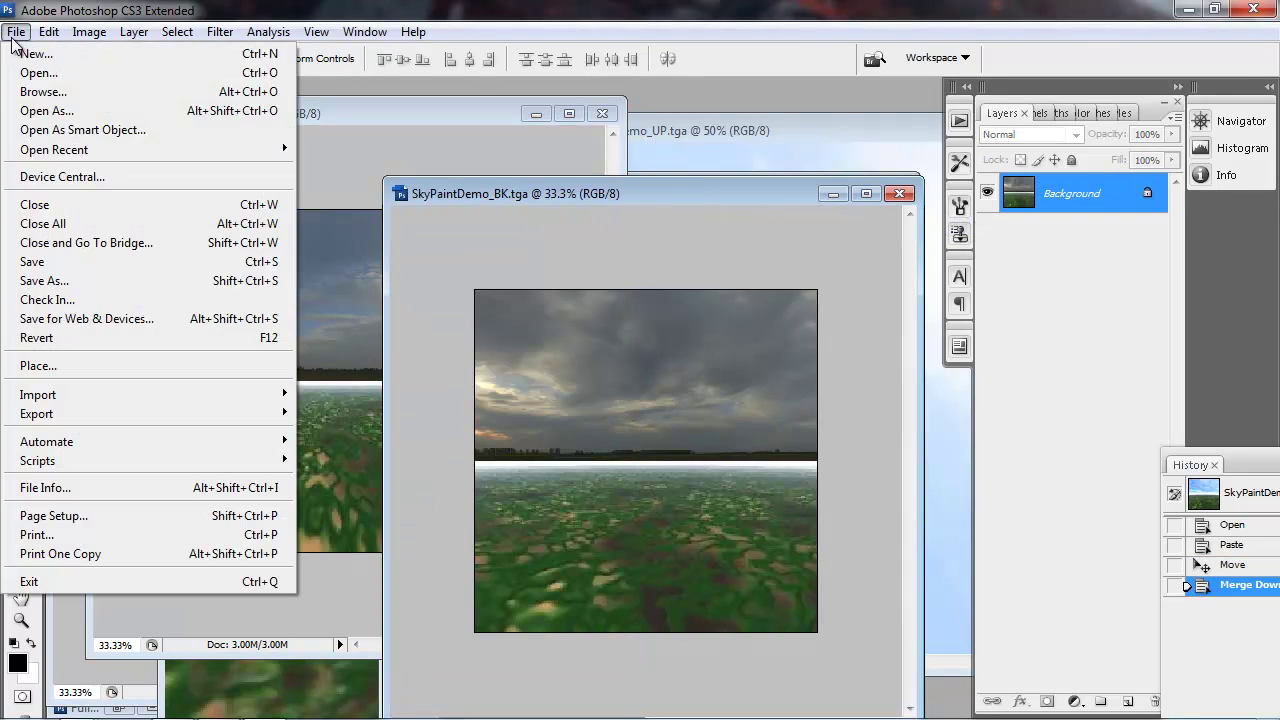
click(57, 262)
drag(585, 193, 236, 121)
Merge the sky layer into the right face and save it
click(642, 188)
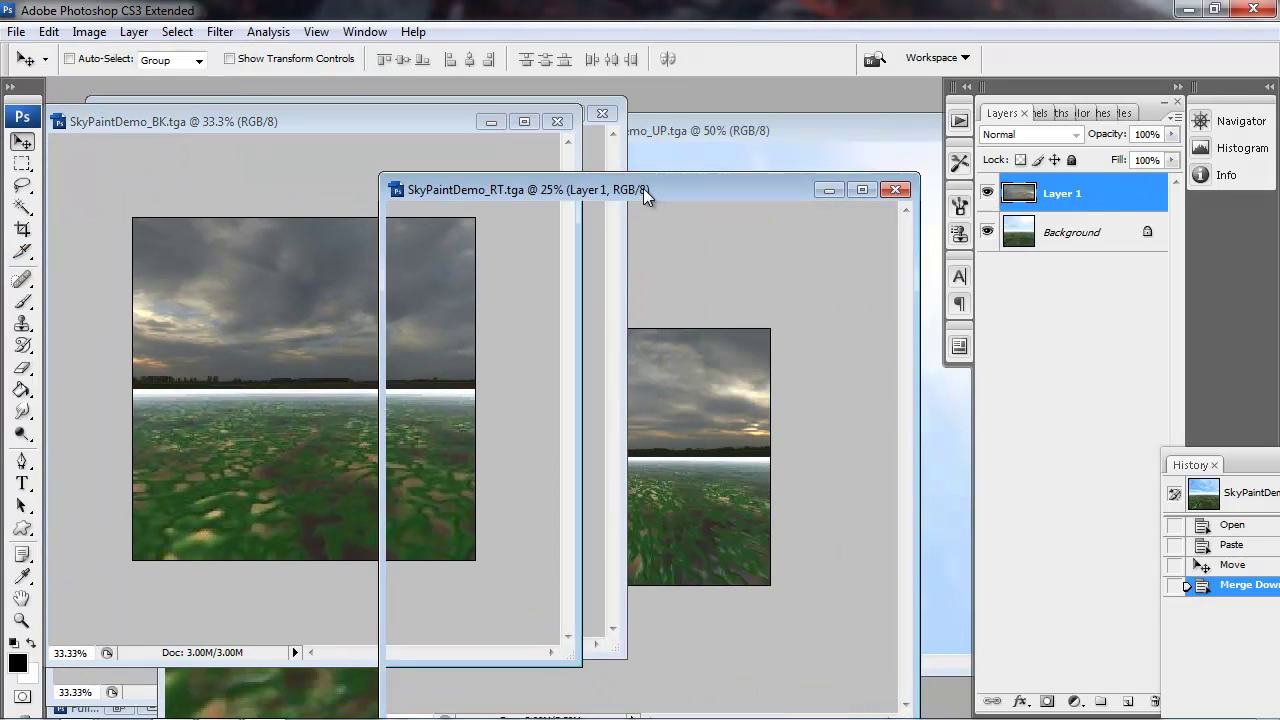
key(ctrl+e)
click(45, 33)
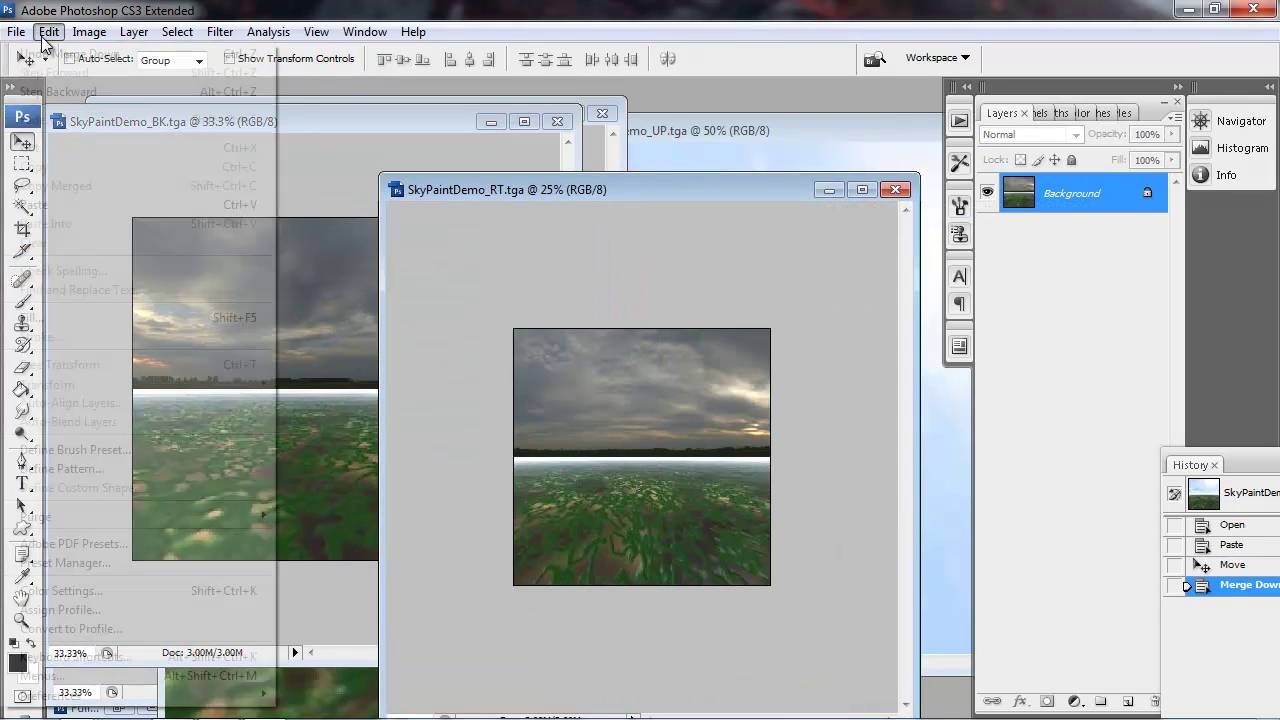
click(46, 257)
drag(603, 185, 269, 129)
Close the top, back, front, left and right face documents, tucking the panorama away
drag(722, 127, 697, 141)
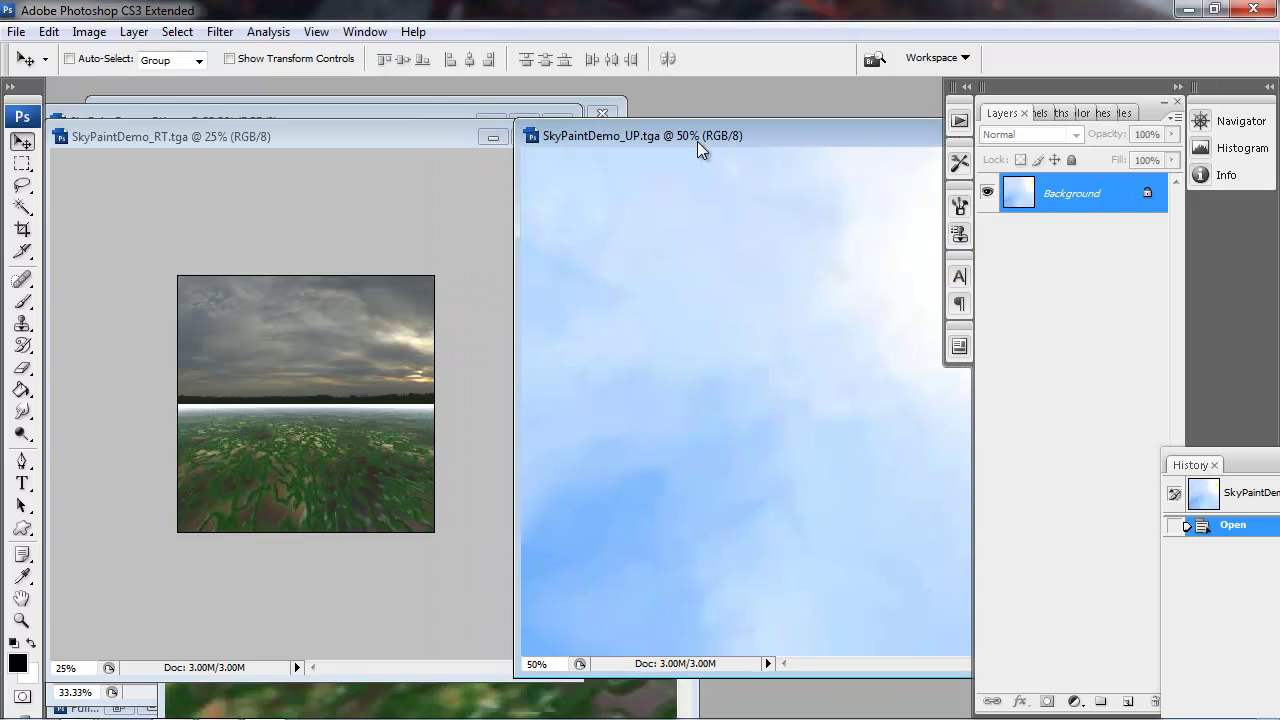
drag(418, 140, 780, 150)
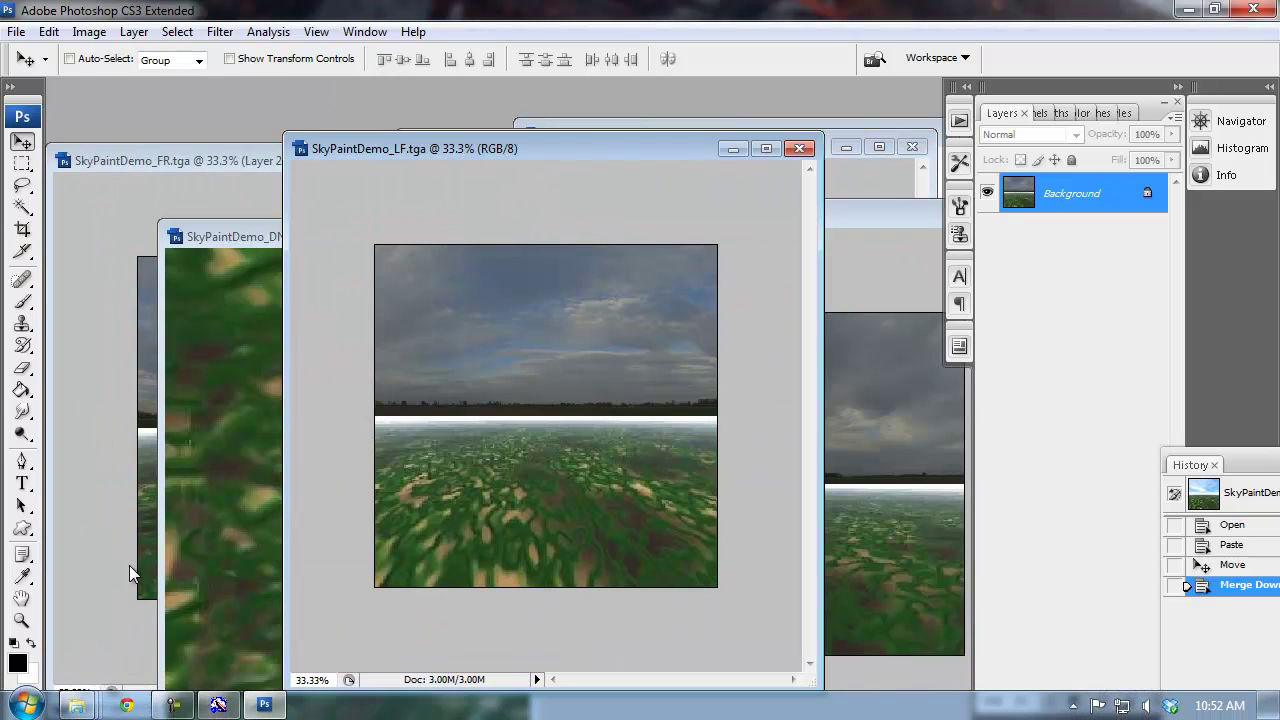
click(119, 708)
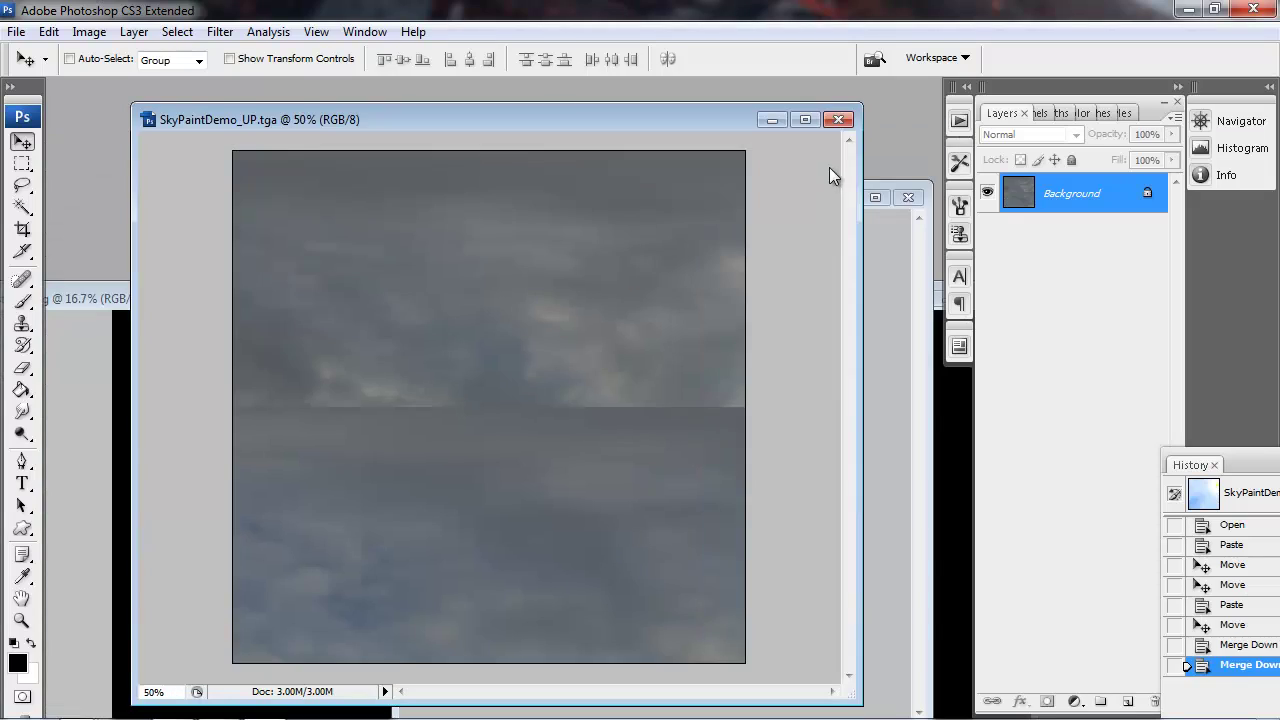
click(846, 120)
click(909, 197)
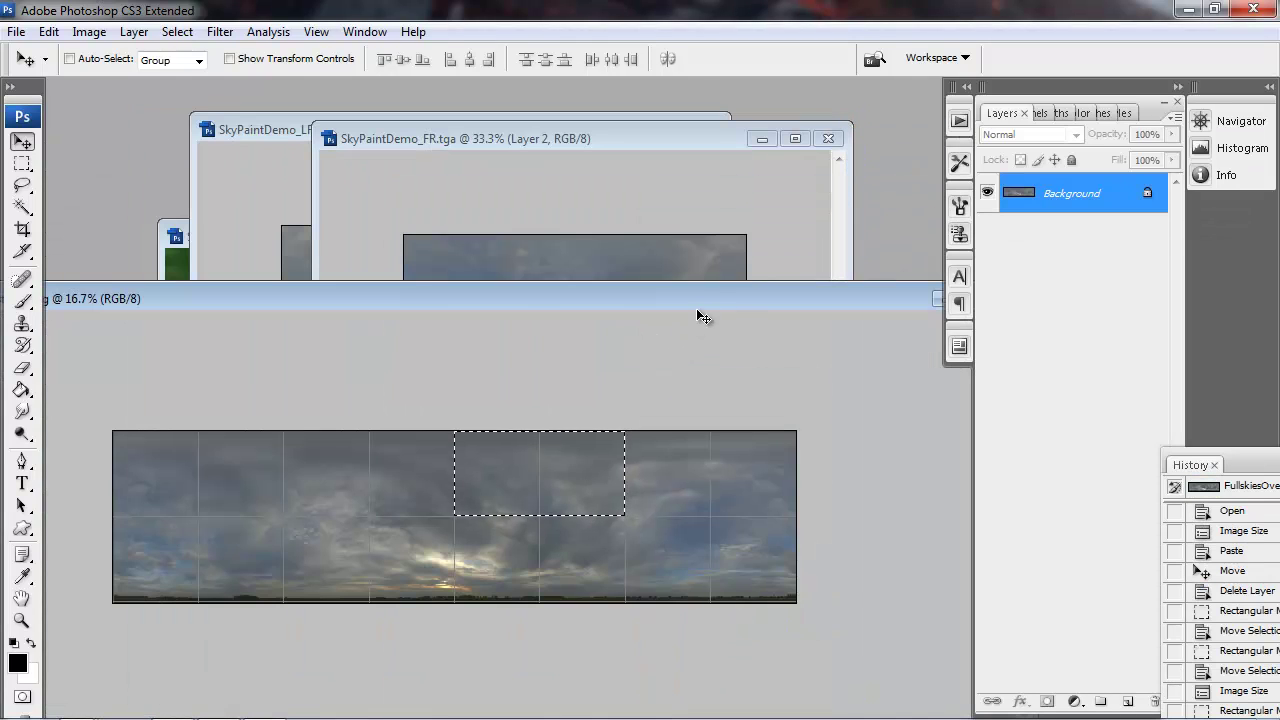
drag(690, 298, 358, 283)
click(614, 290)
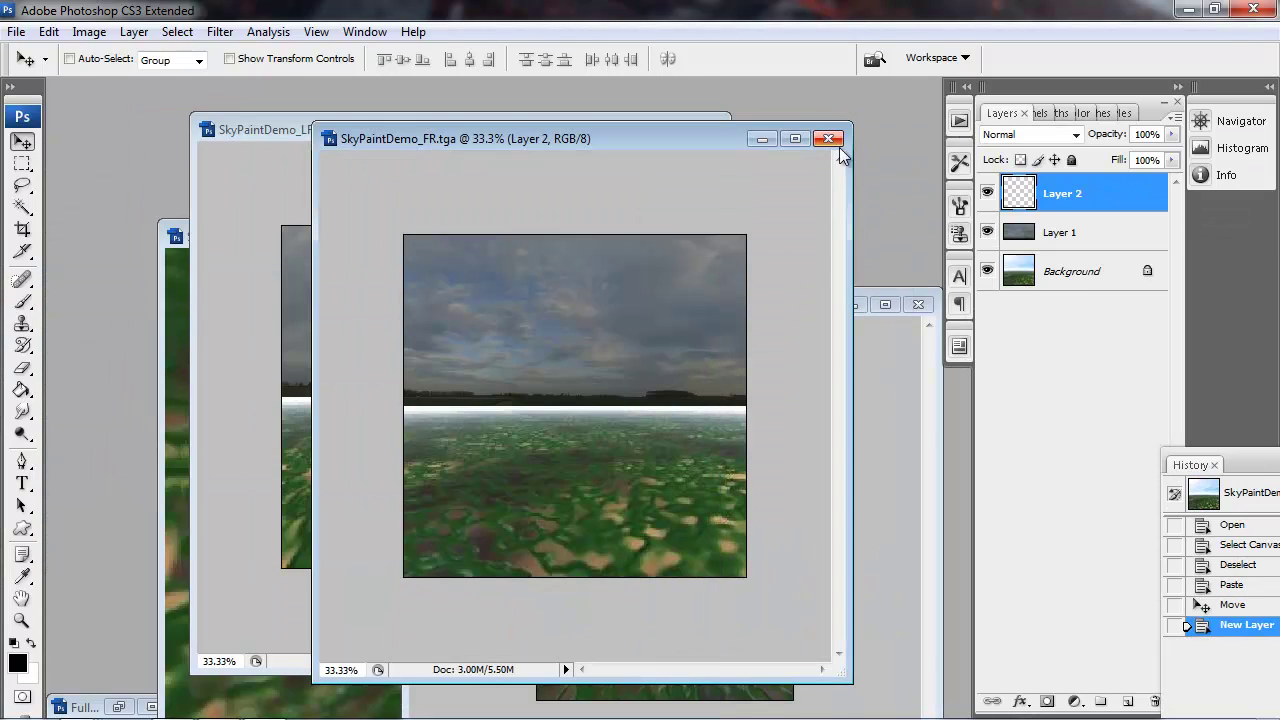
click(833, 143)
click(750, 130)
drag(726, 316, 632, 185)
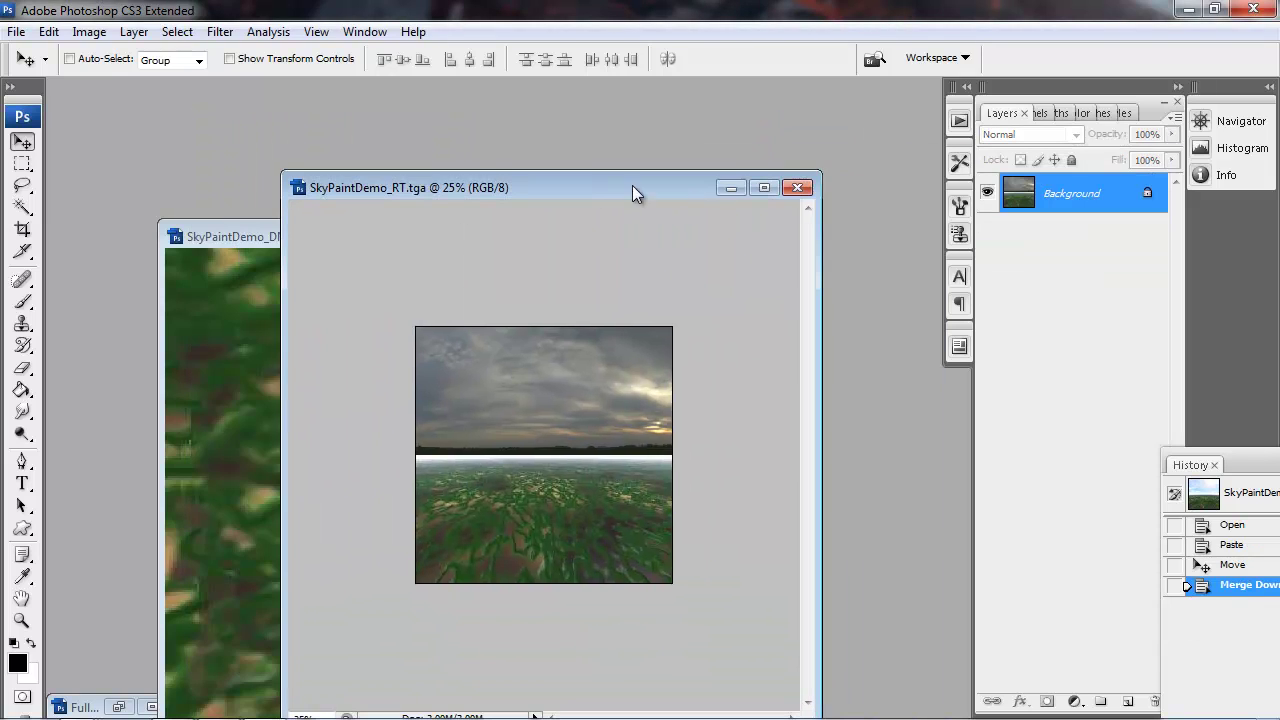
click(797, 189)
drag(554, 234, 622, 122)
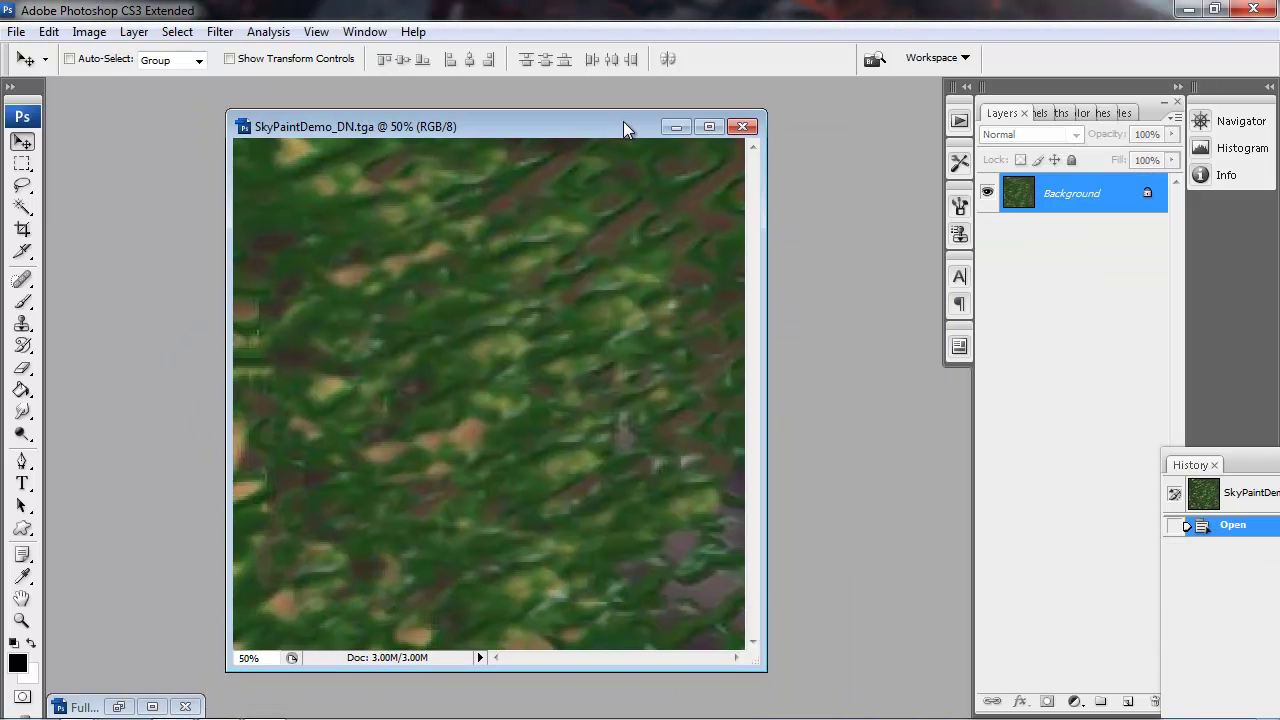
Restore the overcast panorama document and zoom in on it
click(118, 706)
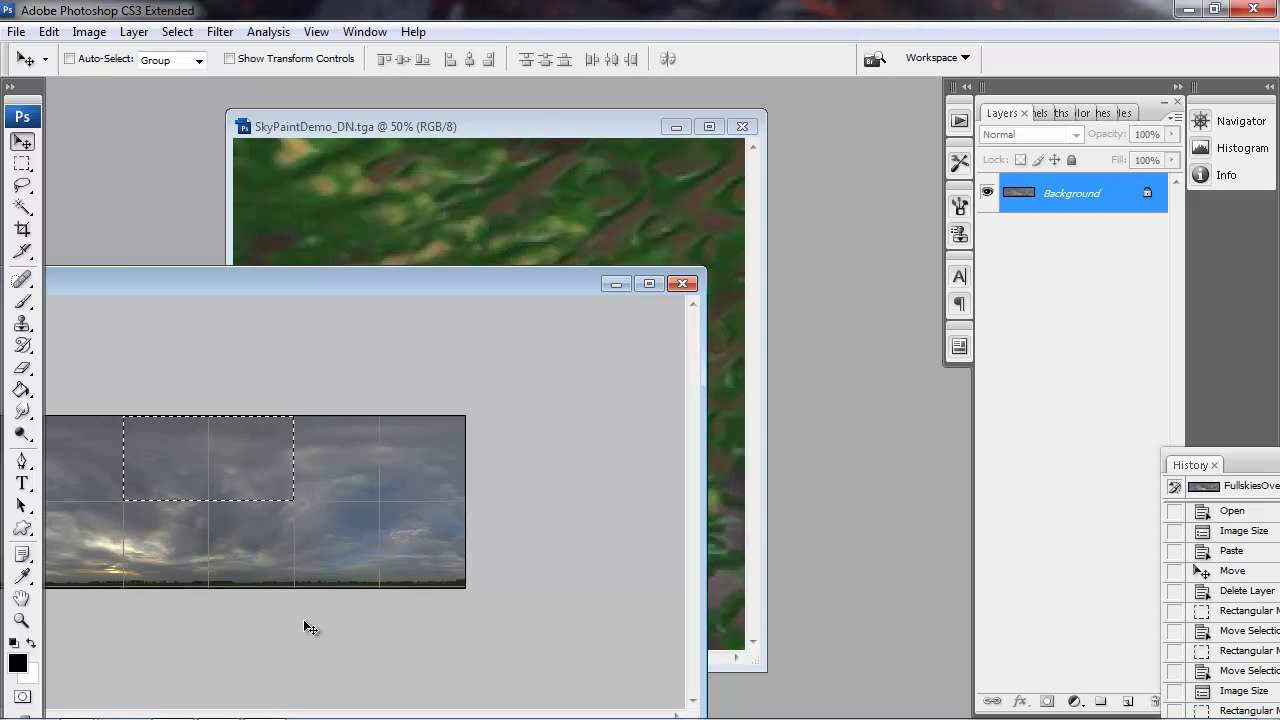
key(z)
click(257, 583)
click(259, 583)
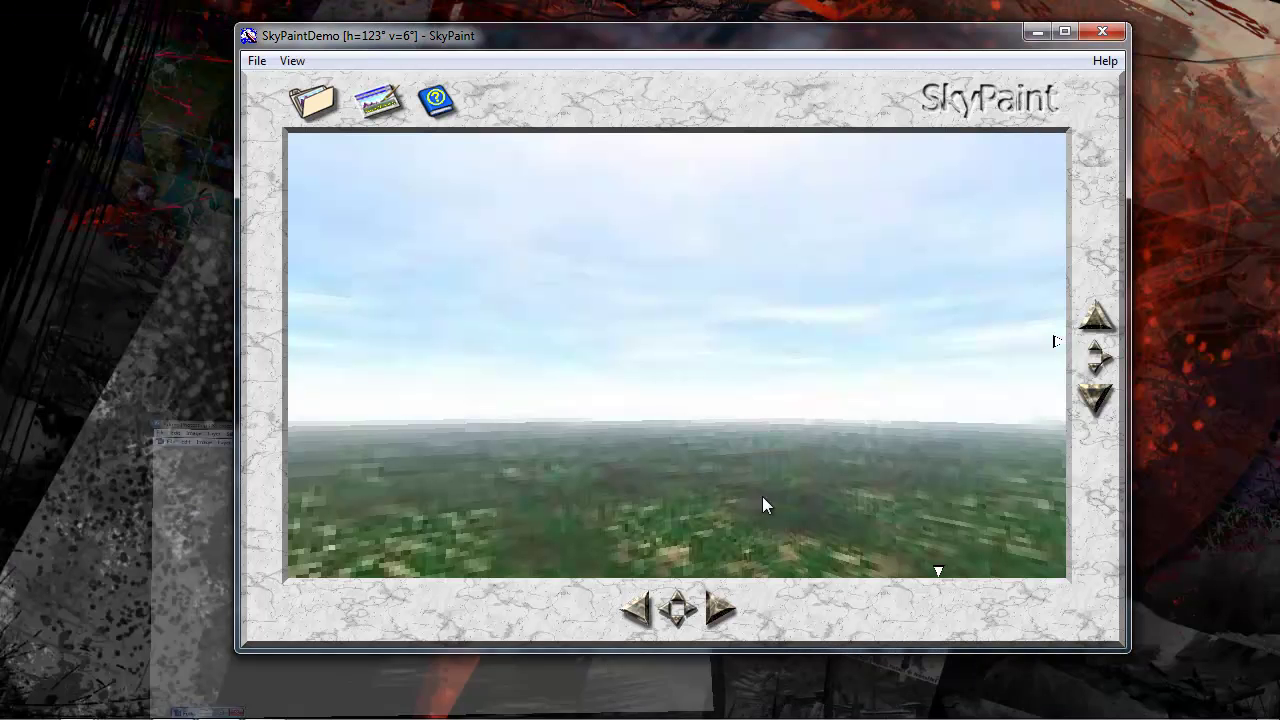
Load SkyPaintDemo_FR in SkyPaint and look up and right around the panorama
drag(674, 34, 646, 27)
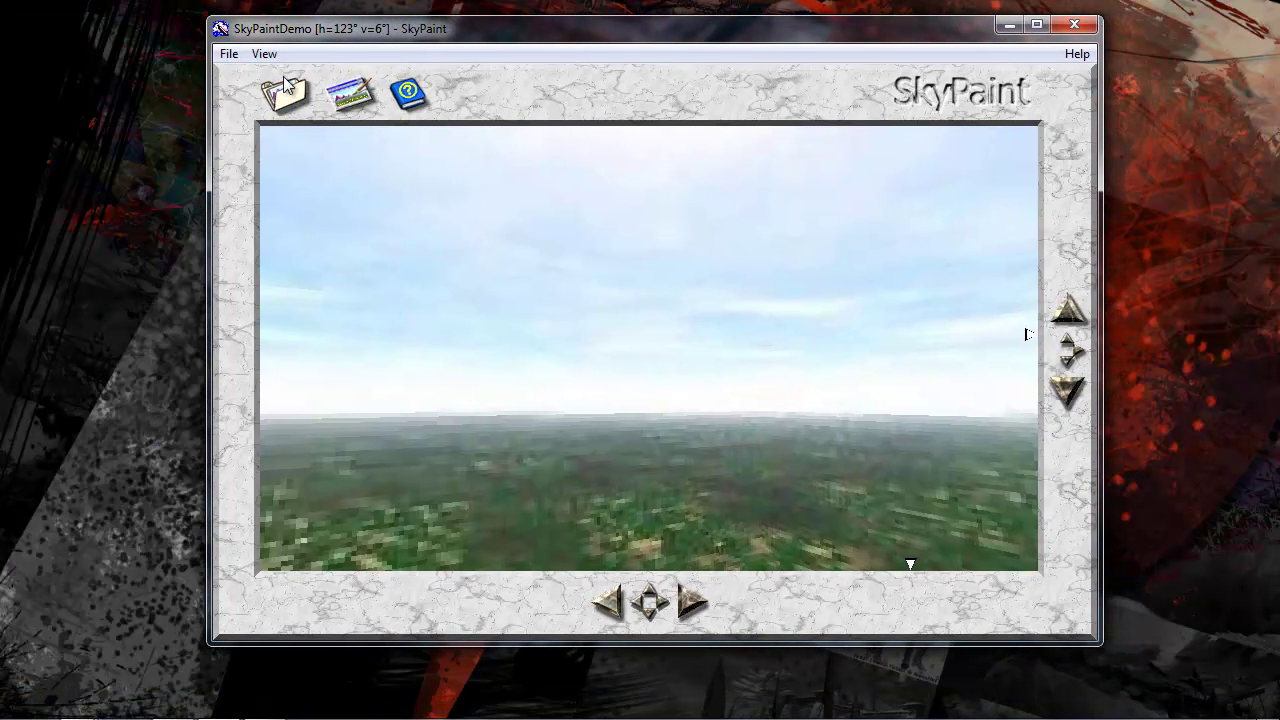
click(283, 100)
click(346, 134)
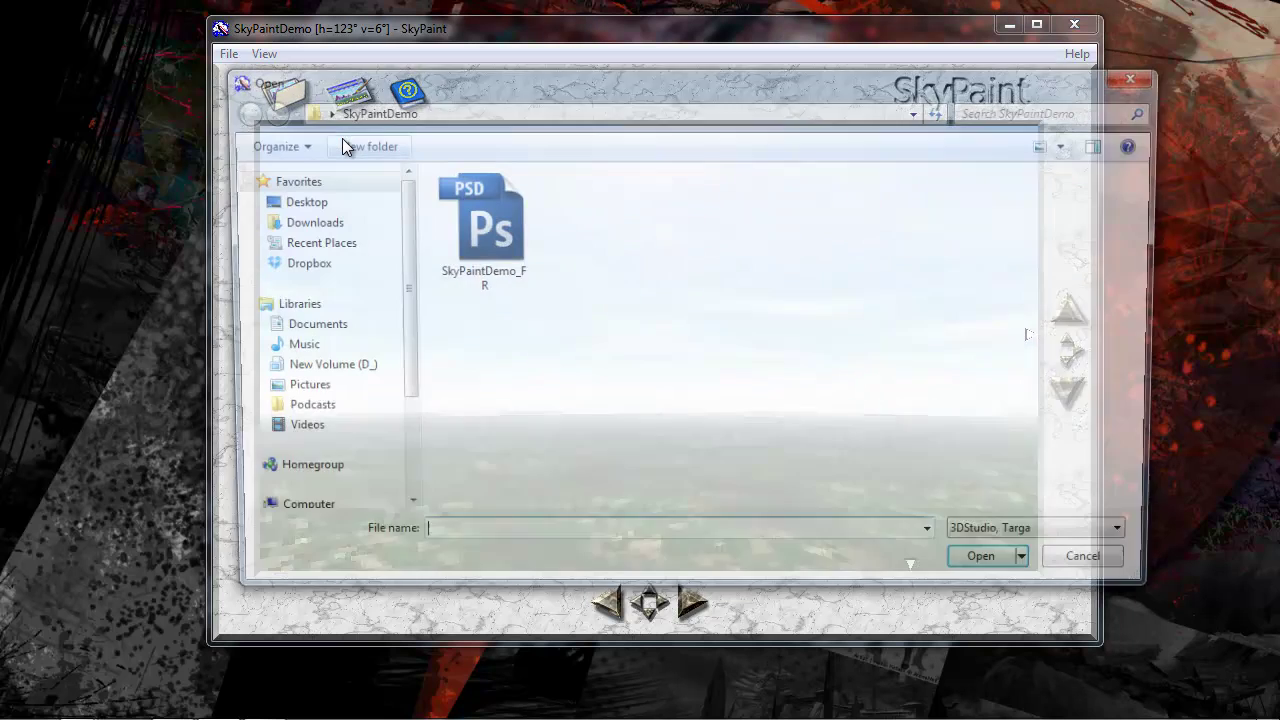
click(476, 230)
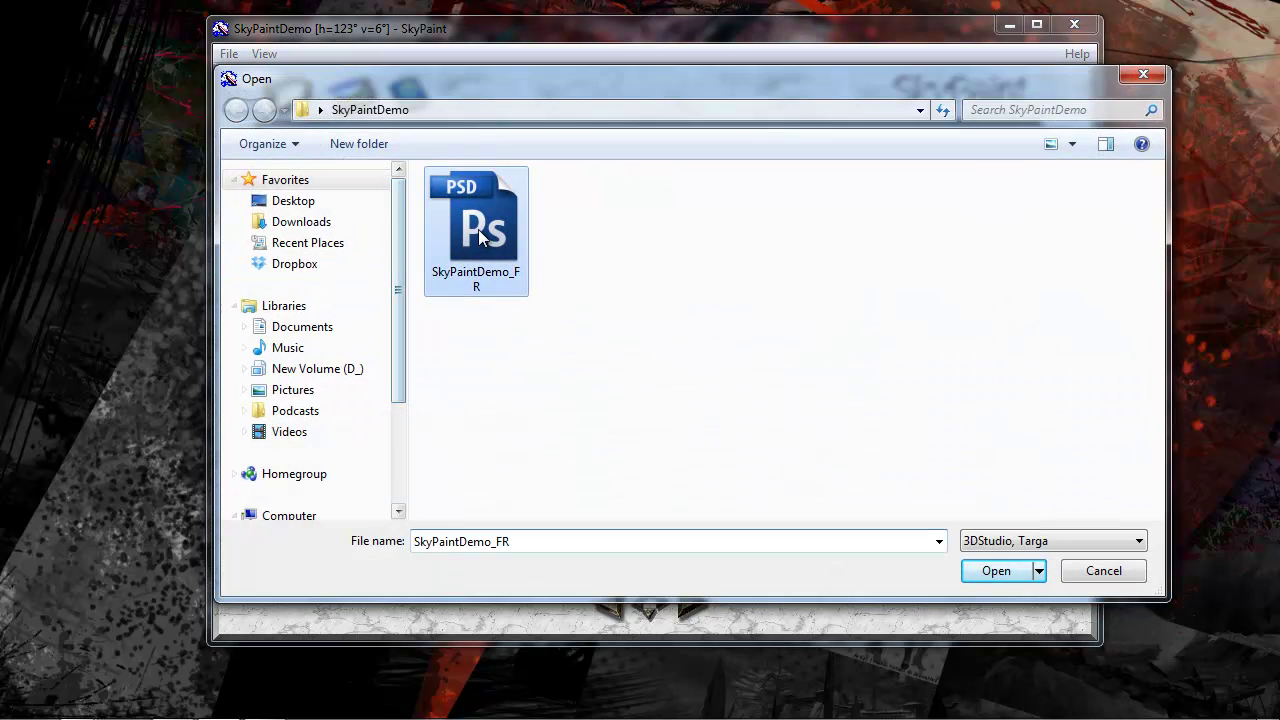
click(992, 573)
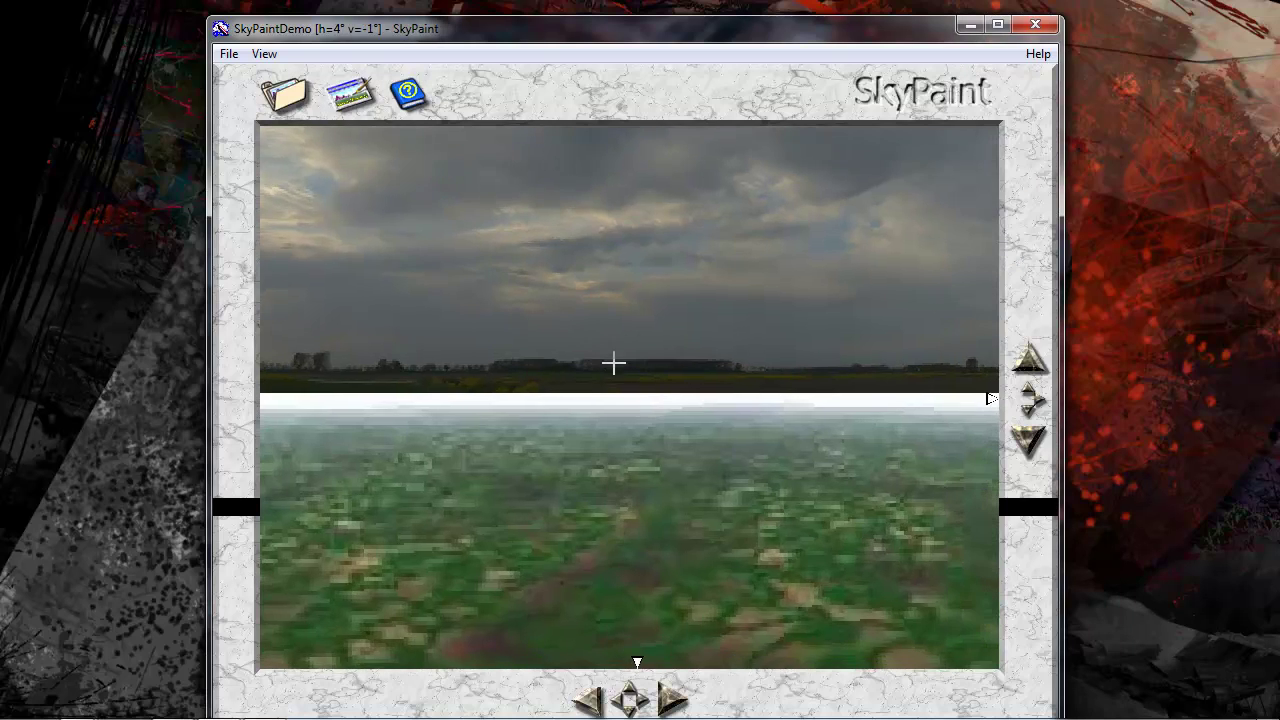
drag(614, 363, 745, 475)
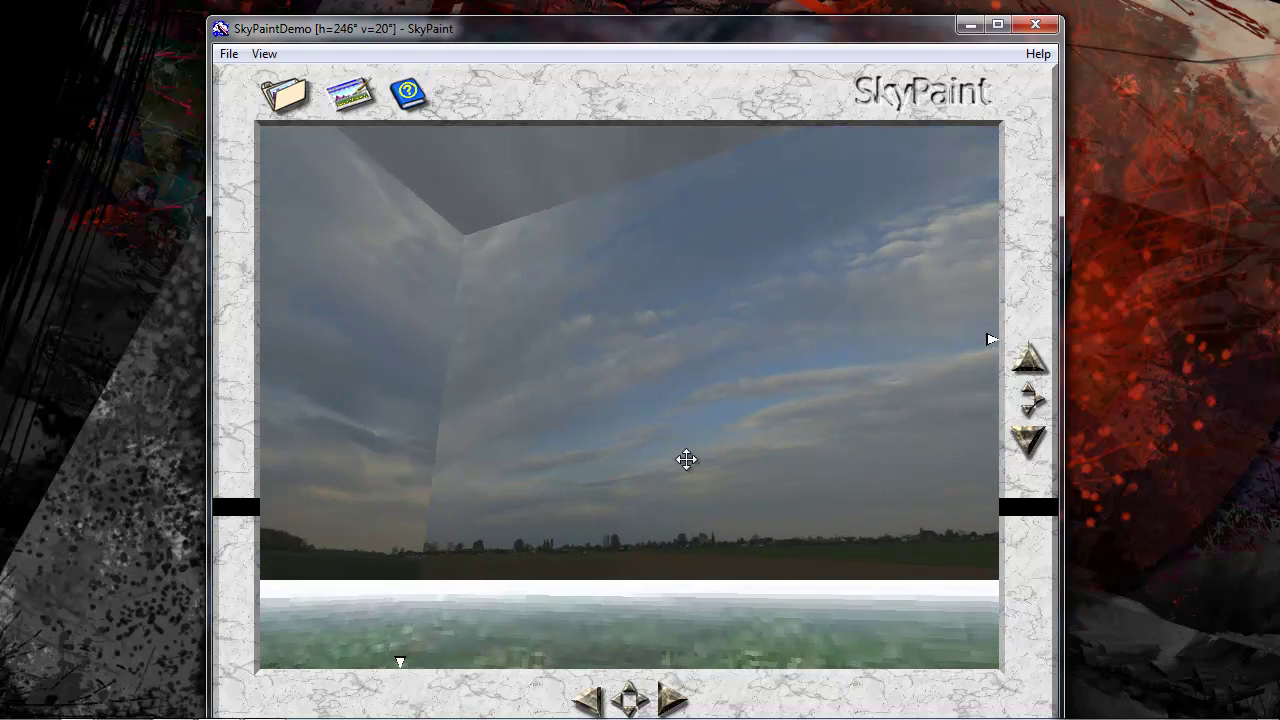
mouse_move(686, 459)
mouse_down()
mouse_move(717, 457)
mouse_move(666, 449)
mouse_move(767, 442)
mouse_move(665, 470)
mouse_move(512, 469)
mouse_move(690, 471)
mouse_move(583, 517)
mouse_up()
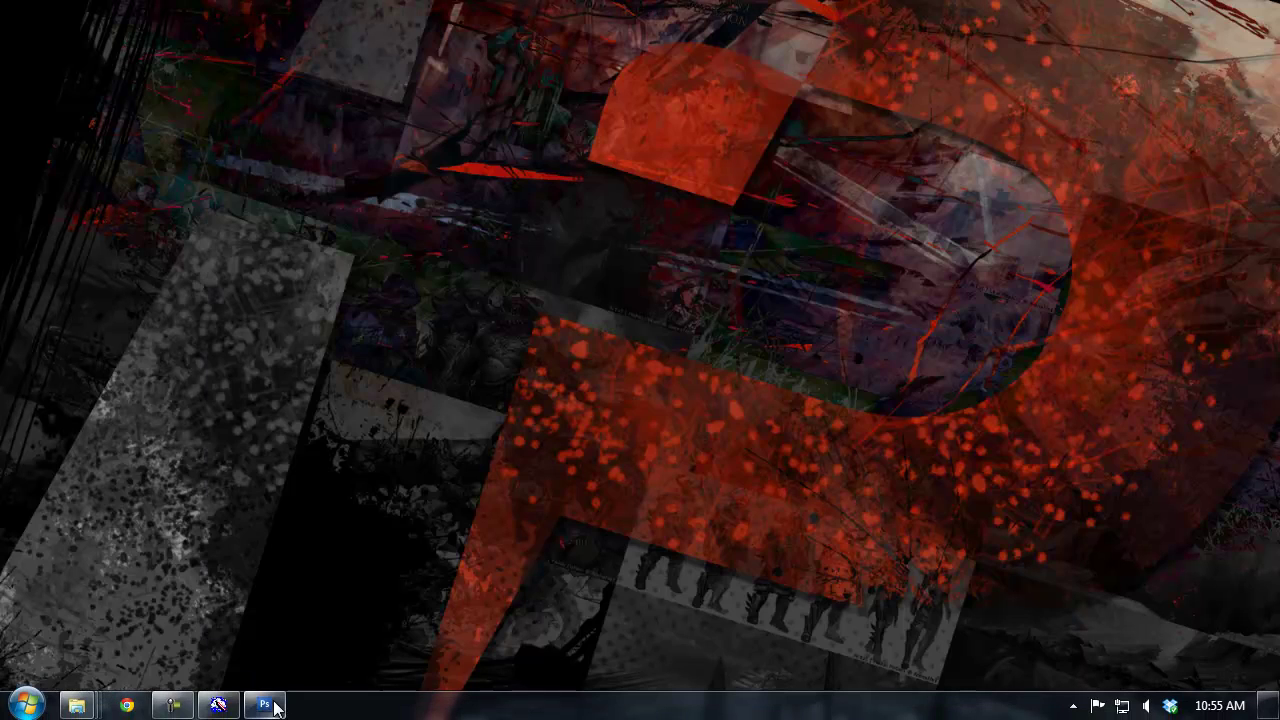
Restore the SkyPaint window and reopen the SkyPaintDemo skybox
click(218, 706)
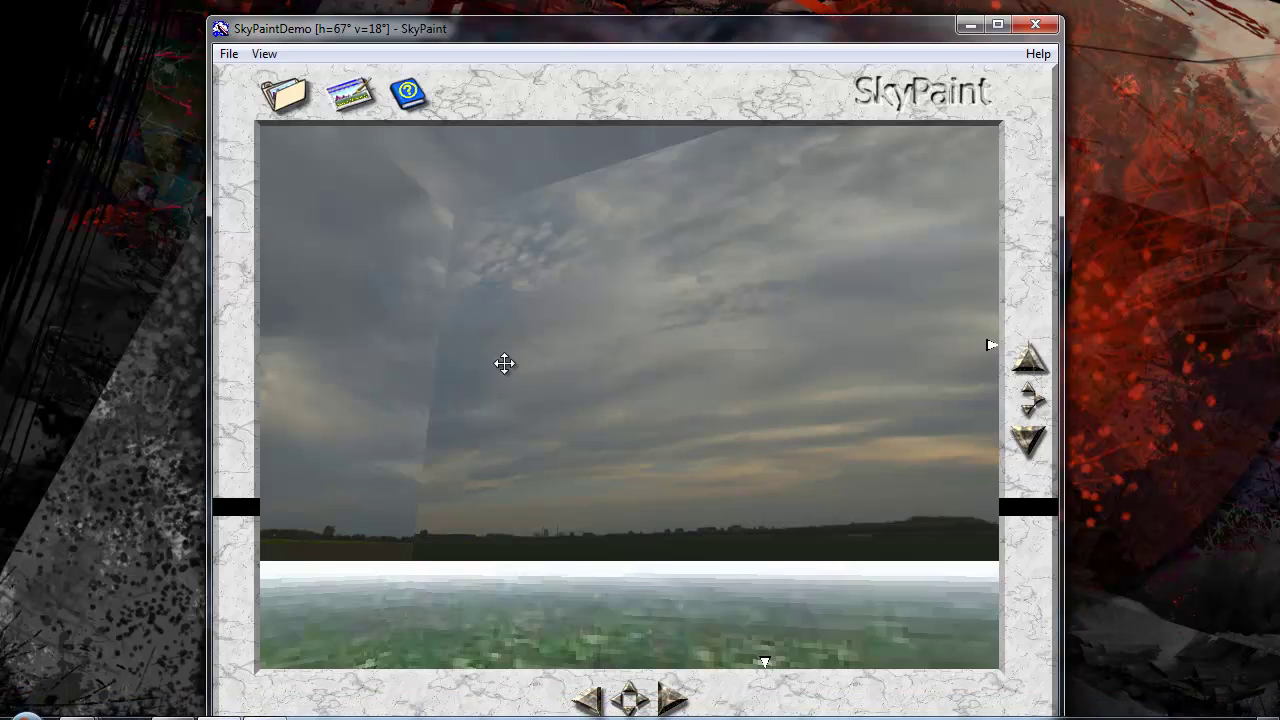
click(231, 58)
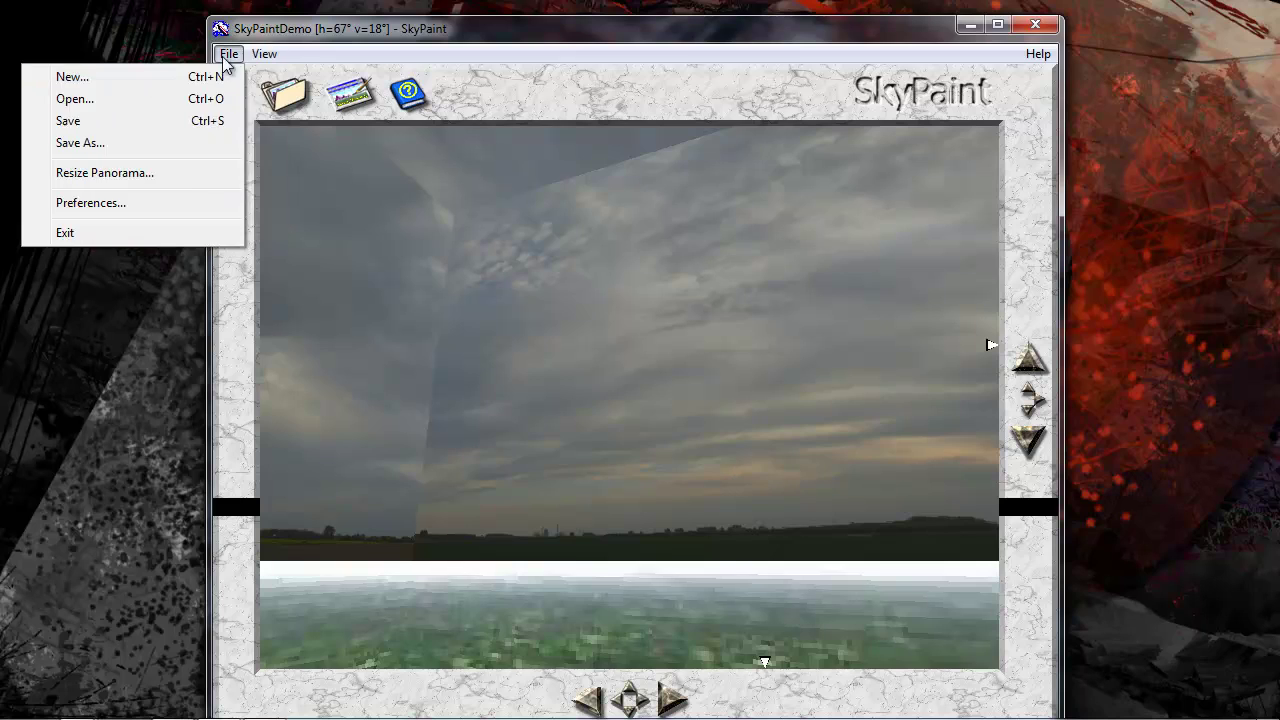
click(300, 93)
click(360, 125)
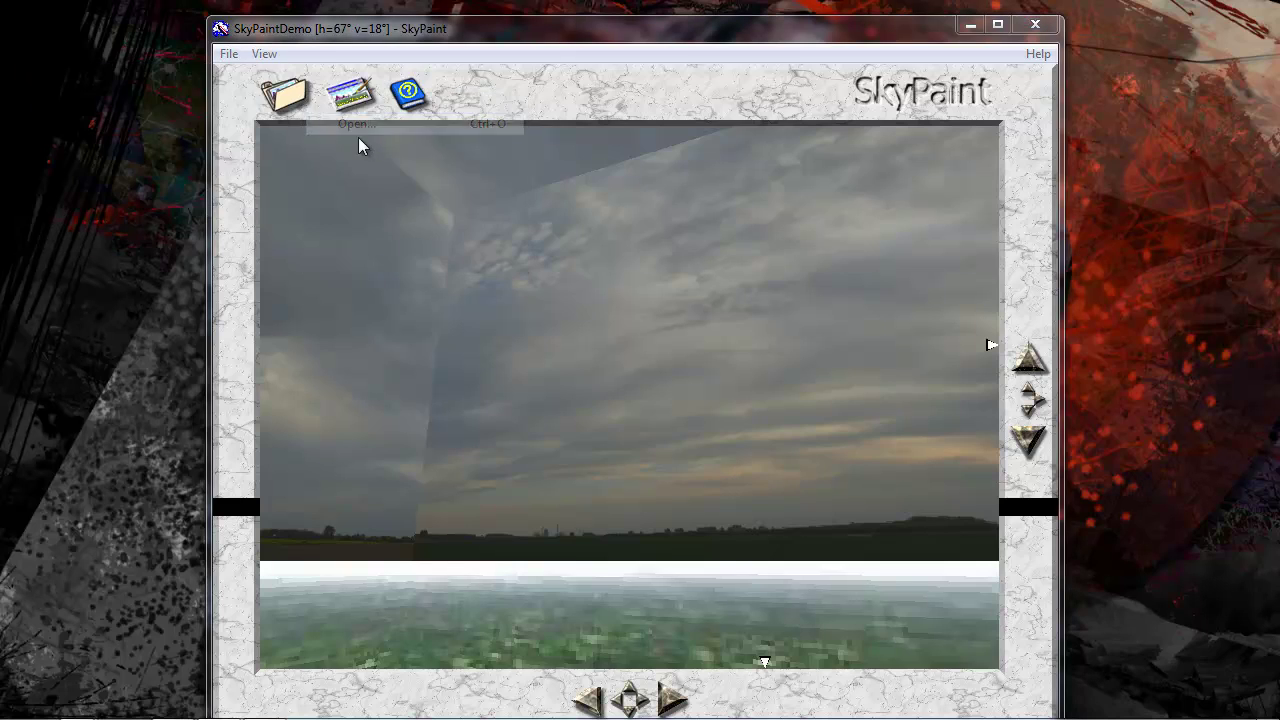
click(994, 571)
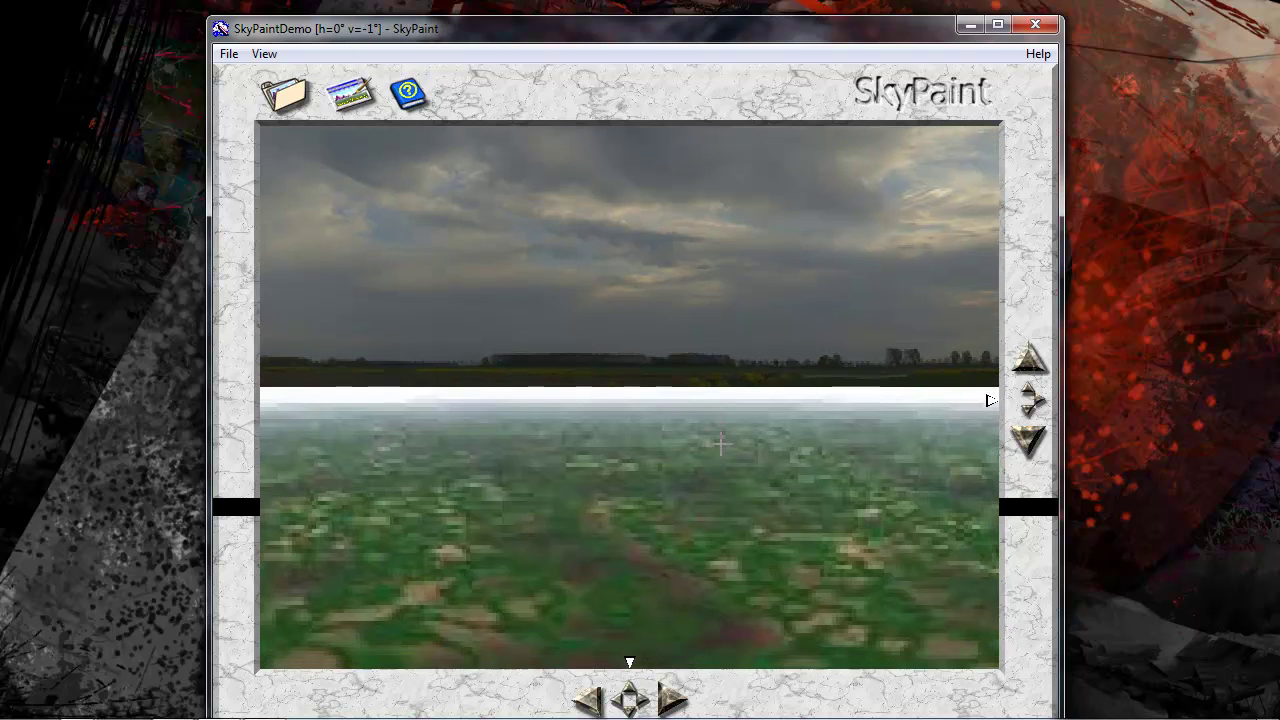
Rotate around the overcast panorama in every direction to inspect the seams
drag(716, 430, 770, 462)
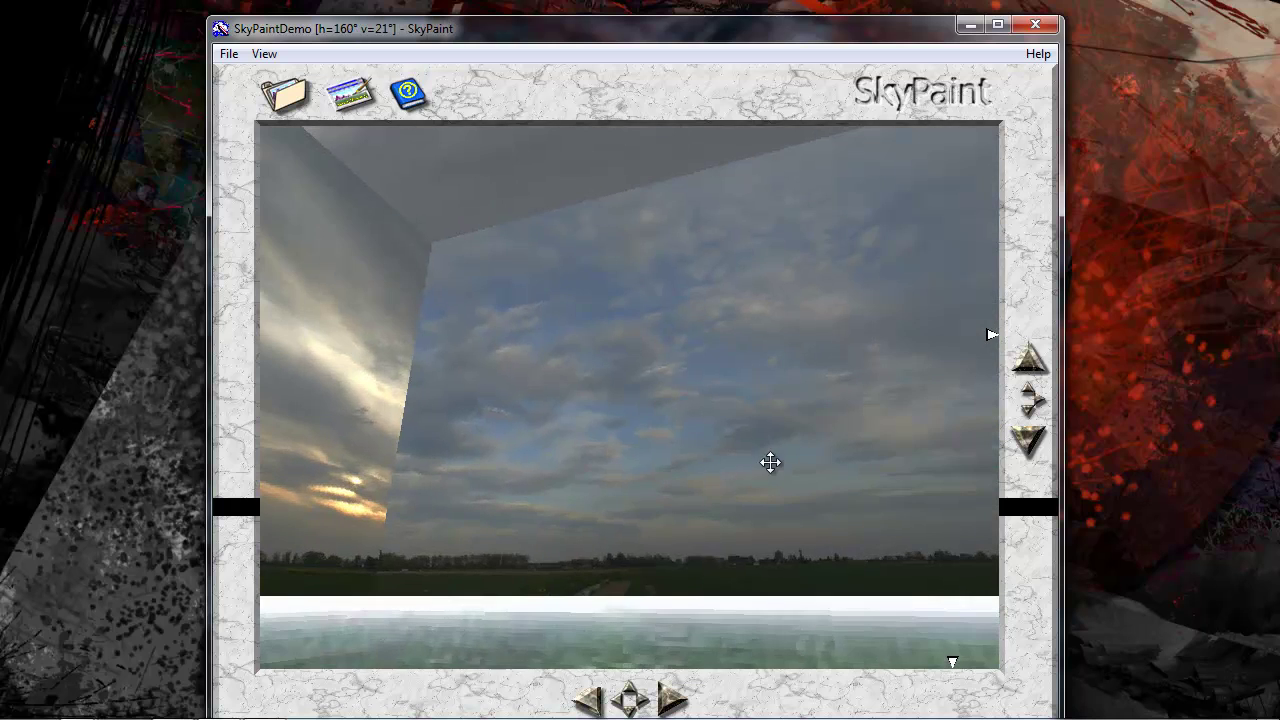
drag(802, 299, 673, 374)
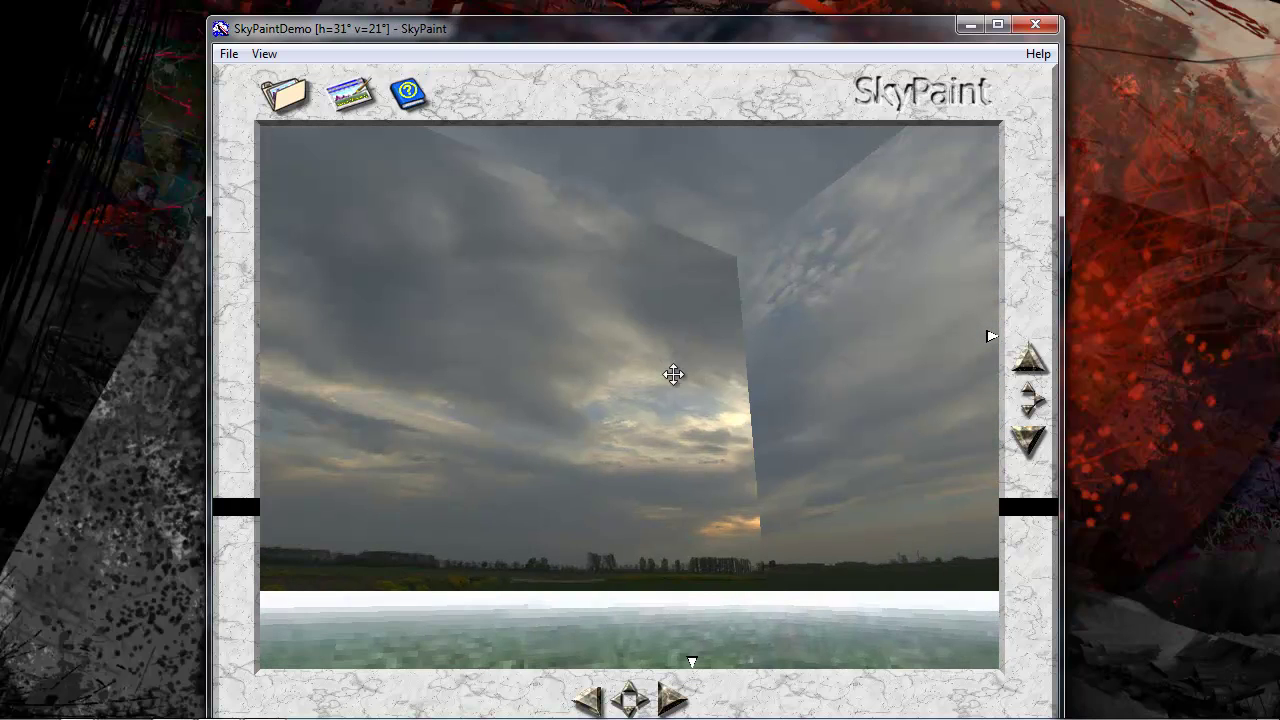
drag(757, 329, 877, 341)
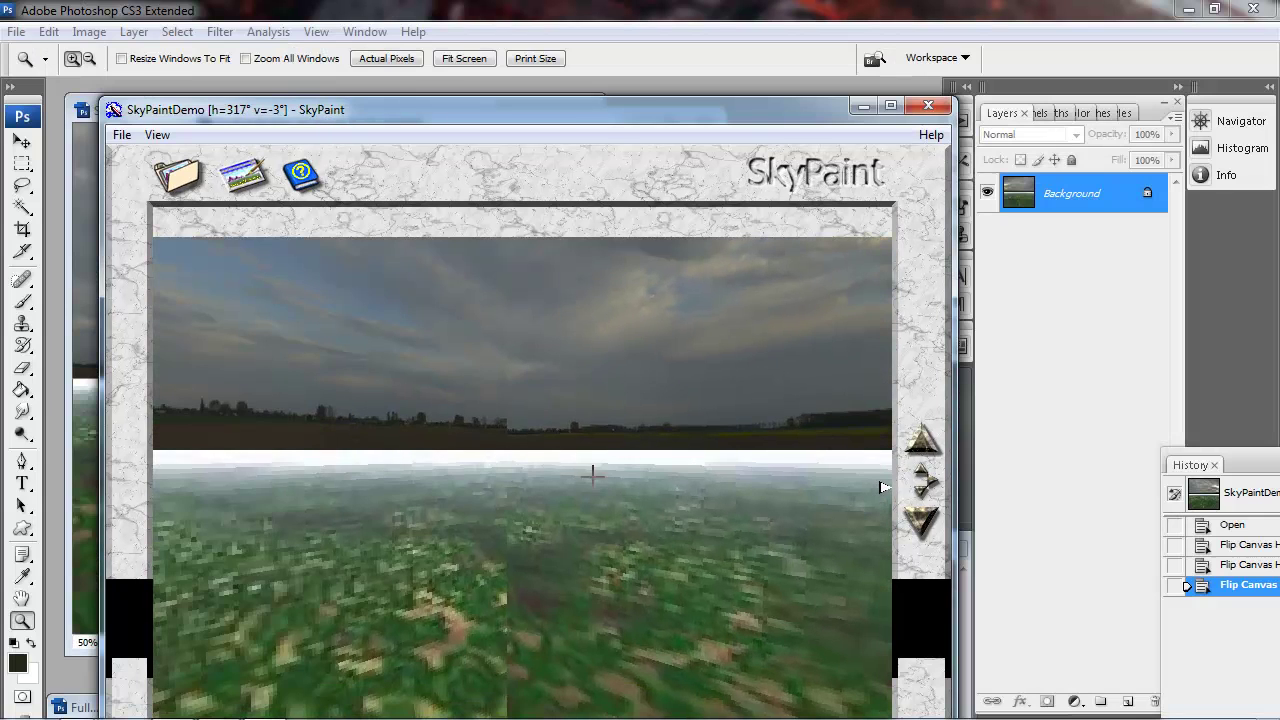
drag(591, 466, 414, 468)
drag(508, 468, 538, 489)
drag(461, 479, 682, 532)
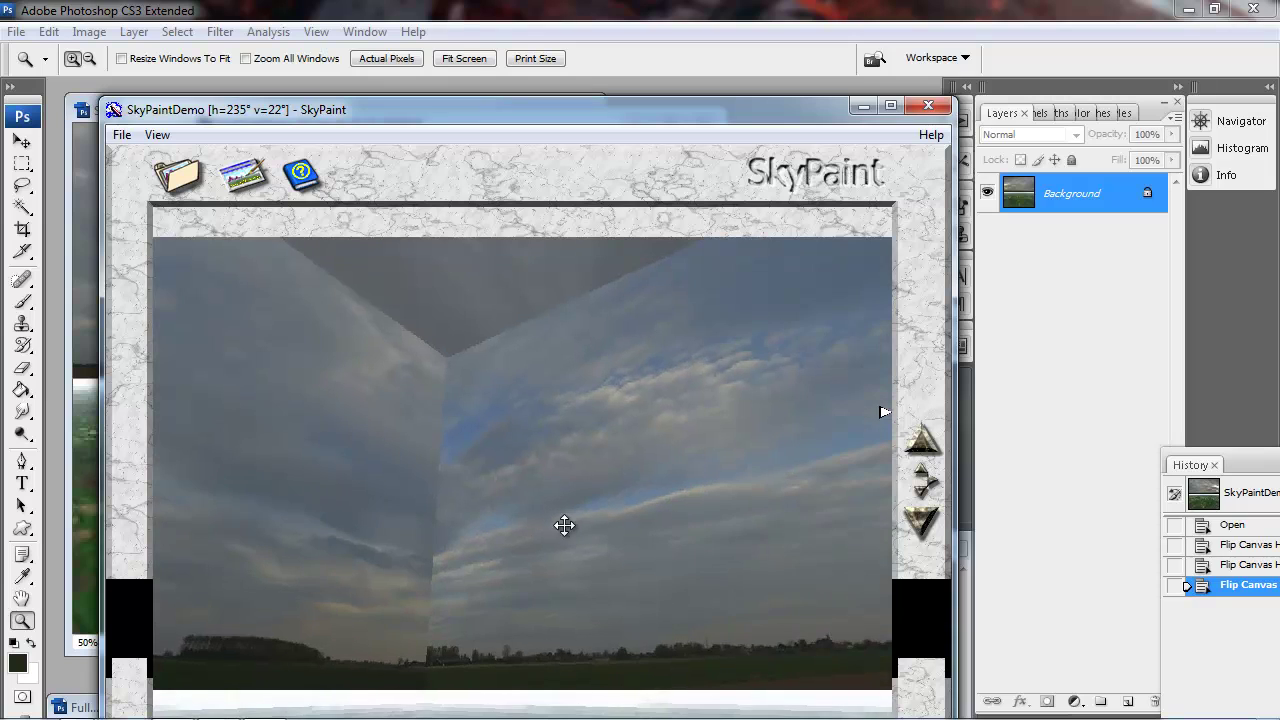
drag(565, 525, 532, 598)
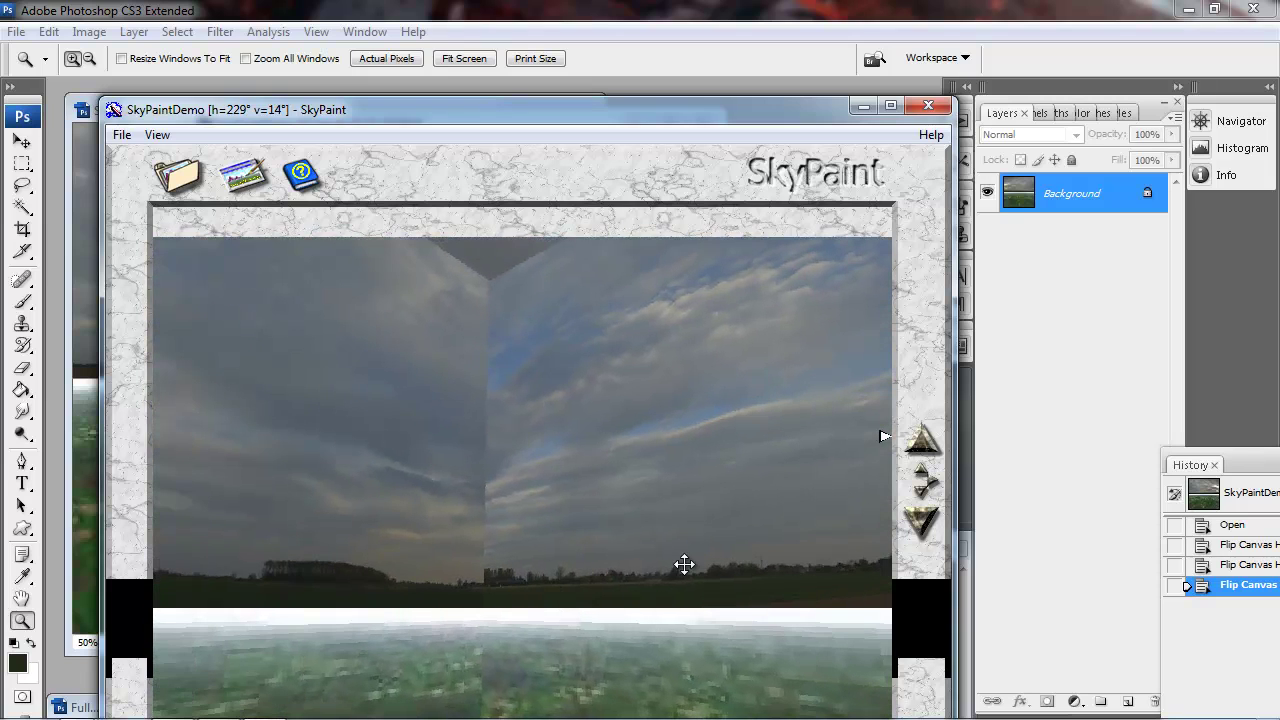
drag(676, 564, 568, 565)
drag(681, 548, 594, 543)
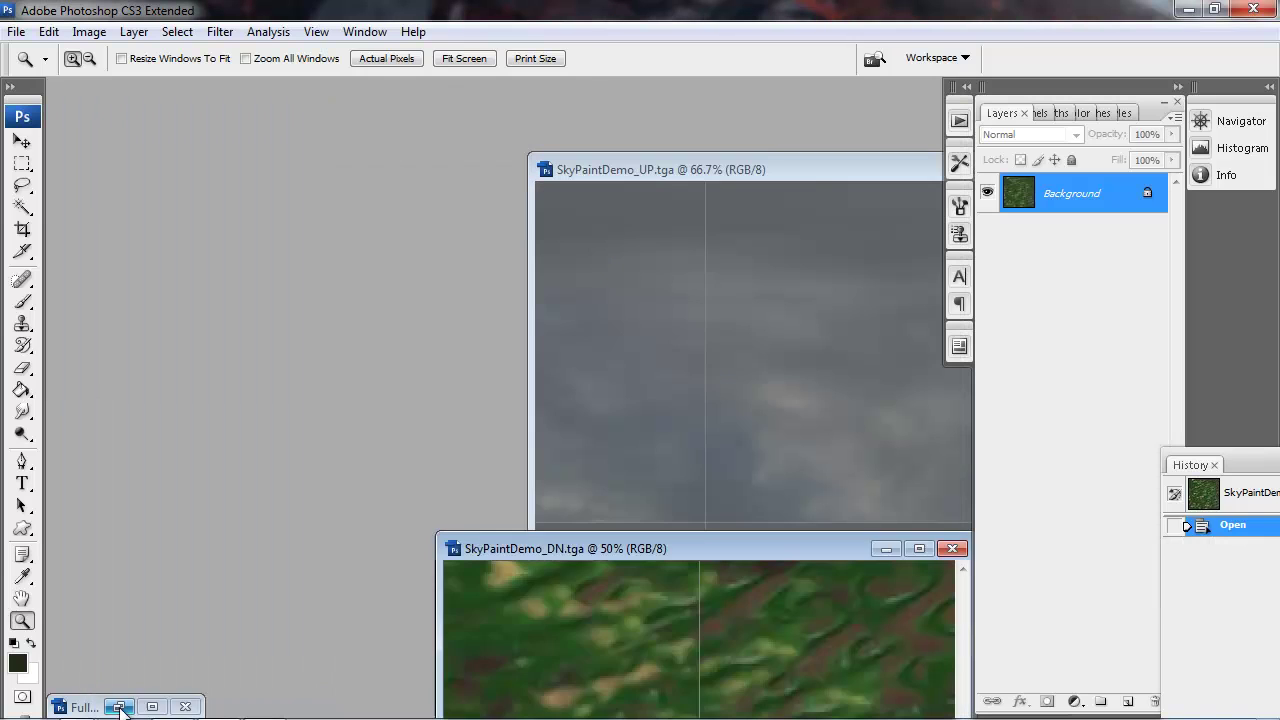
Close SkyPaintDemo_UP.tga and the remaining SkyPaintDemo face document in Photoshop
click(86, 703)
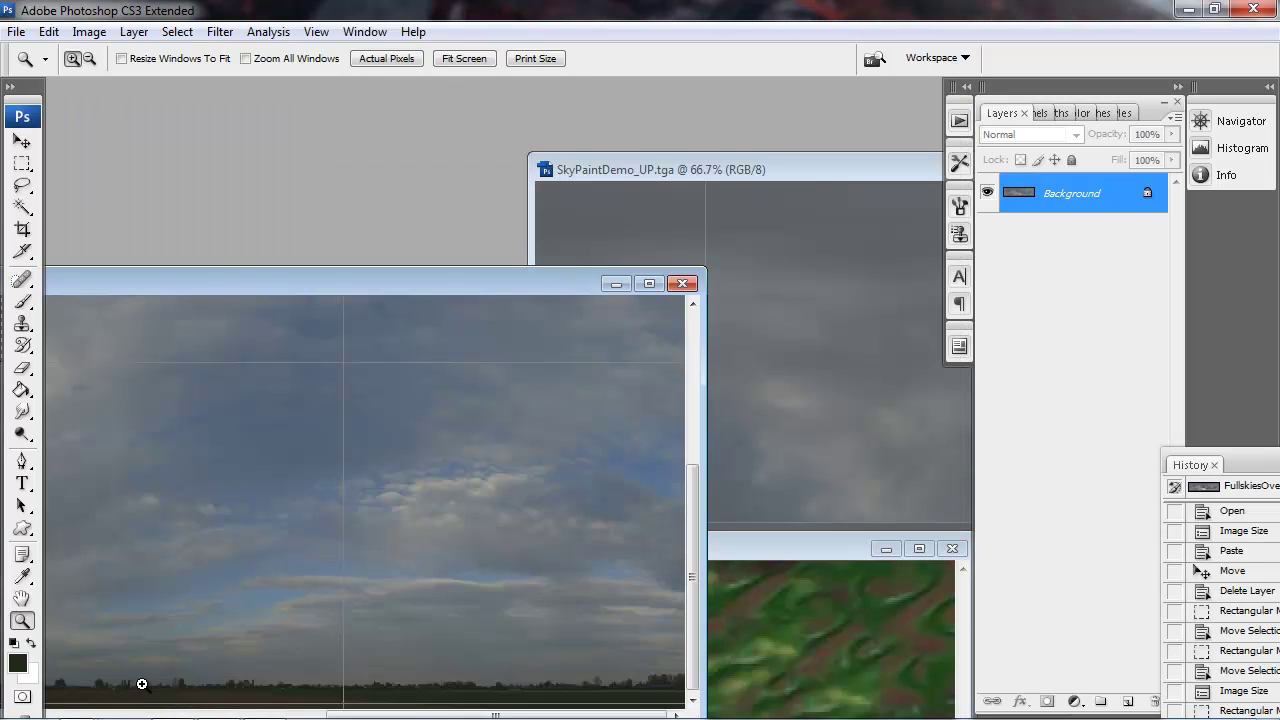
click(679, 192)
drag(646, 126, 226, 118)
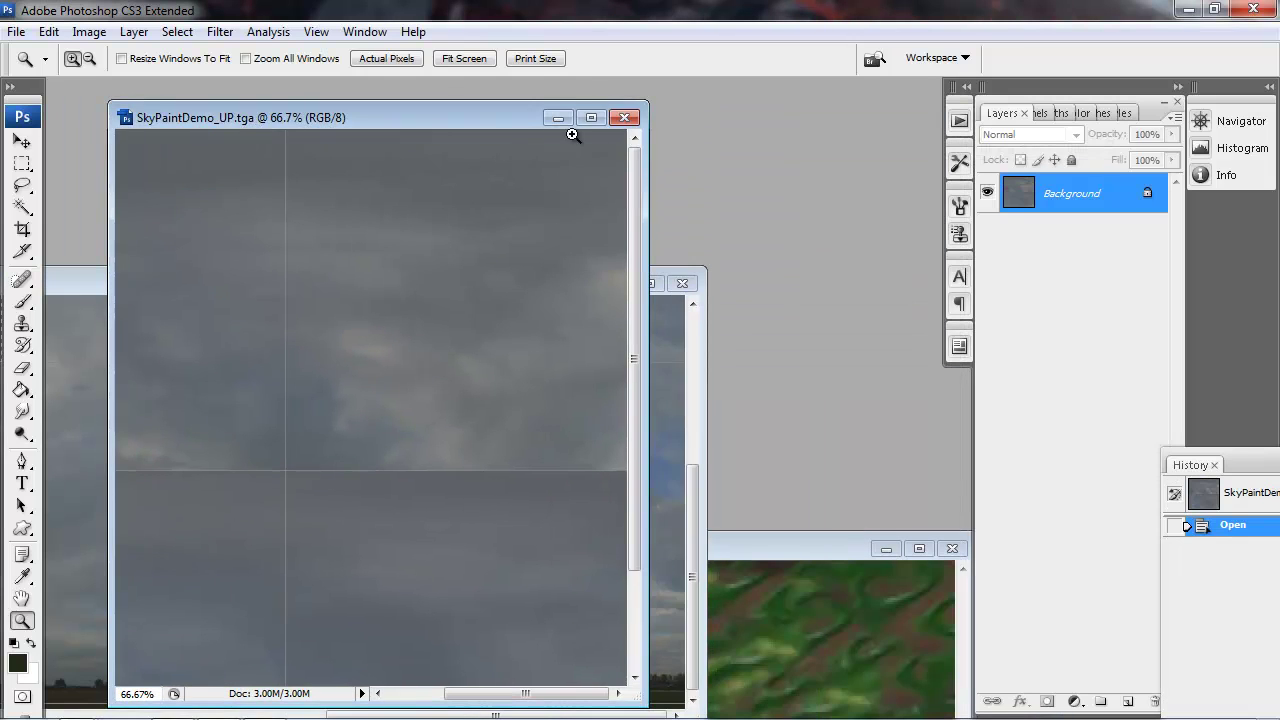
click(624, 119)
drag(759, 557, 577, 204)
click(763, 198)
Bring SkyPaint back in front and tilt the panorama view slightly
drag(451, 289, 765, 280)
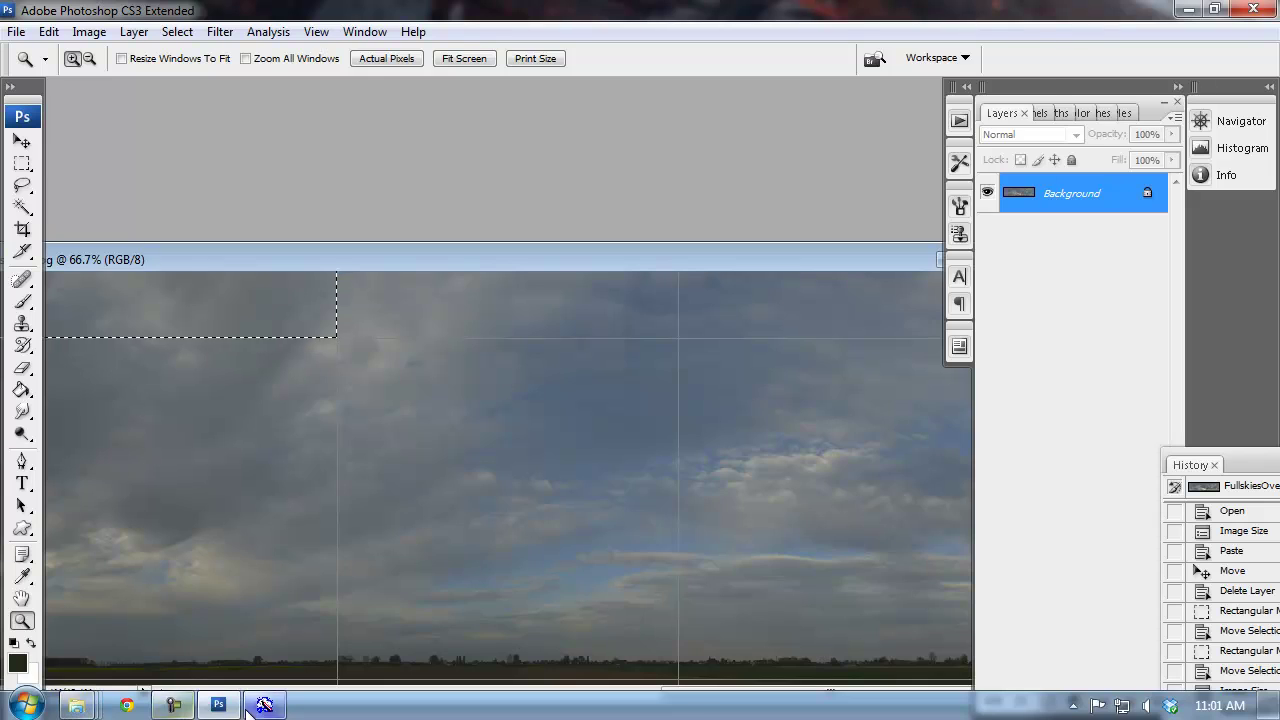
click(265, 706)
drag(705, 500, 709, 489)
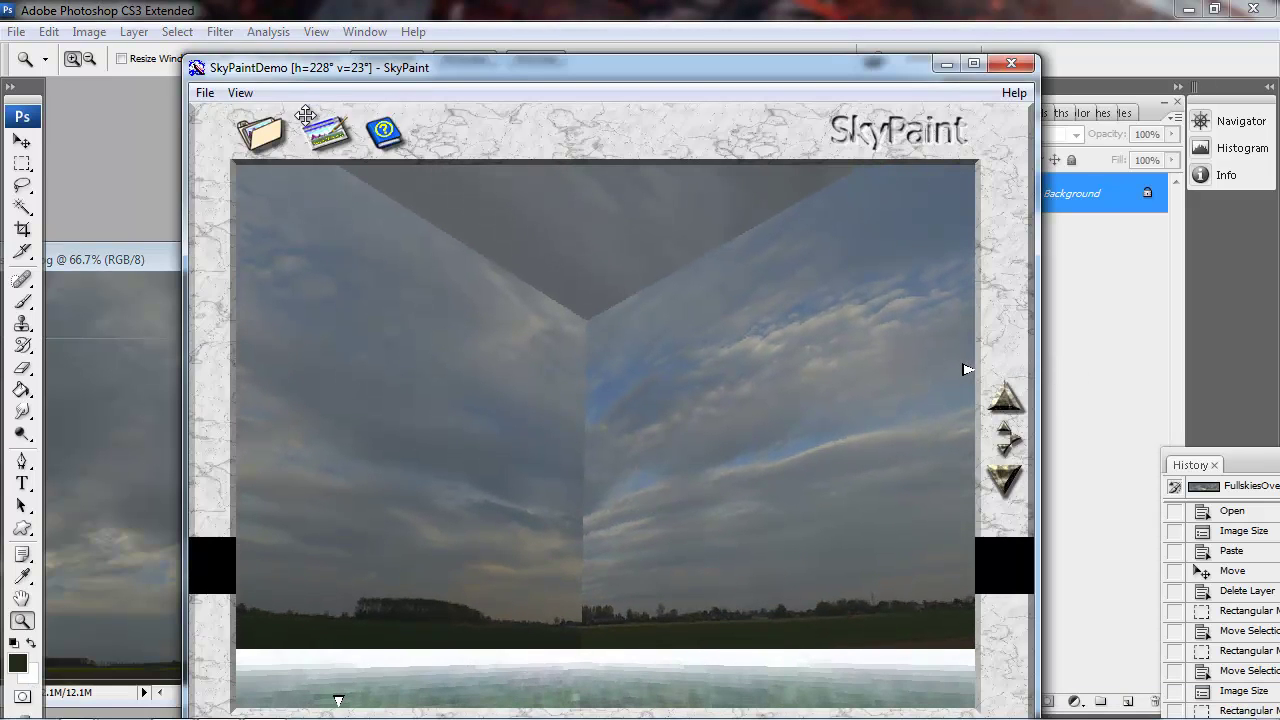
Send the current SkyPaint view to Photoshop as a 739x543 T_SP2.bmp
click(349, 129)
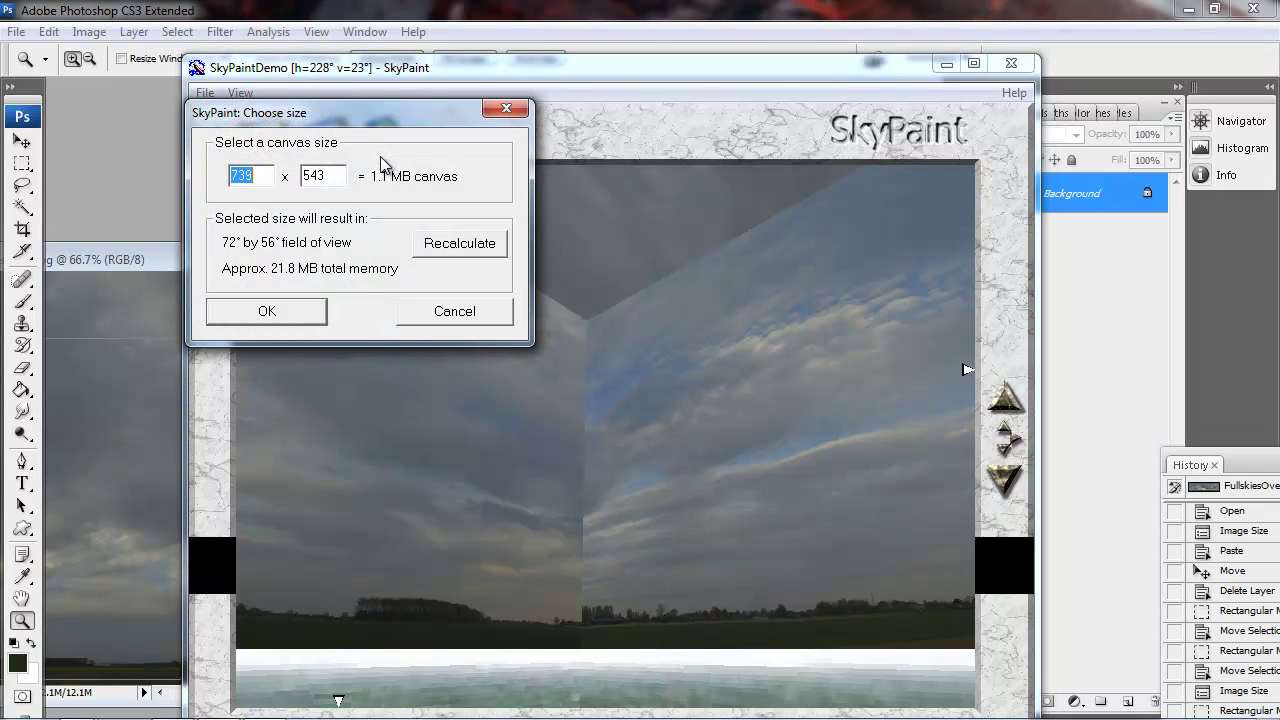
click(266, 317)
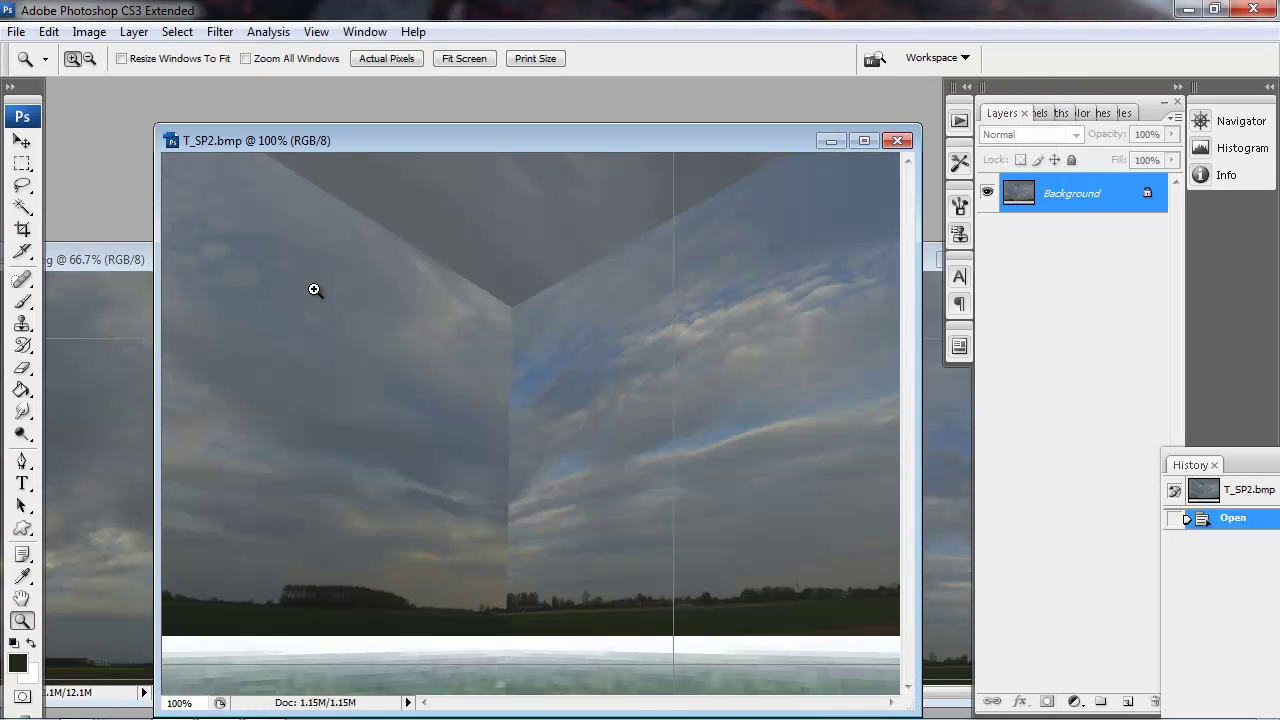
drag(494, 134, 639, 110)
Place the Fullskies panorama window over T_SP2.bmp and zoom into its horizon
drag(262, 268, 393, 158)
drag(405, 401, 683, 303)
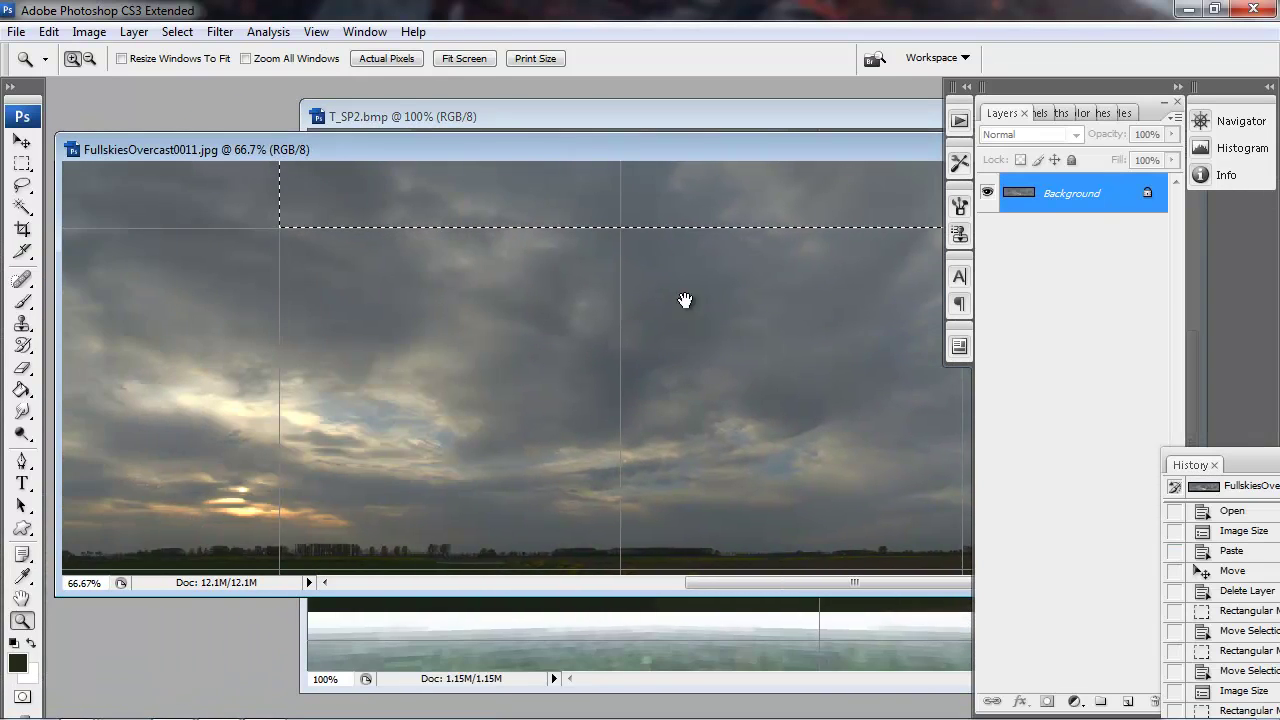
drag(571, 151, 486, 188)
drag(818, 437, 450, 427)
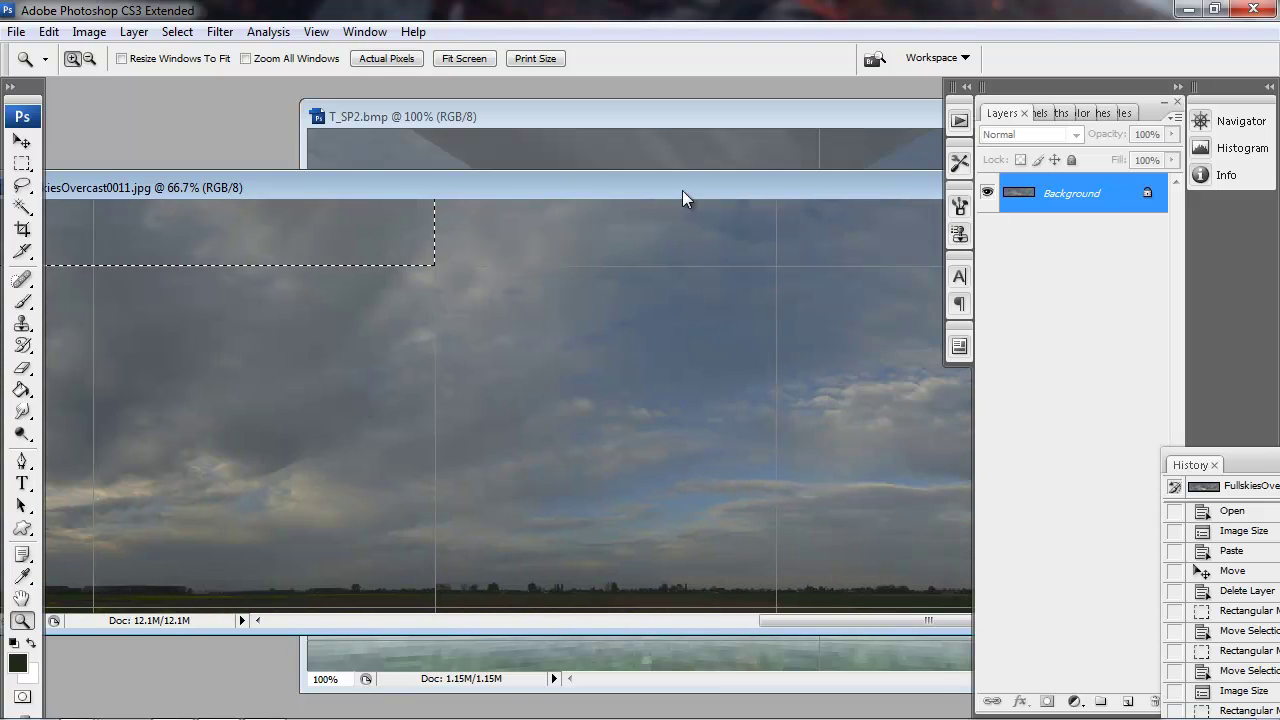
drag(682, 190, 488, 195)
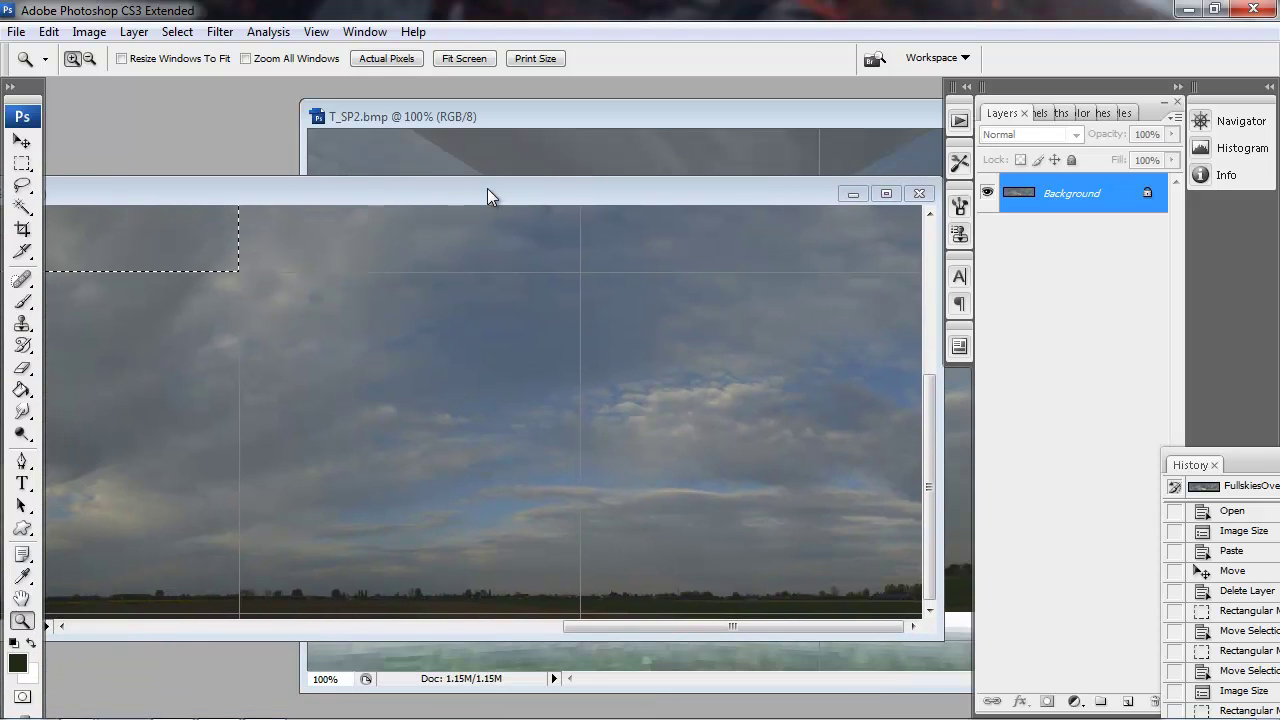
click(630, 584)
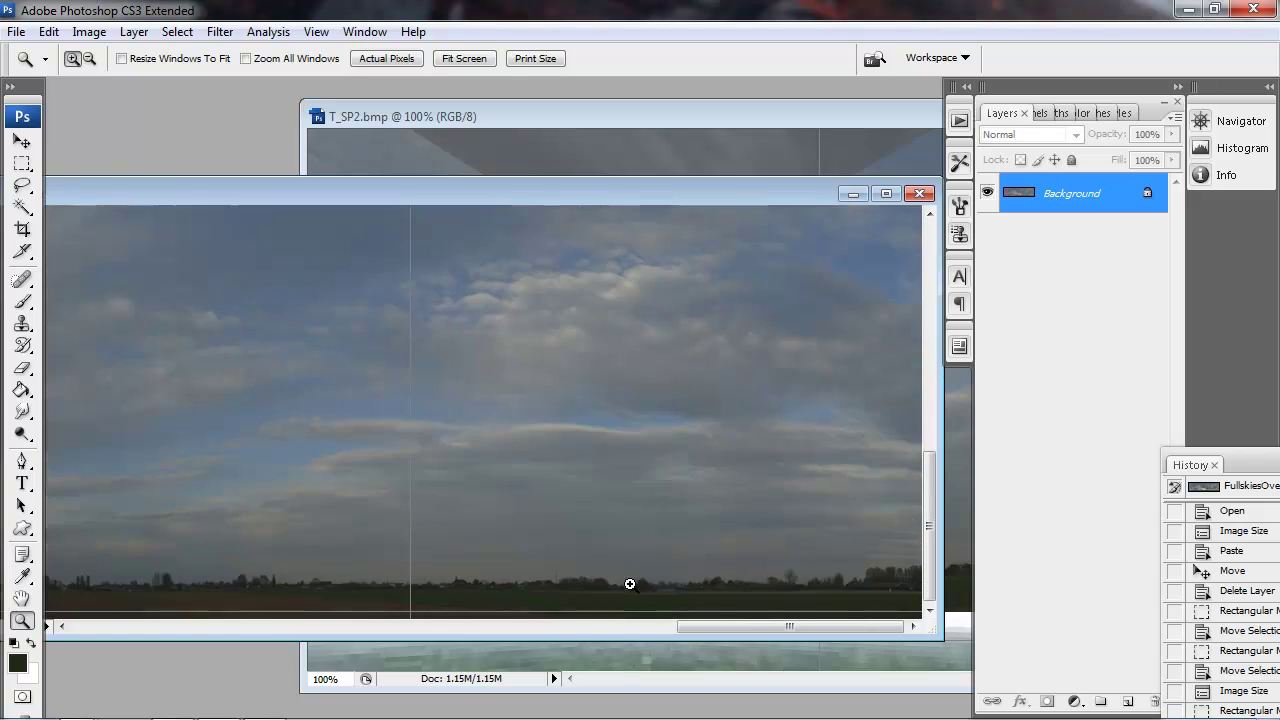
click(466, 560)
Zoom Fullskies back to 100% and rearrange it against T_SP2.bmp for comparison
drag(521, 197, 941, 399)
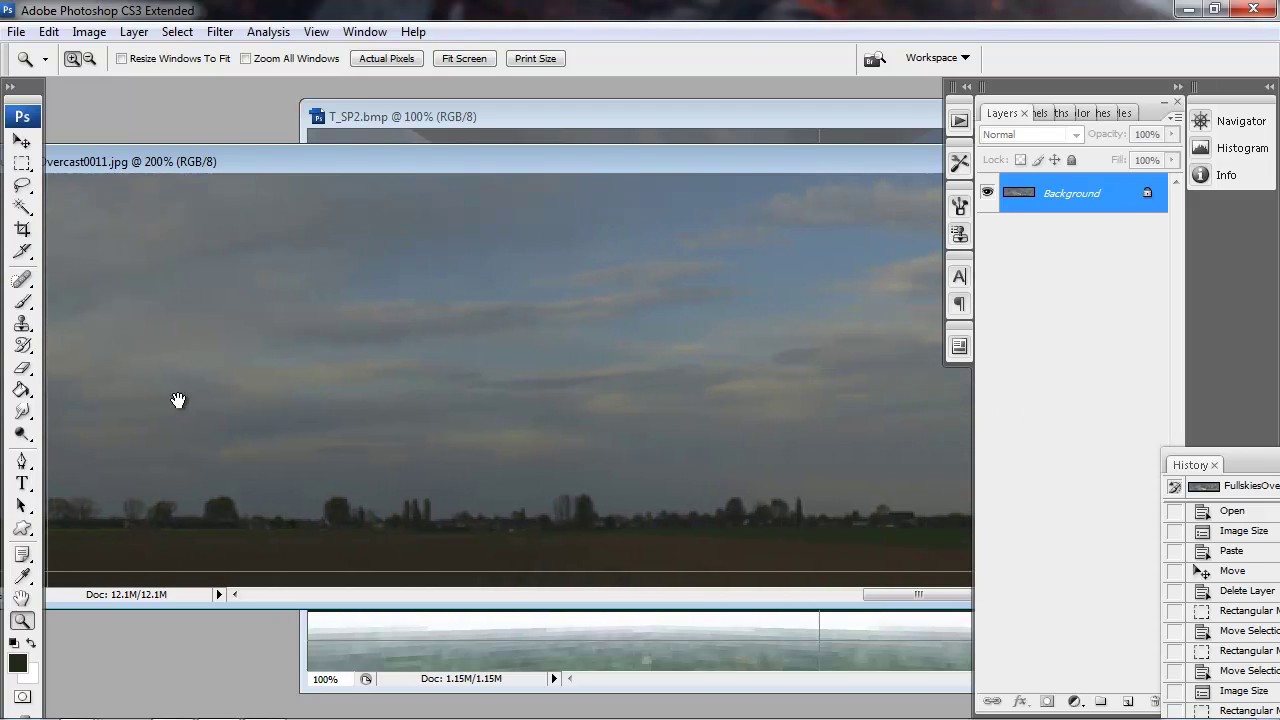
drag(177, 400, 918, 341)
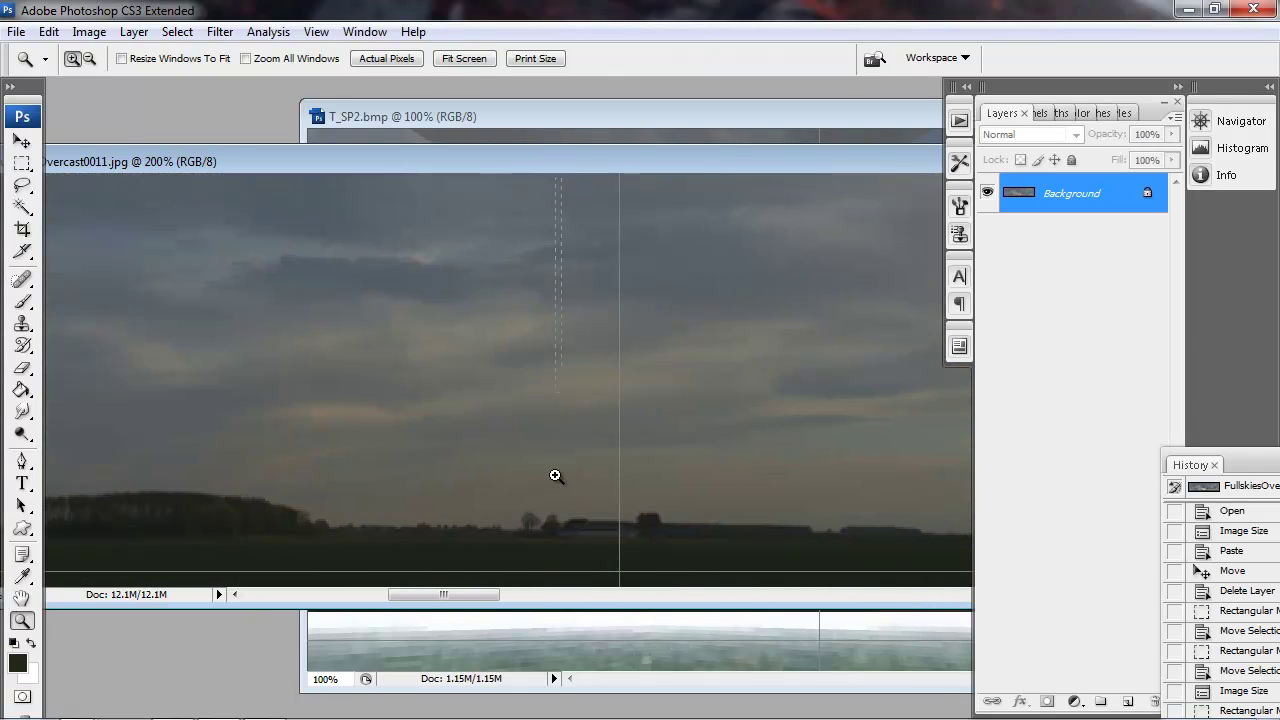
alt+click(545, 357)
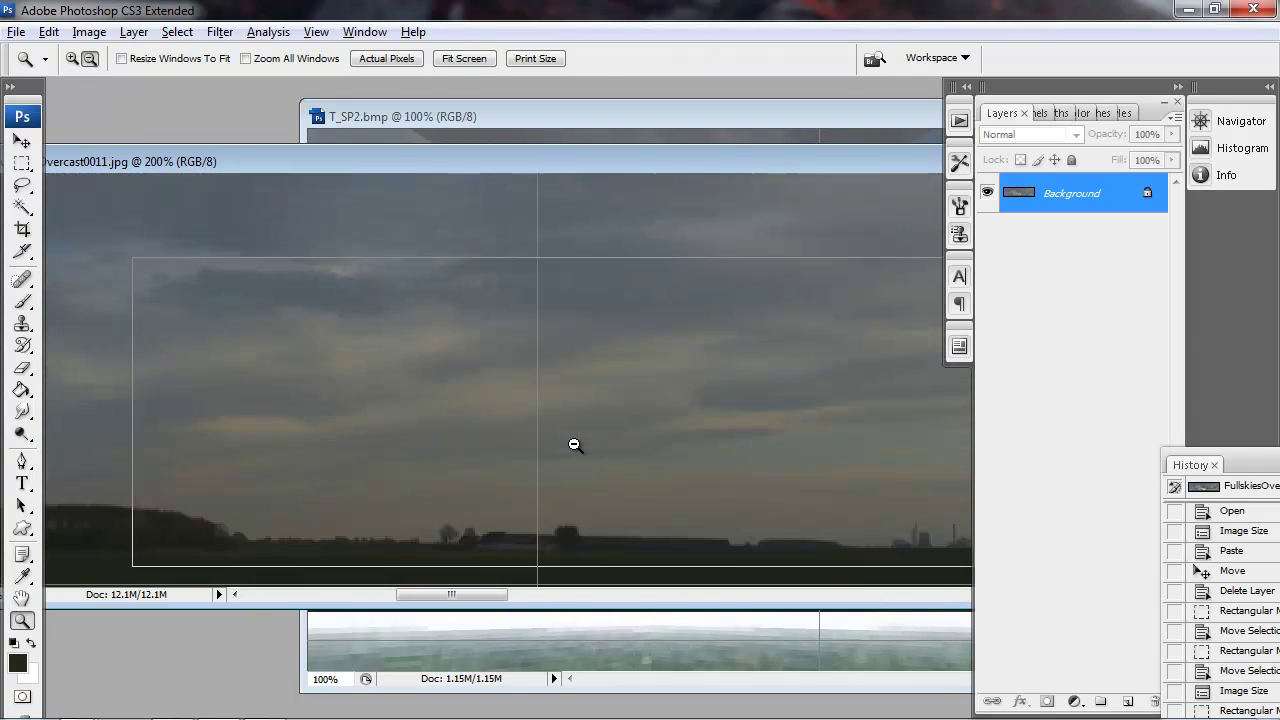
drag(362, 167, 518, 719)
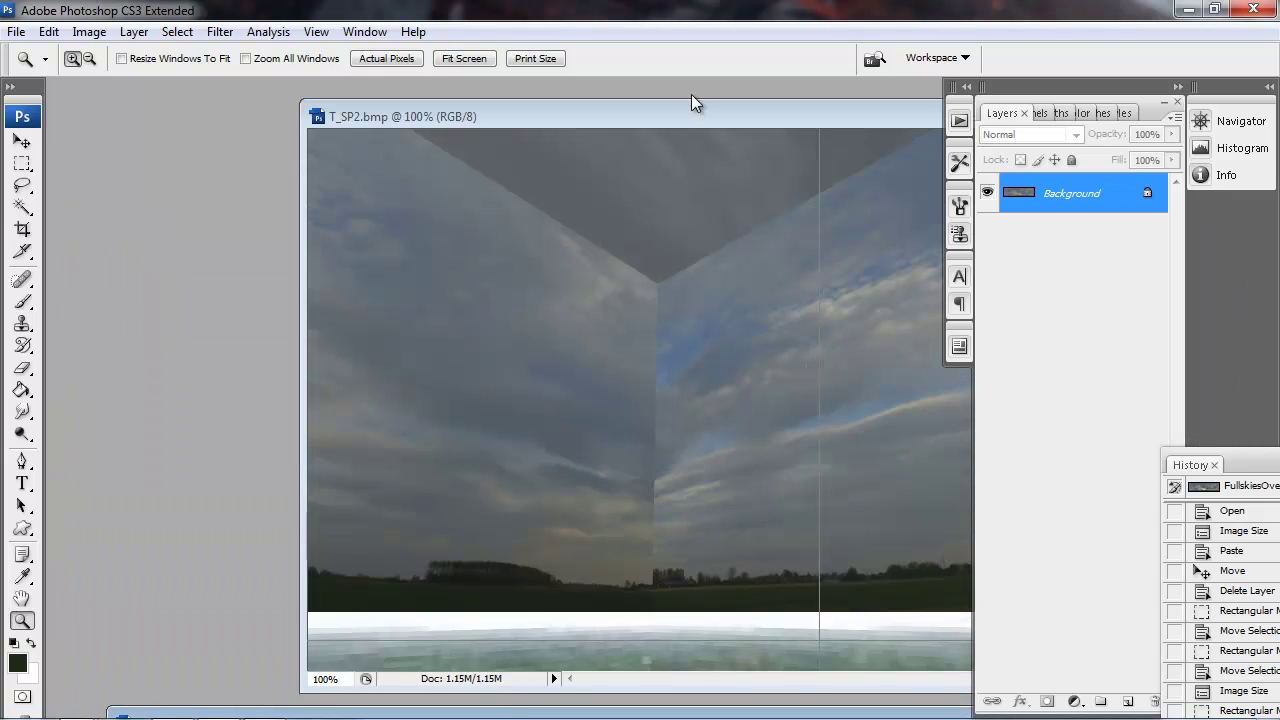
mouse_move(470, 705)
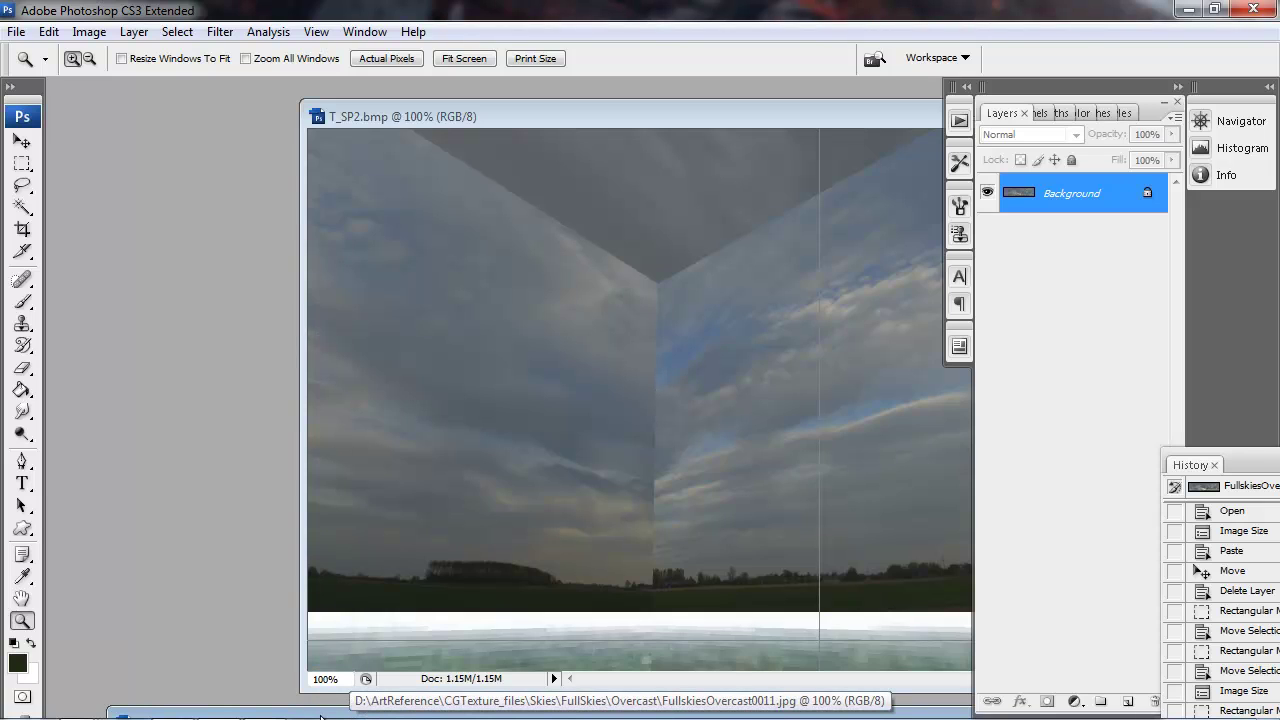
drag(320, 716, 303, 181)
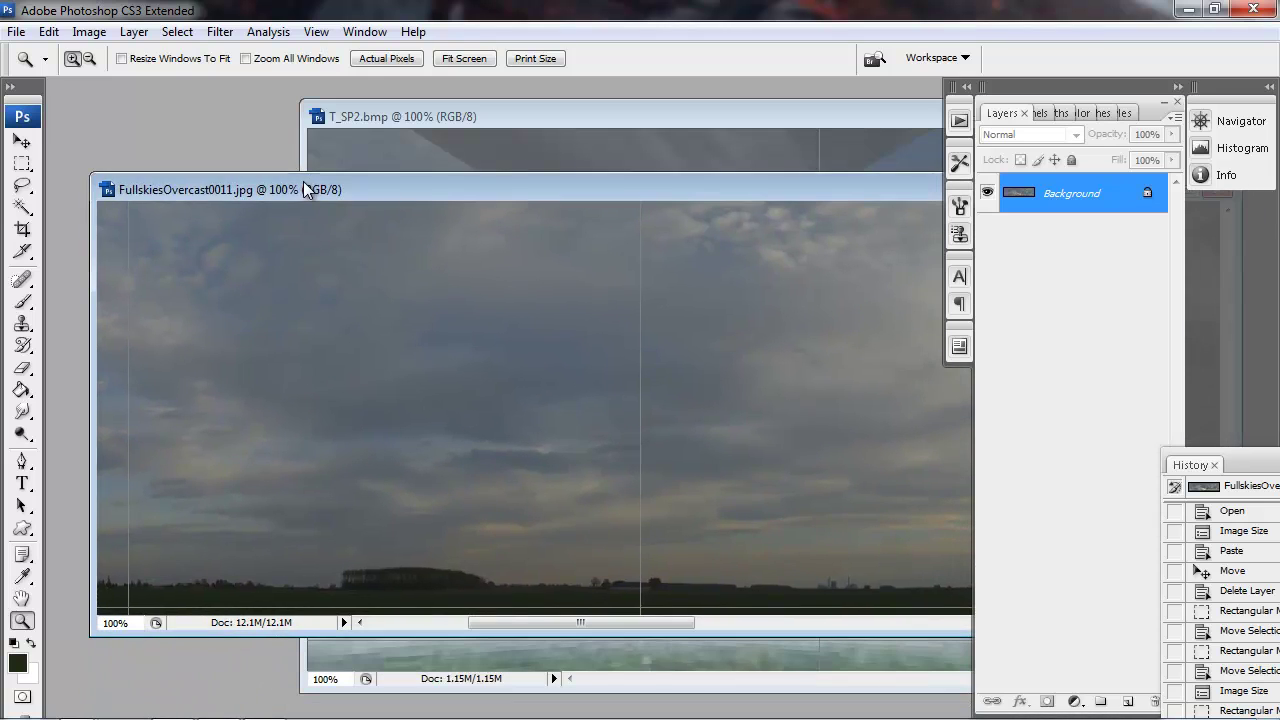
Place a fixed 1024x512 selection on the Fullskies sky at 66.7% zoom, undoing a trial move
click(22, 162)
drag(328, 335, 569, 537)
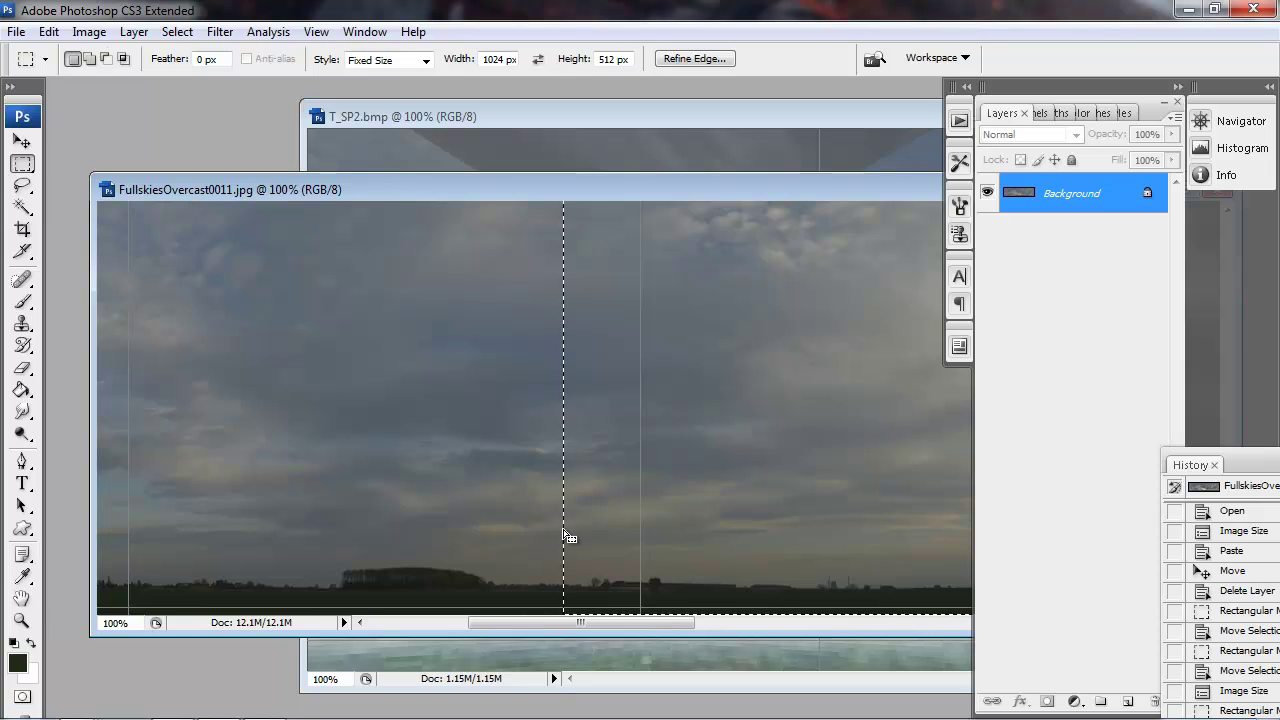
key(z)
alt+click(523, 506)
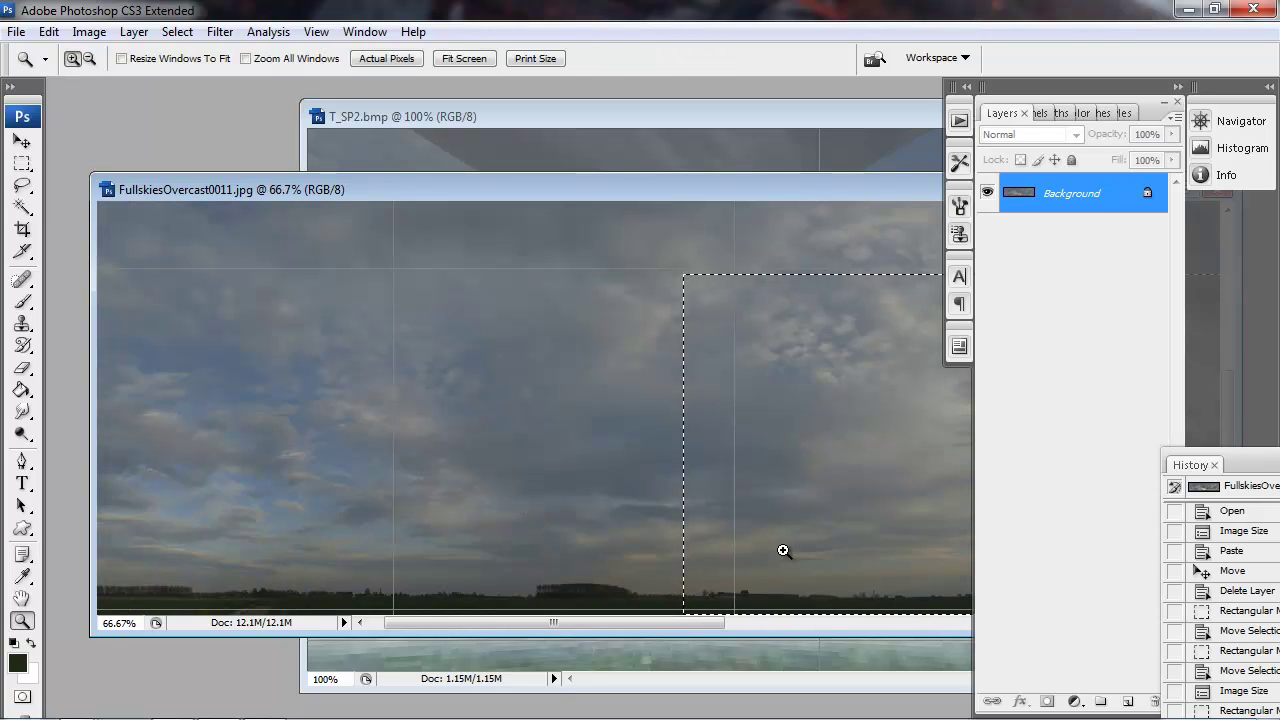
key(v)
drag(766, 554, 589, 526)
key(ctrl+z)
key(ctrl+z)
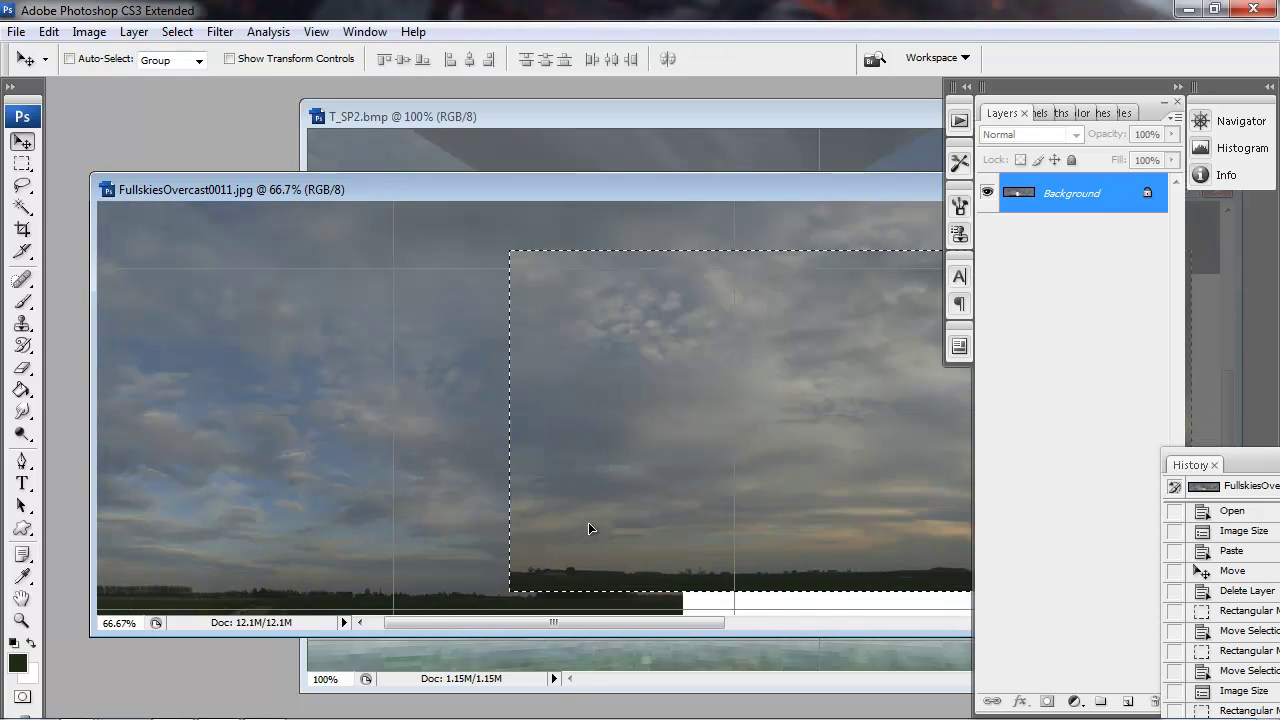
key(ctrl+z)
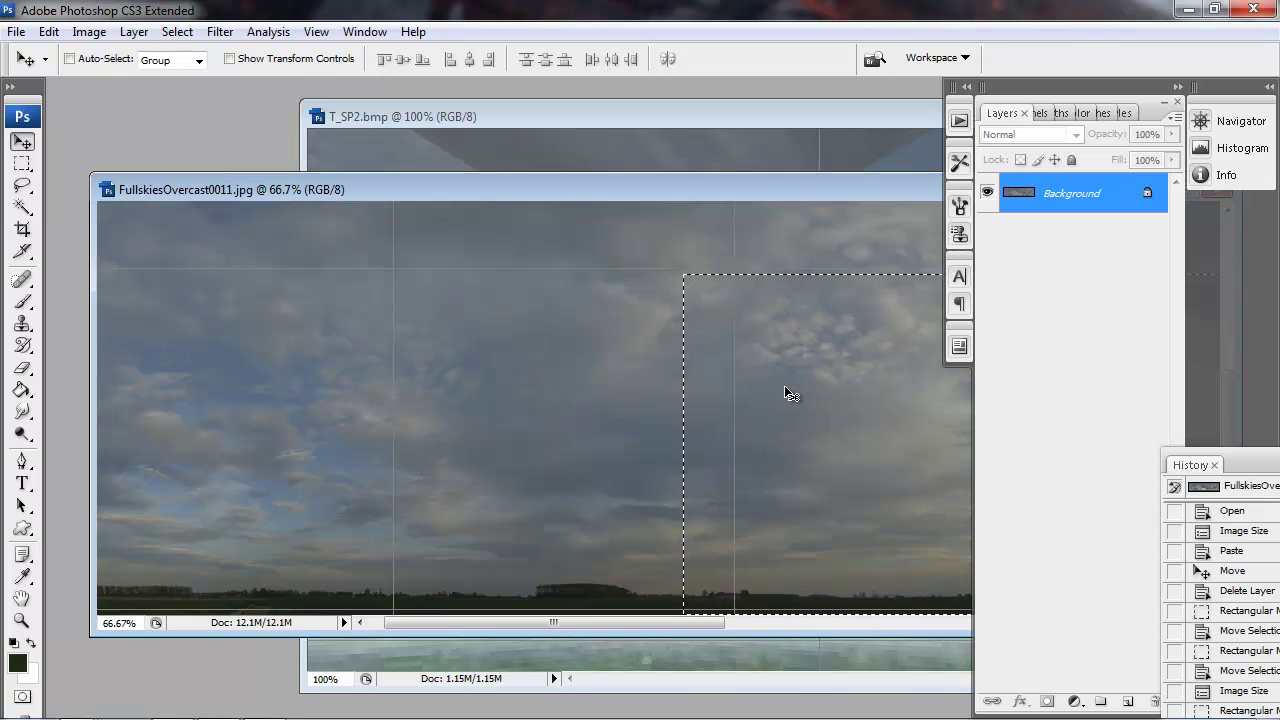
Paste the copied sky into T_SP2.bmp as Layer 1 and drag it over the background
click(583, 125)
key(m)
drag(583, 125, 384, 122)
key(z)
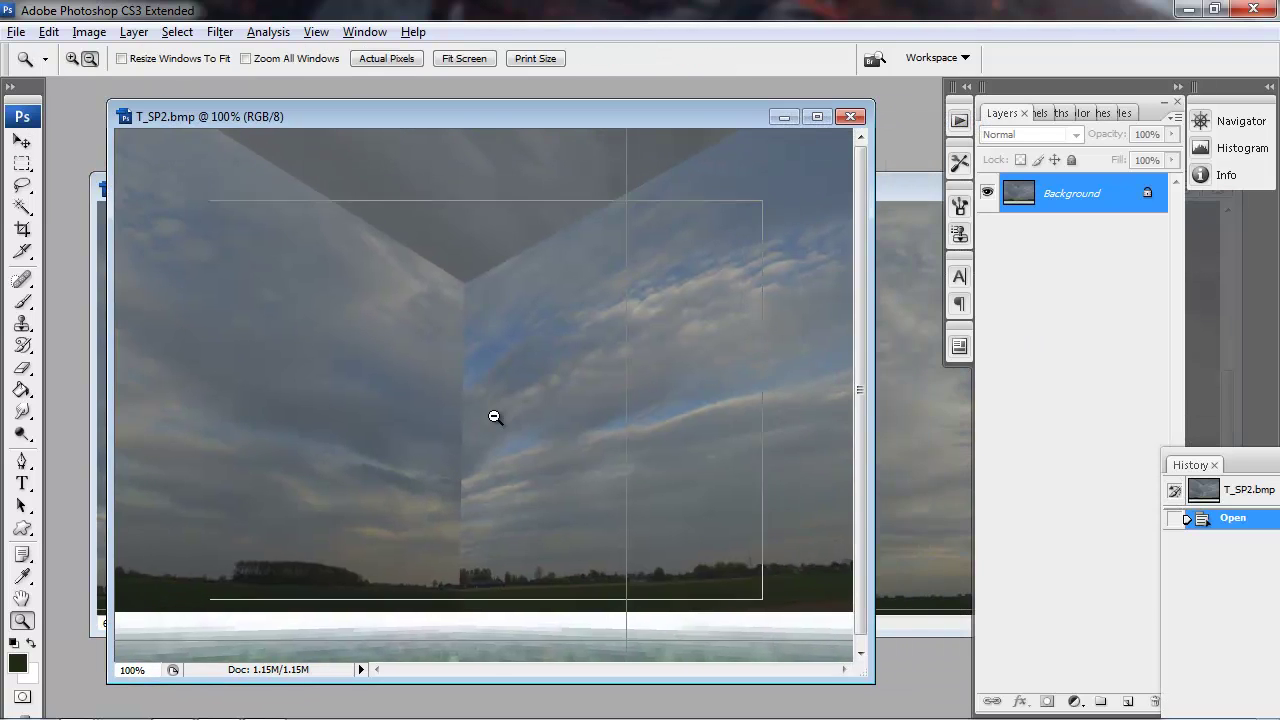
alt+click(494, 417)
key(ctrl+v)
key(v)
drag(420, 456, 341, 430)
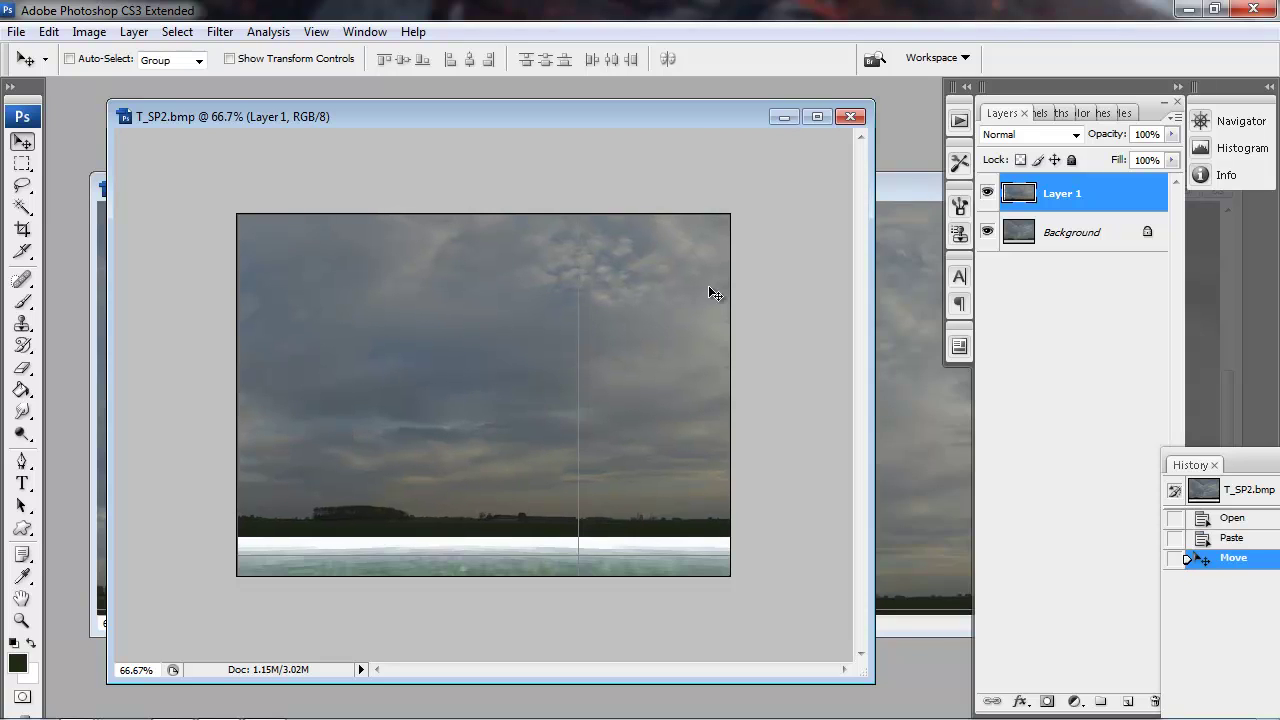
Erase the pasted sky layer's bottom-left, left and right treeline edges to blend them
key(e)
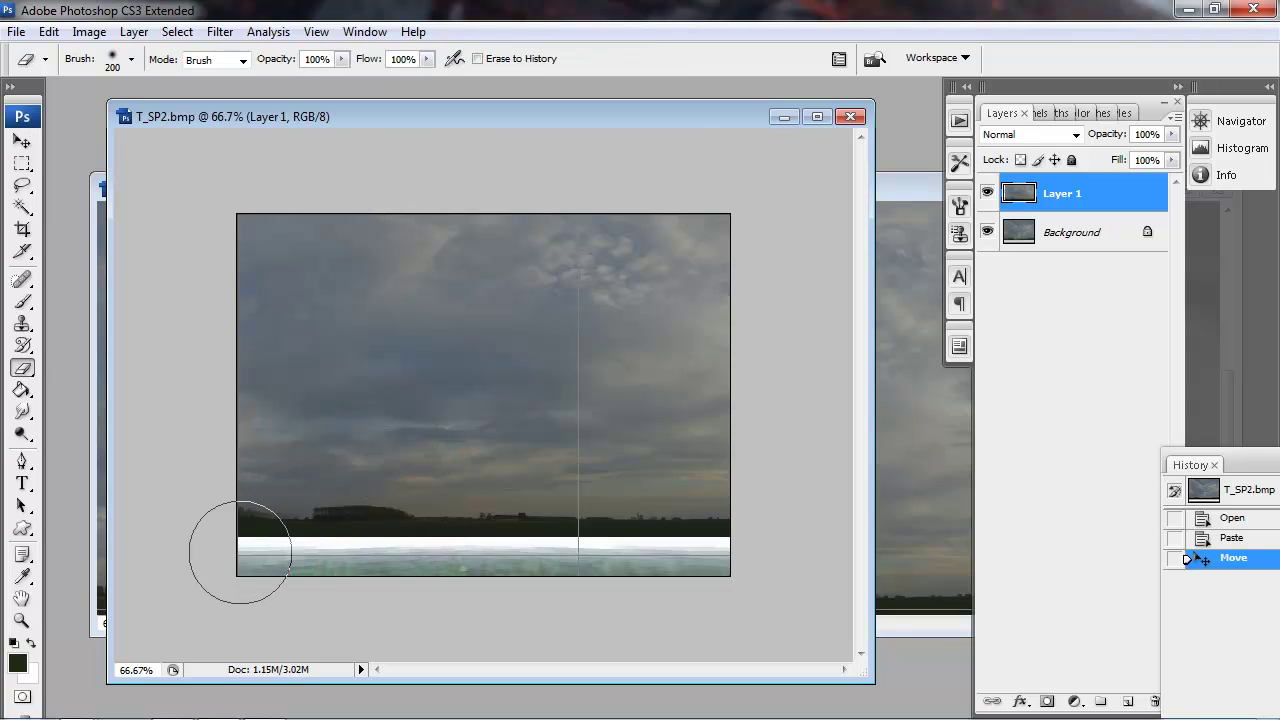
key(bracketleft)
key(bracketleft)
key(bracketleft)
click(287, 565)
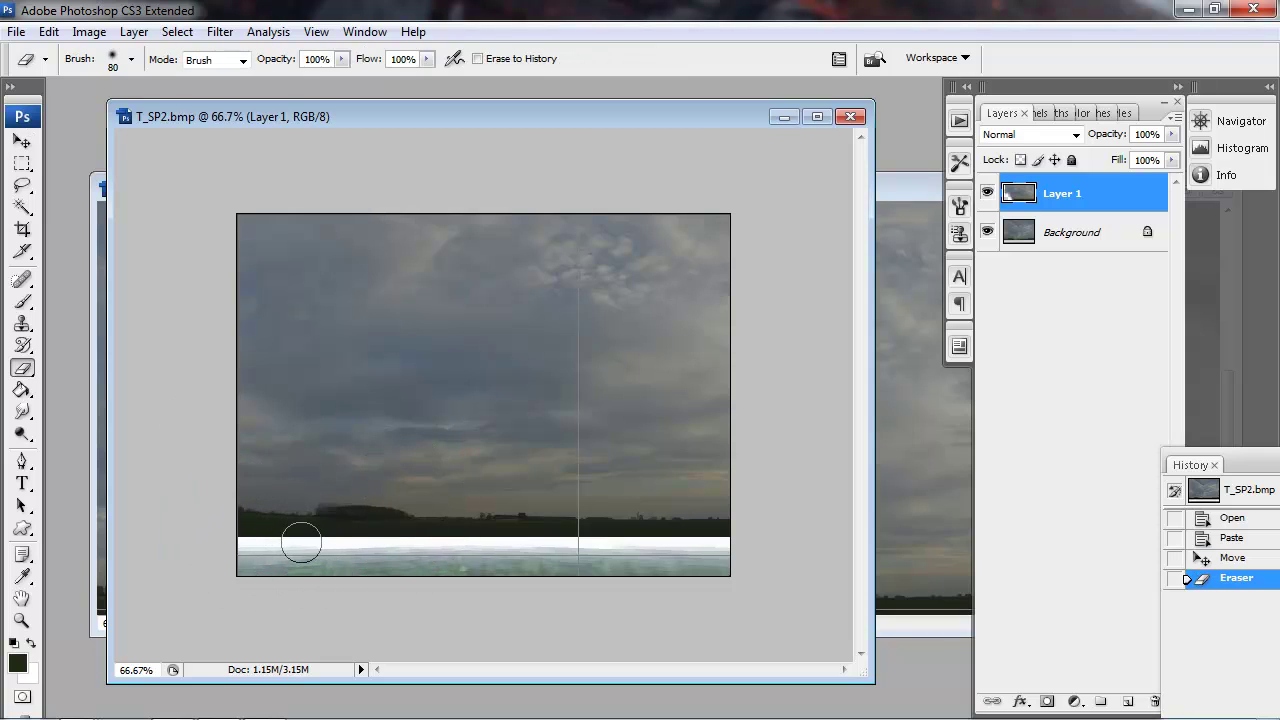
key(bracketright)
key(bracketright)
key(bracketright)
key(bracketright)
key(bracketright)
key(bracketright)
key(ctrl+Up)
drag(320, 240, 510, 250)
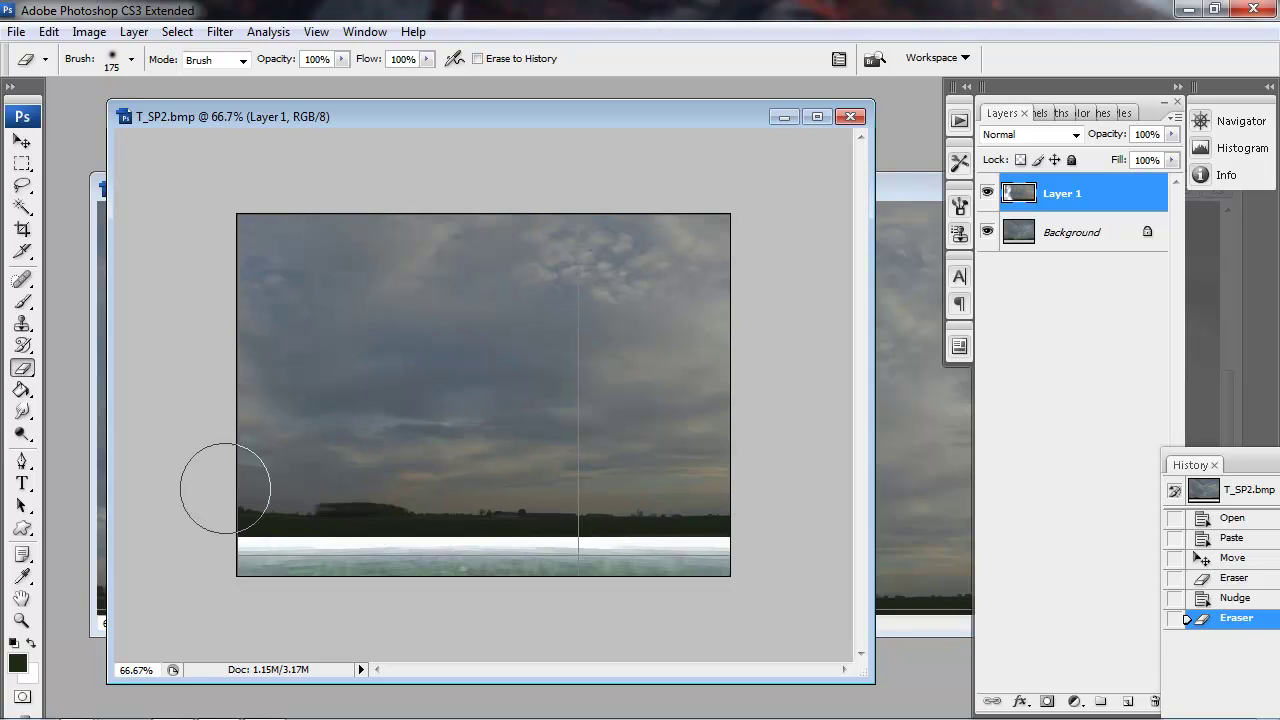
drag(204, 454, 617, 432)
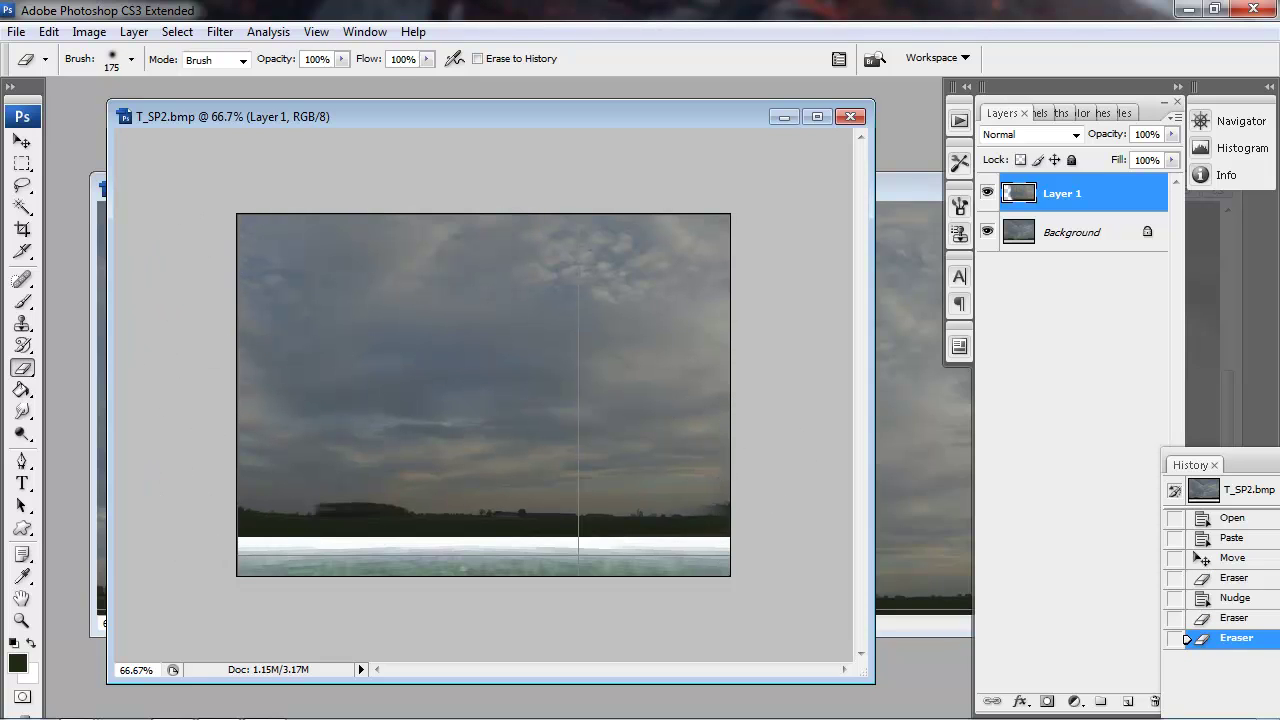
mouse_move(742, 530)
mouse_down()
mouse_move(674, 569)
mouse_move(604, 566)
mouse_move(780, 420)
mouse_move(717, 357)
mouse_move(683, 262)
mouse_move(667, 323)
mouse_move(600, 237)
mouse_move(640, 240)
mouse_up()
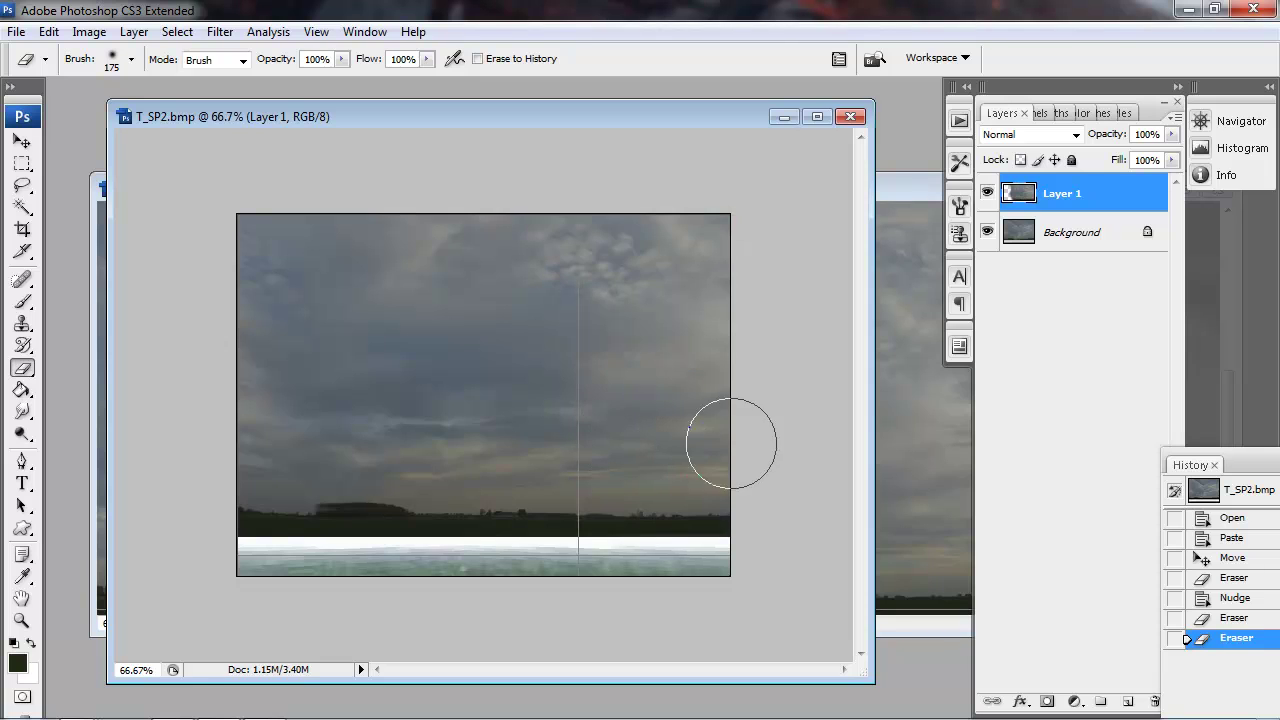
Smudge the horizon seam at 100%, zoom back to 66.7%, and merge Layer 1 down
key(ctrl+alt+0)
key(r)
key(bracketleft)
drag(684, 575, 584, 571)
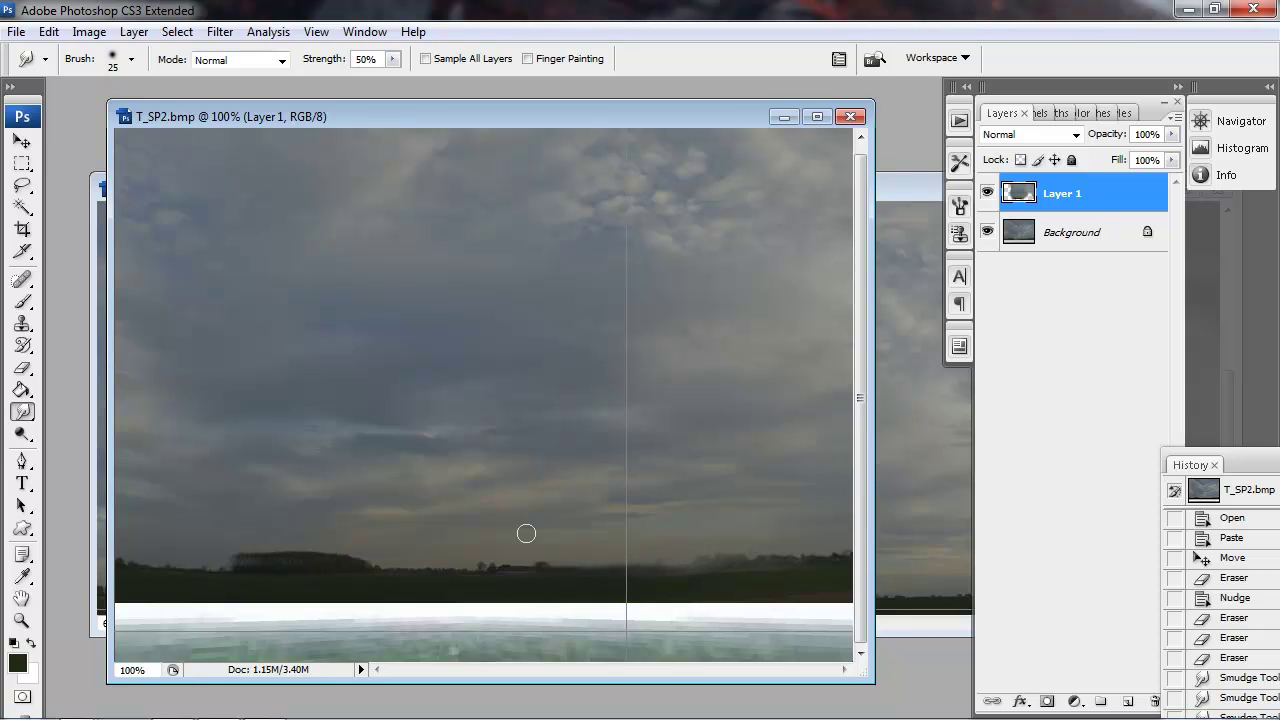
key(z)
alt+click(622, 460)
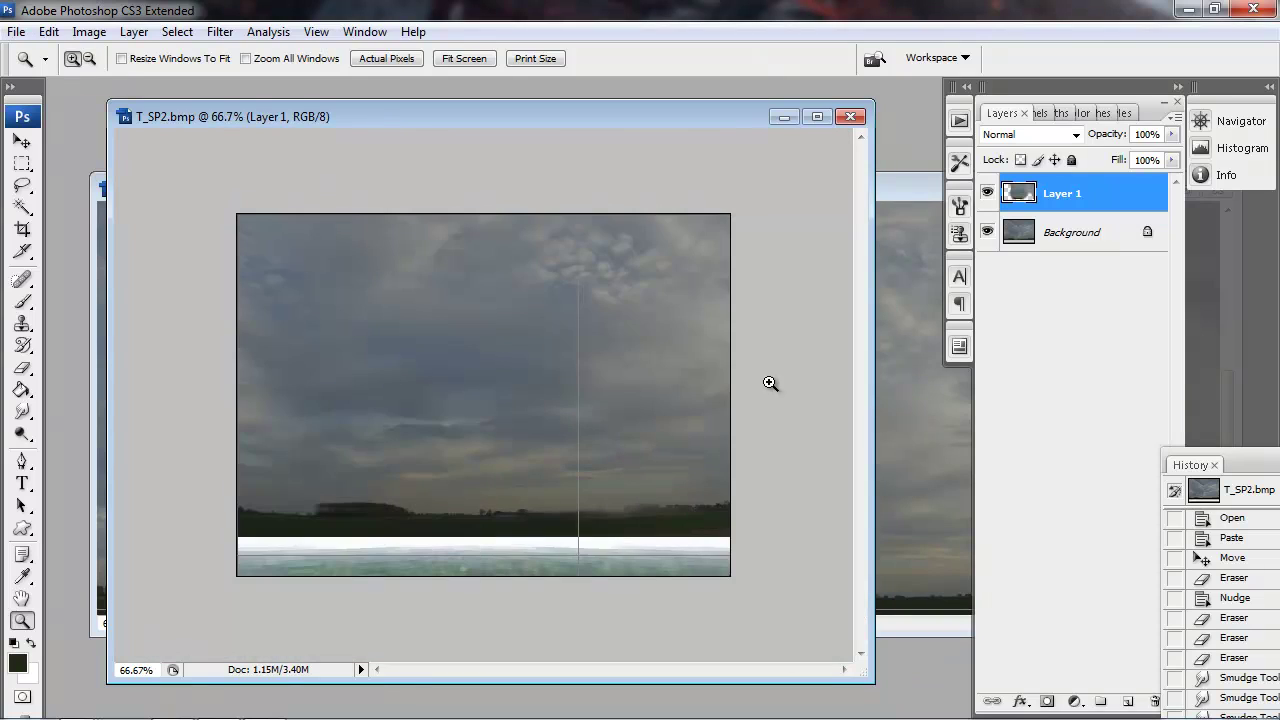
key(ctrl+e)
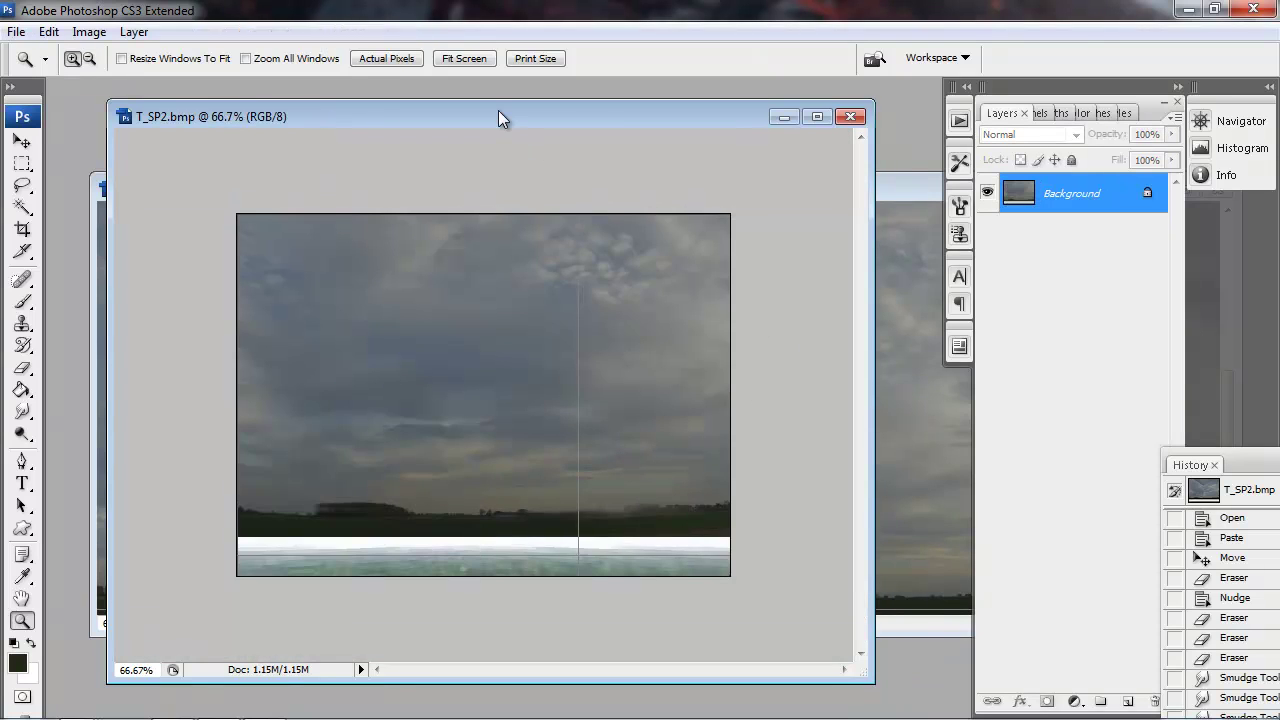
Launch SkyPaint from the Filter menu with the patched T_SP2 image
drag(500, 117, 538, 136)
click(220, 32)
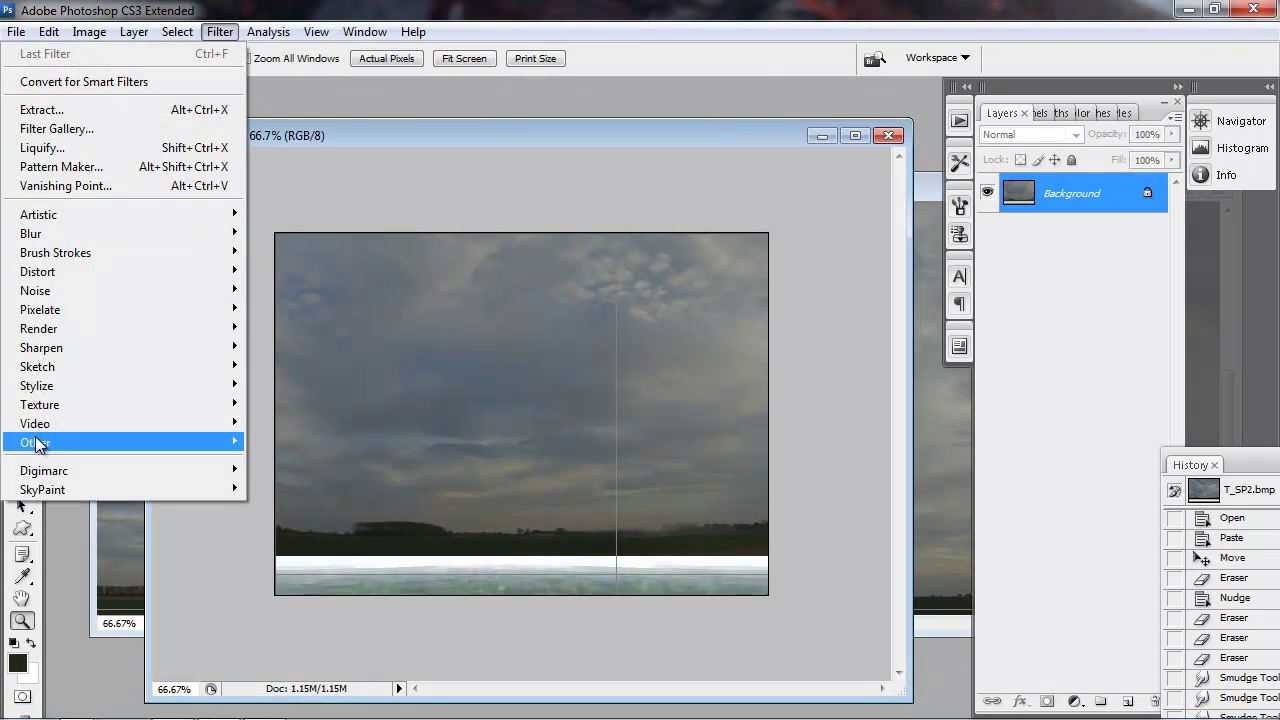
mouse_move(50, 489)
click(305, 488)
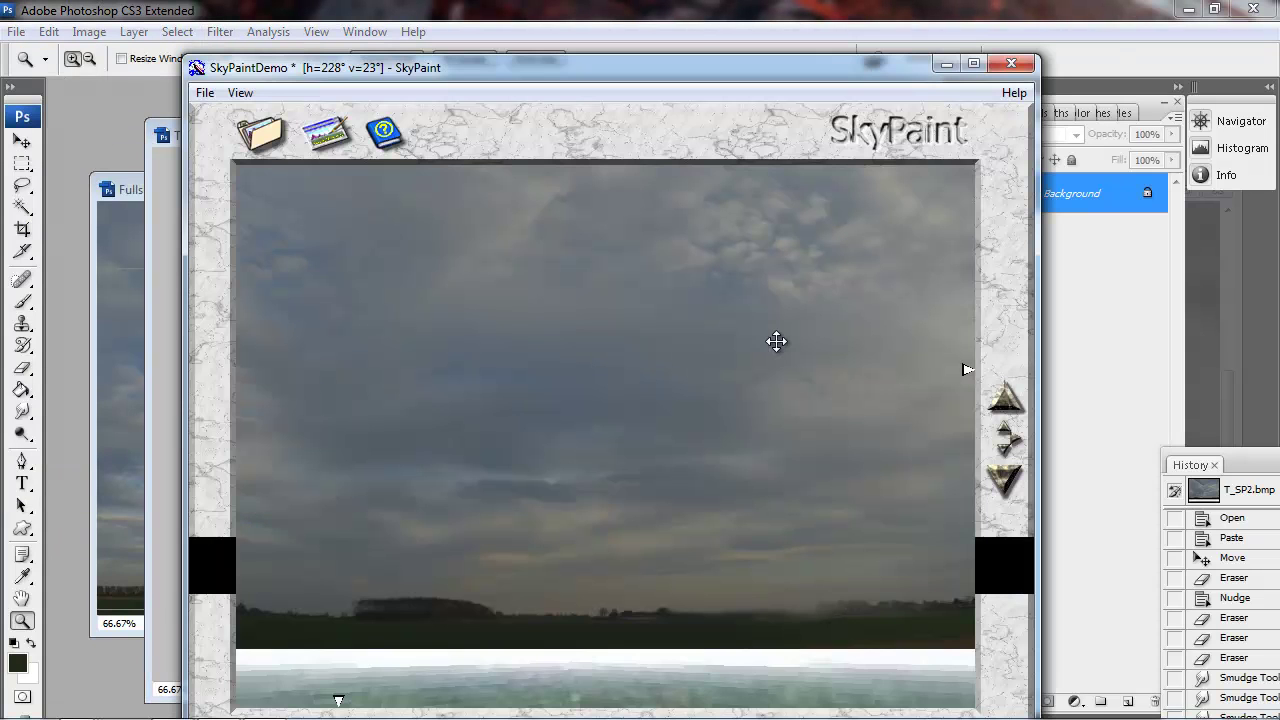
Rotate the panorama to inspect the blended seam and reach an unpatched view near 275°
drag(694, 462, 714, 493)
drag(859, 513, 750, 493)
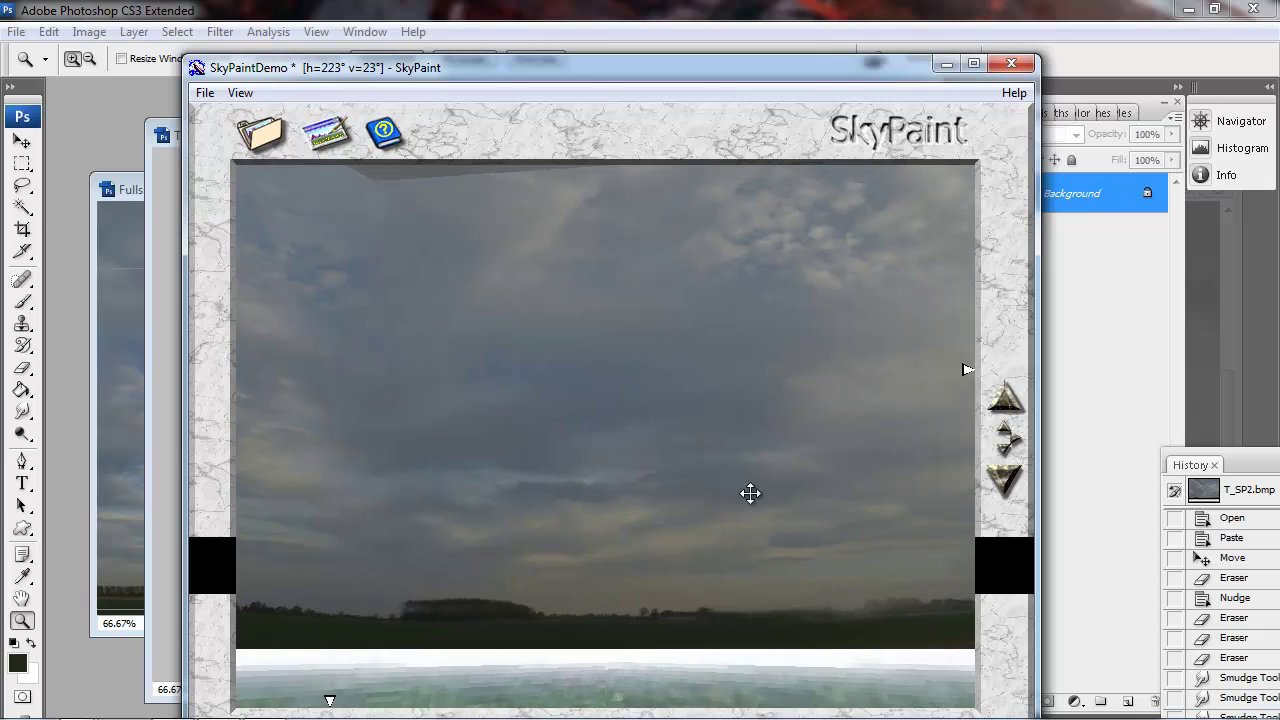
drag(556, 472, 649, 483)
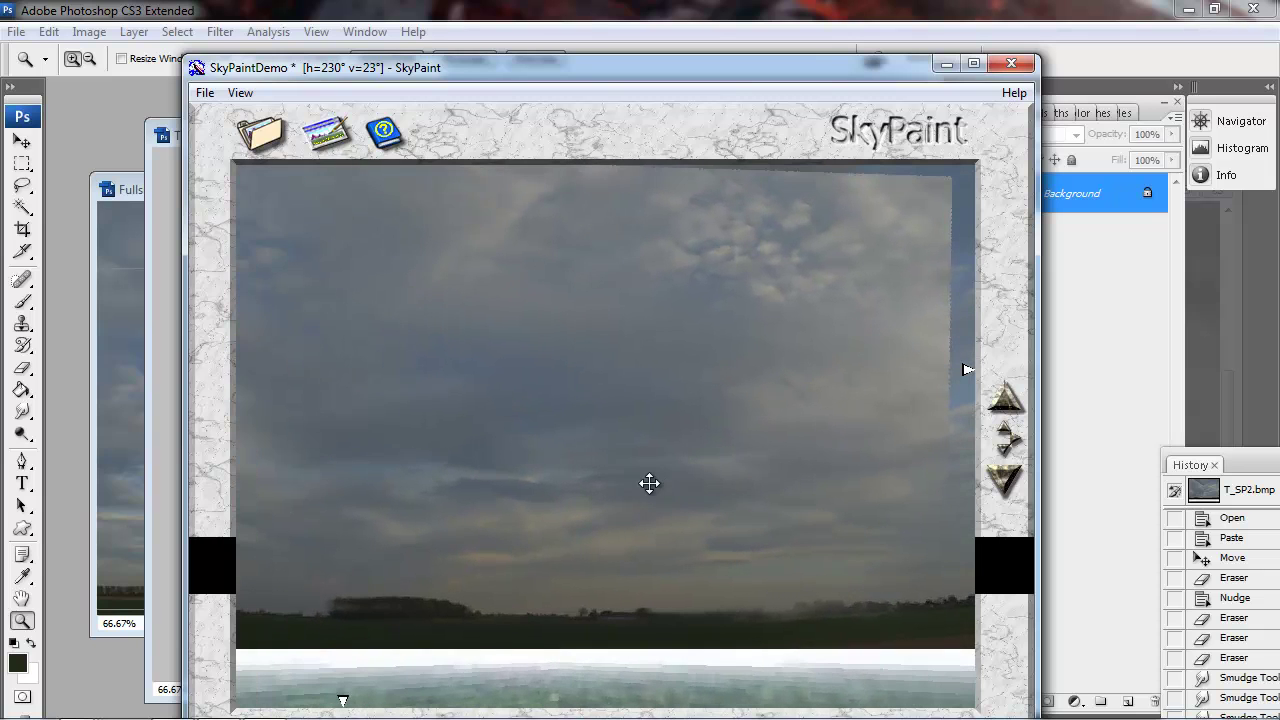
drag(522, 460, 717, 521)
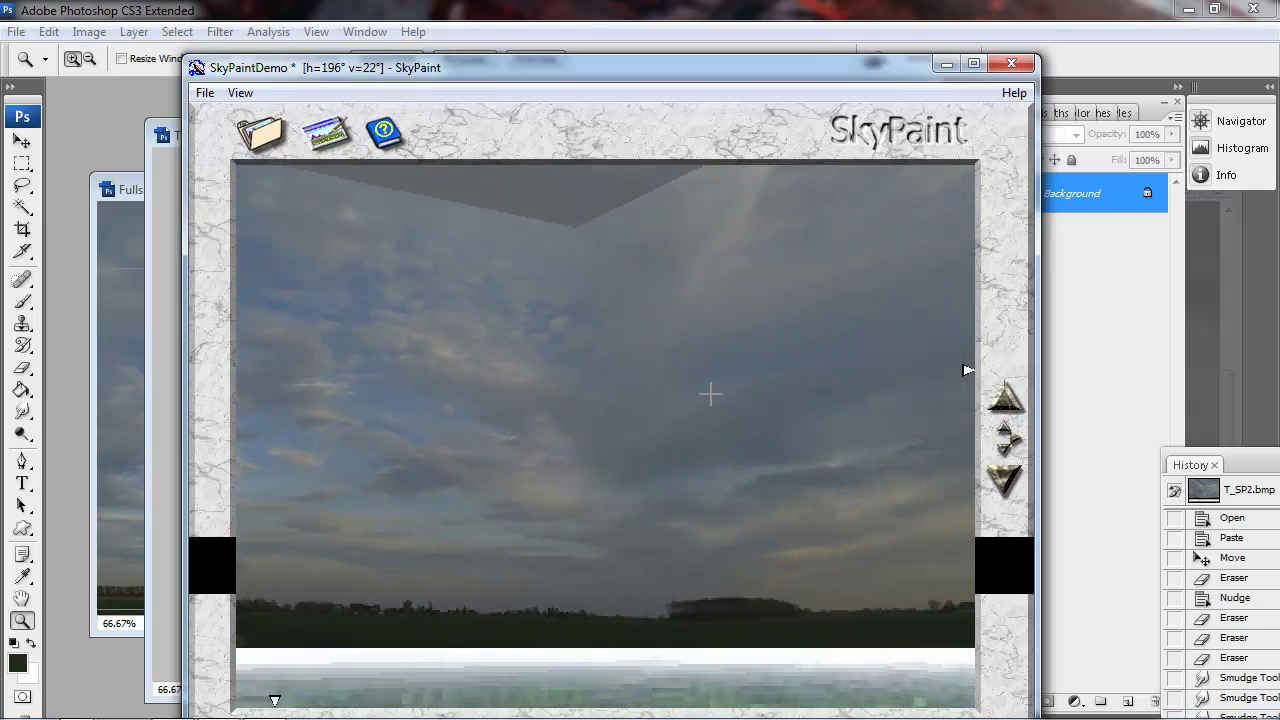
drag(710, 394, 669, 439)
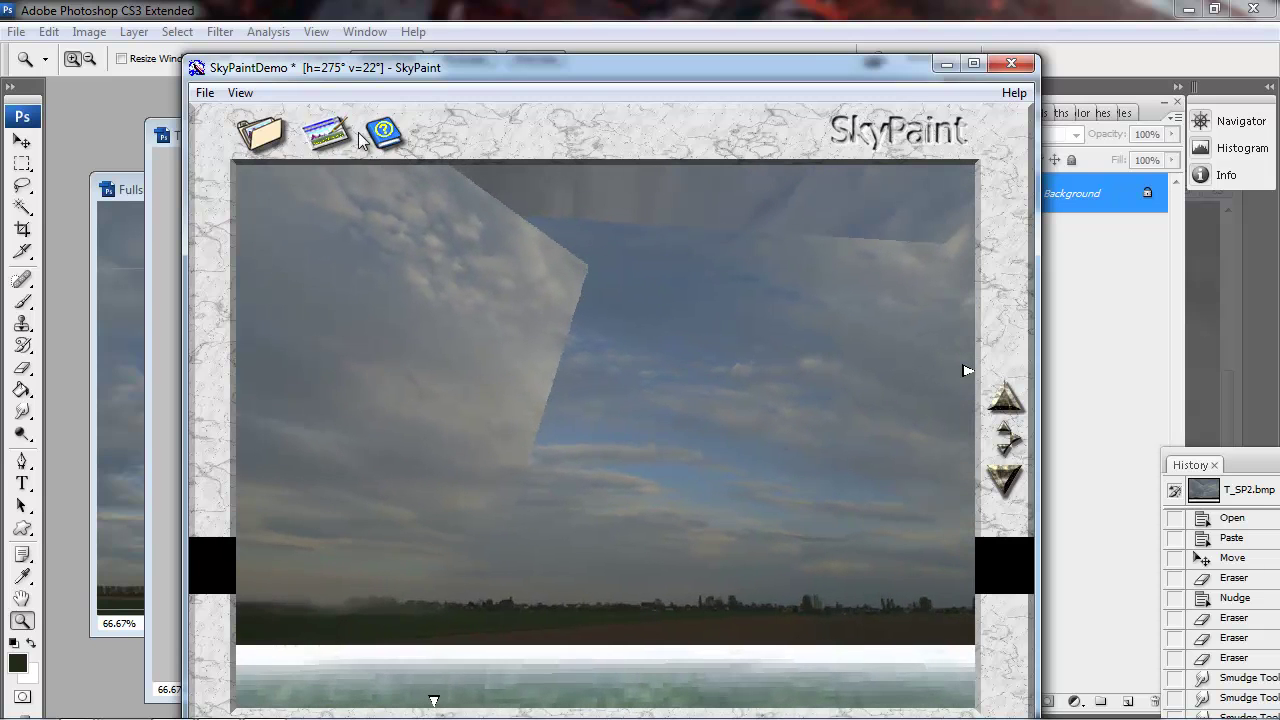
Send the current SkyPaint view to Photoshop and bring the overcast sky photo forward
click(397, 148)
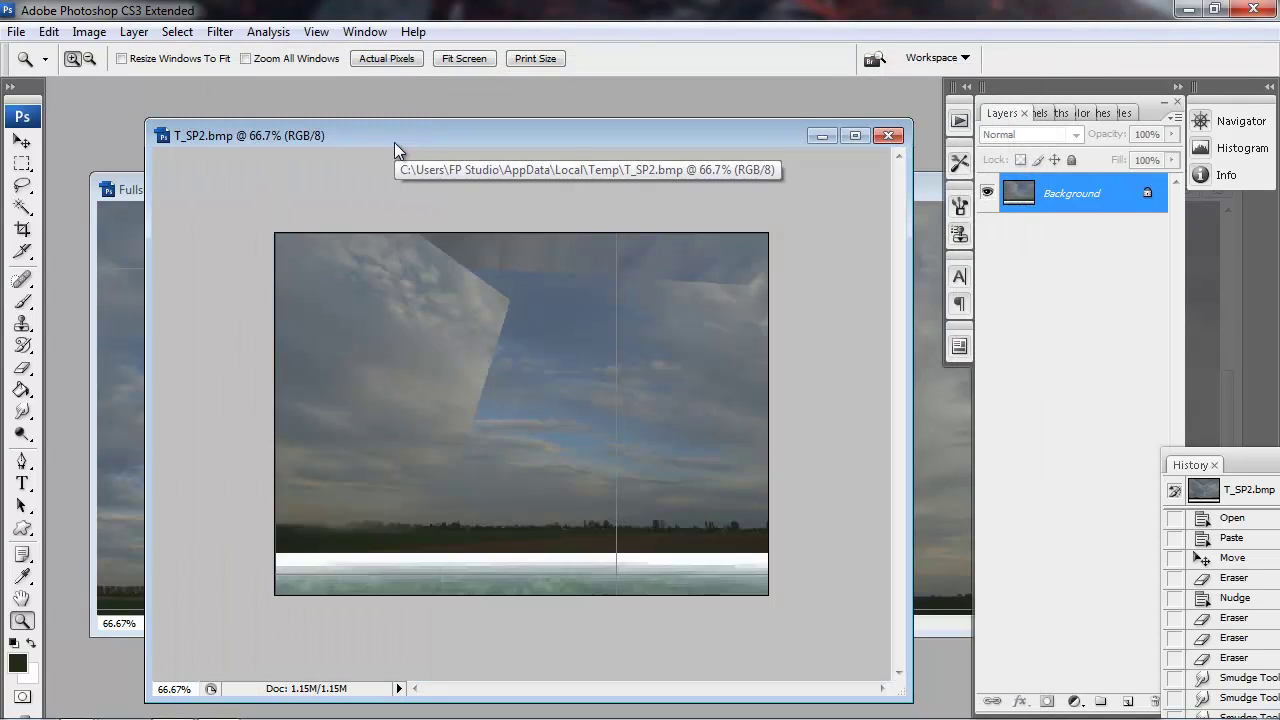
mouse_move(492, 143)
mouse_down()
mouse_move(522, 177)
mouse_move(577, 694)
mouse_move(360, 157)
mouse_move(441, 155)
mouse_move(407, 155)
mouse_up()
click(891, 193)
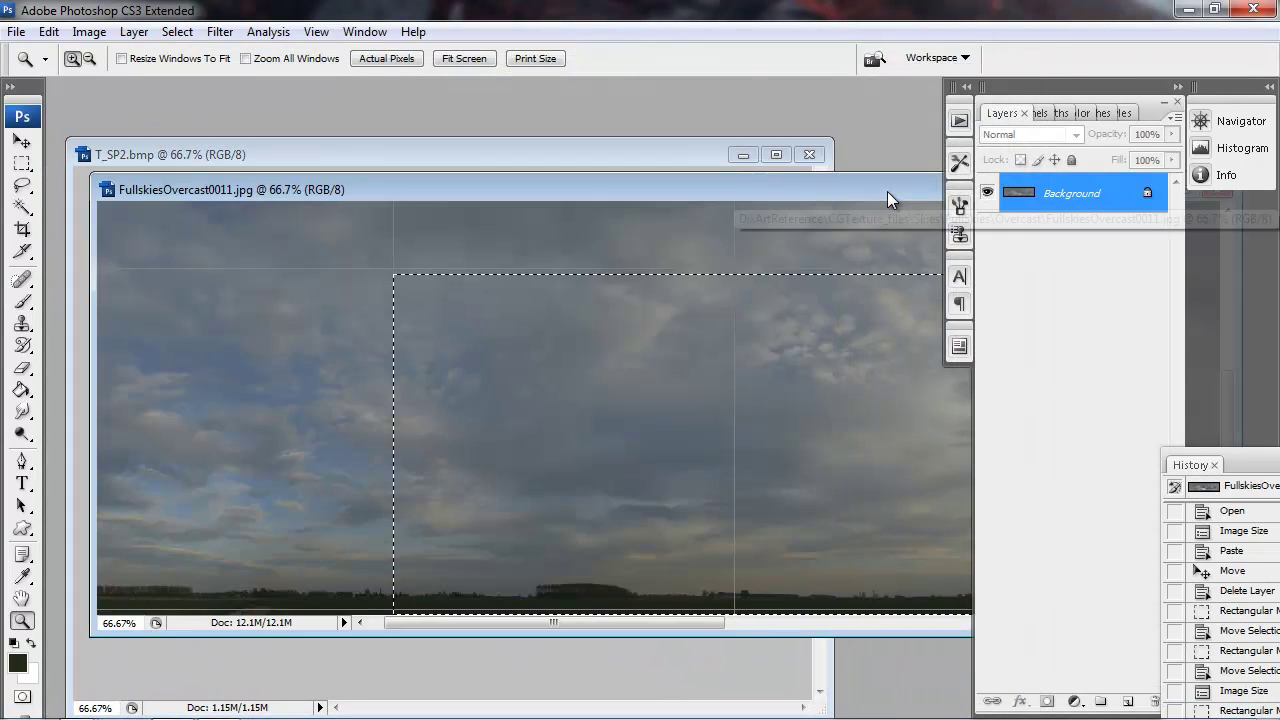
drag(229, 529, 250, 386)
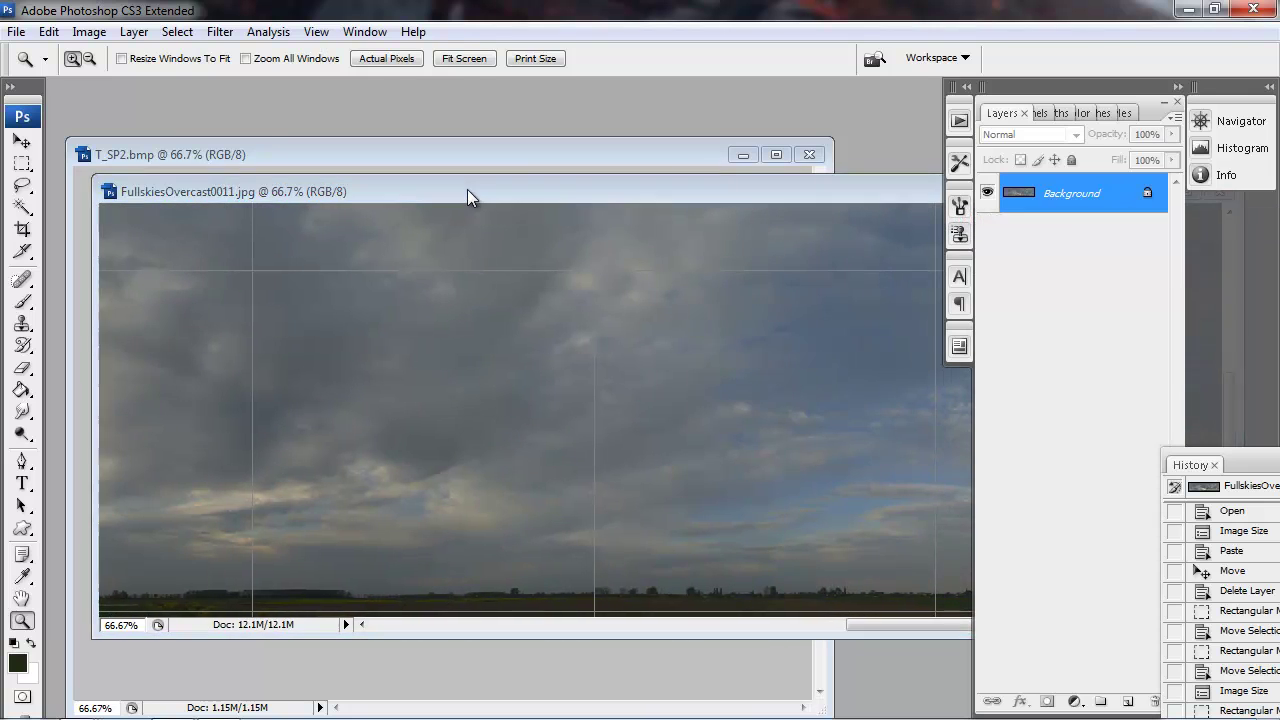
Place a fixed 1024x512 selection on a new area of the overcast sky photo
drag(467, 190, 481, 235)
drag(440, 371, 277, 334)
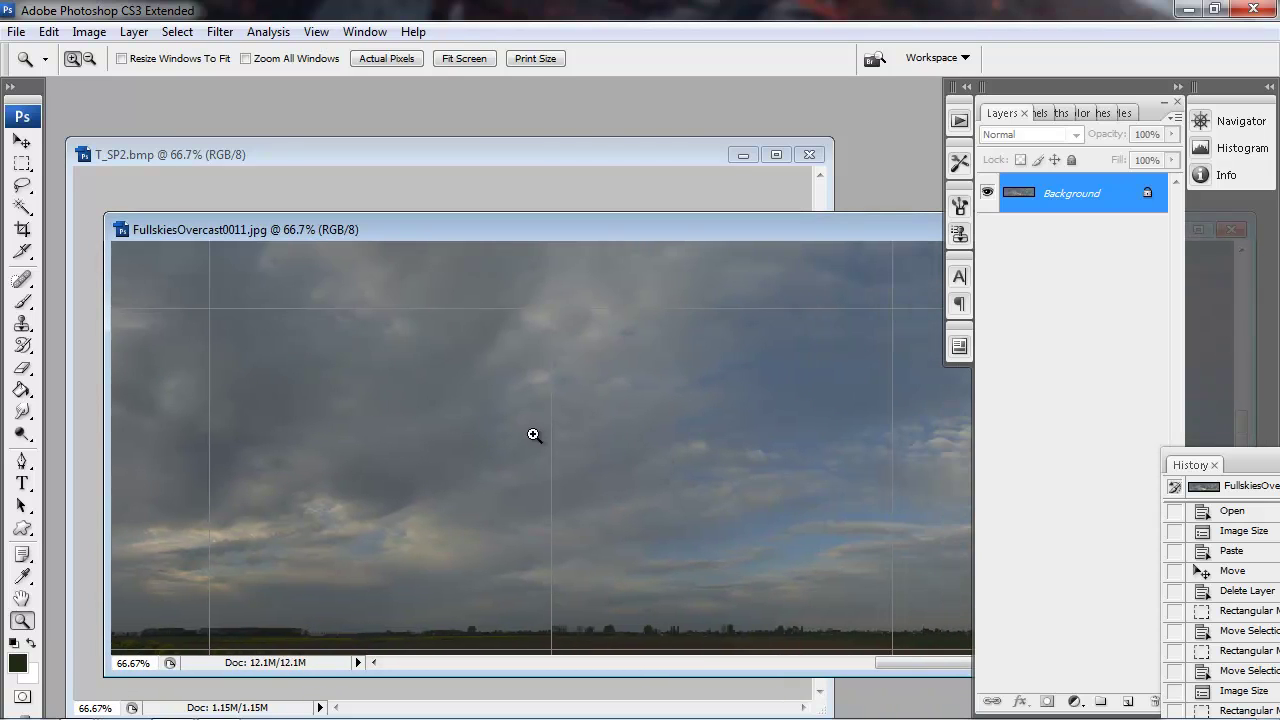
click(24, 164)
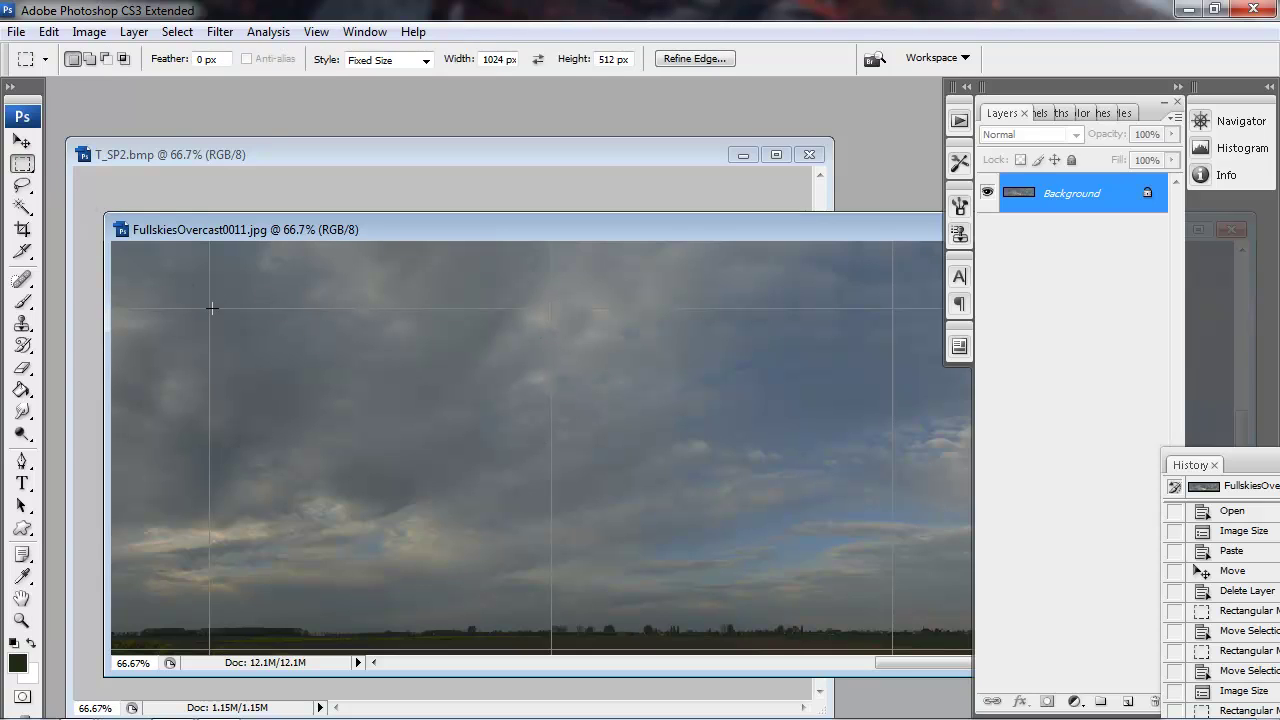
mouse_move(476, 220)
mouse_down()
mouse_move(560, 245)
mouse_move(503, 263)
mouse_move(480, 207)
mouse_up()
click(540, 408)
drag(434, 160, 480, 172)
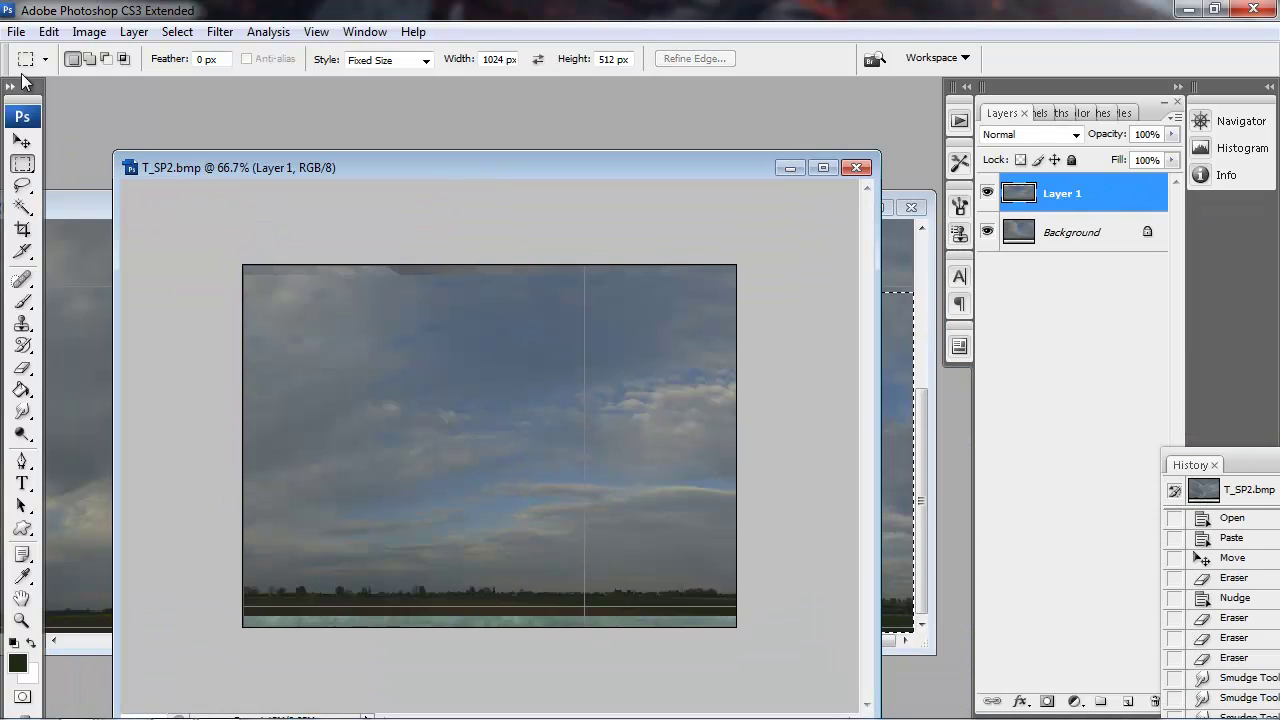
Flip the pasted sky layer horizontally and move it up and left over the seam
click(44, 32)
mouse_move(250, 384)
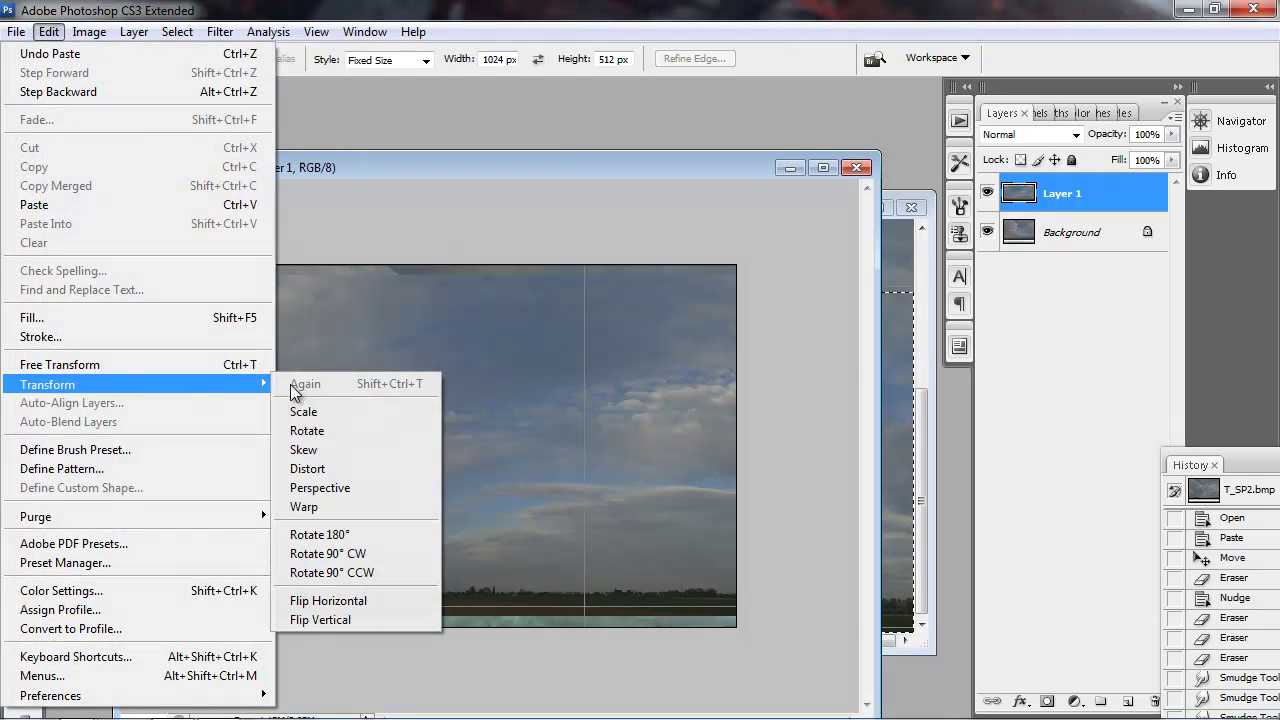
click(347, 601)
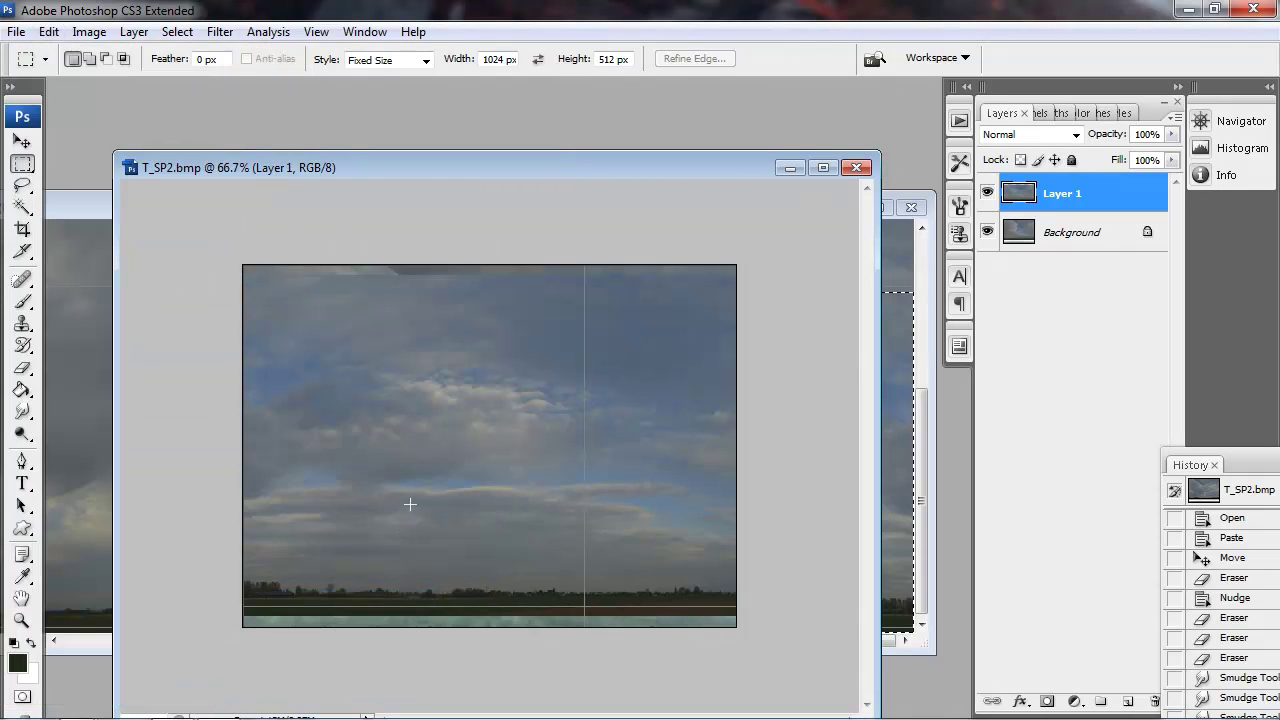
key(v)
drag(410, 504, 340, 466)
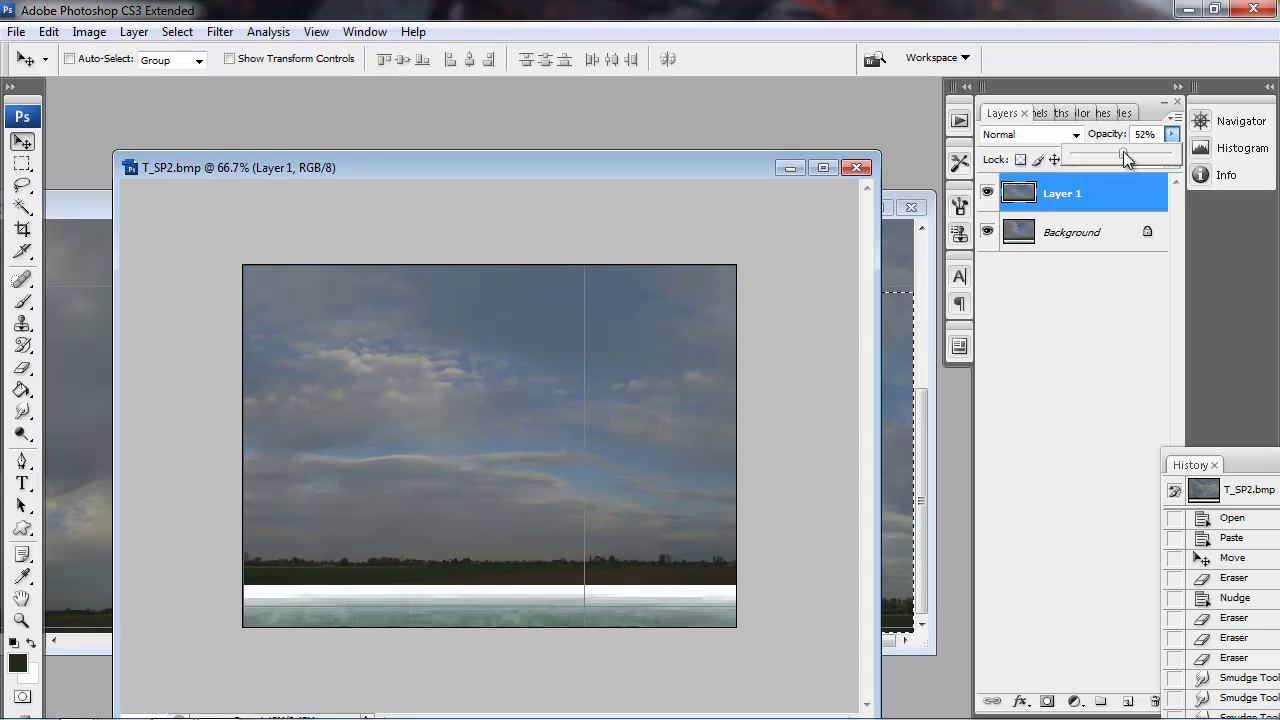
Align the layer at 42% opacity, restore 100%, compare visibility, and merge it down
drag(1123, 152, 1112, 153)
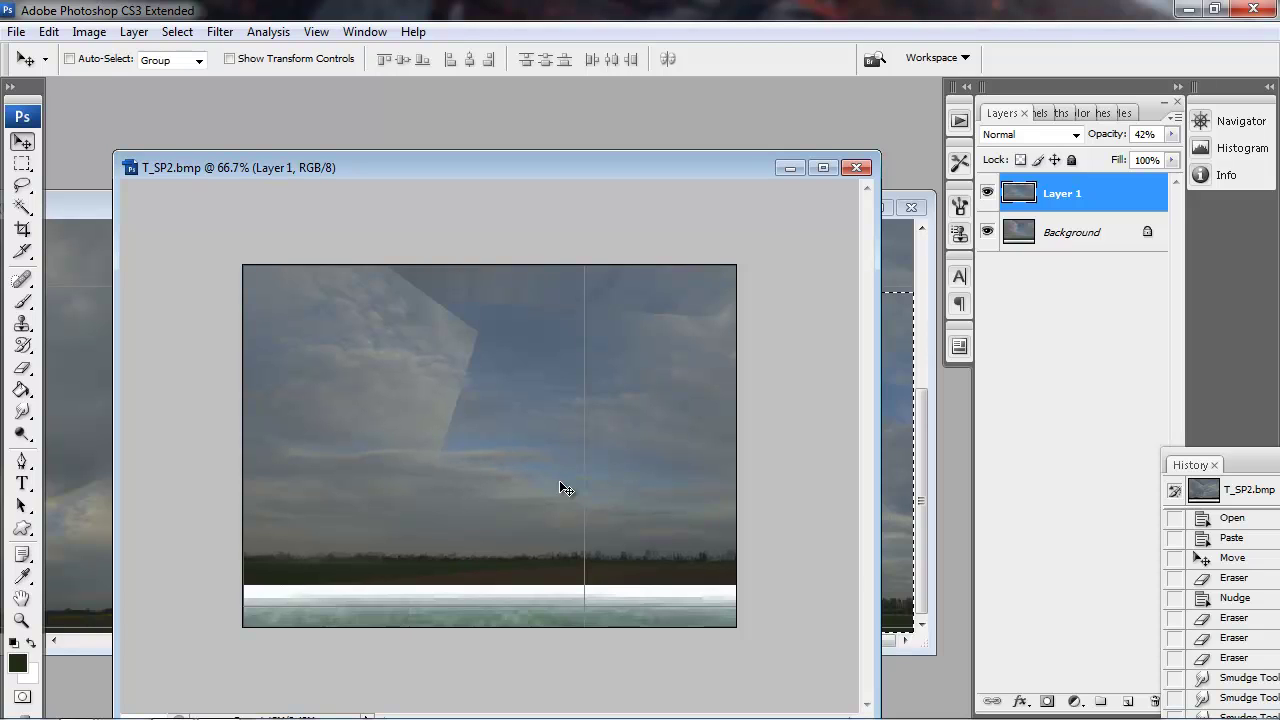
key(0)
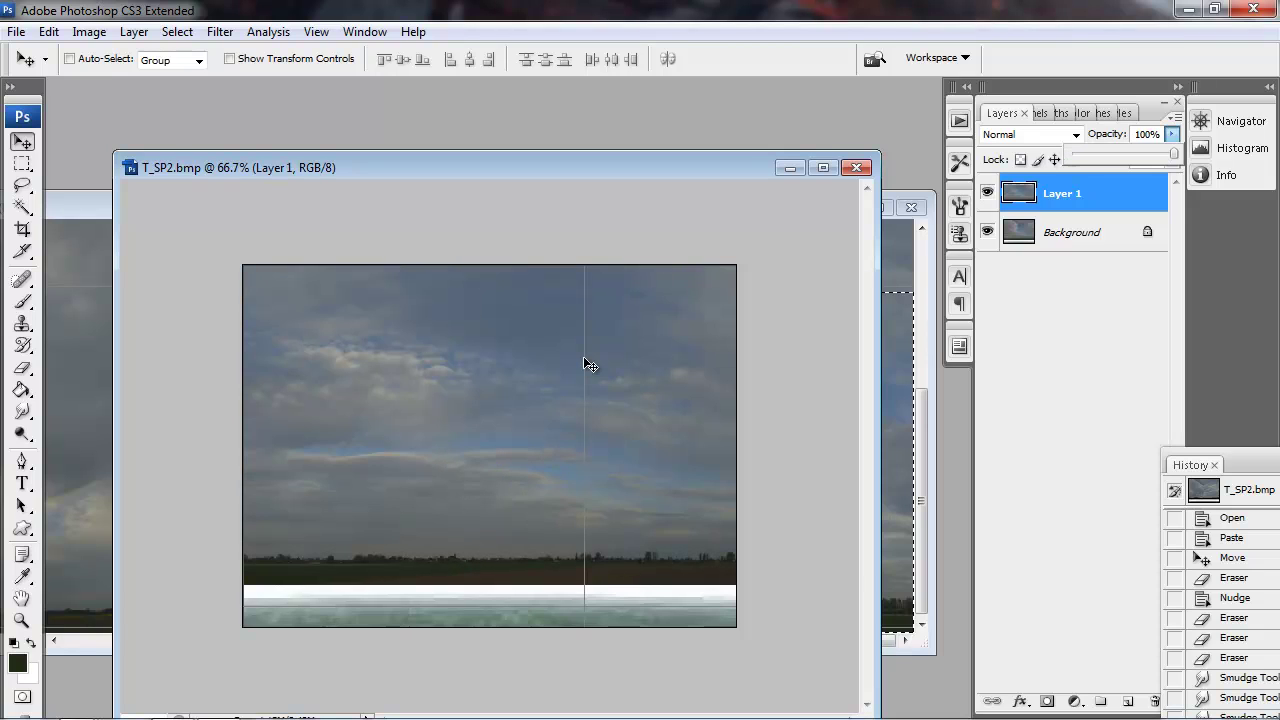
click(988, 196)
click(988, 196)
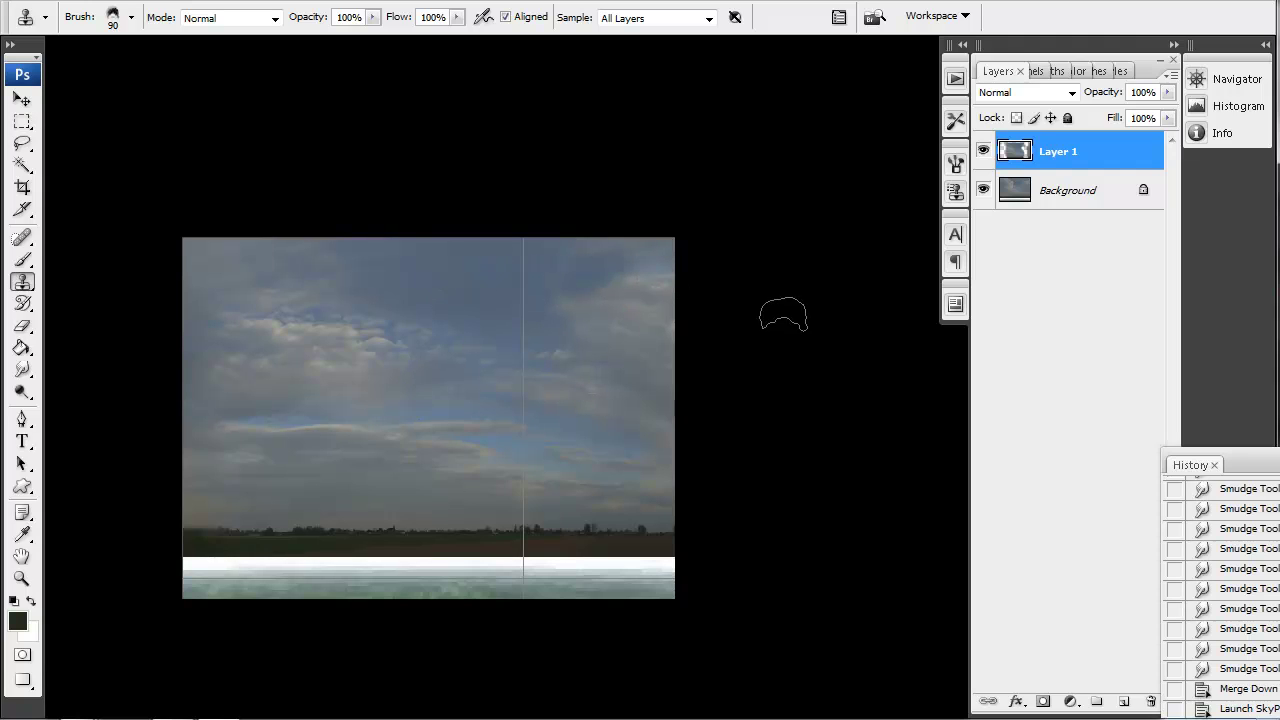
key(ctrl+e)
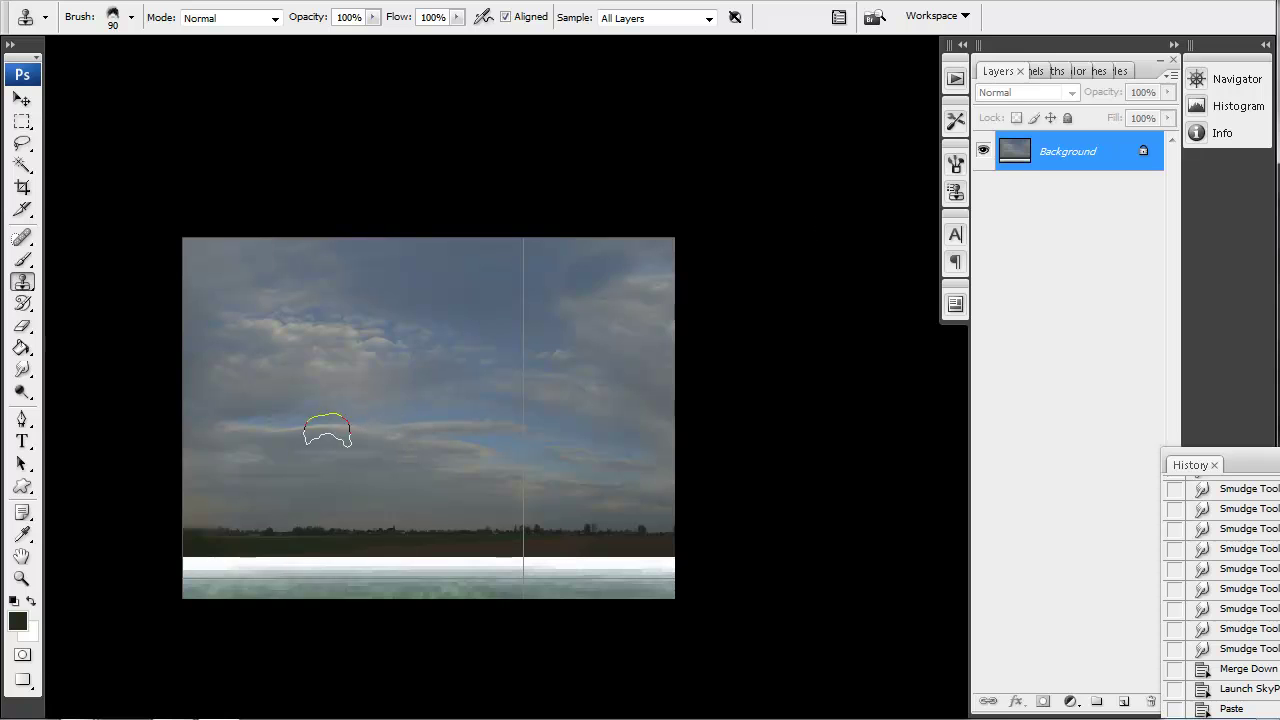
key(c)
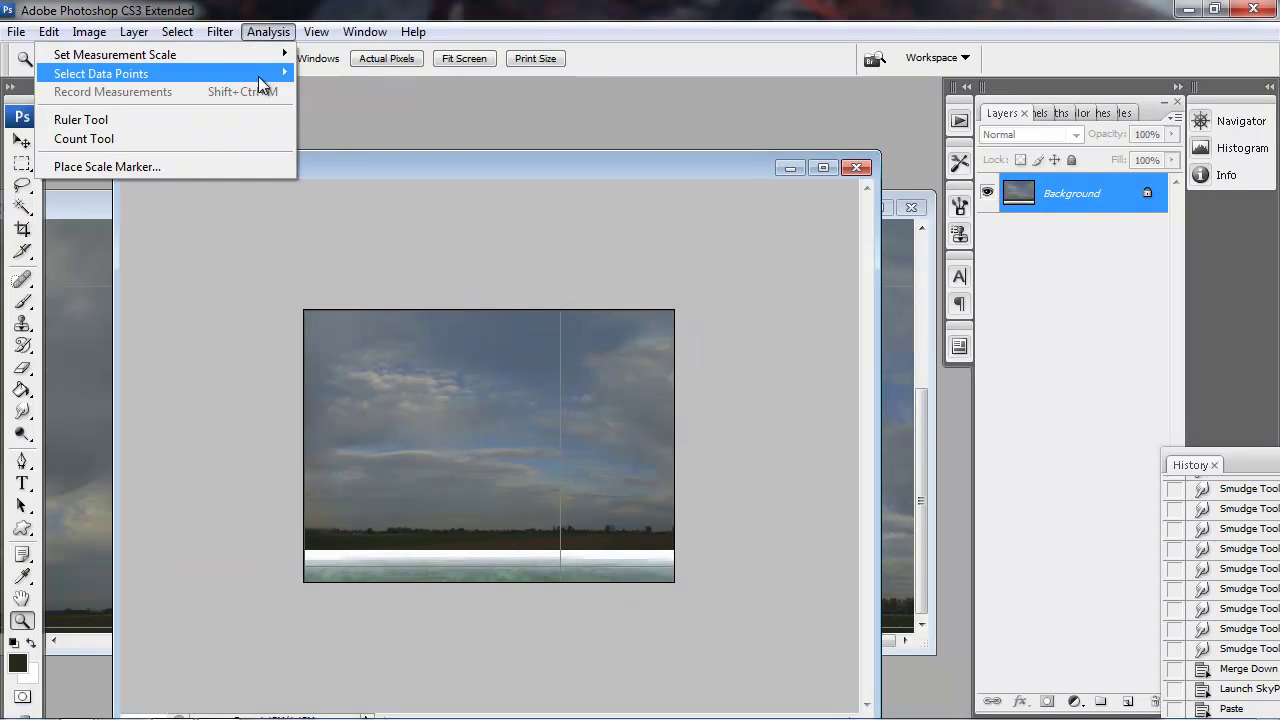
Launch SkyPaint on the patched image, rotate to another skybox corner, and send that view to Photoshop
mouse_move(218, 40)
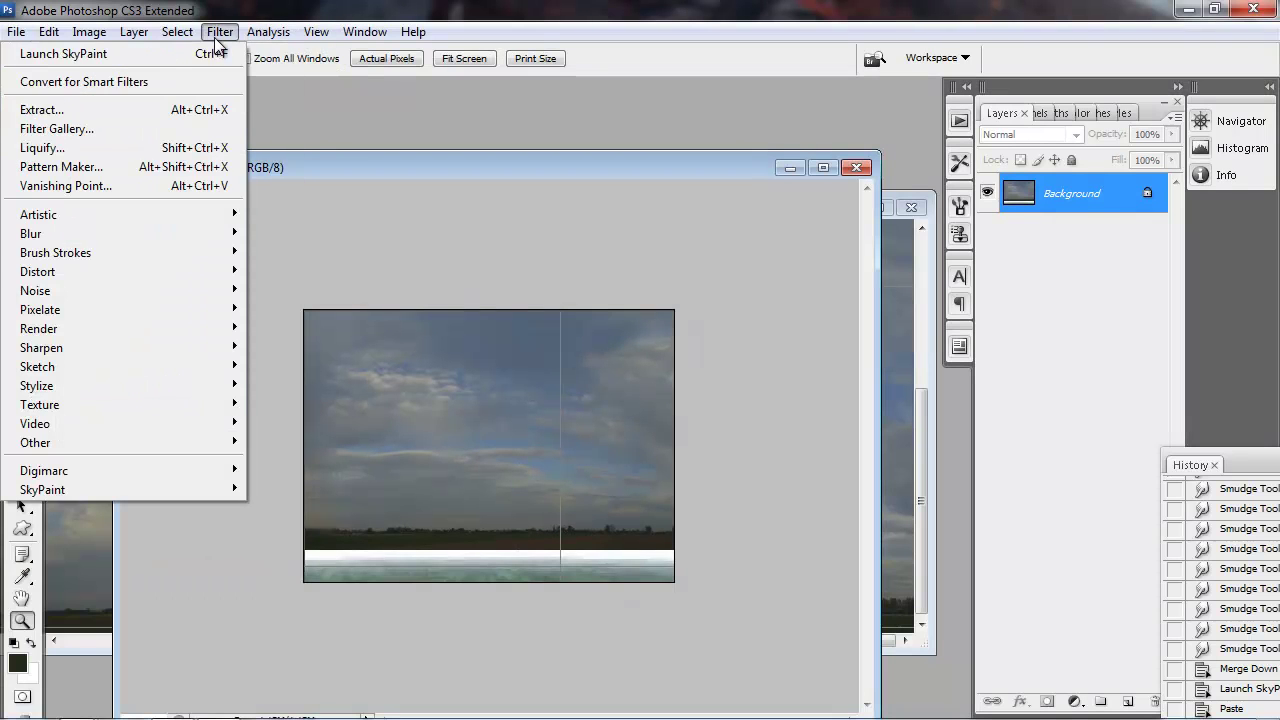
click(162, 62)
mouse_move(660, 417)
mouse_down()
mouse_move(703, 423)
mouse_move(651, 428)
mouse_move(840, 383)
mouse_move(750, 411)
mouse_up()
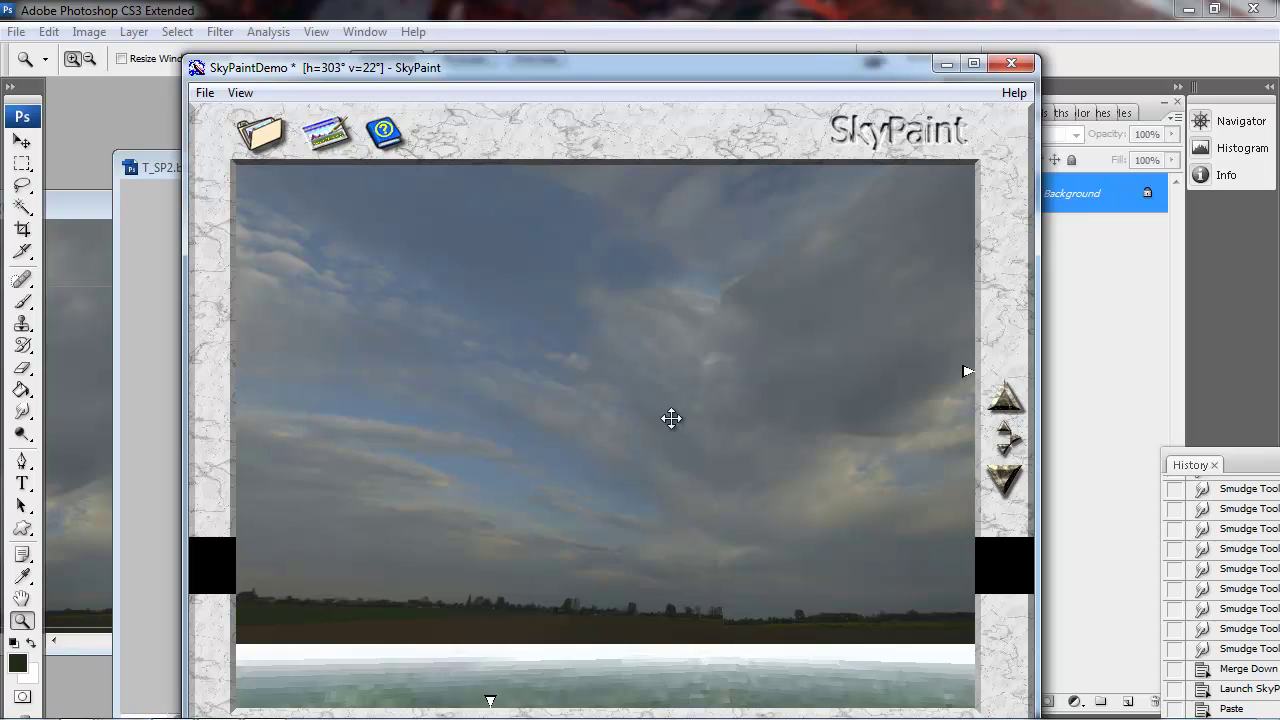
drag(671, 419, 529, 442)
drag(628, 418, 585, 423)
click(378, 148)
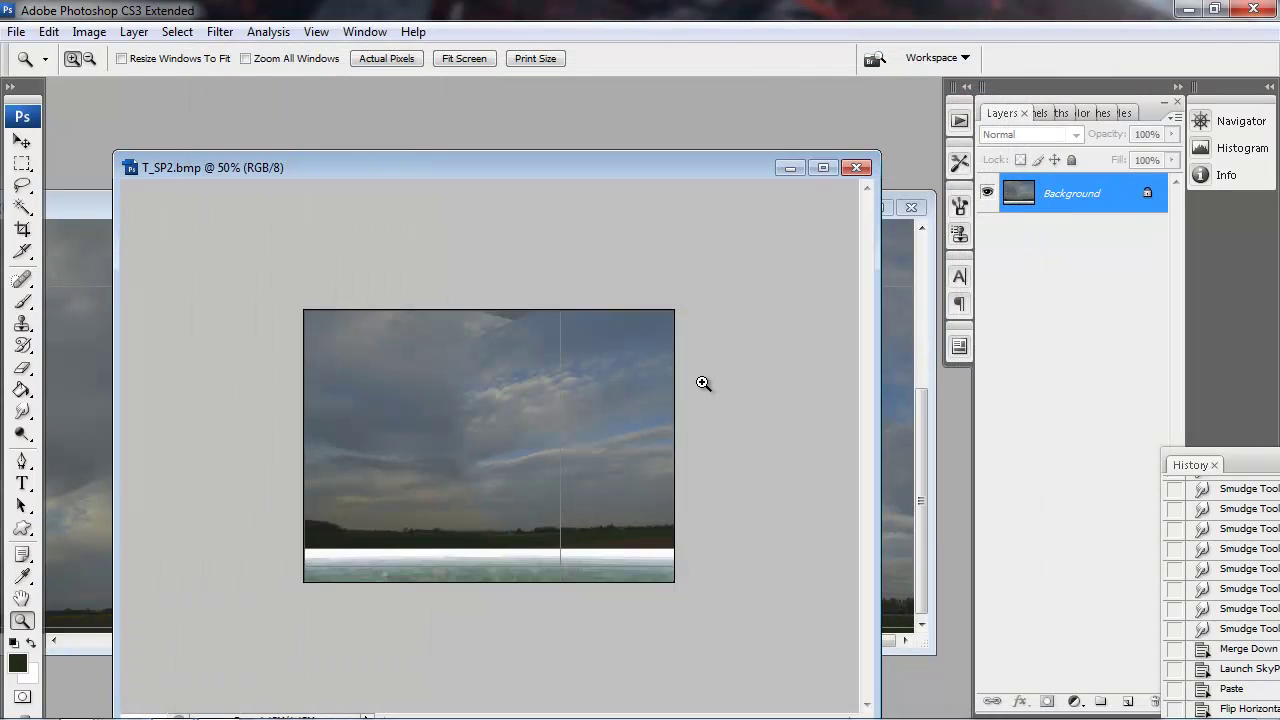
Pick a soft brush and a large cloud-shaped tip, sampling nearby sky colours
key(i)
key(b)
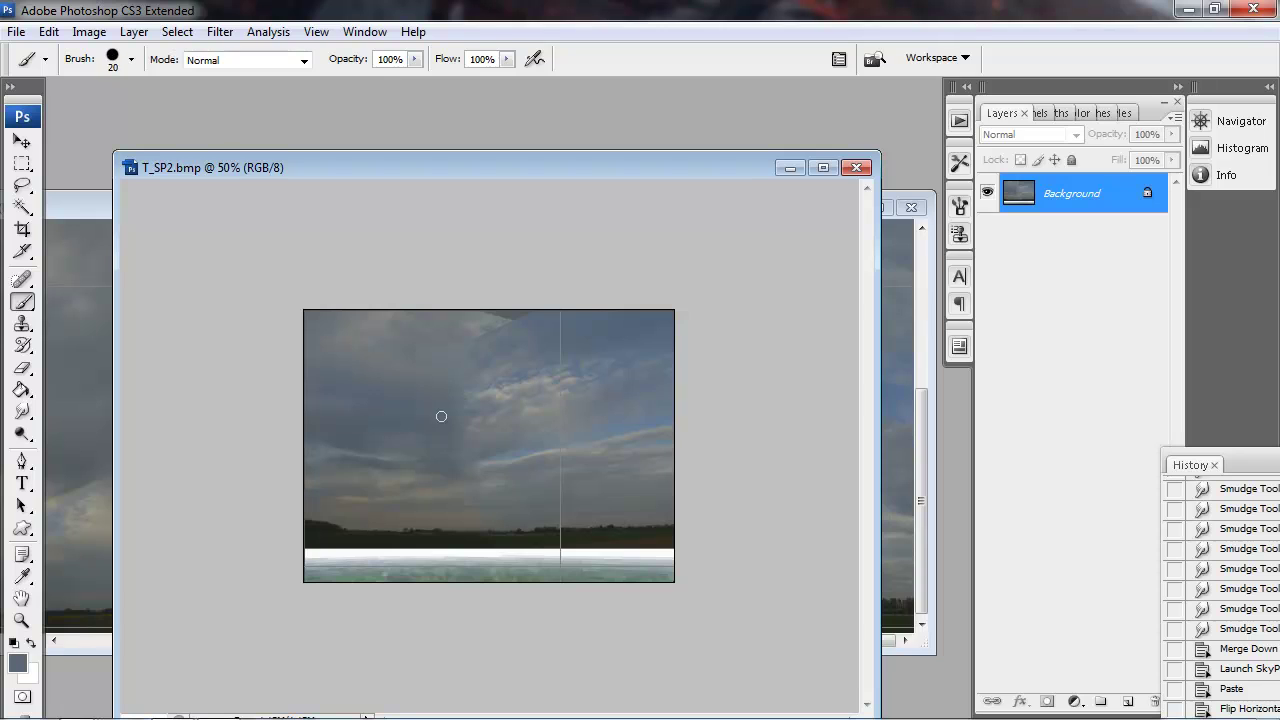
right_click(441, 416)
double_click(514, 285)
key(i)
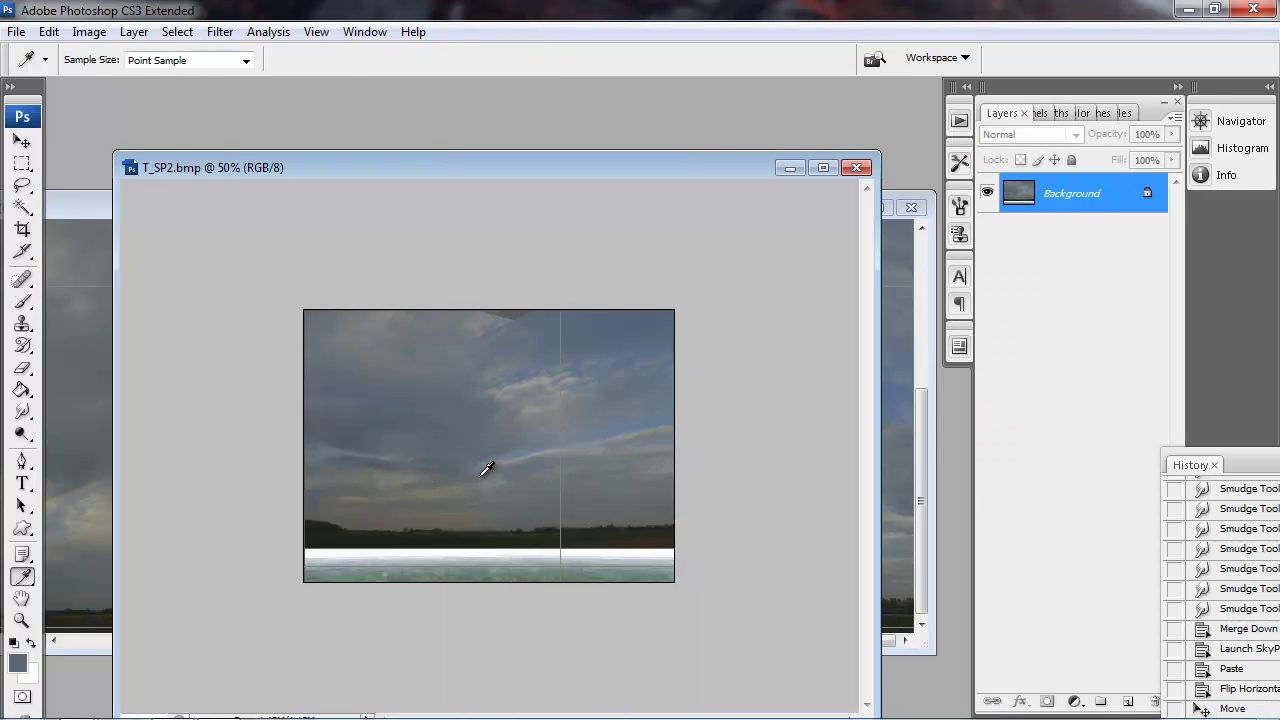
key(b)
right_click(646, 507)
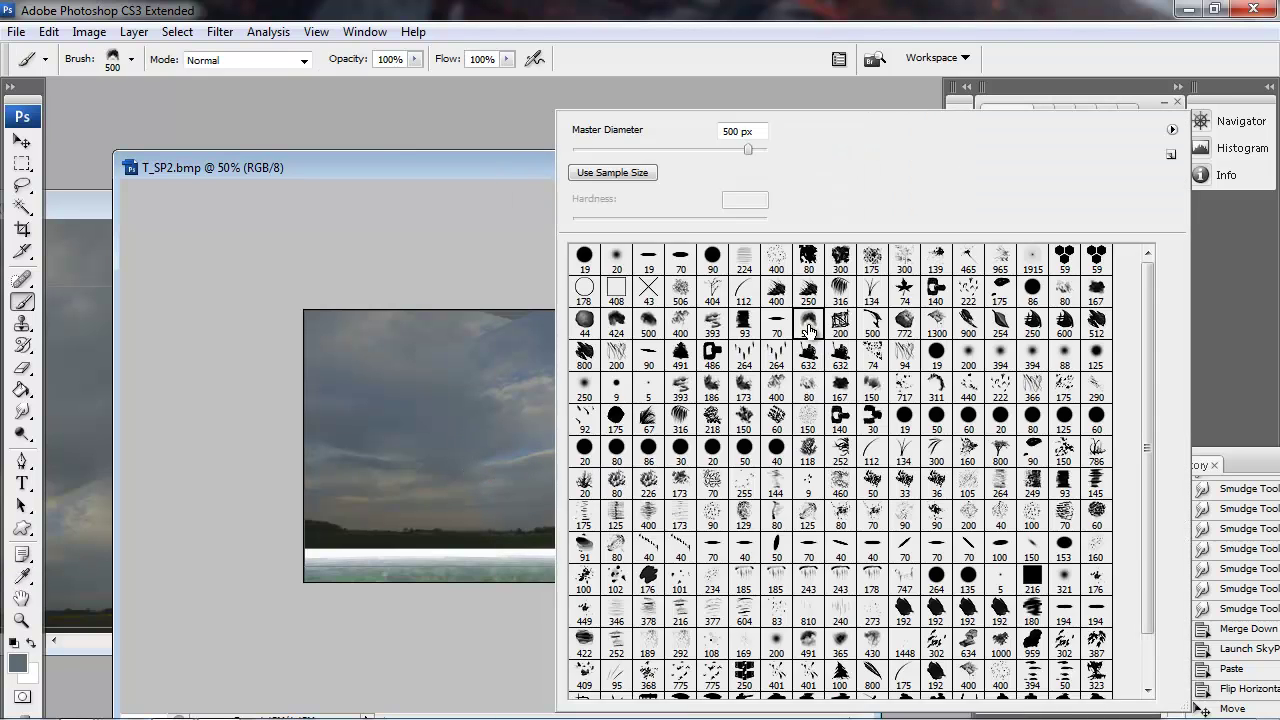
key(Return)
key(i)
key(b)
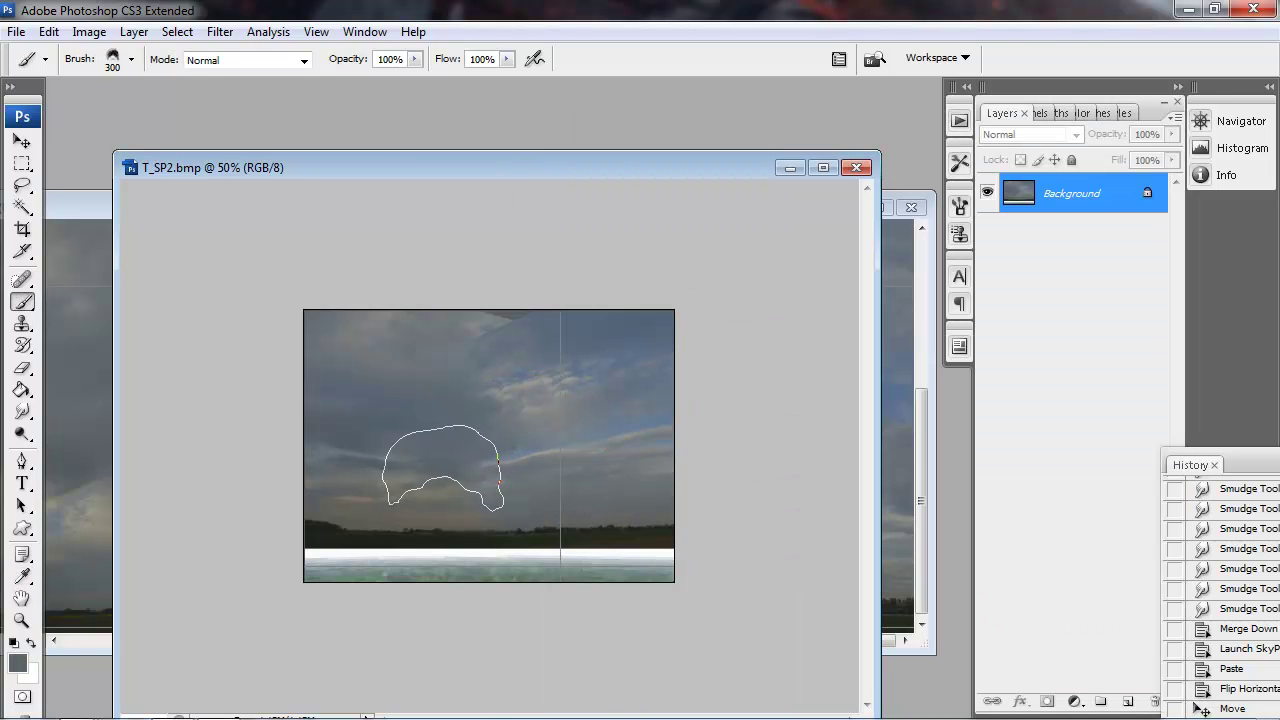
key(i)
key(b)
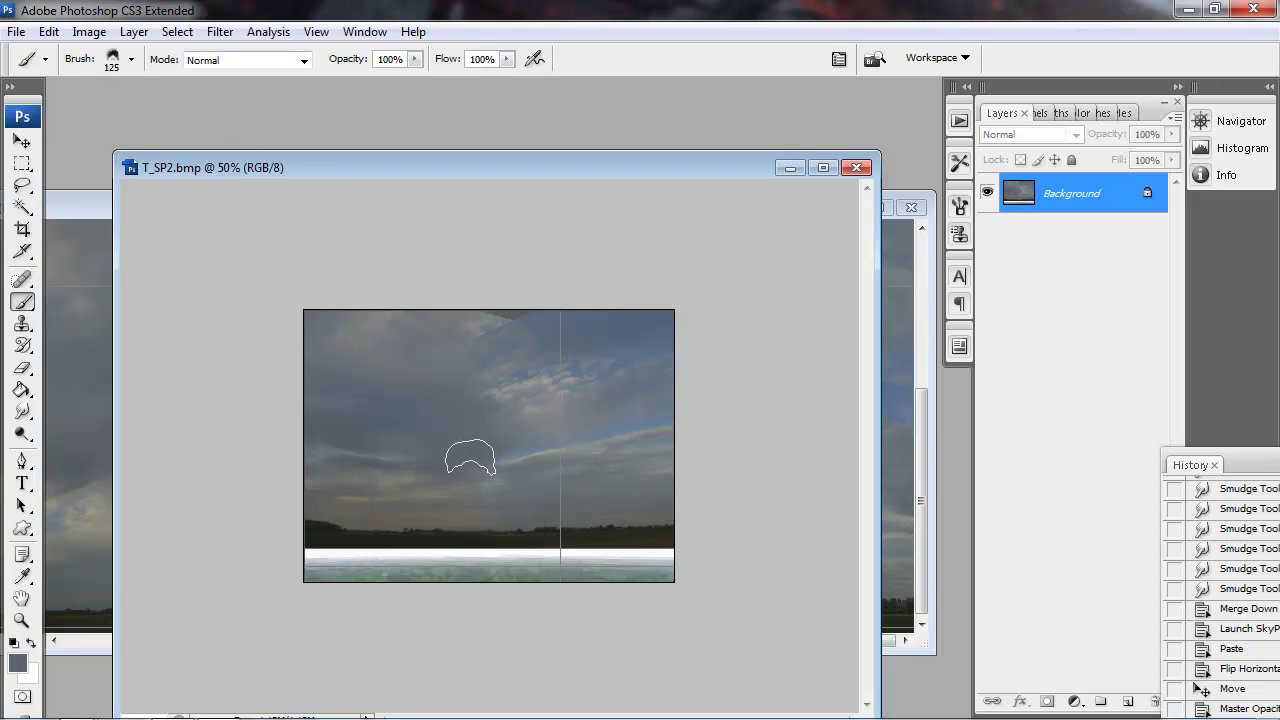
Paint over the sky seam with an 80 brush to brighten it, then zoom to 100%
mouse_move(498, 390)
mouse_down()
mouse_move(452, 380)
mouse_move(500, 334)
mouse_move(463, 363)
mouse_up()
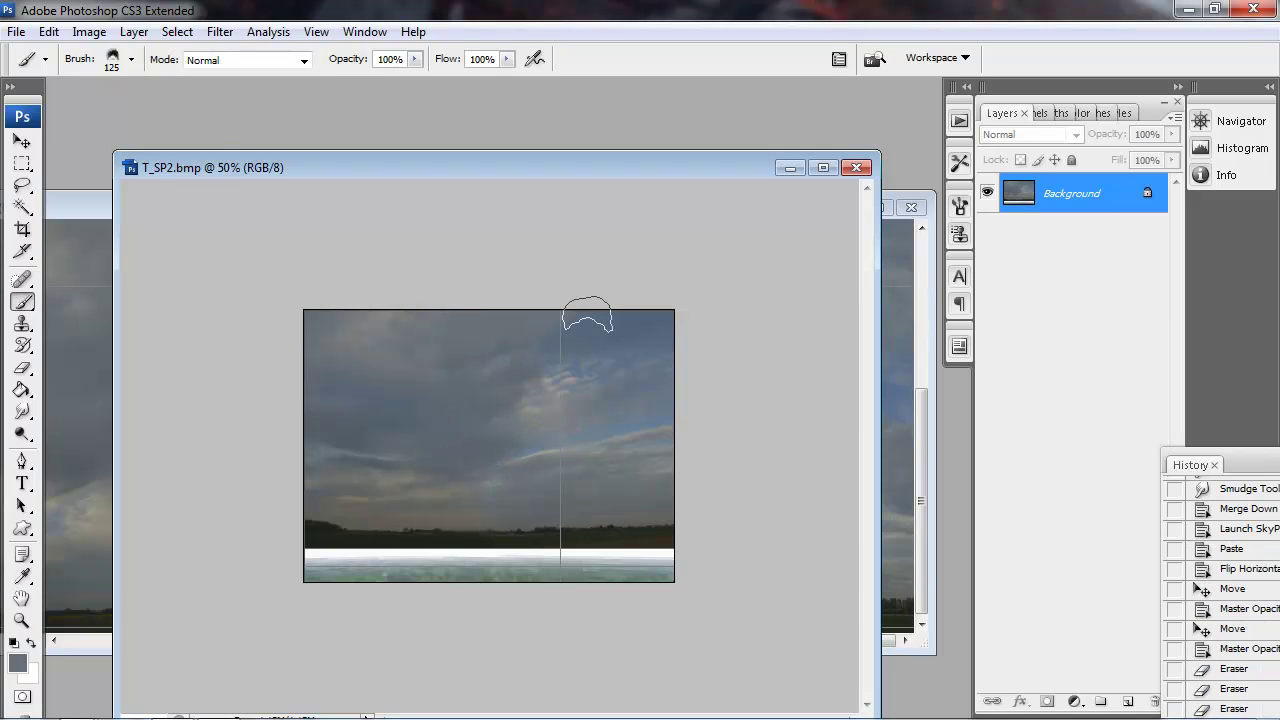
key(bracketleft)
key(bracketleft)
key(bracketleft)
drag(552, 335, 488, 368)
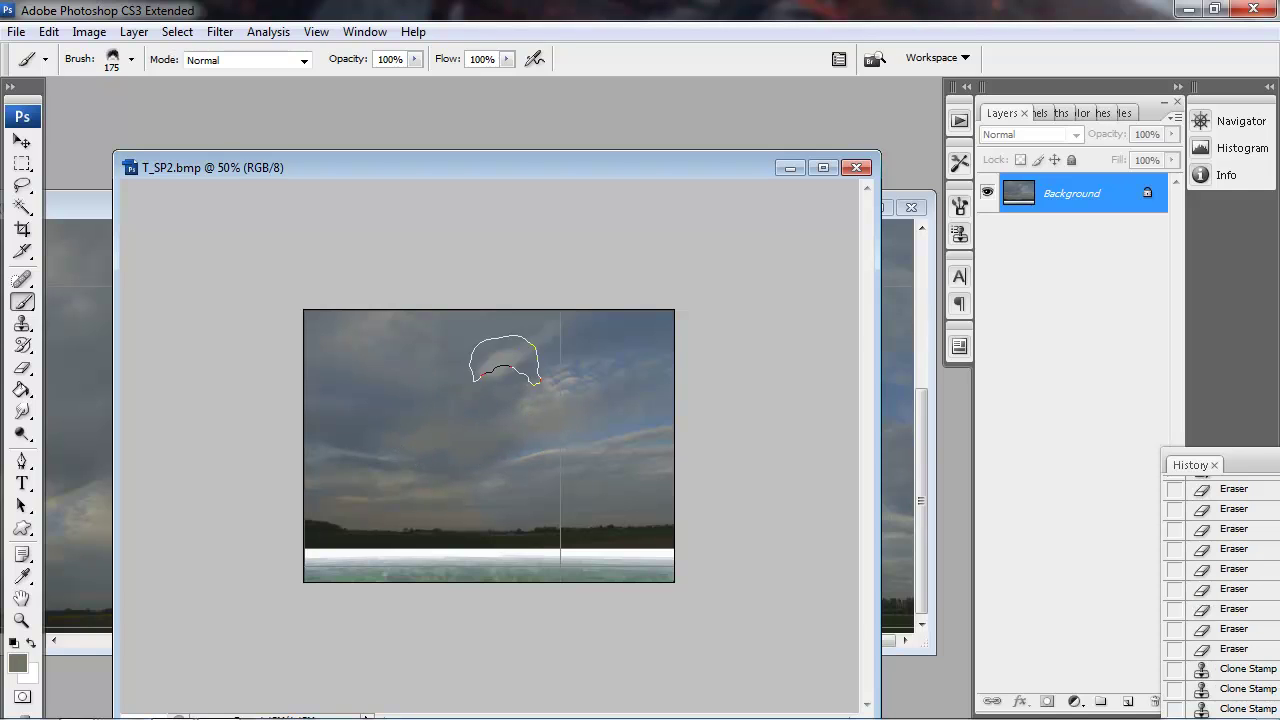
key(z)
click(517, 437)
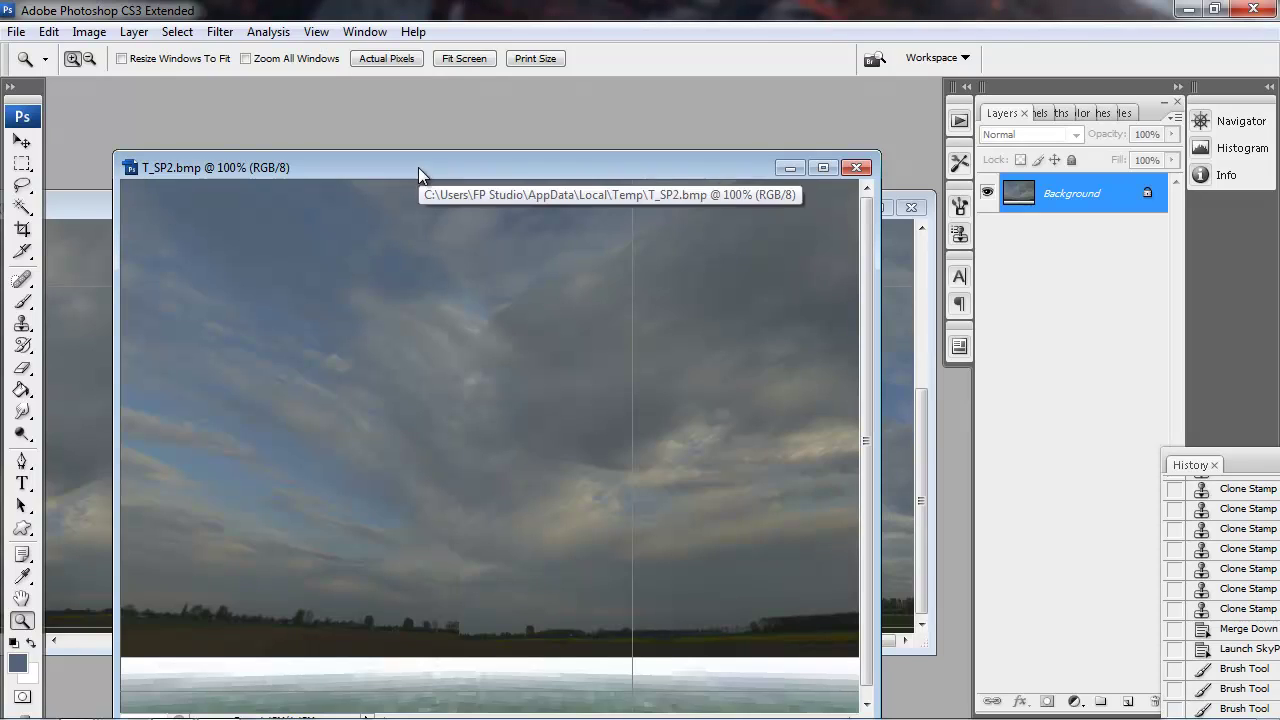
Erase the top patch with a 175 eraser to reveal the sky beneath along the seam
key(b)
drag(578, 163, 650, 651)
key(ctrl+Tab)
key(m)
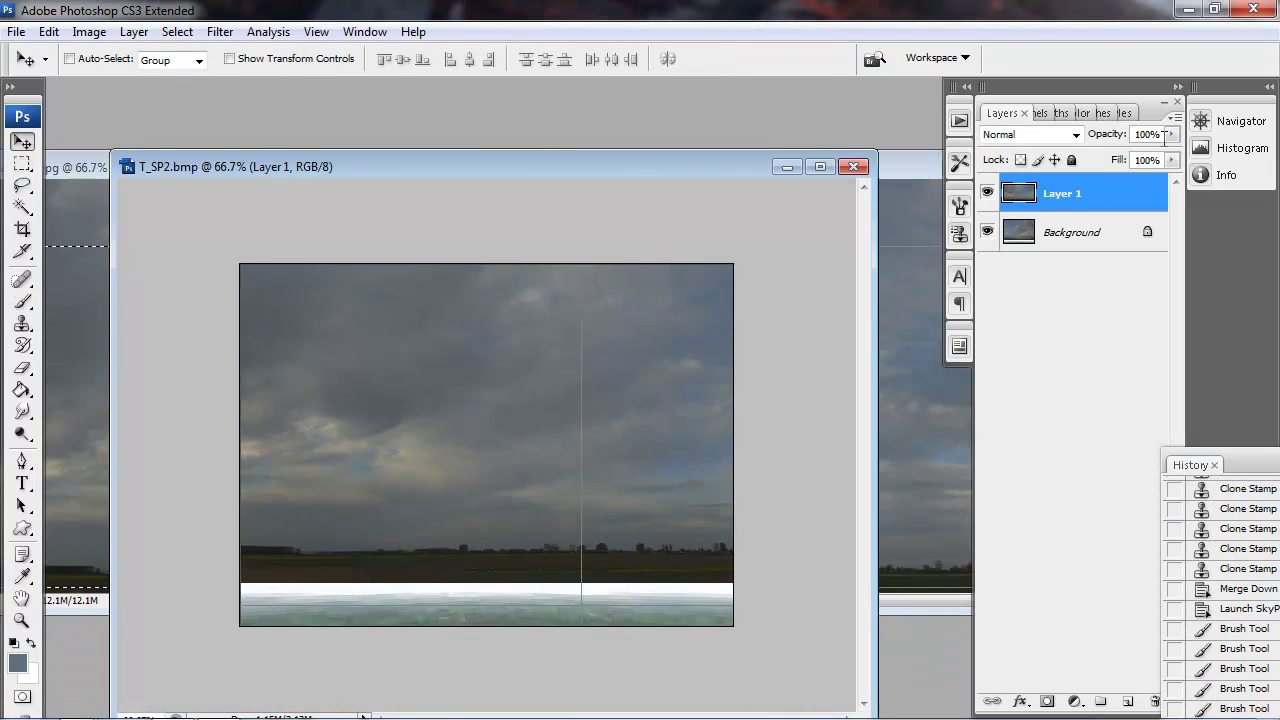
key(e)
key(bracketright)
key(bracketright)
key(bracketright)
mouse_move(220, 433)
mouse_down()
mouse_move(629, 591)
mouse_move(300, 529)
mouse_up()
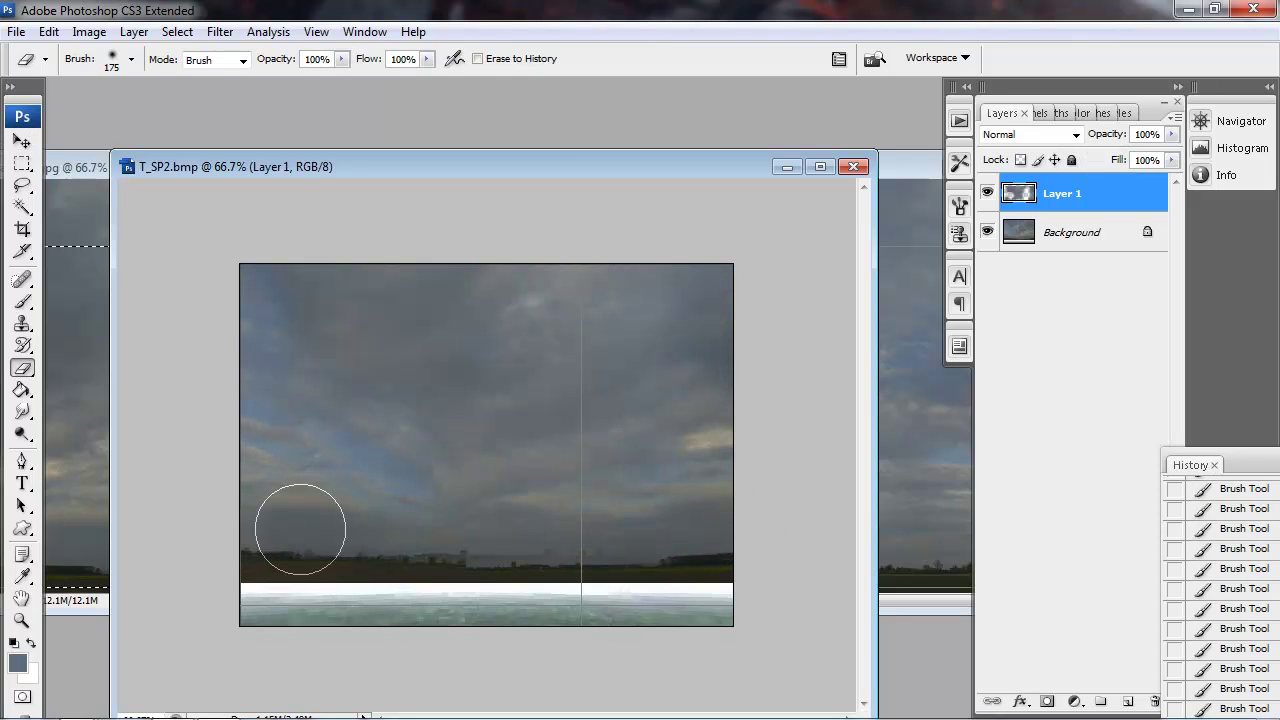
Rotate and level the stitched panorama, then place a fixed 1024x512 selection on it
key(ctrl+plus)
key(s)
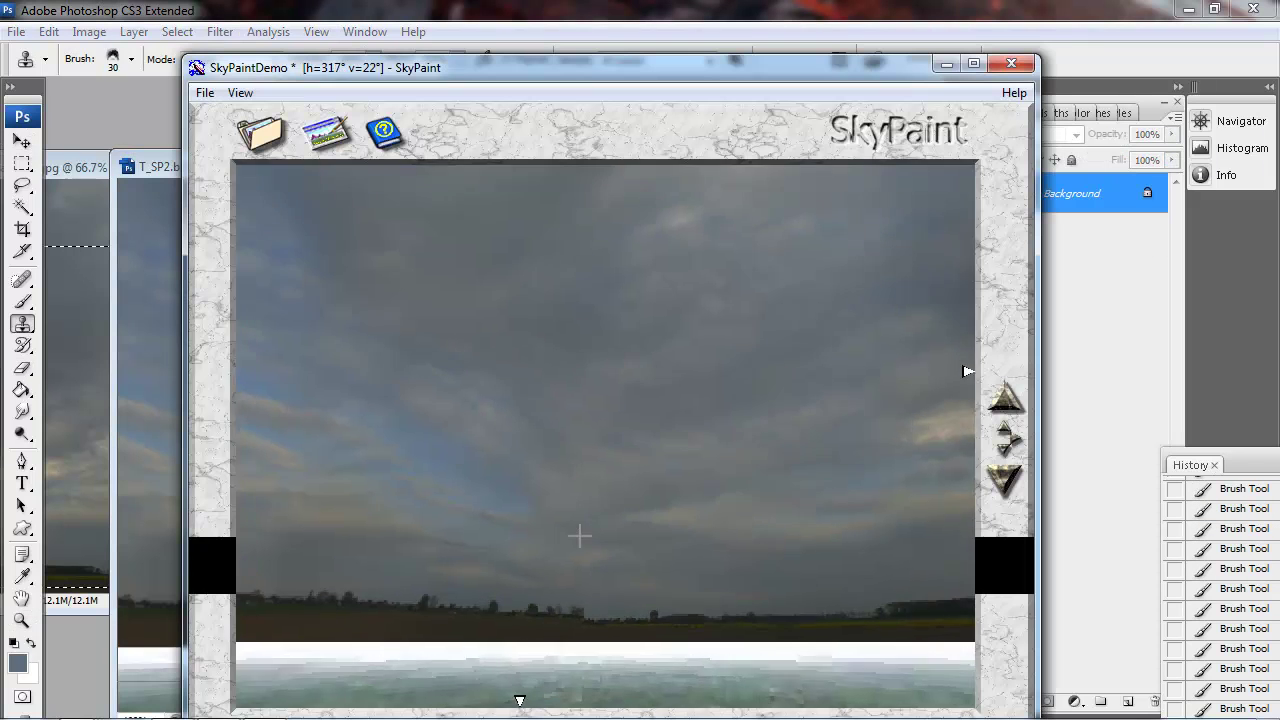
drag(580, 534, 751, 545)
click(1013, 443)
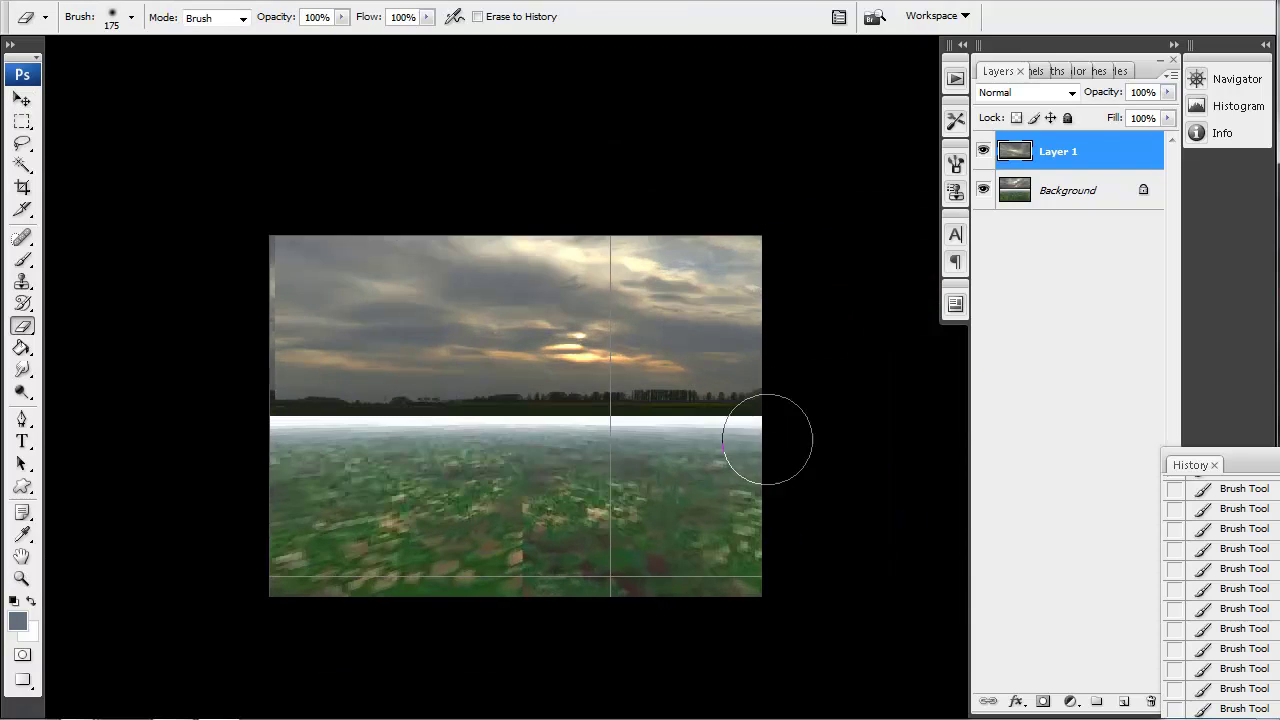
drag(766, 443, 266, 337)
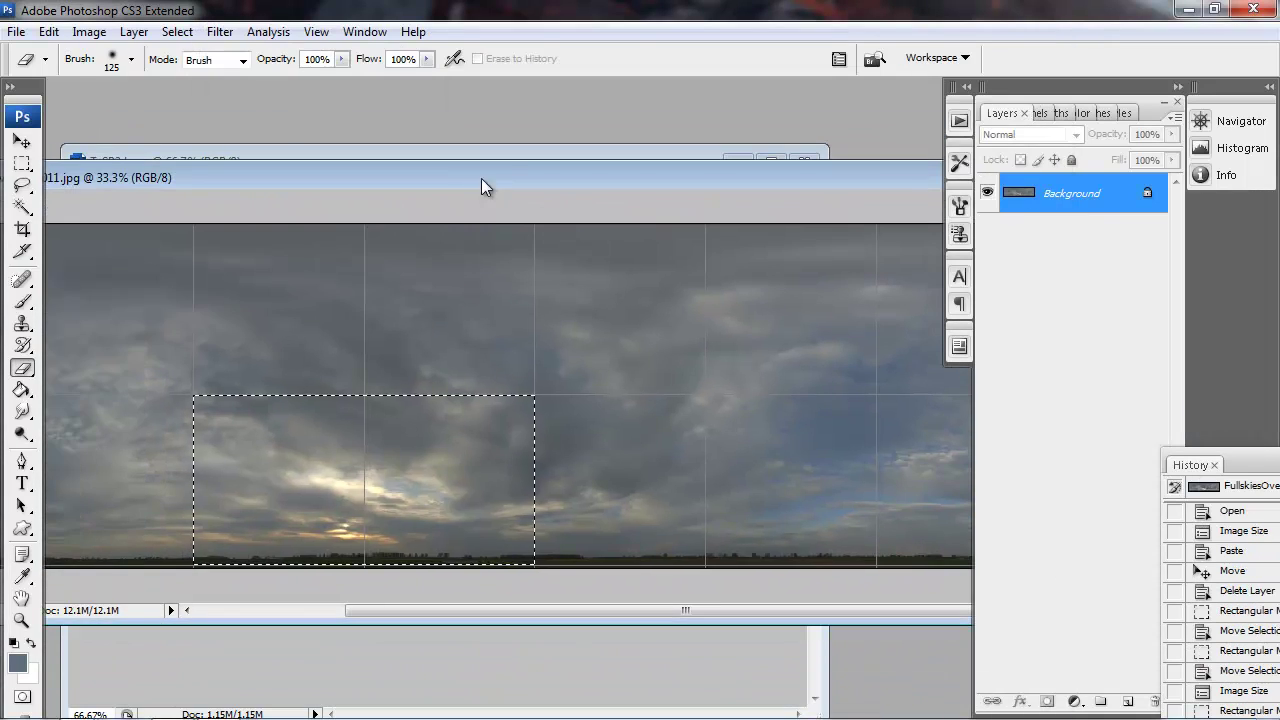
click(610, 397)
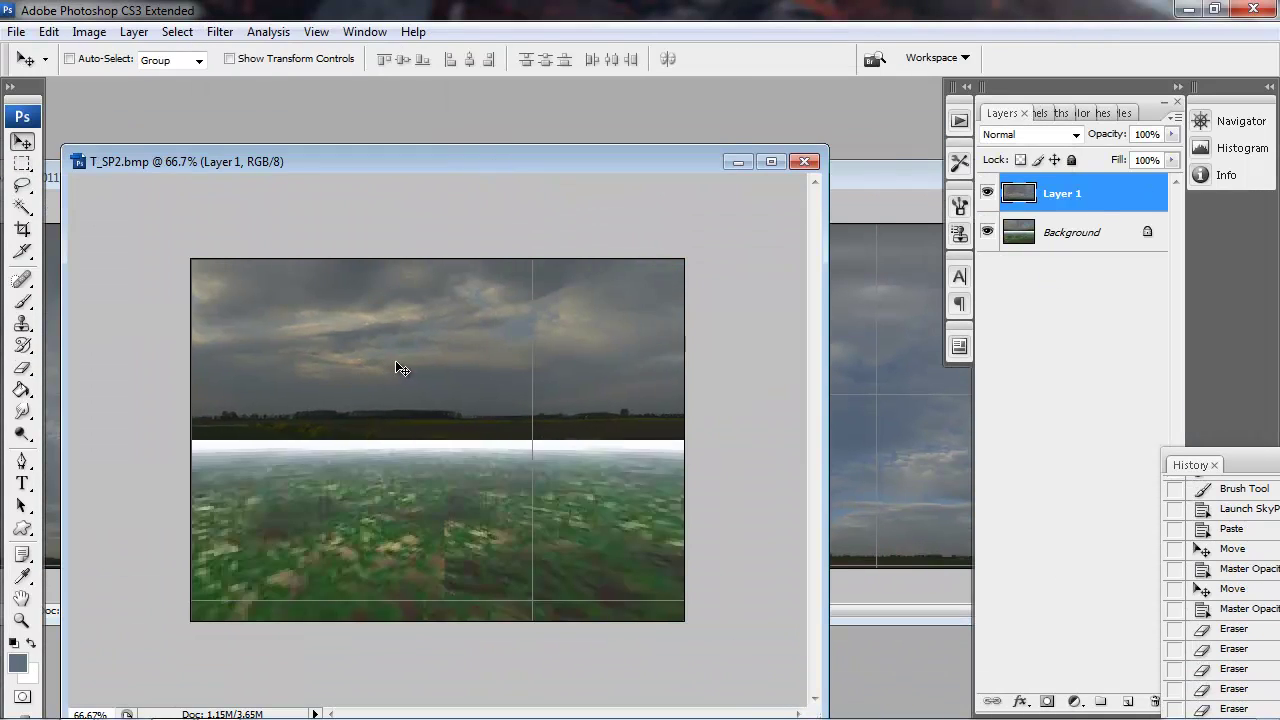
Align the top layer at 51% opacity, restore full opacity, and erase the upper-left dark clouds
key(5)
key(1)
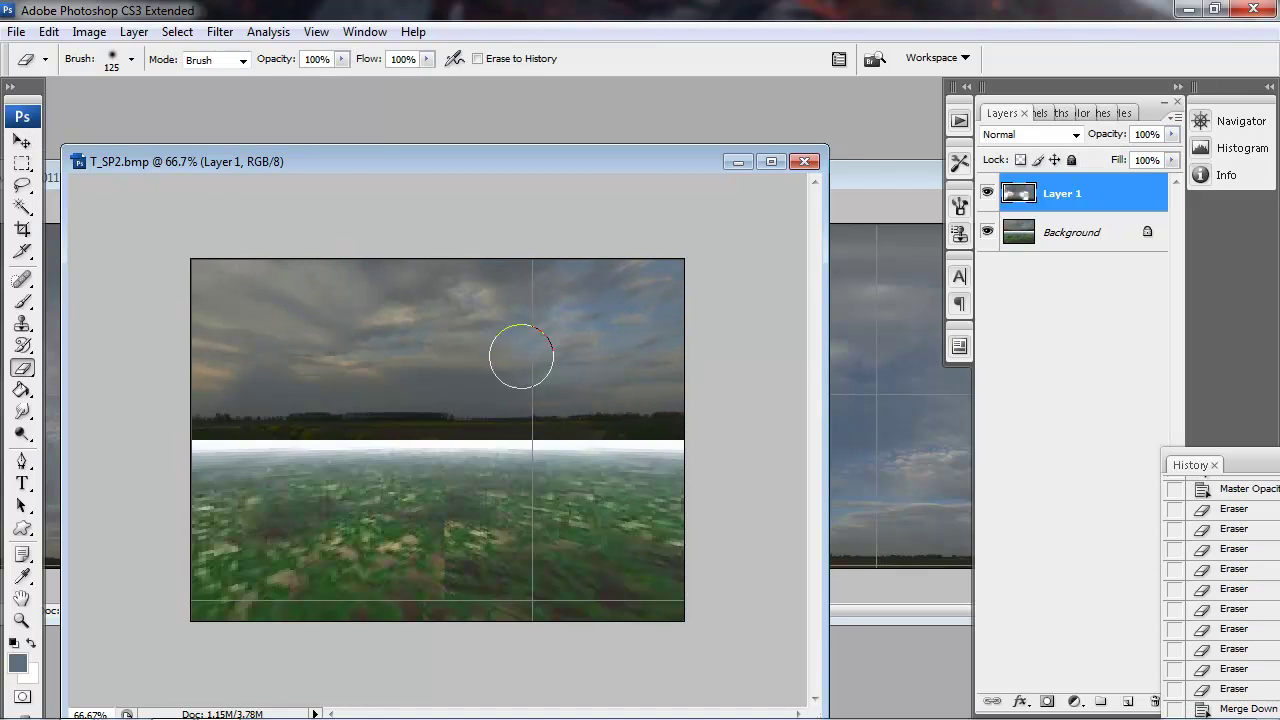
key(s)
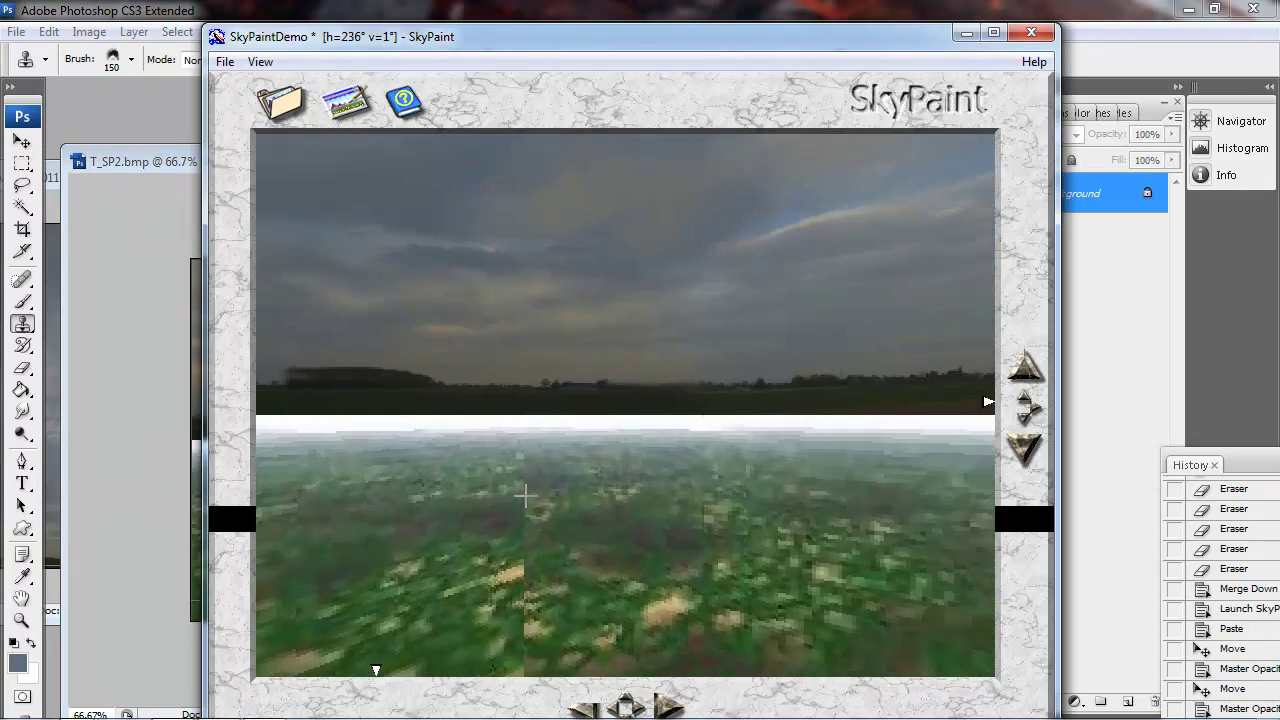
click(1037, 419)
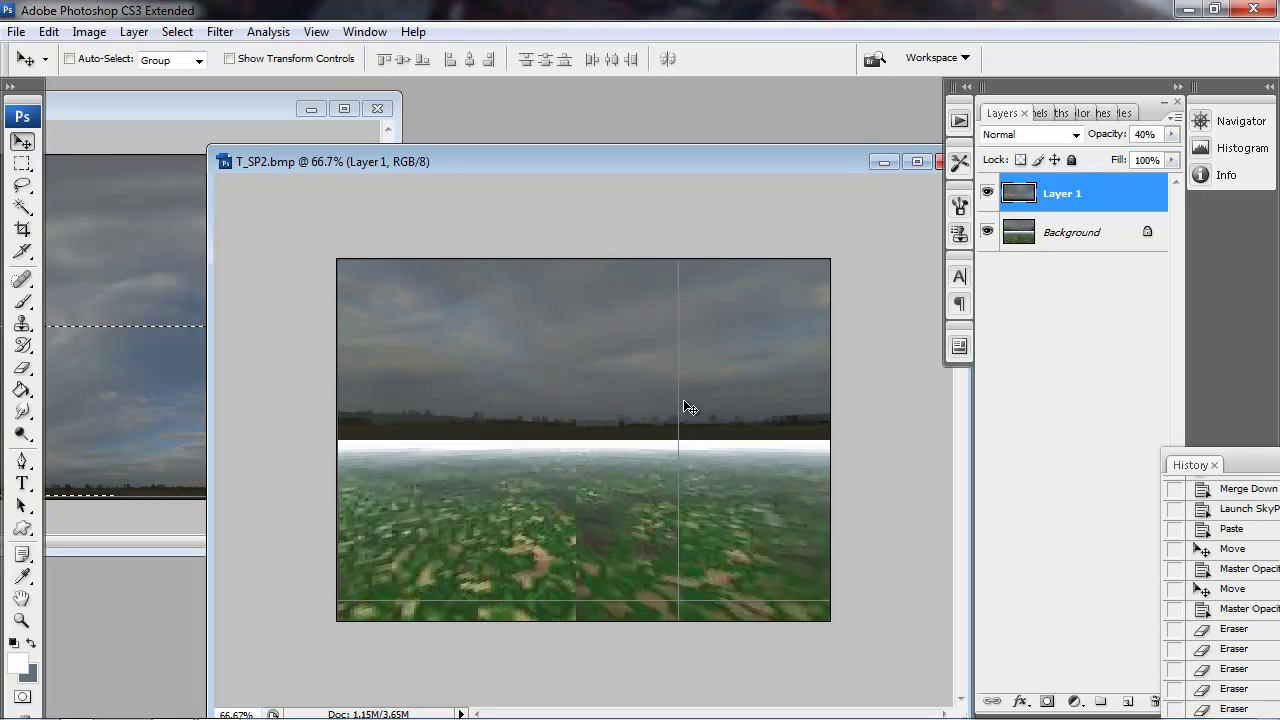
key(0)
key(e)
drag(500, 300, 357, 326)
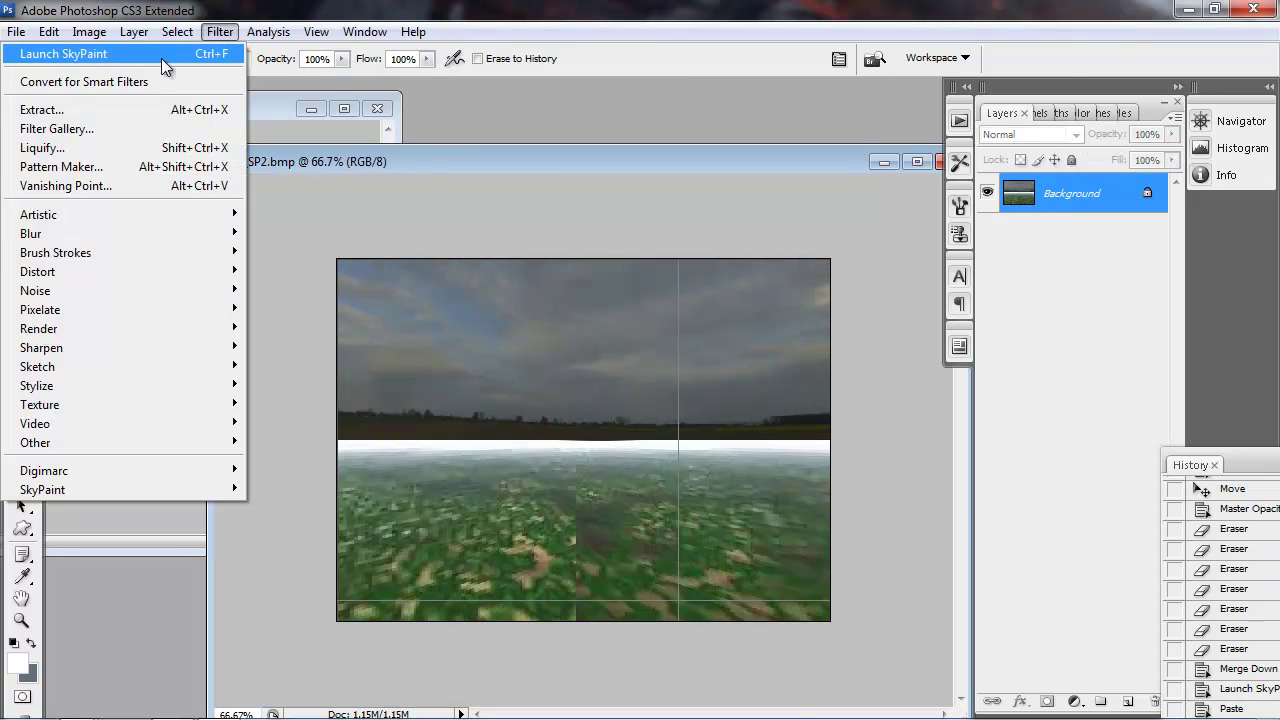
Preview the image stitched in SkyPaint, paint the view back, and zoom in on the horizon
click(86, 51)
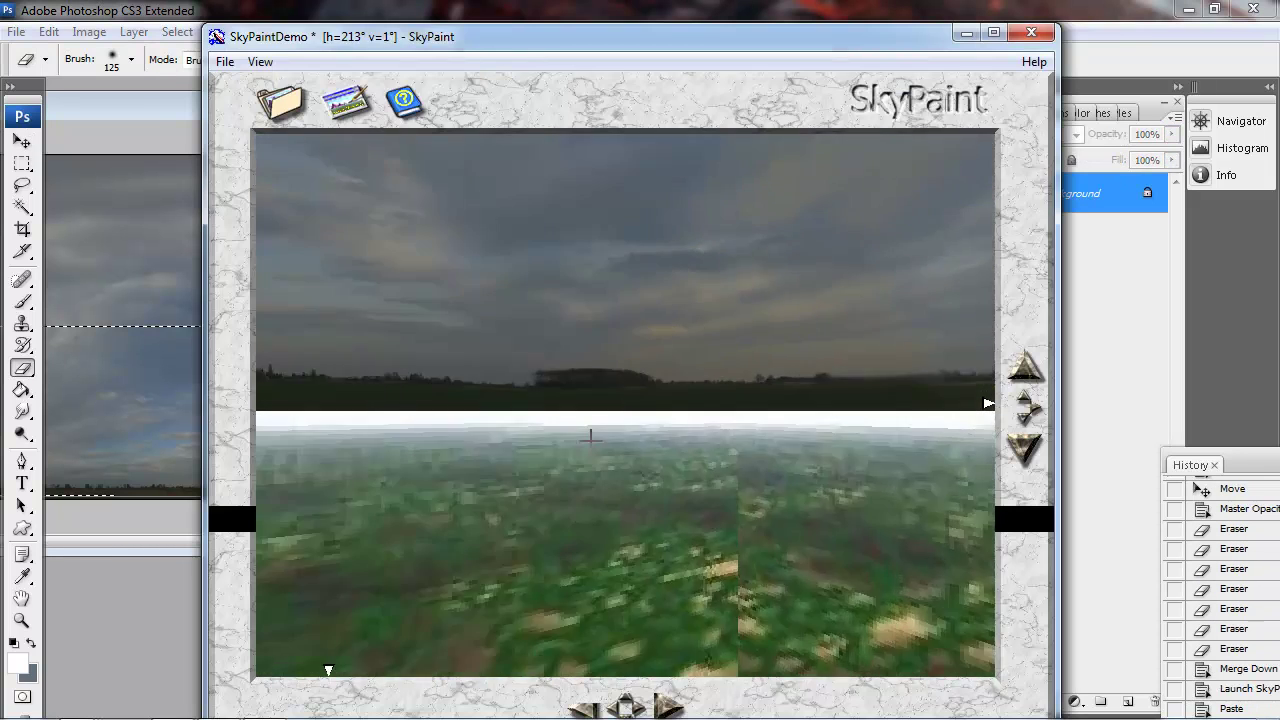
click(345, 100)
key(z)
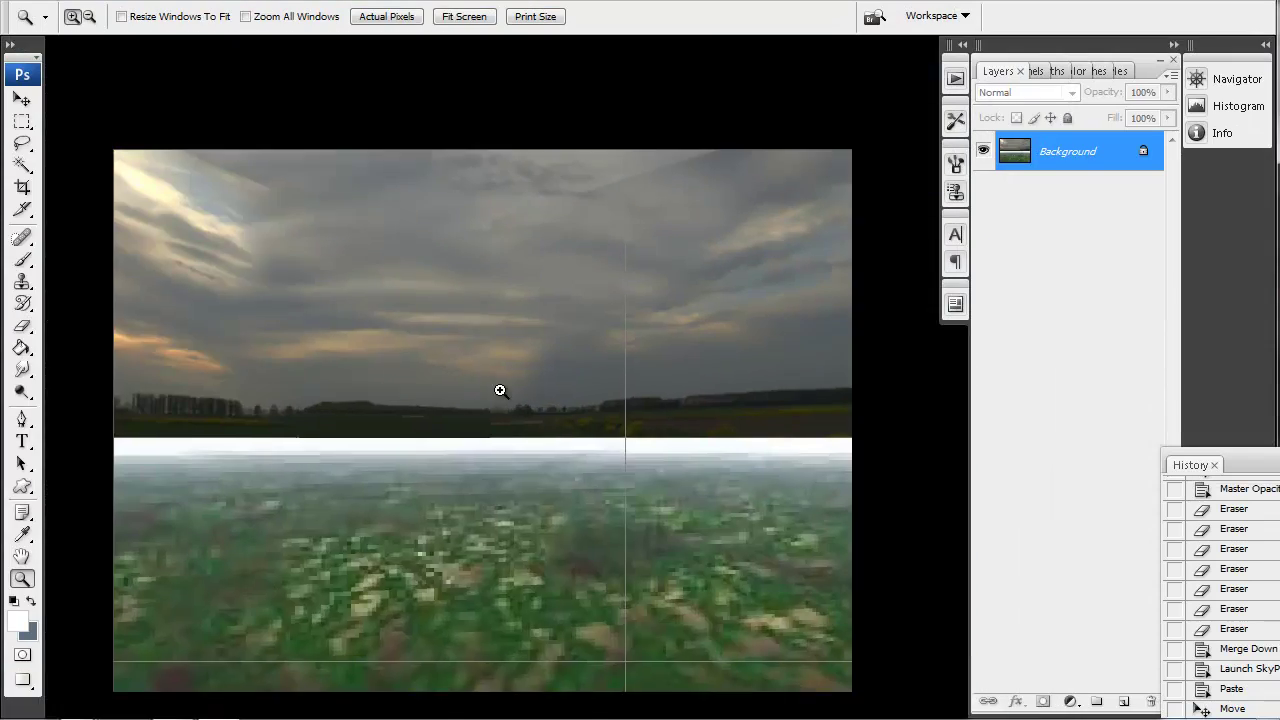
click(500, 391)
Outline a treeline patch and paint over the left-of-centre clouds with sampled tan sky colours
key(l)
mouse_move(587, 343)
mouse_down()
mouse_move(660, 416)
mouse_move(600, 425)
mouse_up()
key(s)
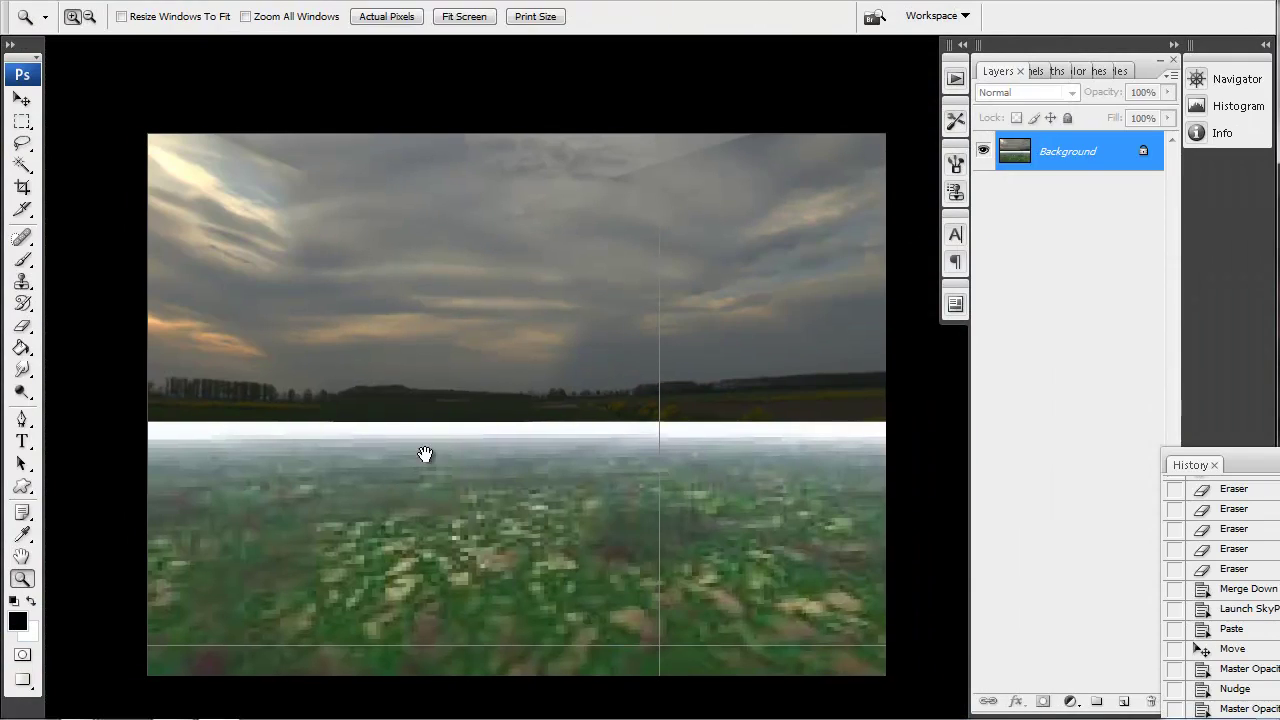
key(i)
click(480, 277)
key(b)
drag(332, 348, 357, 343)
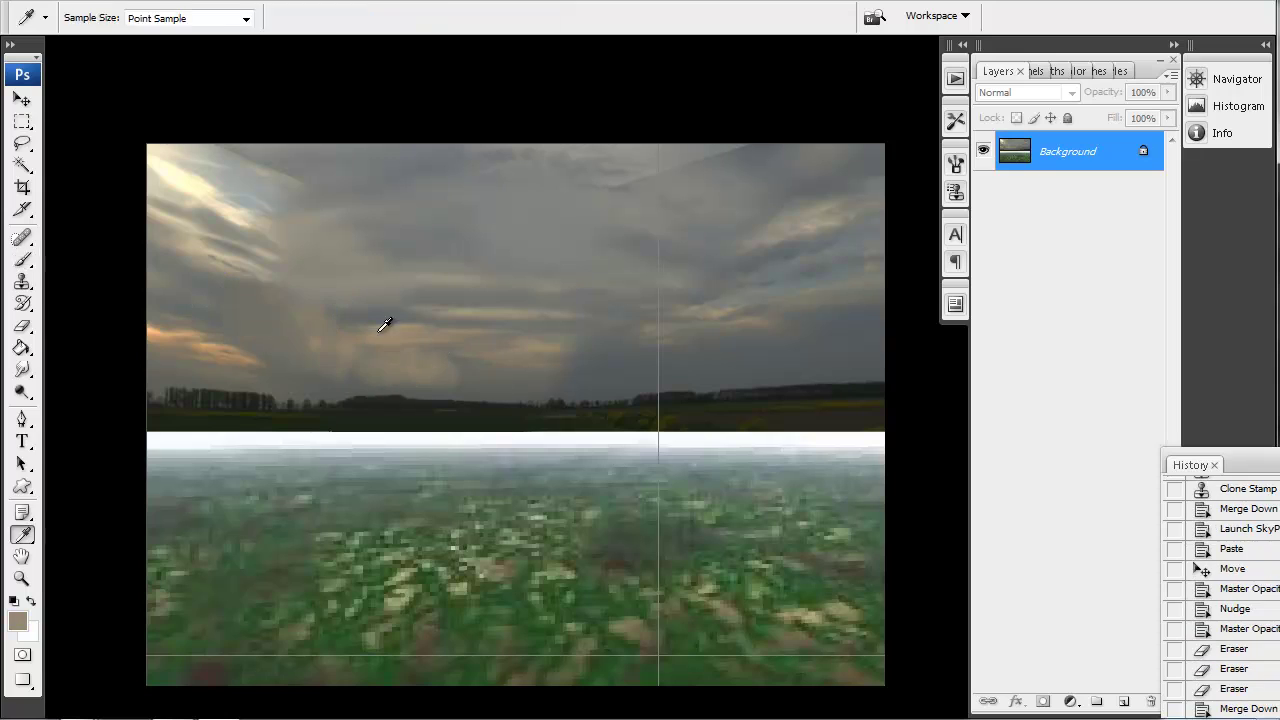
alt+click(268, 261)
drag(262, 266, 249, 277)
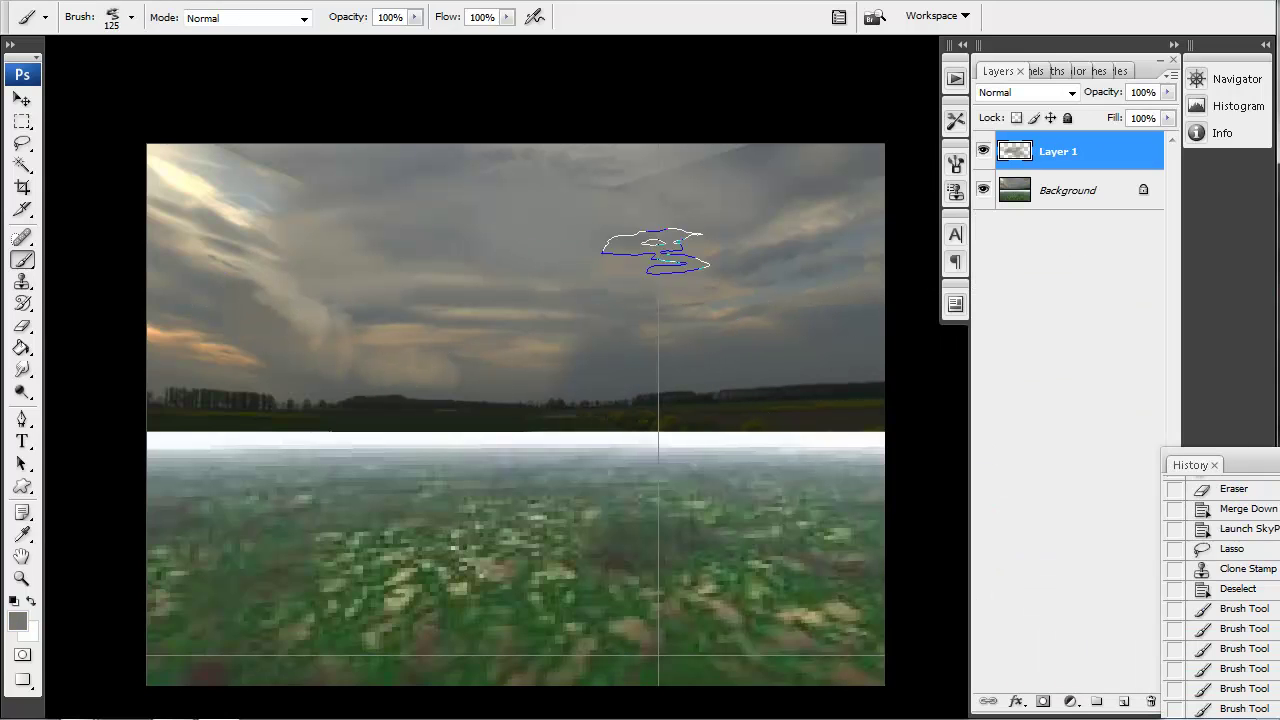
Clone from the upper sky, resize the copied treeline patch, and merge it into the background
key(s)
click(666, 177)
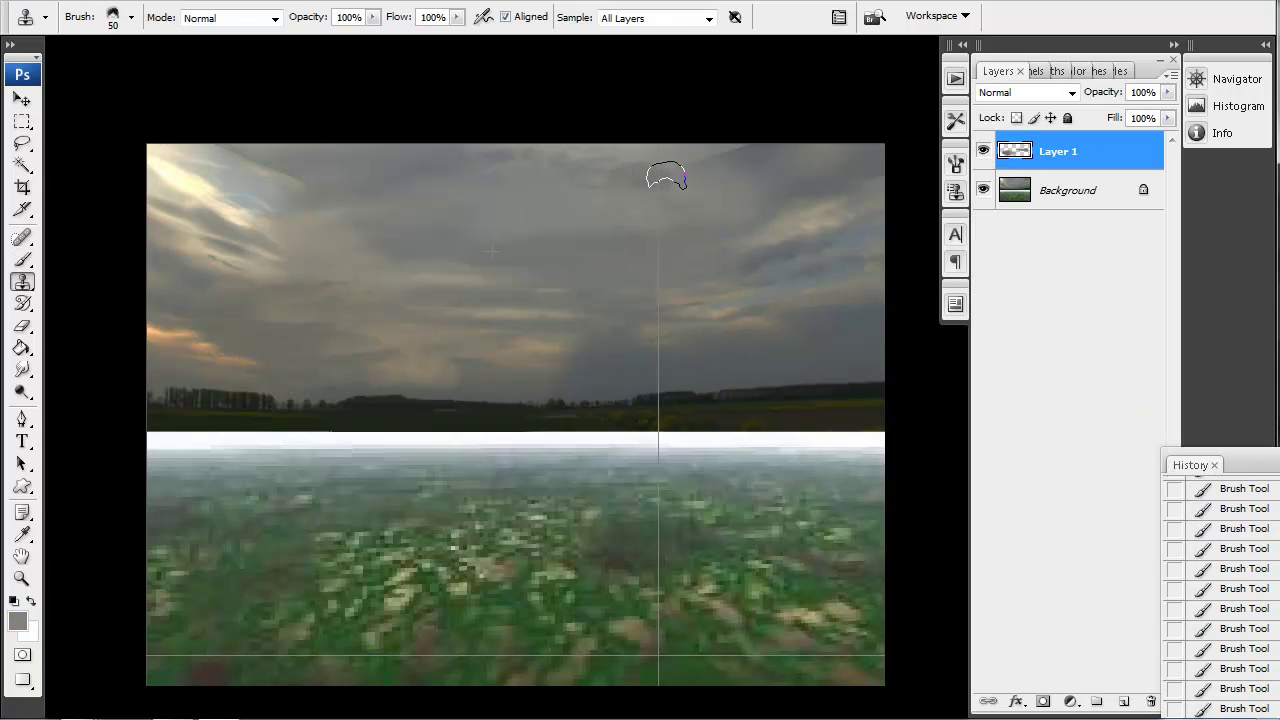
right_click(424, 377)
key(b)
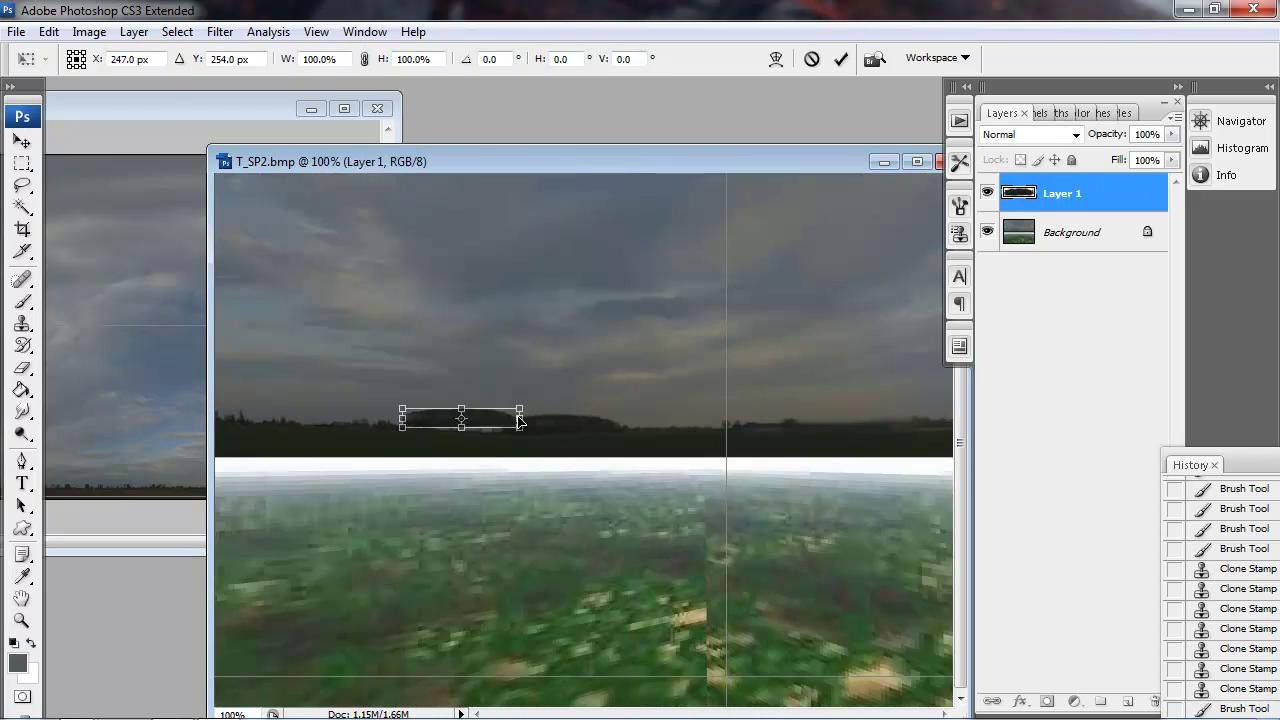
key(Return)
key(ctrl+t)
key(Return)
key(ctrl+e)
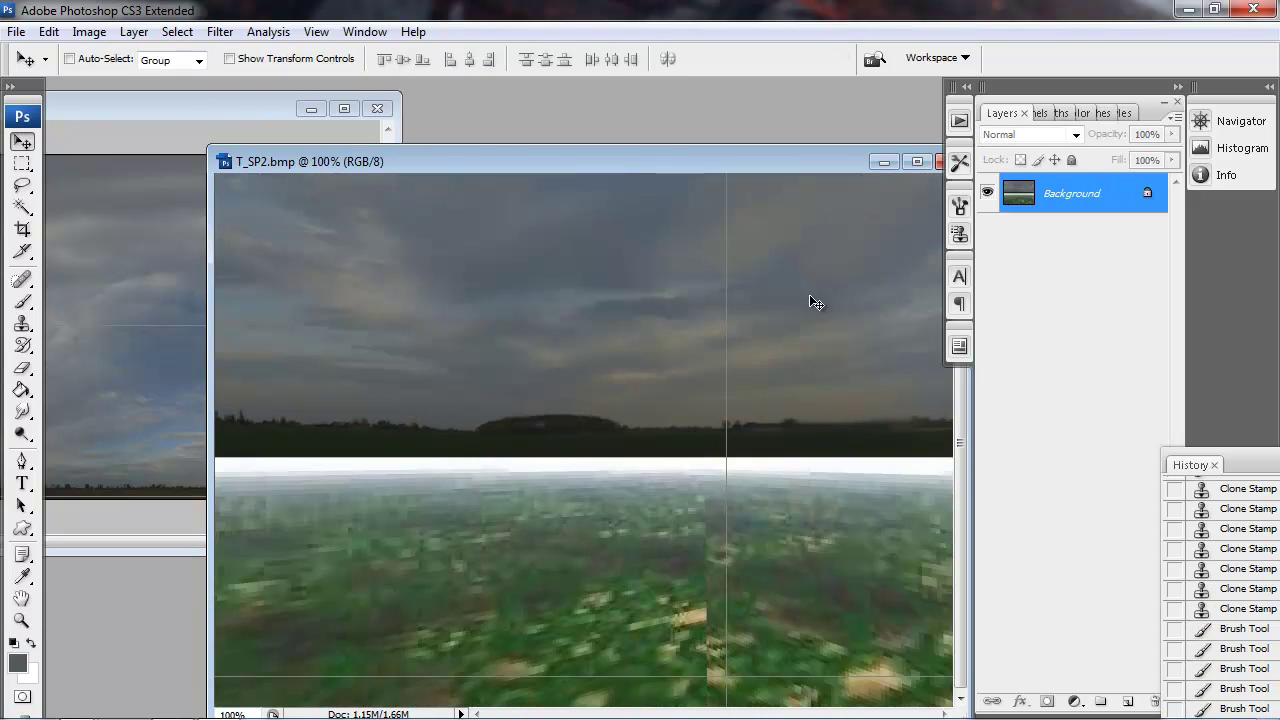
key(z)
Tilt and rotate the panorama to inspect the sky seams, then level it to the horizon
drag(472, 161, 371, 165)
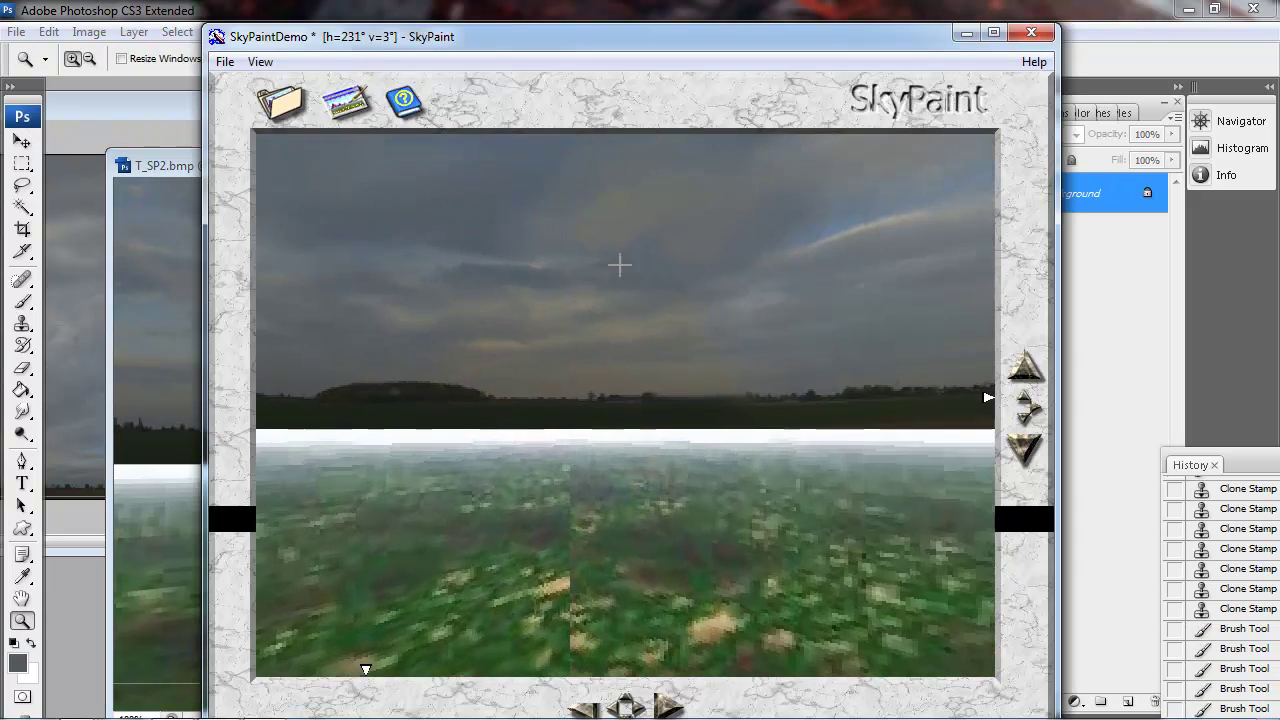
mouse_move(620, 263)
mouse_down()
mouse_move(666, 414)
mouse_move(603, 394)
mouse_move(363, 145)
mouse_up()
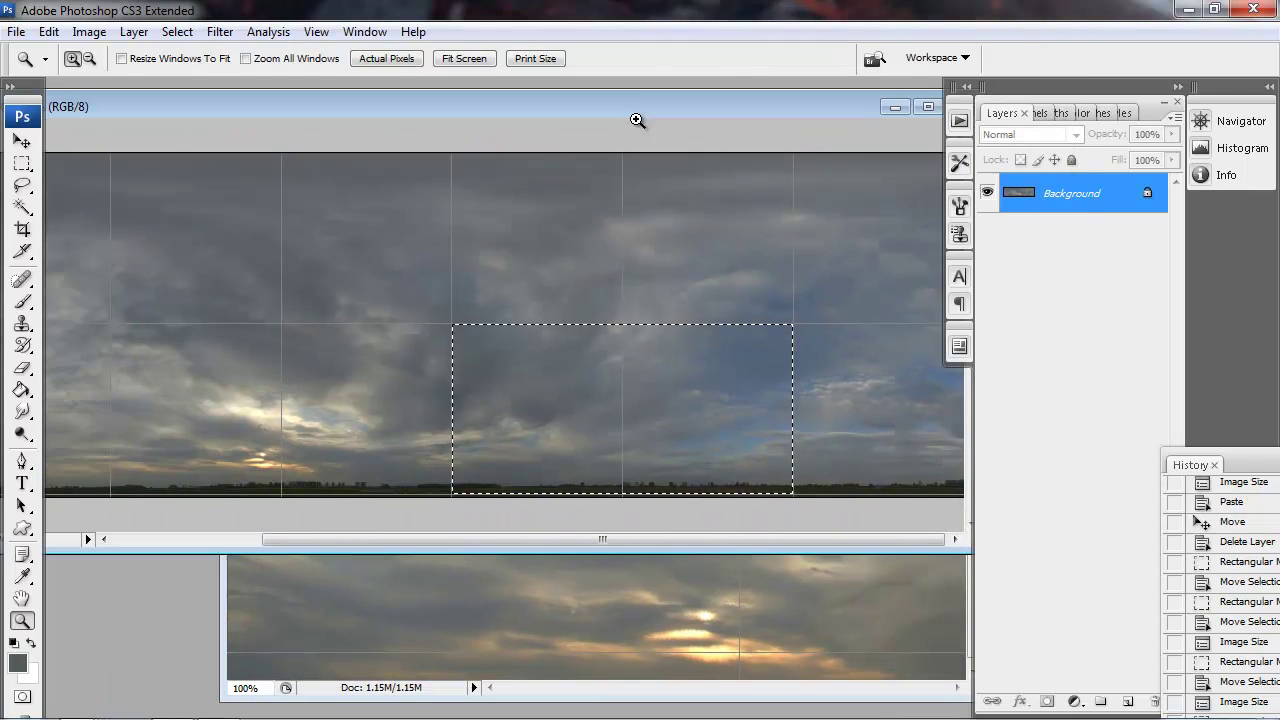
click(22, 163)
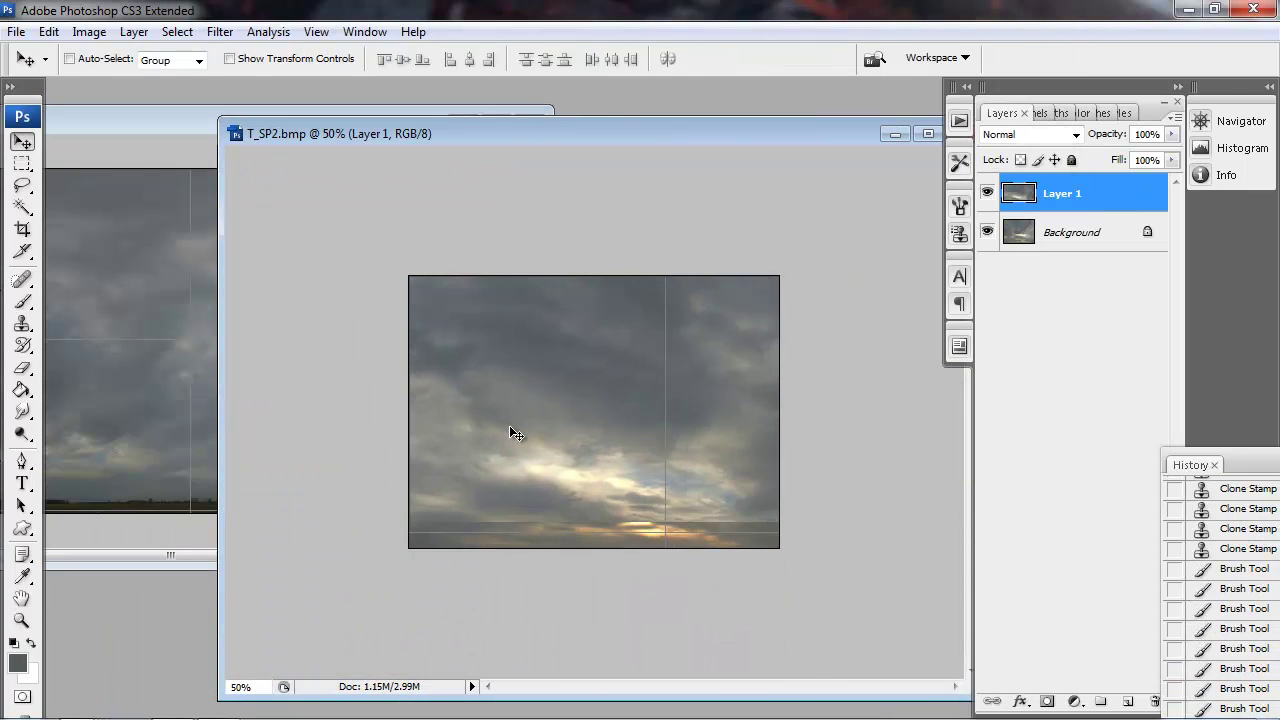
key(e)
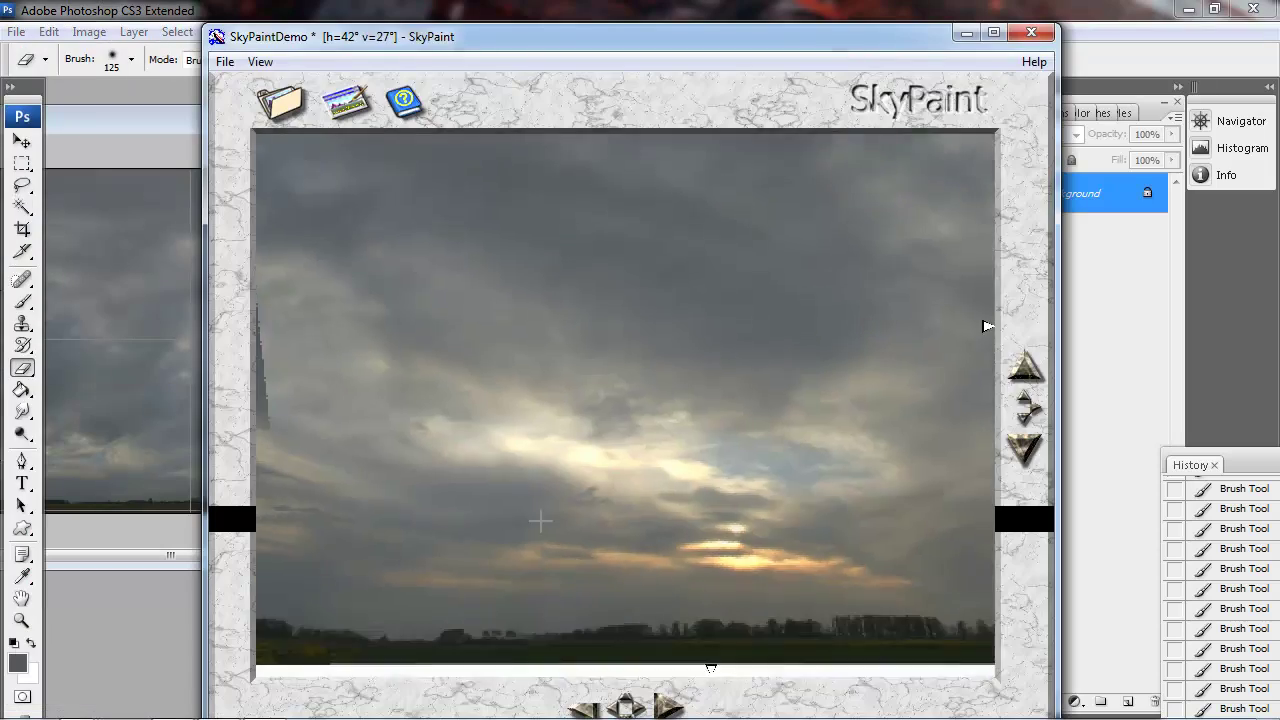
mouse_move(534, 517)
mouse_down()
mouse_move(669, 440)
mouse_move(550, 597)
mouse_move(560, 560)
mouse_up()
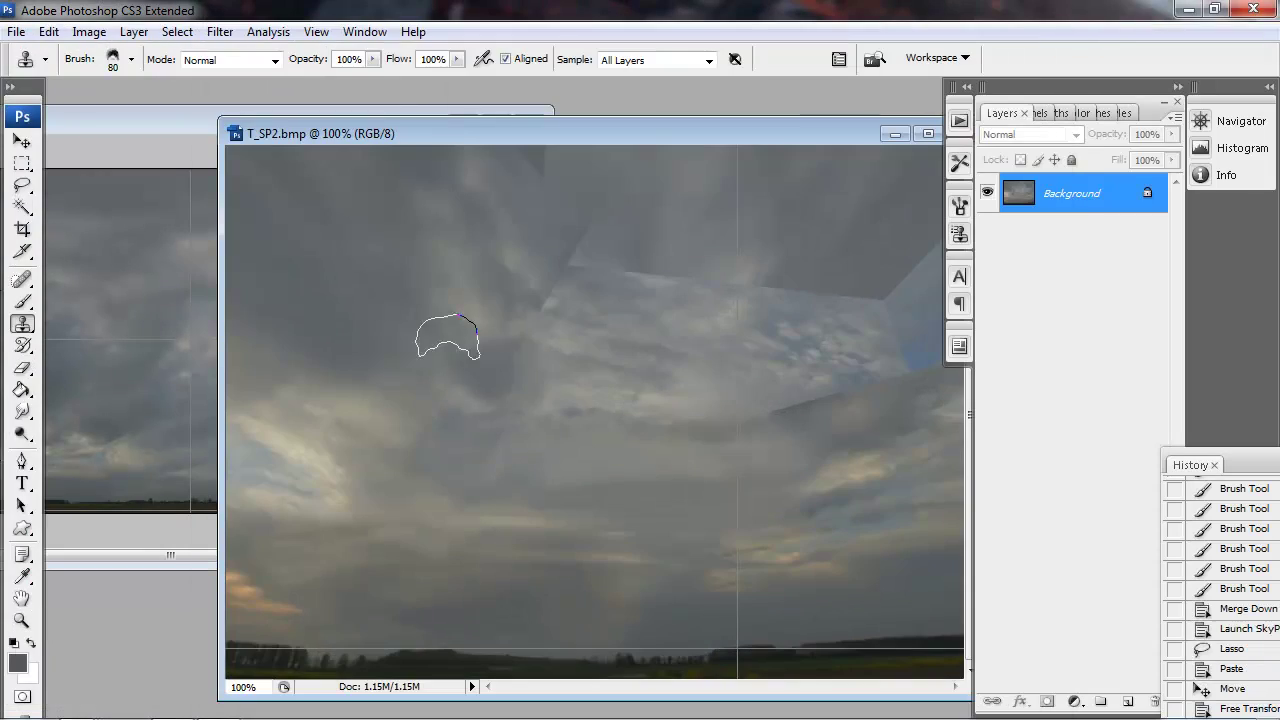
right_click(447, 337)
key(Escape)
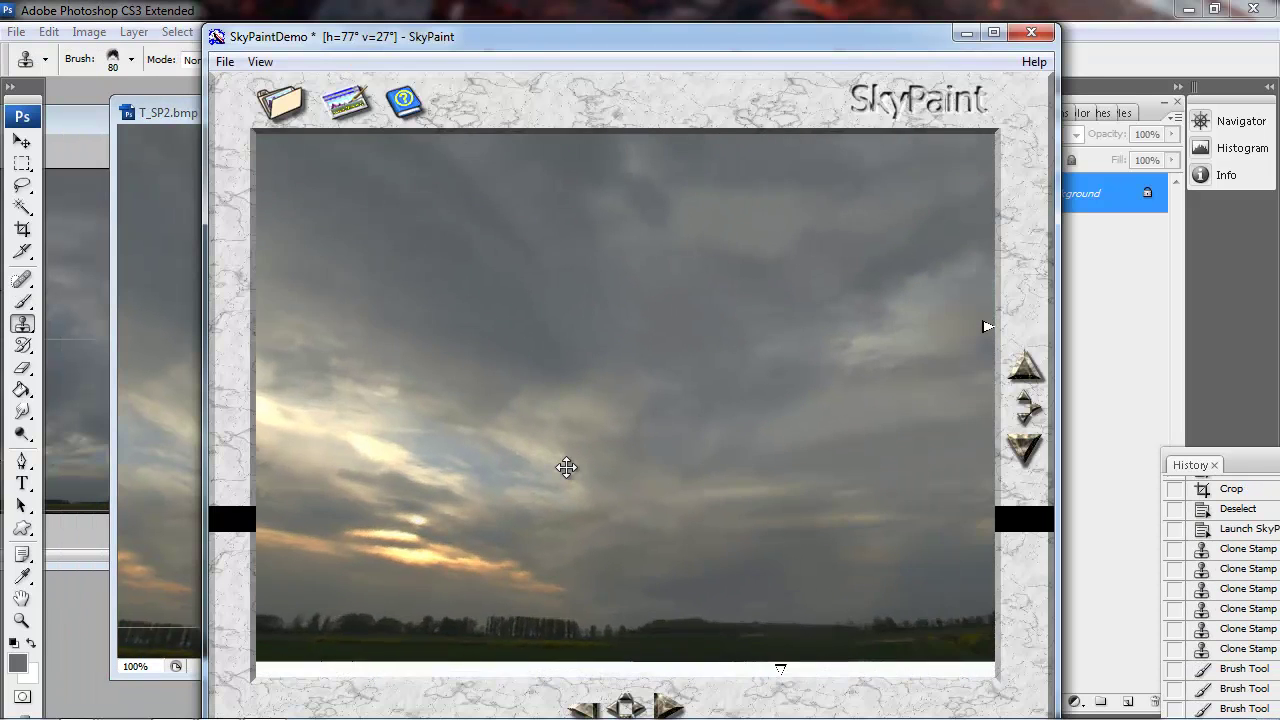
drag(566, 466, 600, 463)
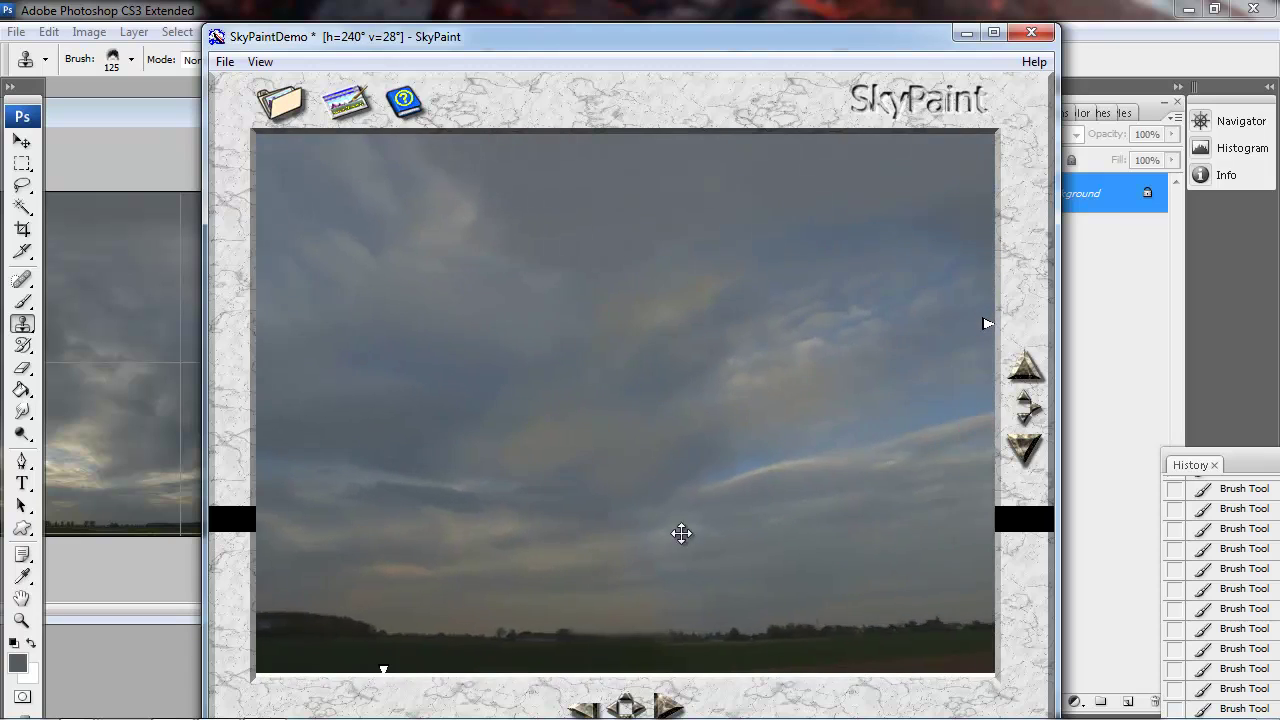
click(1034, 412)
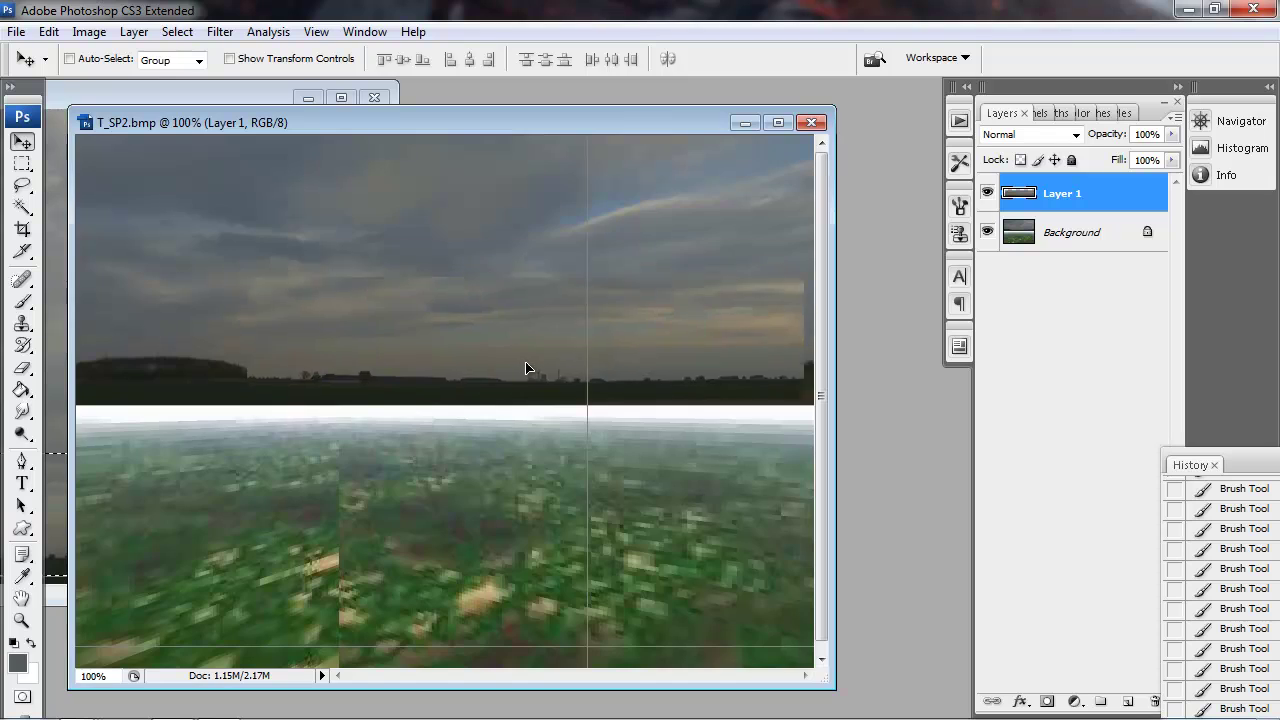
Tilt the SkyPaint preview up toward the sky and send that view to Photoshop for painting
key(z)
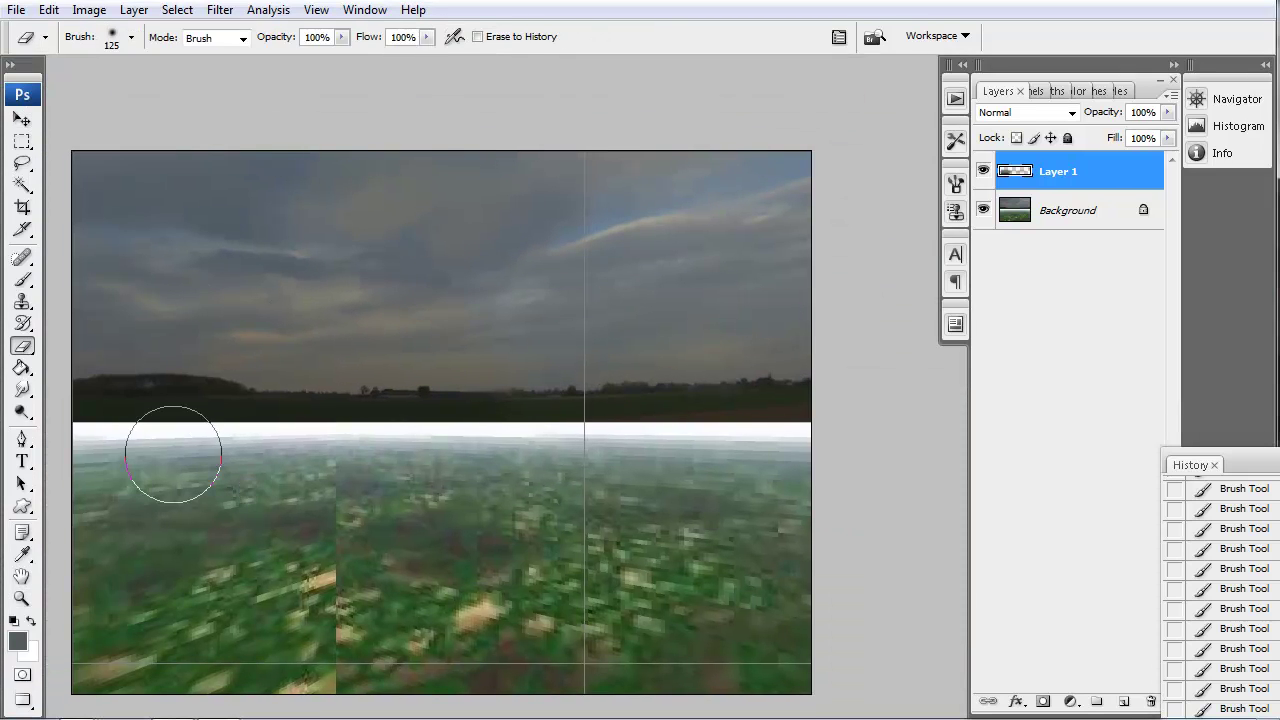
key(v)
key(m)
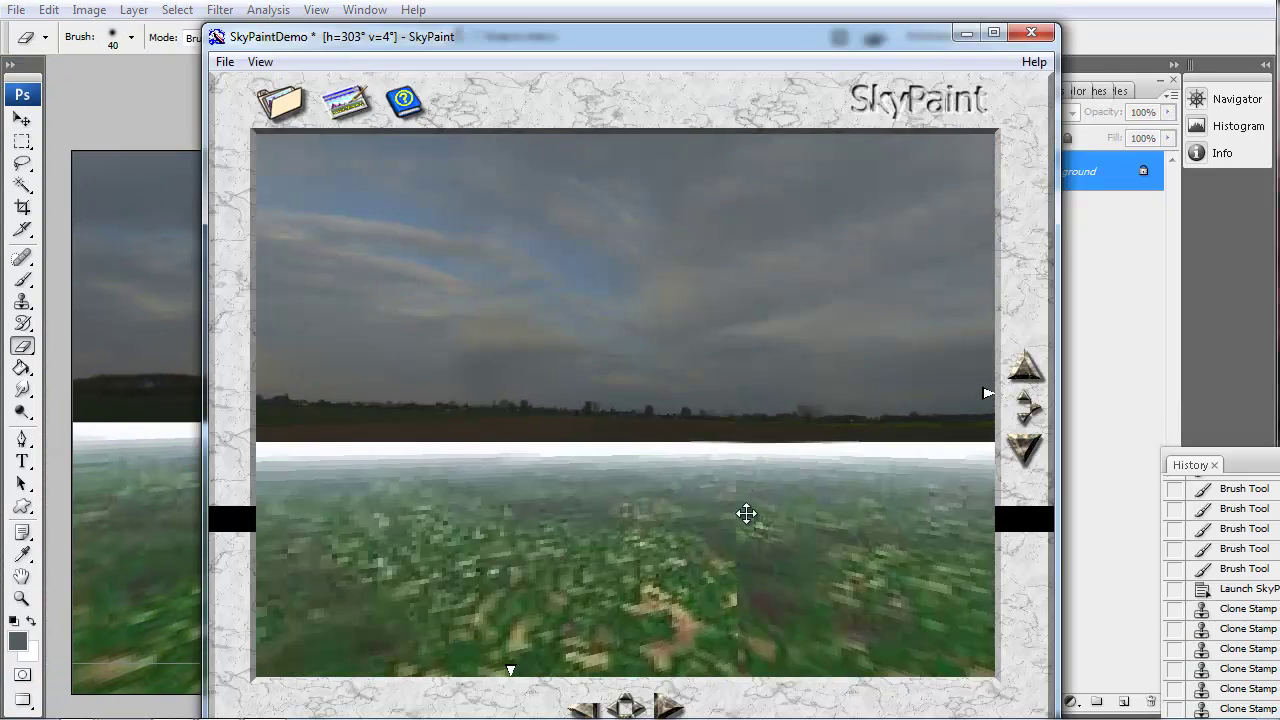
mouse_move(743, 514)
mouse_down()
mouse_move(634, 523)
mouse_move(587, 450)
mouse_move(674, 451)
mouse_up()
click(345, 100)
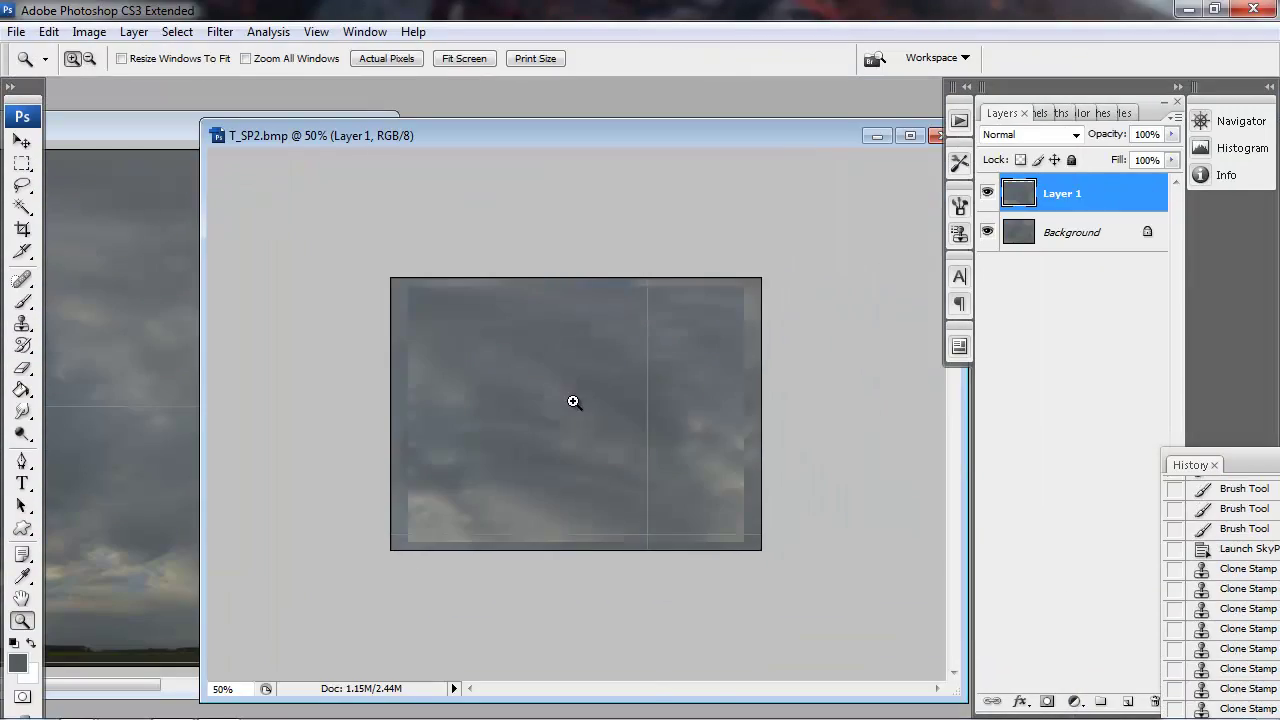
Erase the seams with a soft brush, then rotate to another area and send it for painting
key(e)
right_click(955, 393)
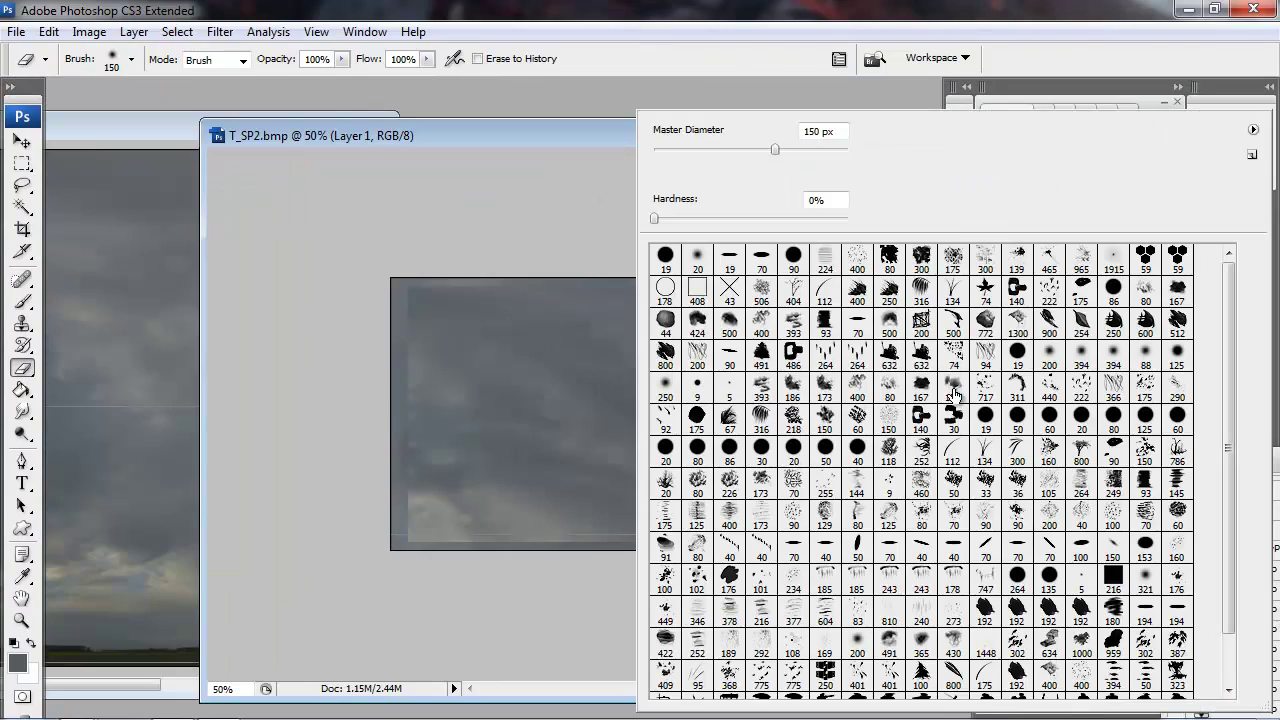
double_click(955, 393)
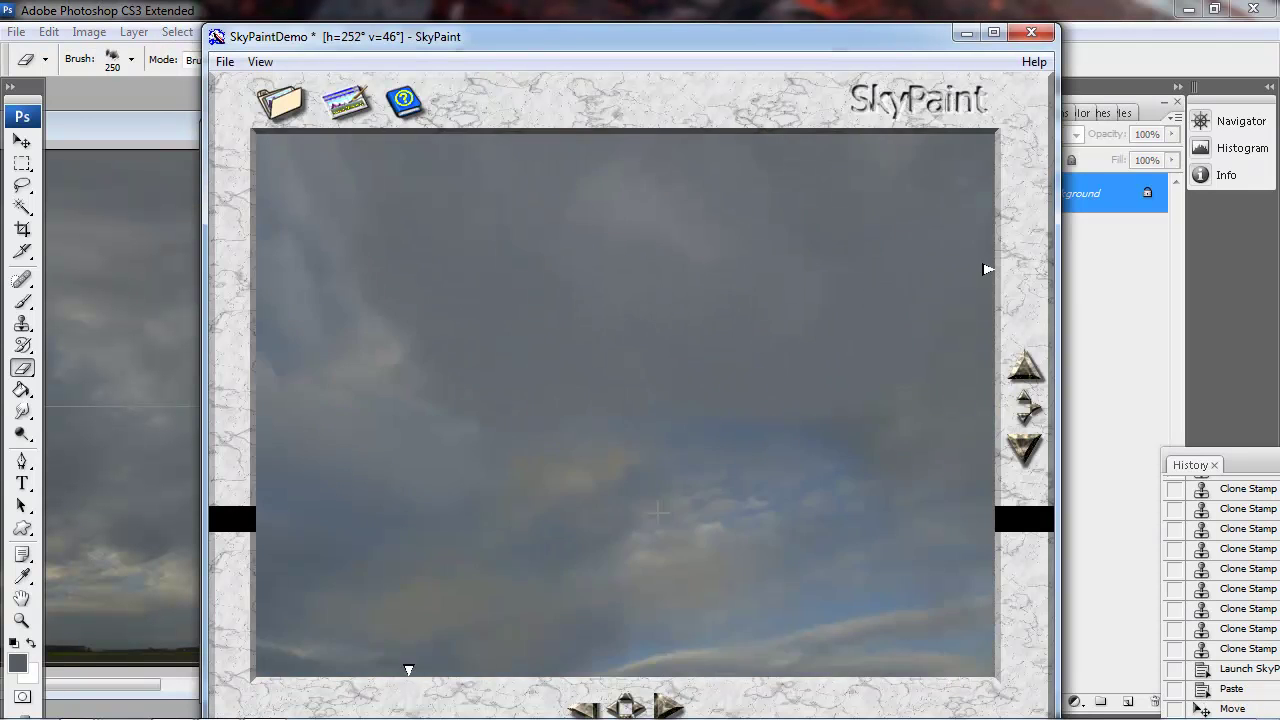
drag(658, 512, 509, 429)
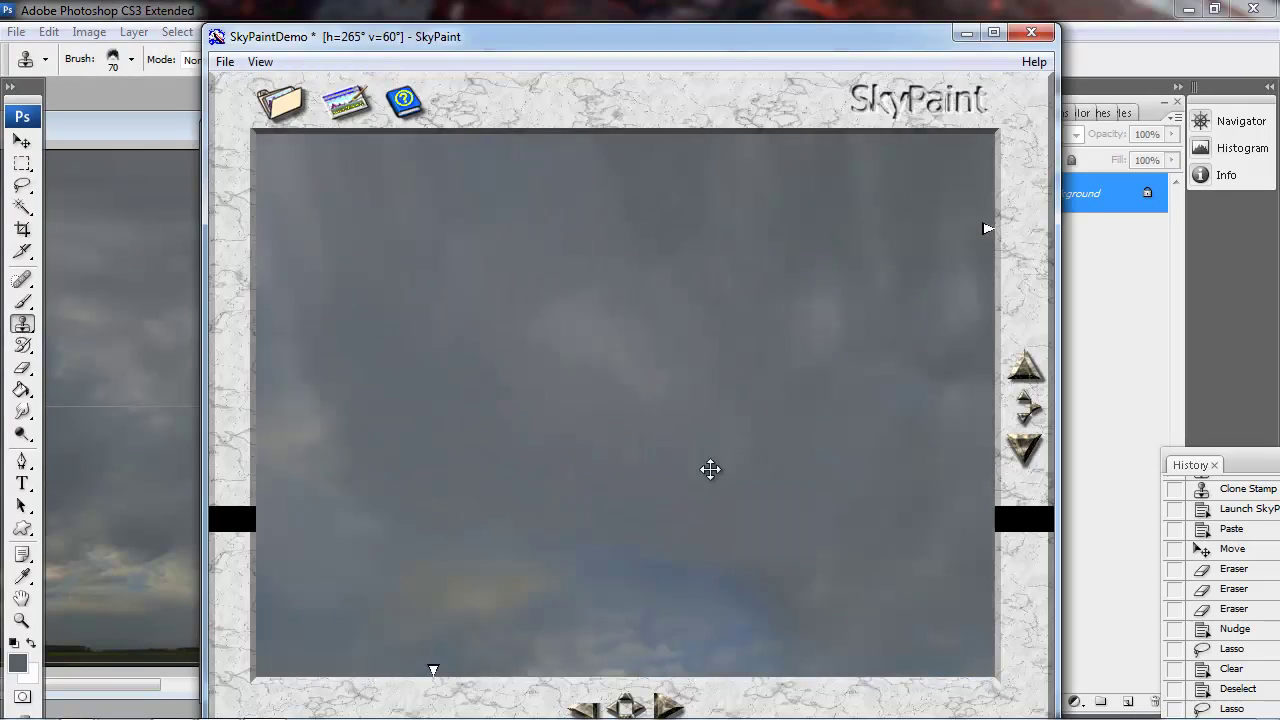
mouse_move(710, 469)
mouse_down()
mouse_move(597, 520)
mouse_move(480, 380)
mouse_up()
click(345, 100)
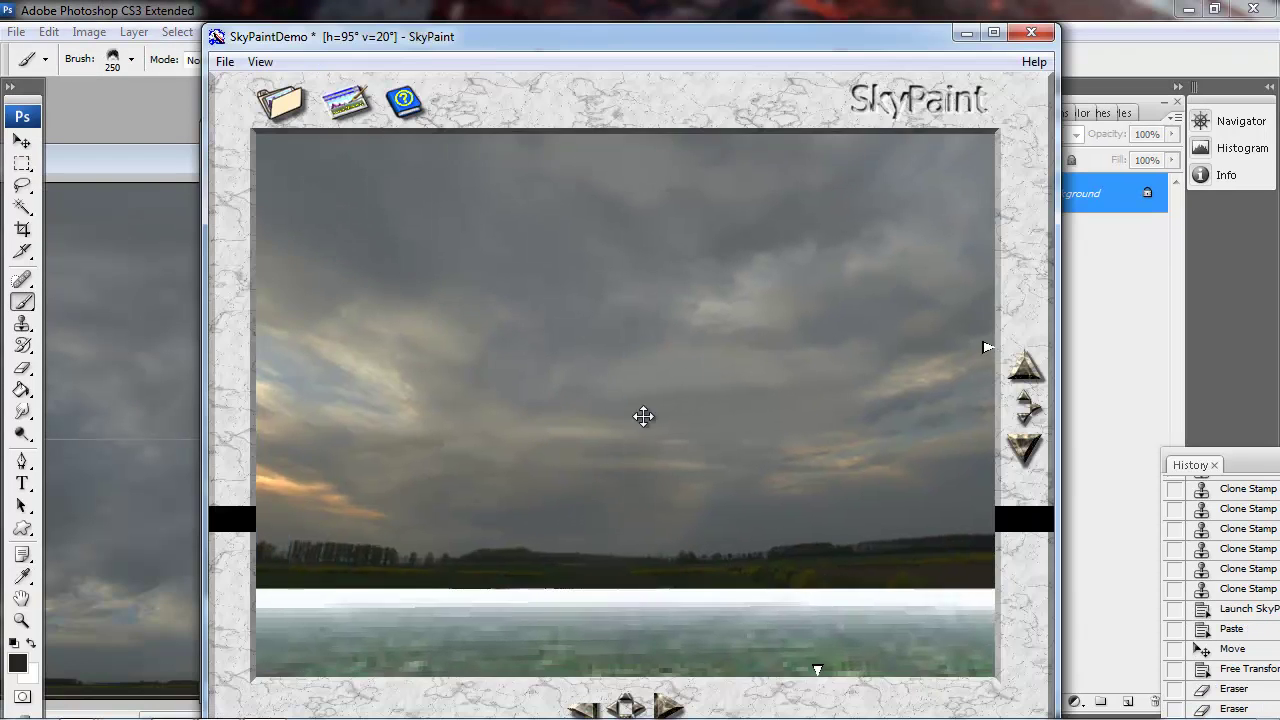
Clone-stamp over the patch and check the horizon seam in the sky preview
mouse_move(643, 417)
mouse_down()
mouse_move(720, 437)
mouse_move(751, 471)
mouse_move(532, 515)
mouse_move(623, 471)
mouse_up()
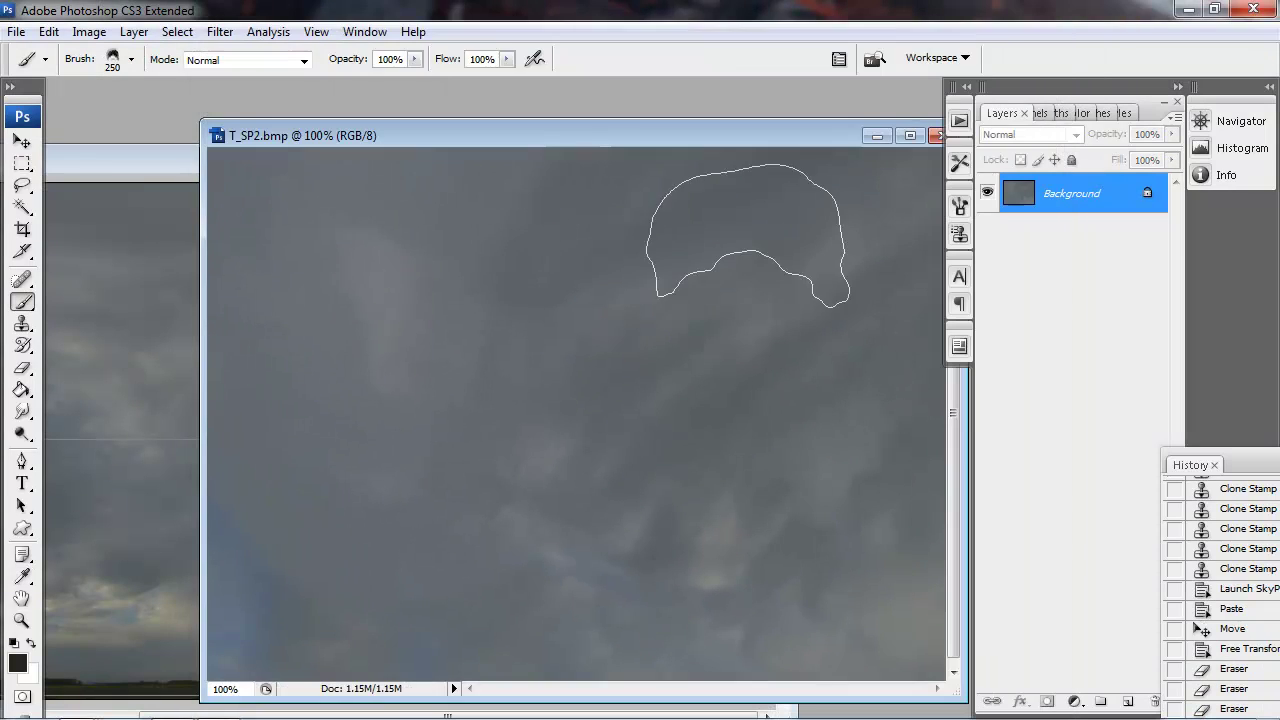
key(s)
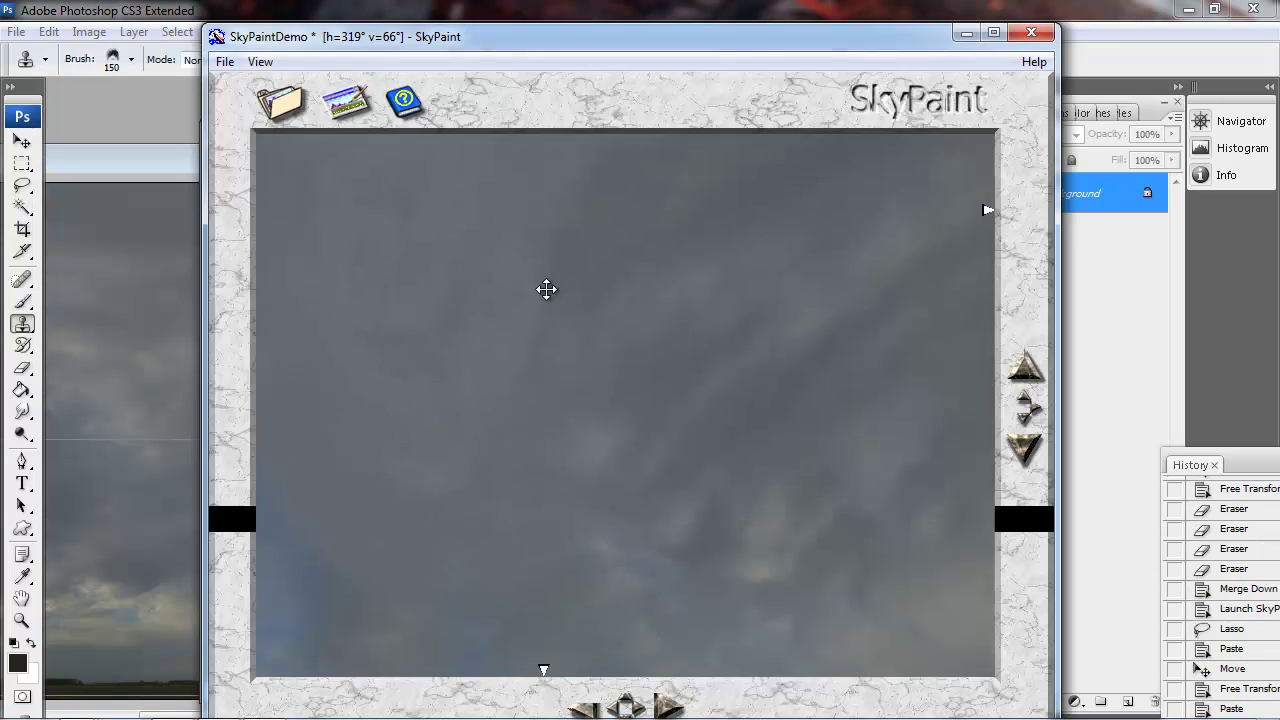
drag(546, 289, 551, 459)
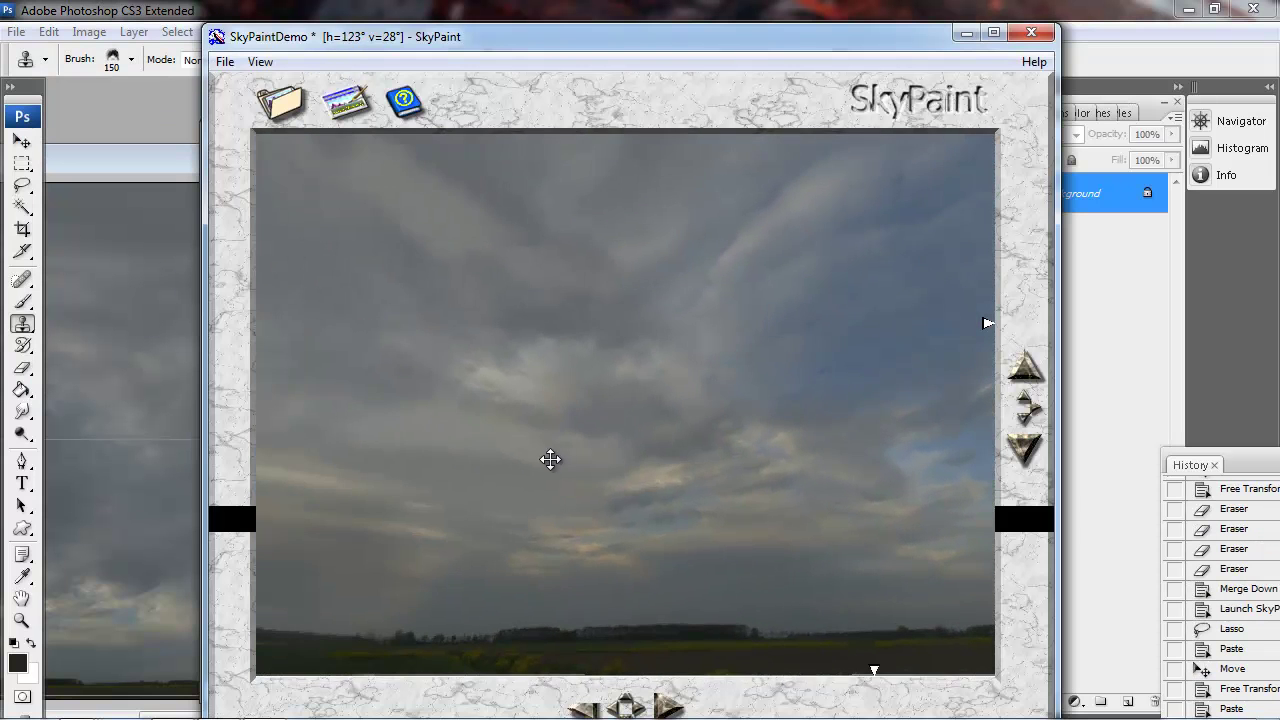
drag(629, 489, 523, 470)
click(138, 163)
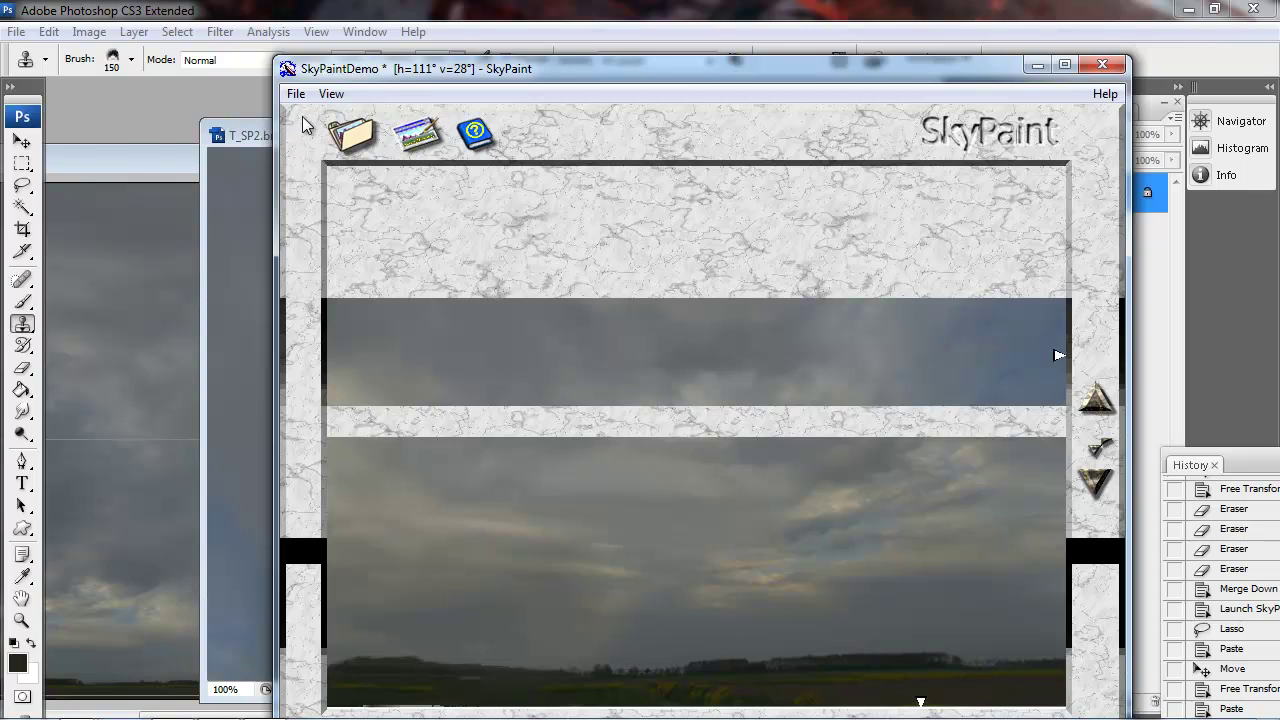
Save the panorama as SkyPaintDemo Targa faces in a new SkyPaintDemo folder
click(296, 94)
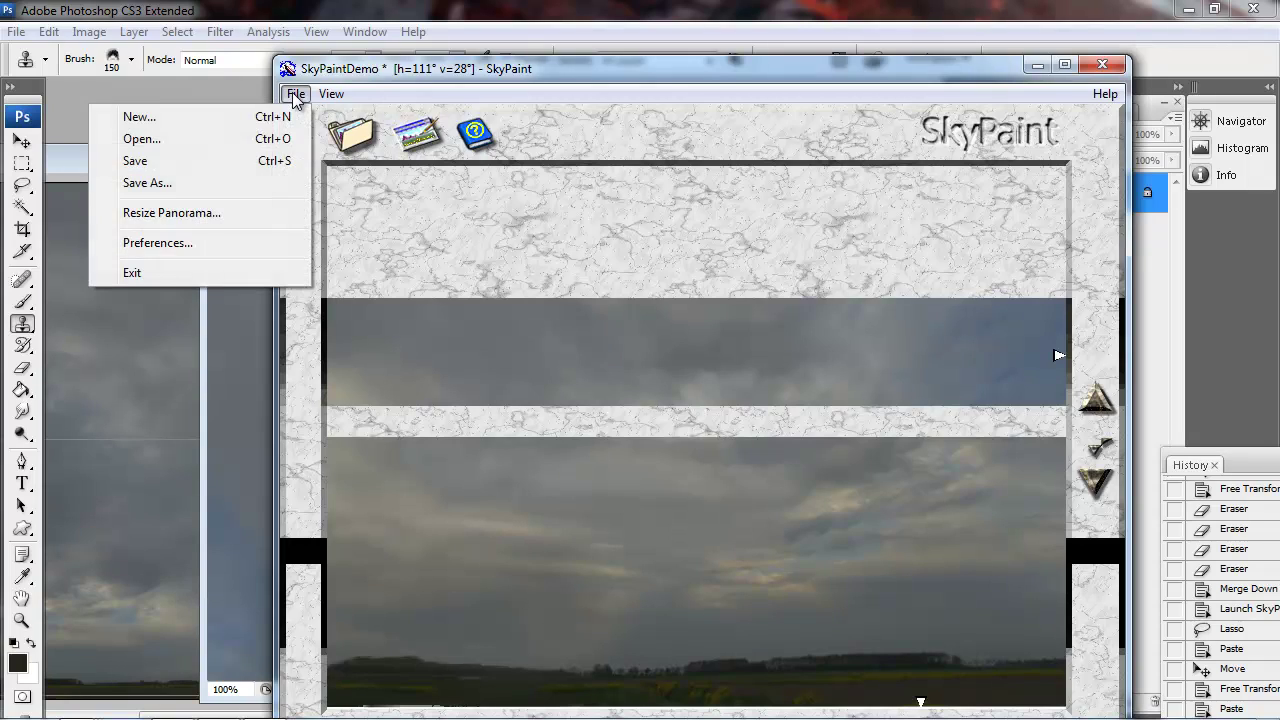
click(167, 183)
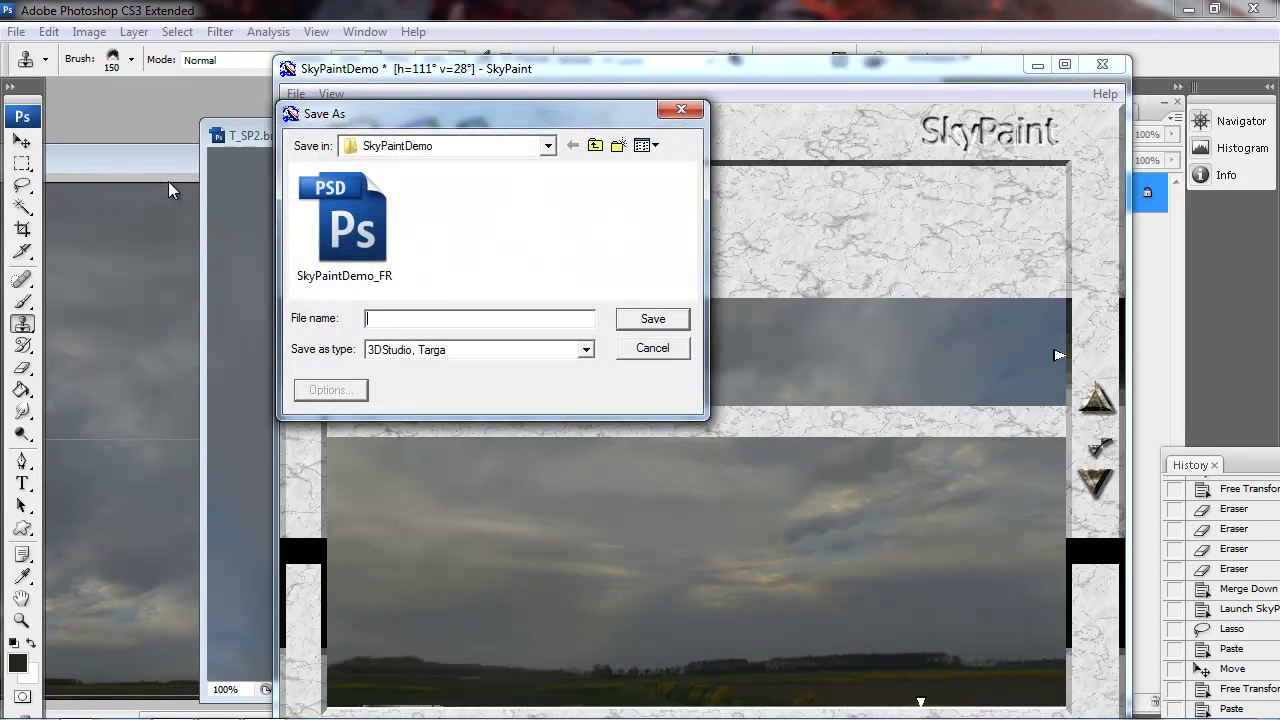
click(358, 243)
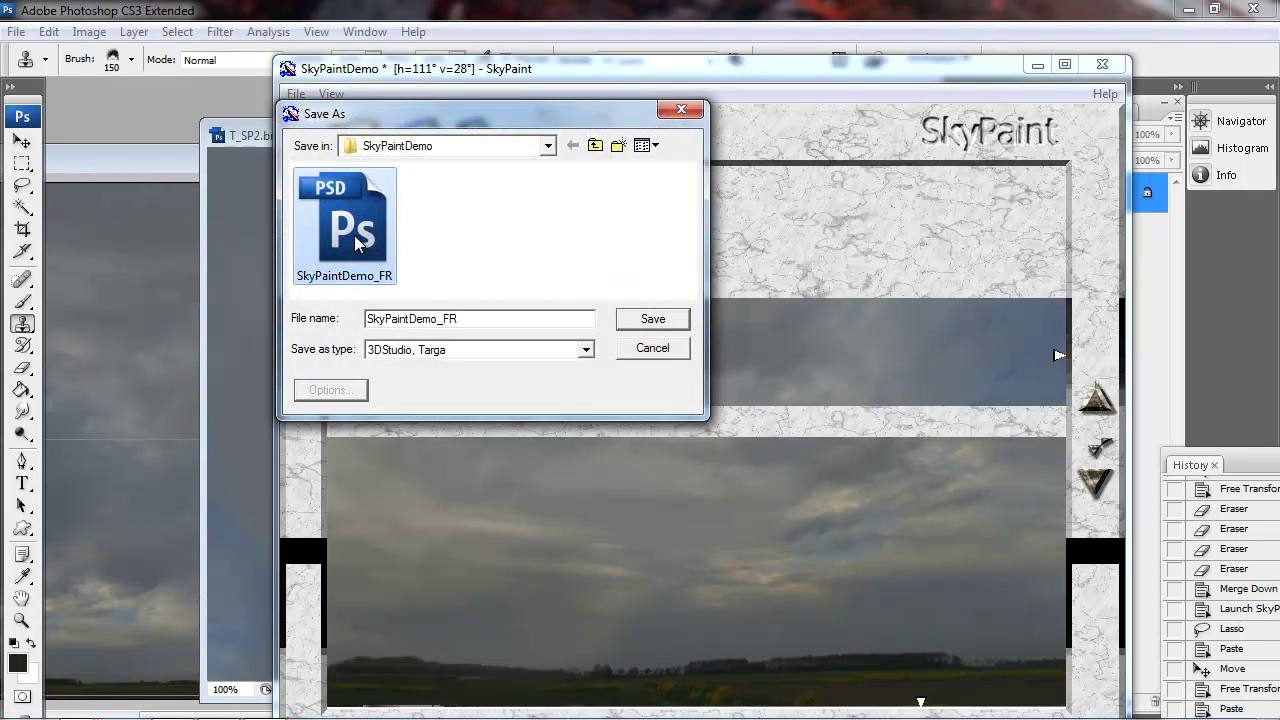
click(618, 146)
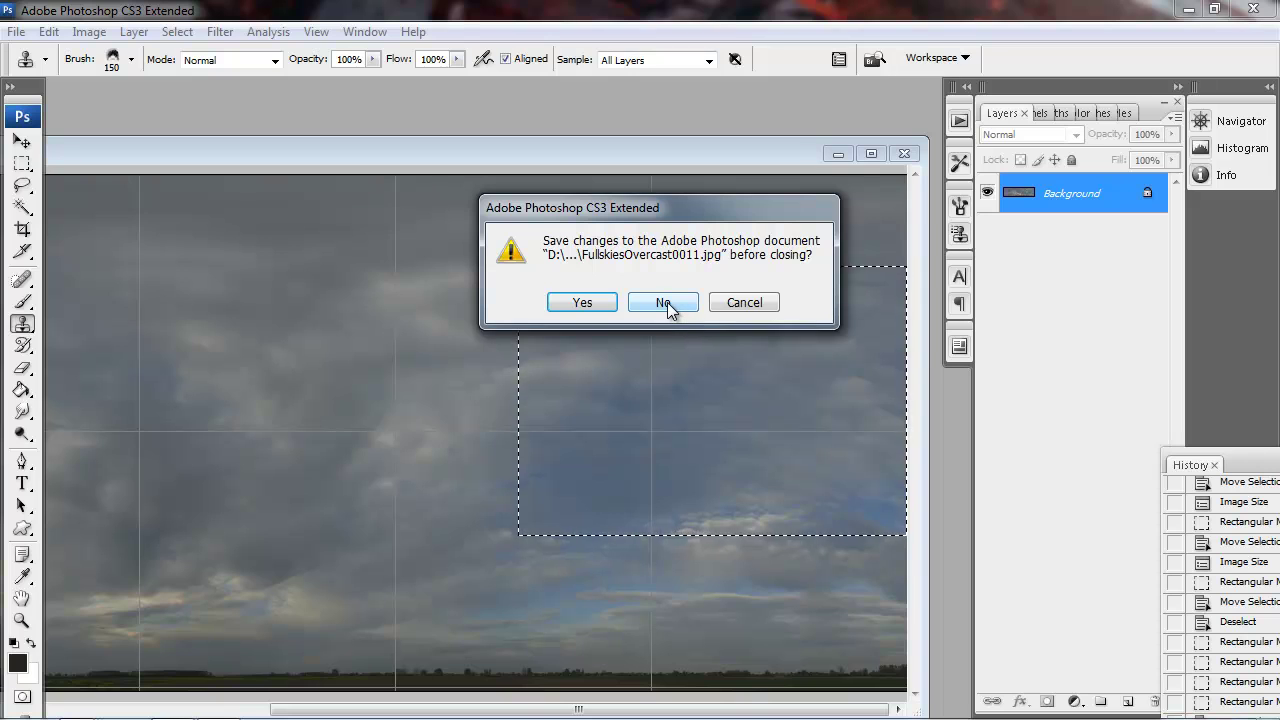
Close the overcast photo without saving and dismiss the accidental Open As dialog
click(583, 303)
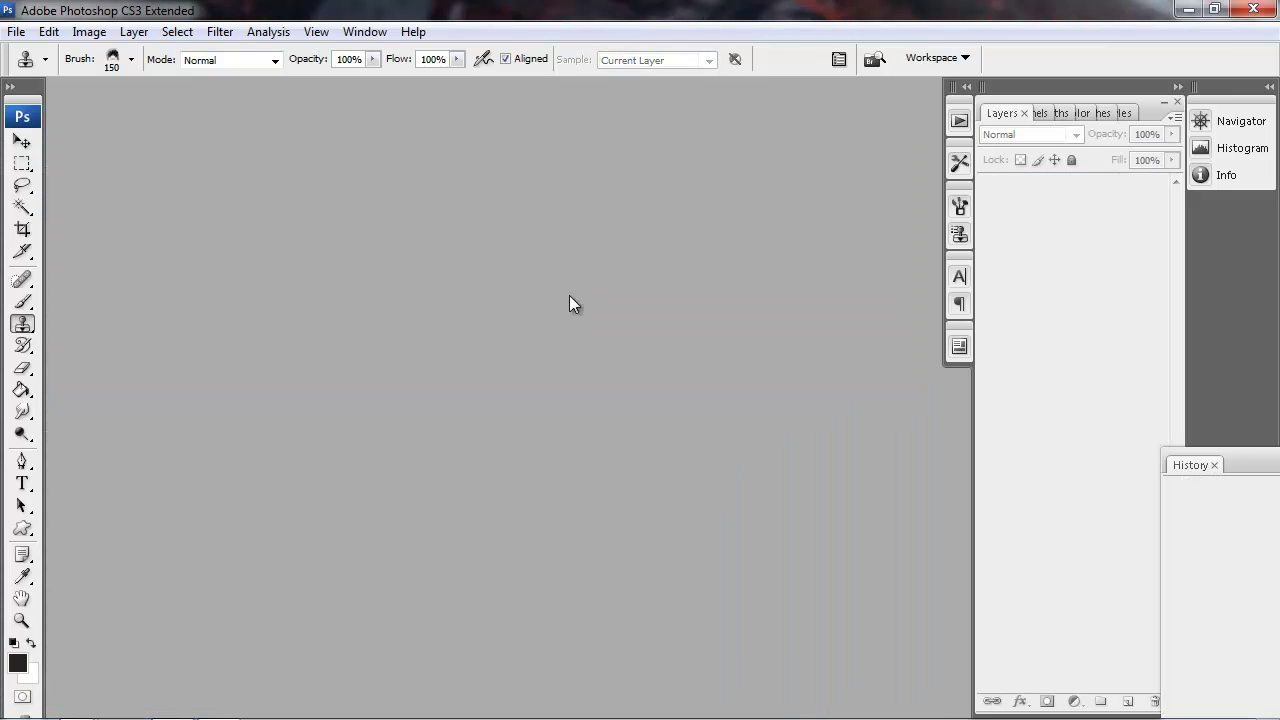
key(z)
key(ctrl+alt+shift+o)
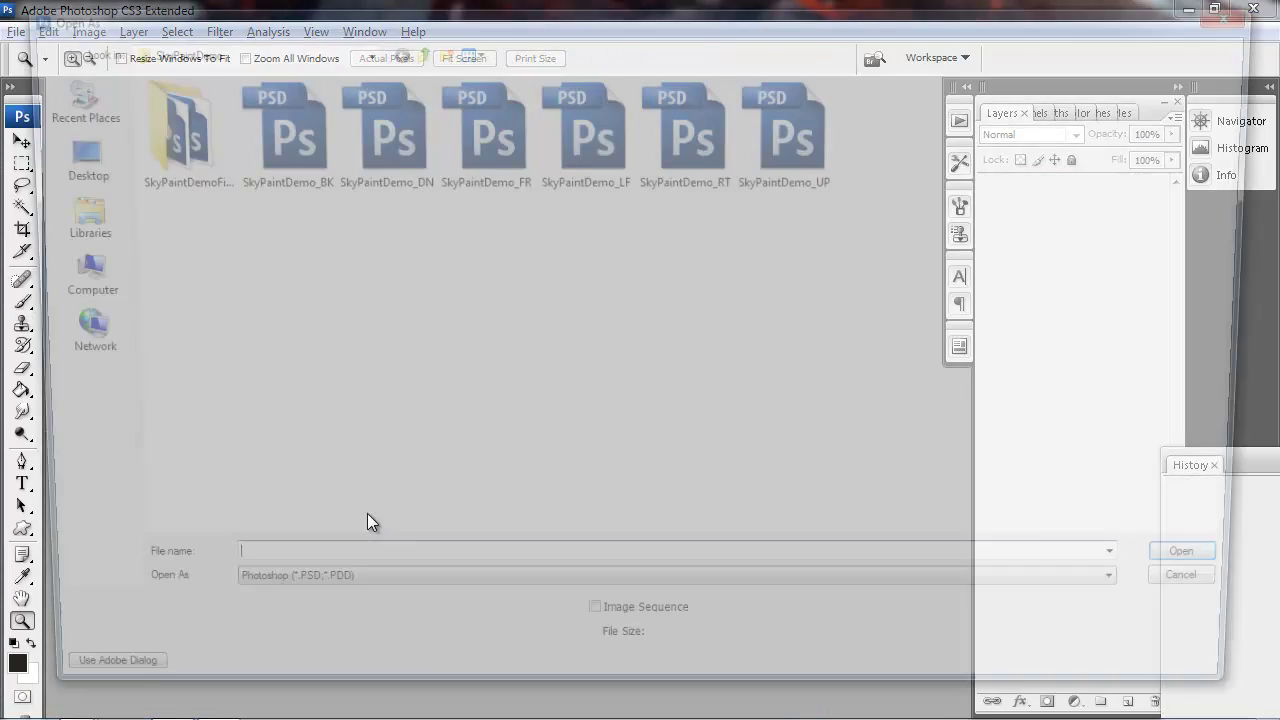
text(z)
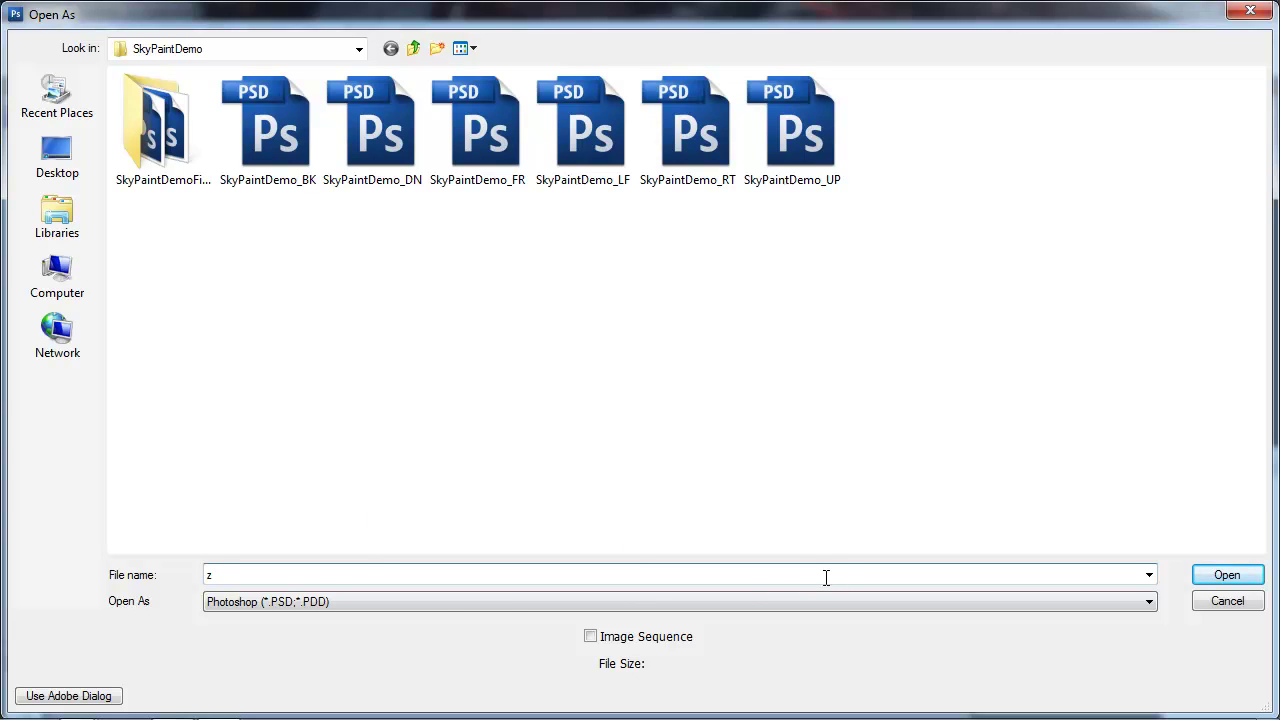
click(1228, 601)
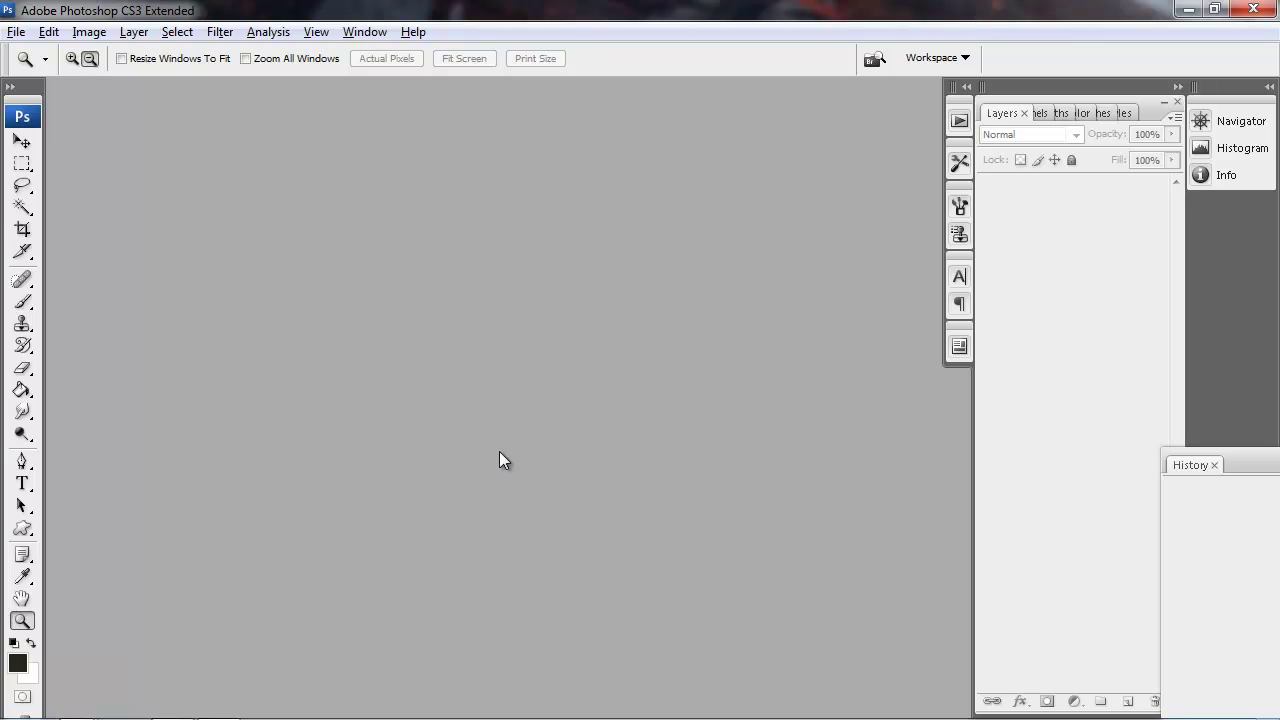
Open all six face files from the SkyPaintDemoFinished folder at once
click(16, 33)
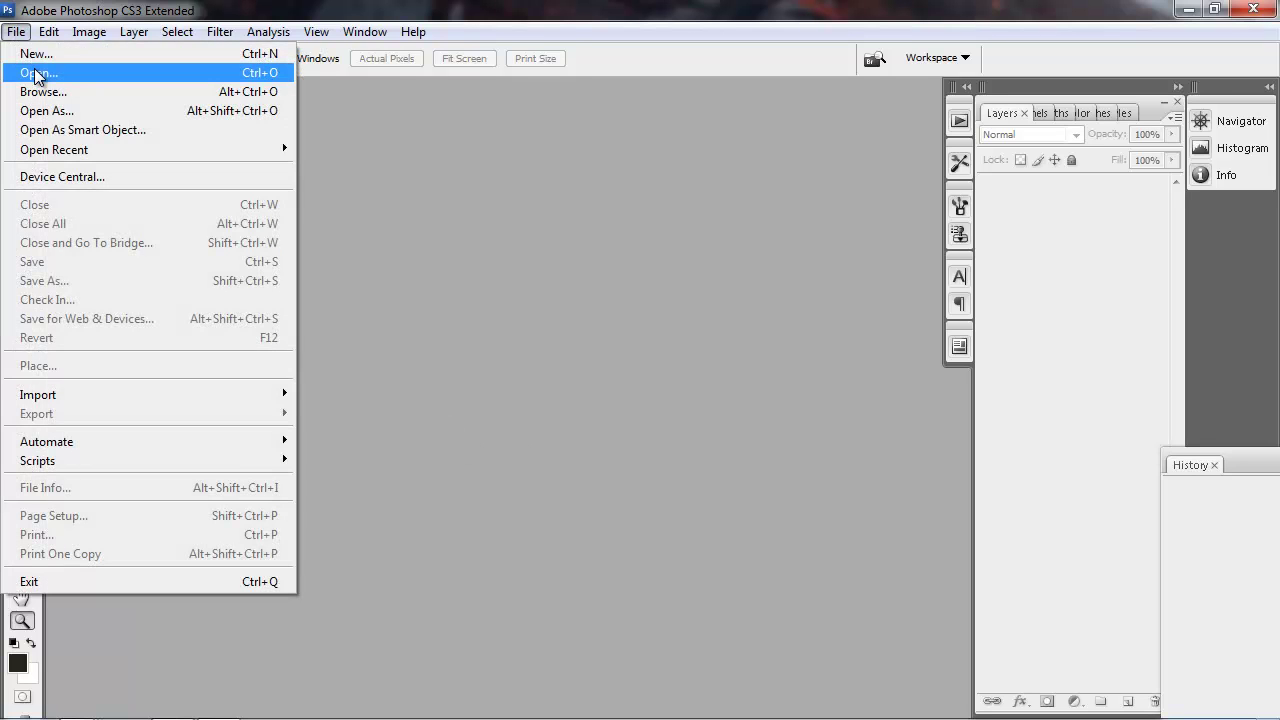
click(37, 76)
double_click(176, 132)
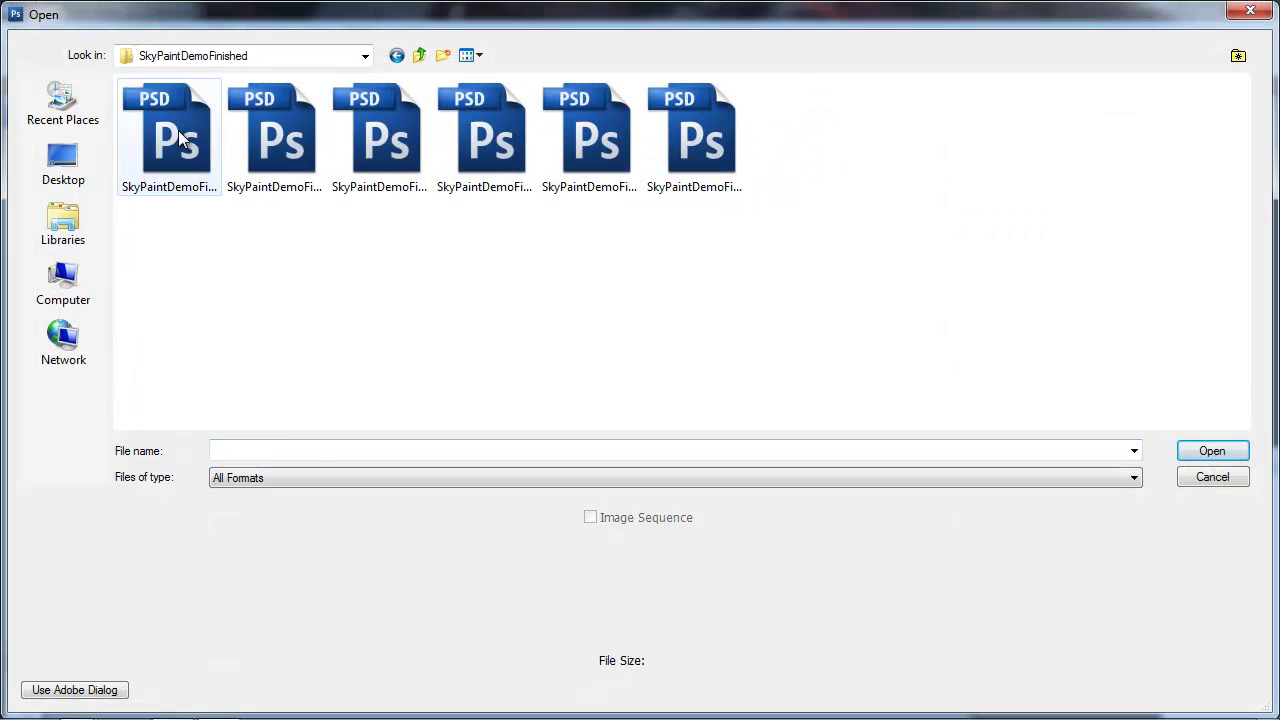
click(178, 130)
shift+click(655, 143)
click(1218, 457)
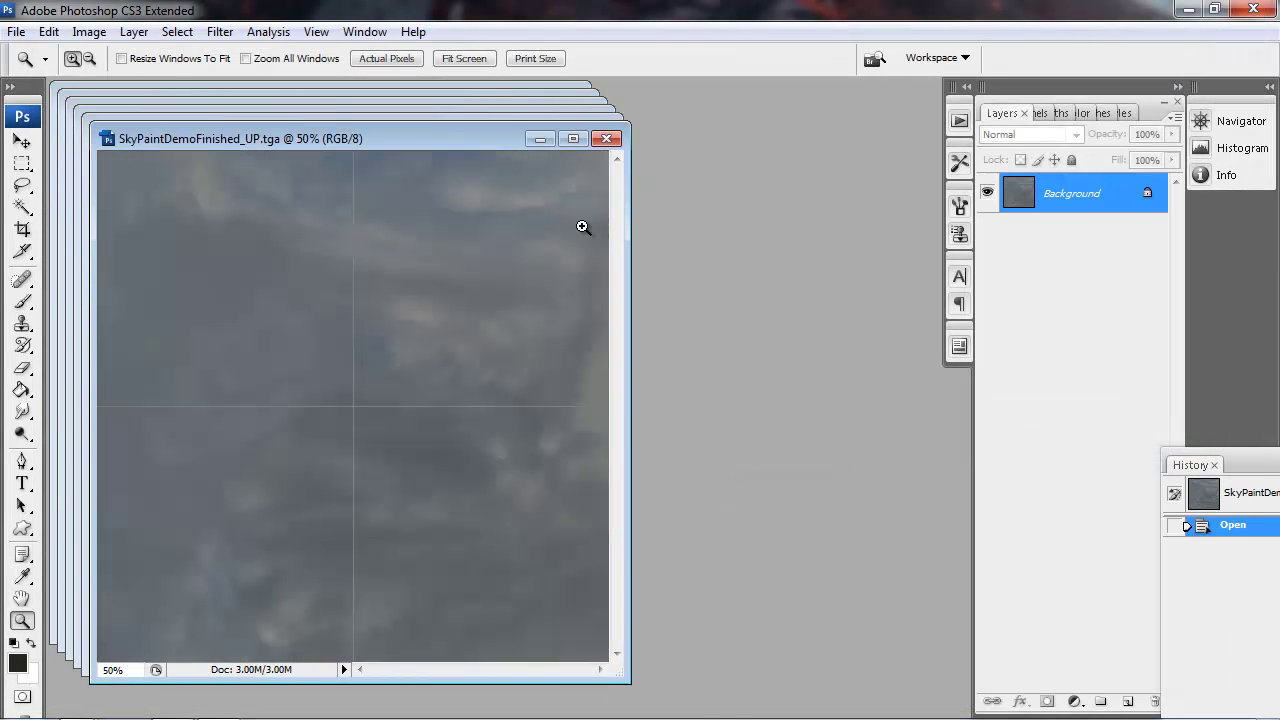
Close the face documents one by one, ending with SkyPaintDemoFinished_DN
click(600, 140)
click(594, 132)
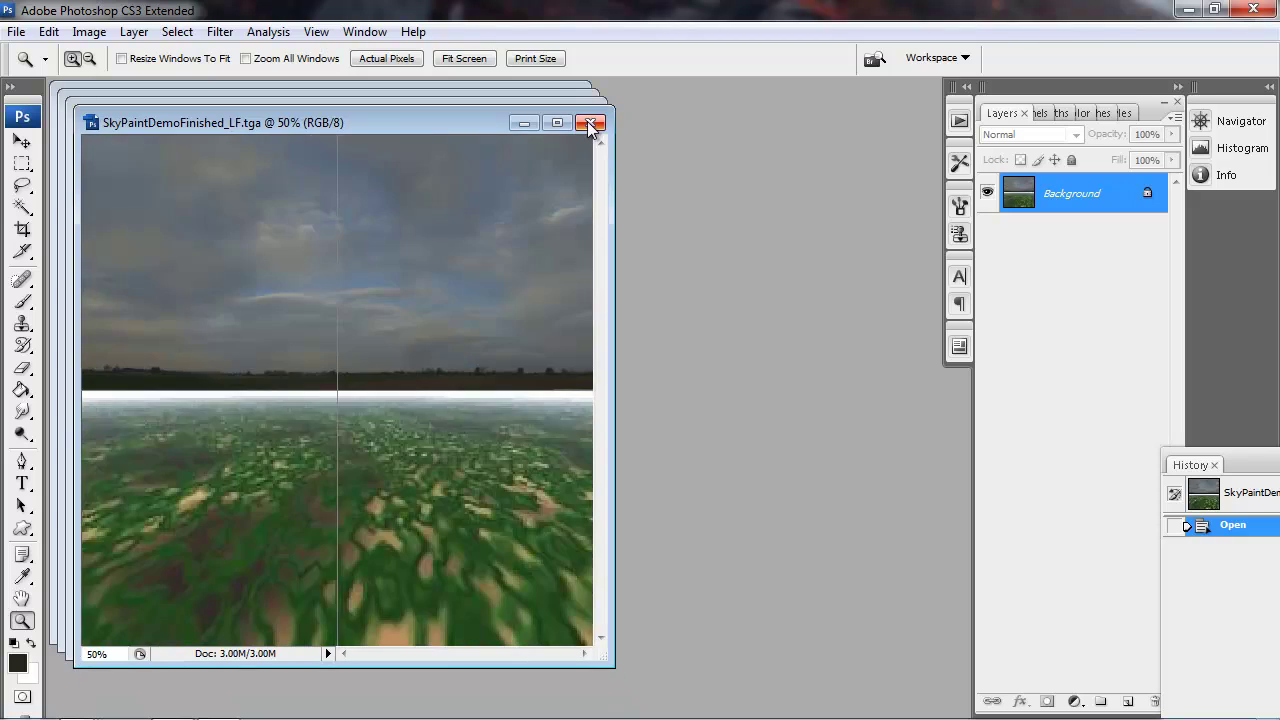
click(586, 124)
click(580, 116)
click(574, 107)
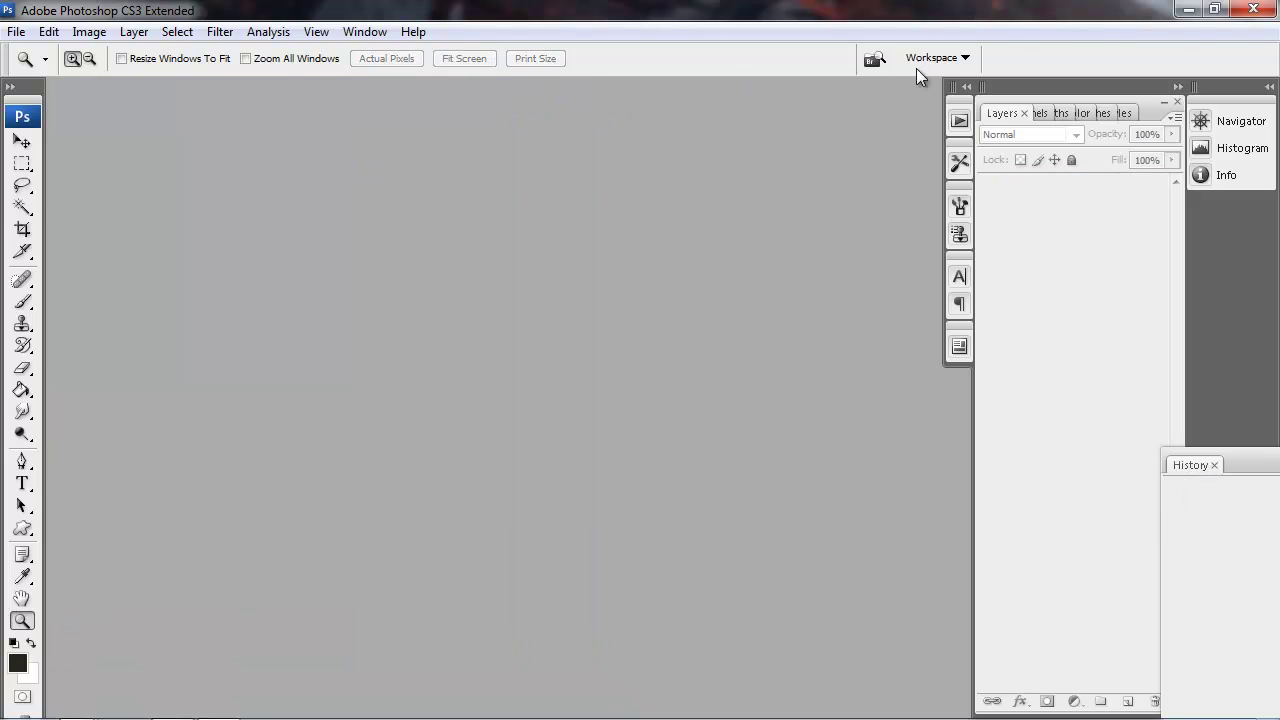
Minimize Photoshop and launch SkyPaint Panorama Editor from the Start menu
click(1186, 12)
click(25, 705)
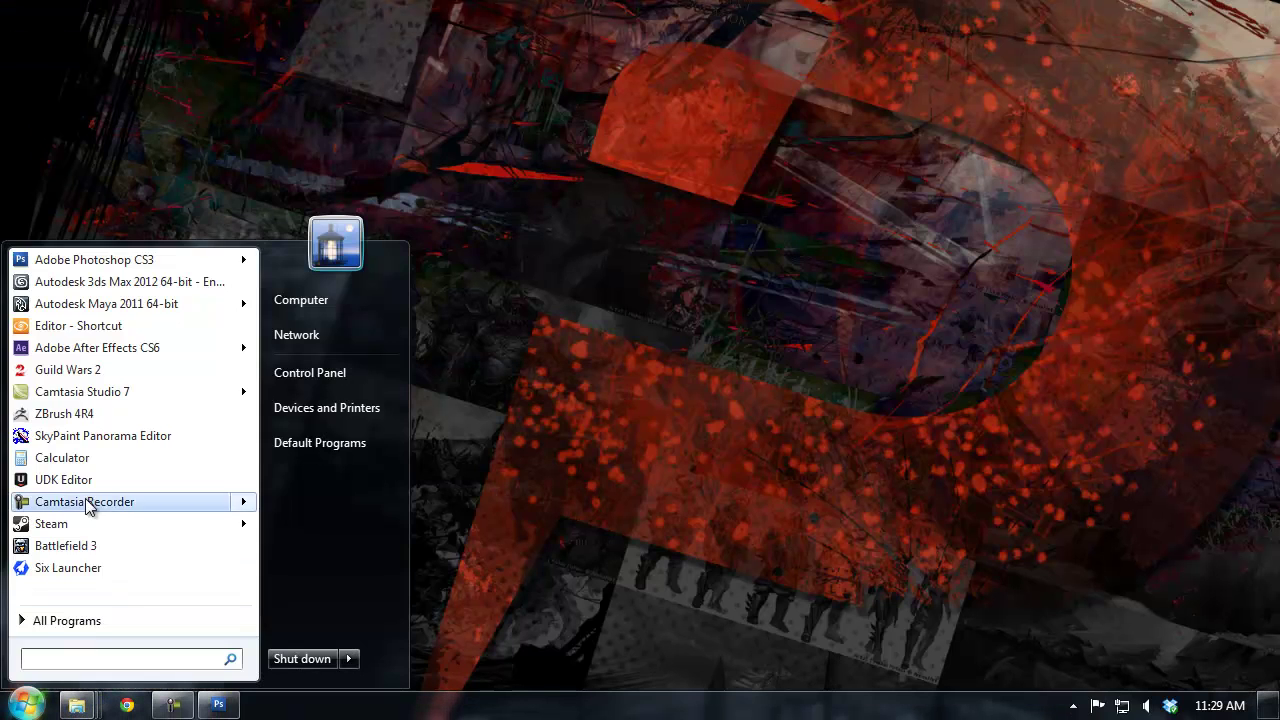
click(80, 437)
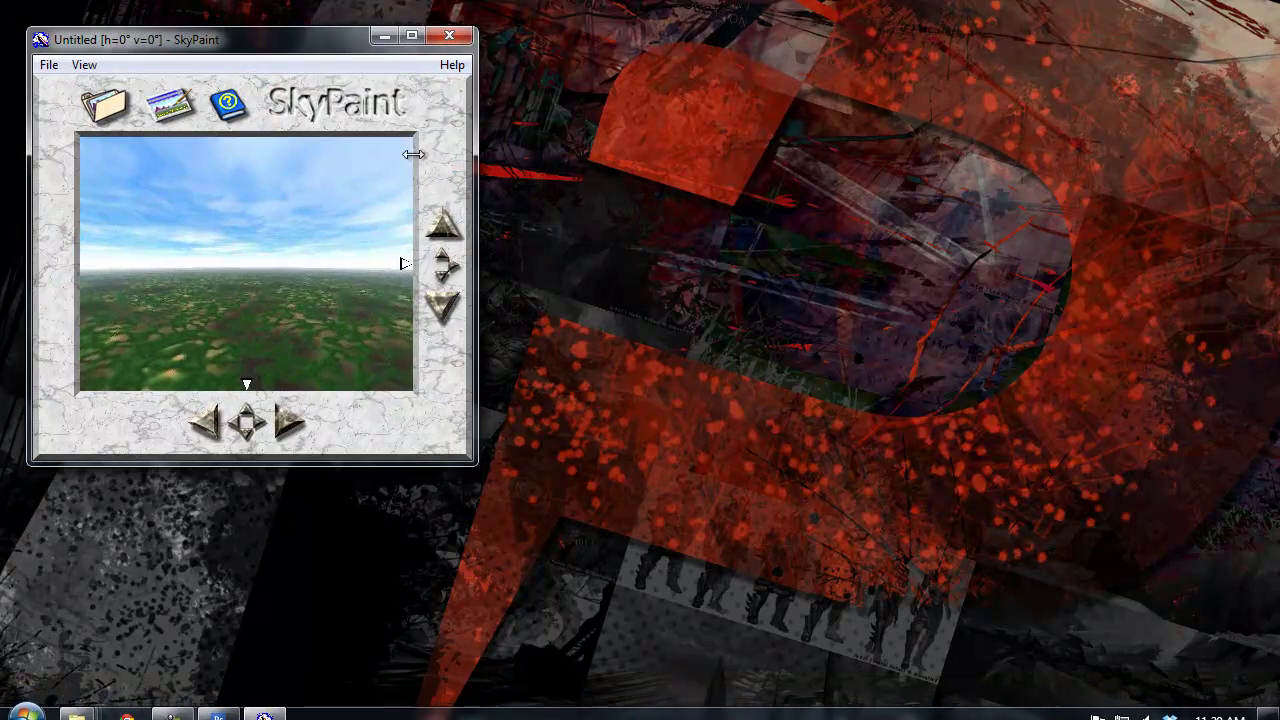
Load SkyPaintDemoFinished_FR and rotate the view around the sky up to the zenith
click(47, 66)
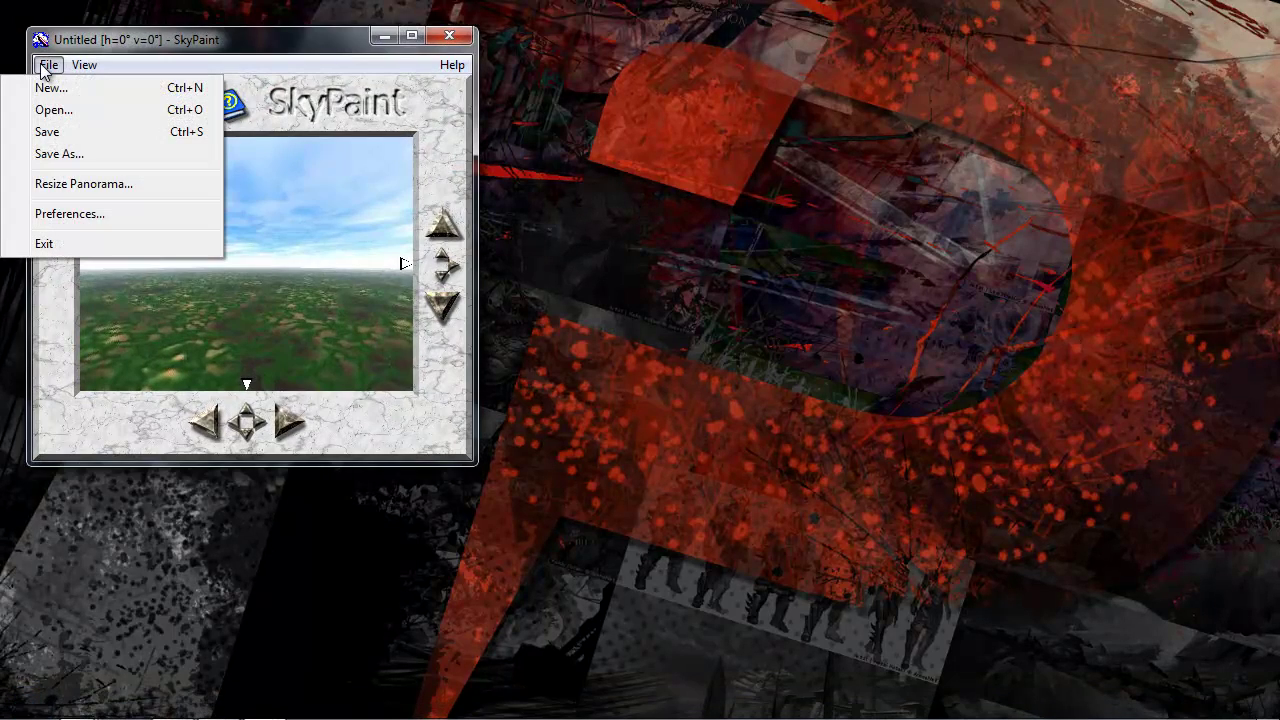
click(70, 115)
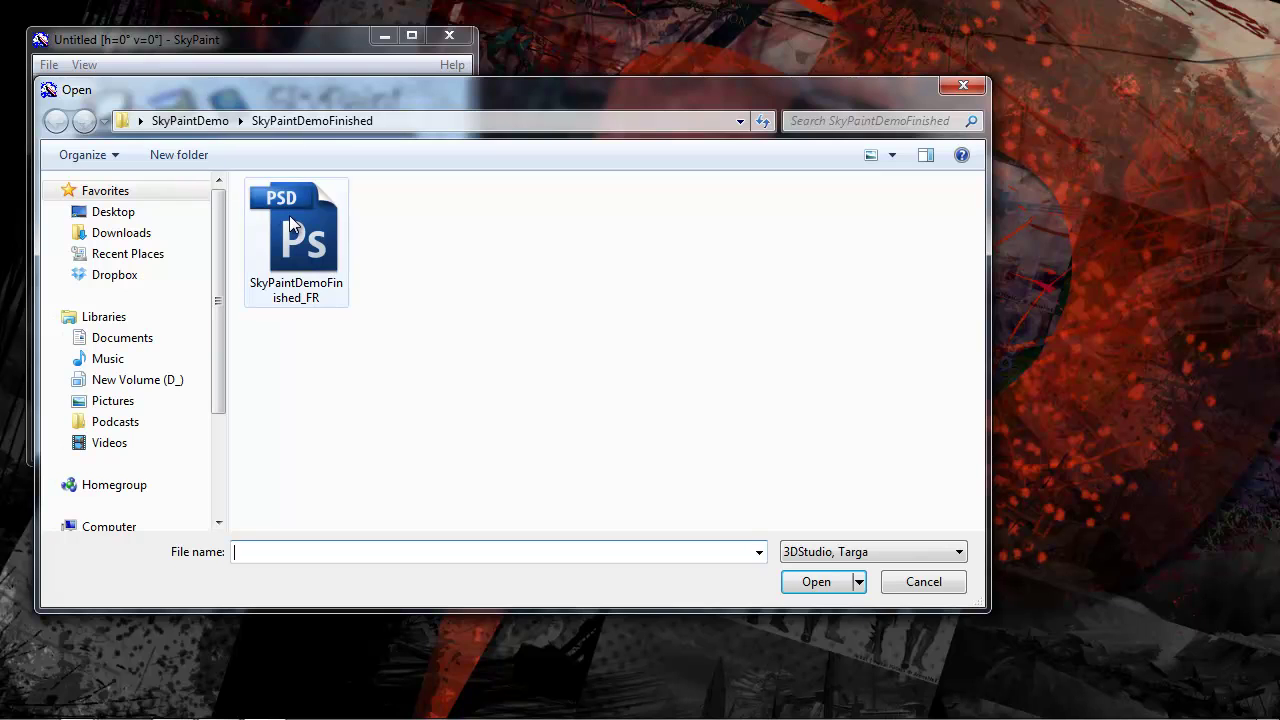
click(310, 261)
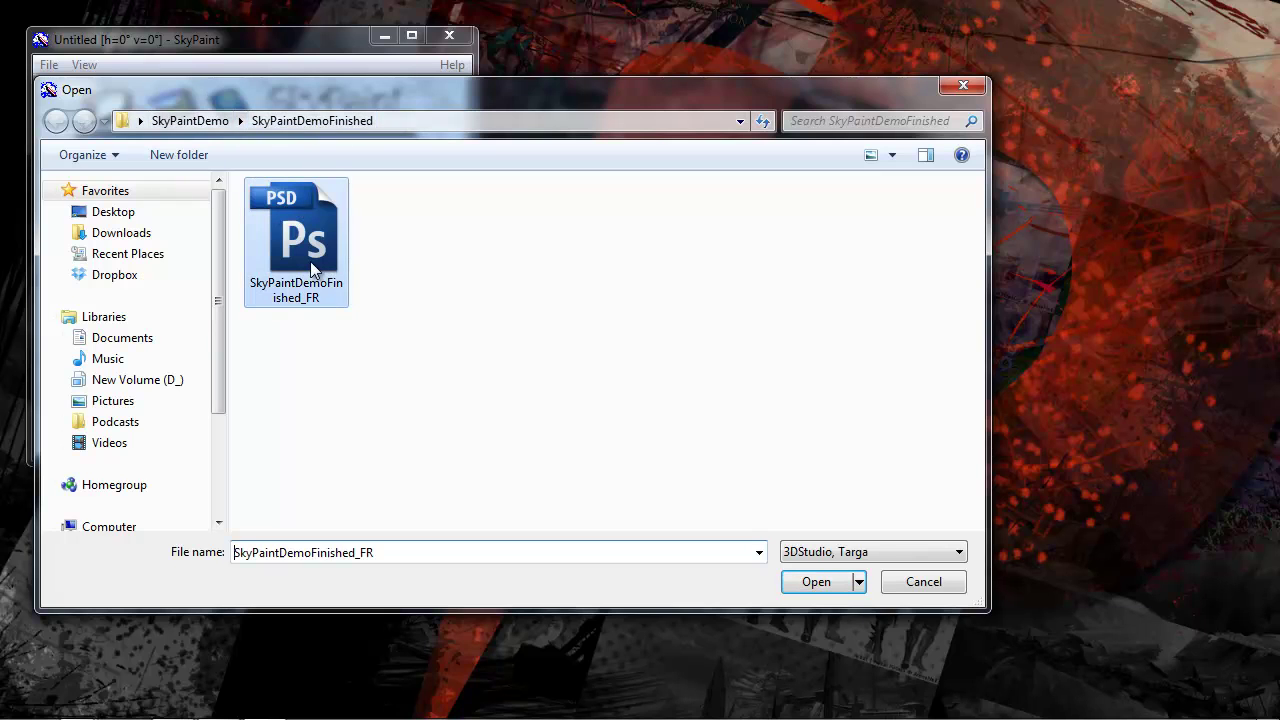
click(820, 584)
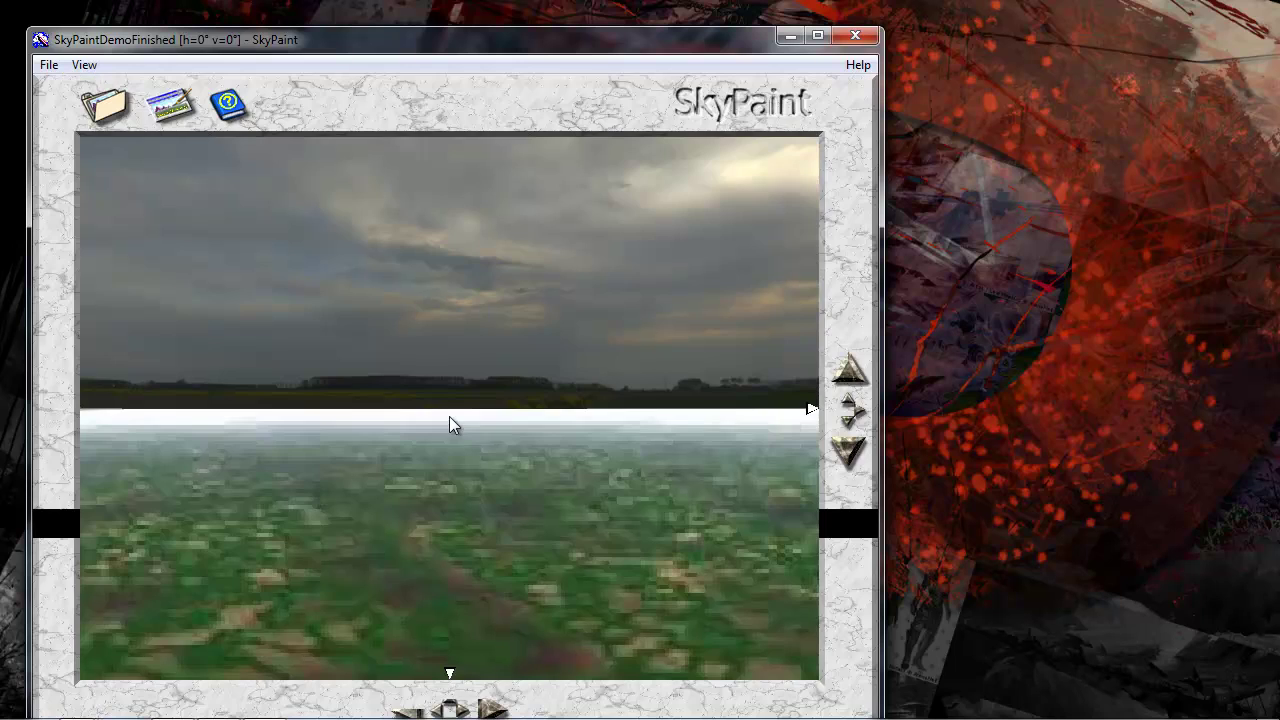
drag(586, 357, 357, 342)
drag(525, 493, 480, 478)
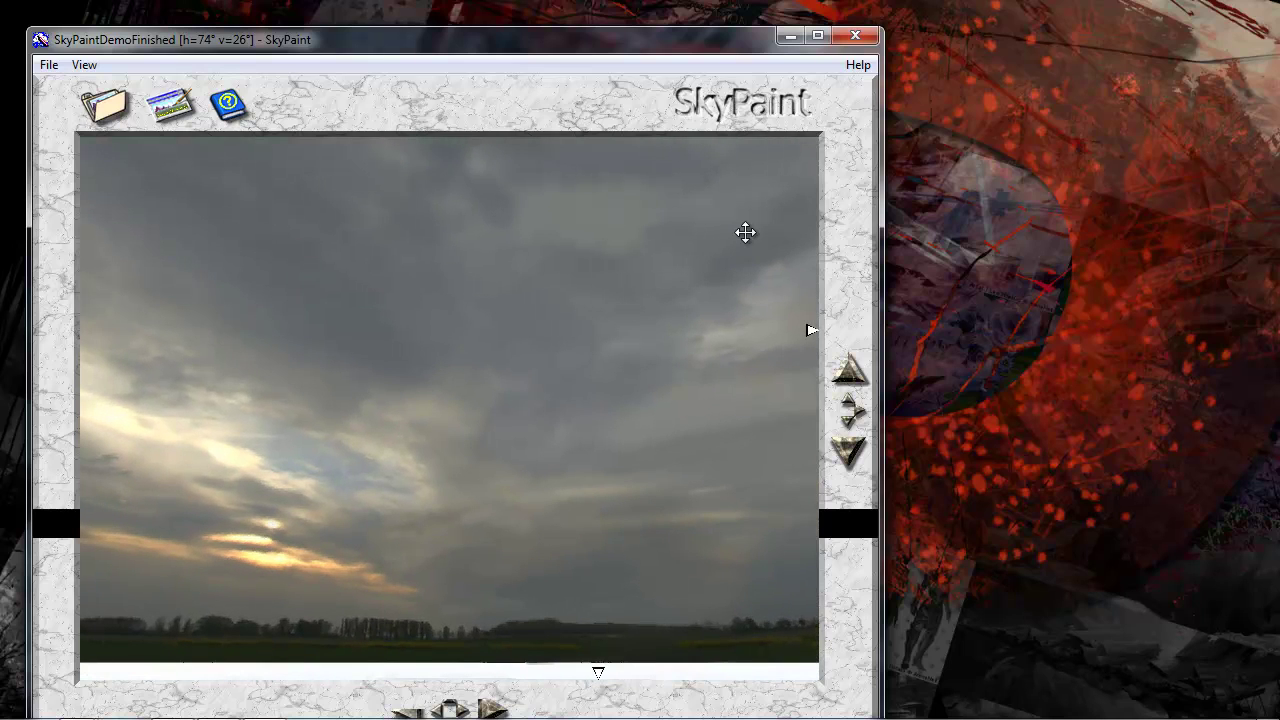